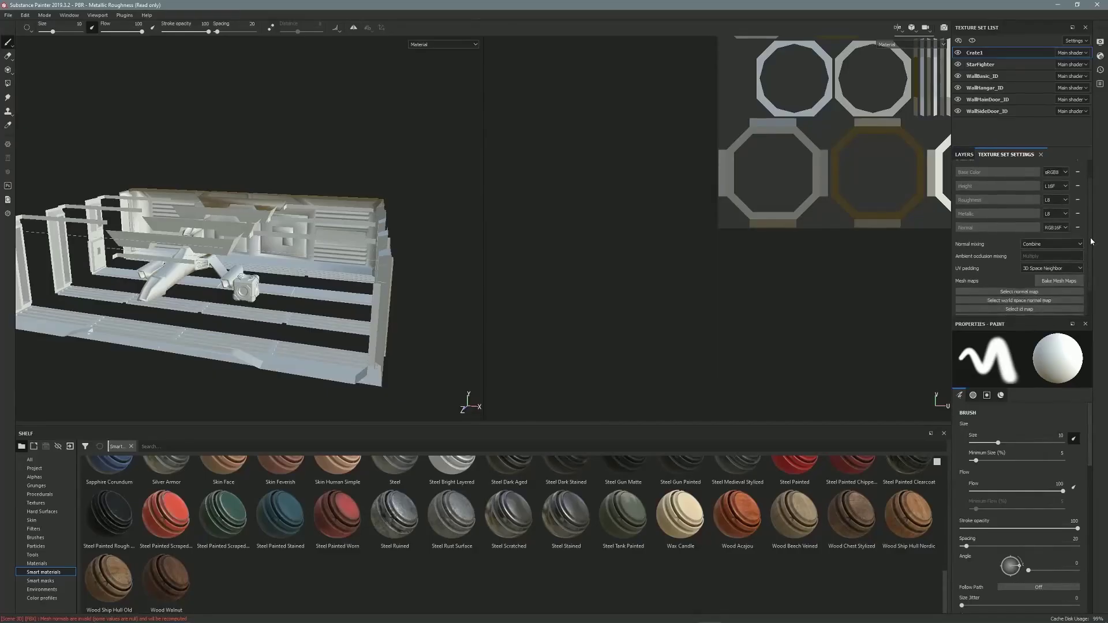
- Bake the mesh maps for all texture sets
{"action": "left_click", "coordinate": [1052, 246]}
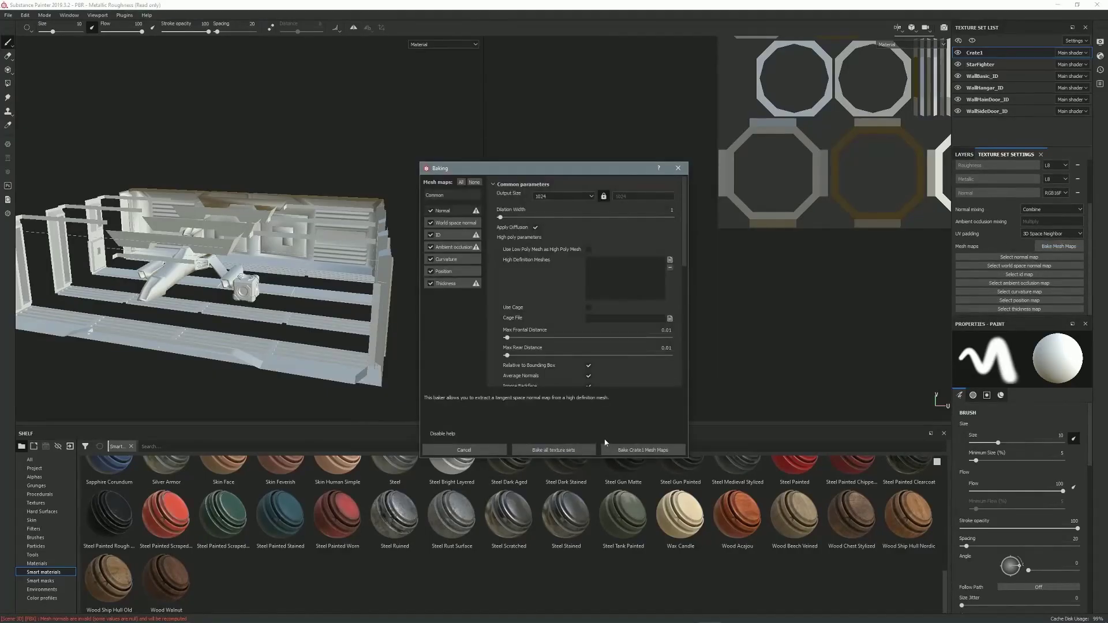
{"action": "left_click", "coordinate": [554, 449]}
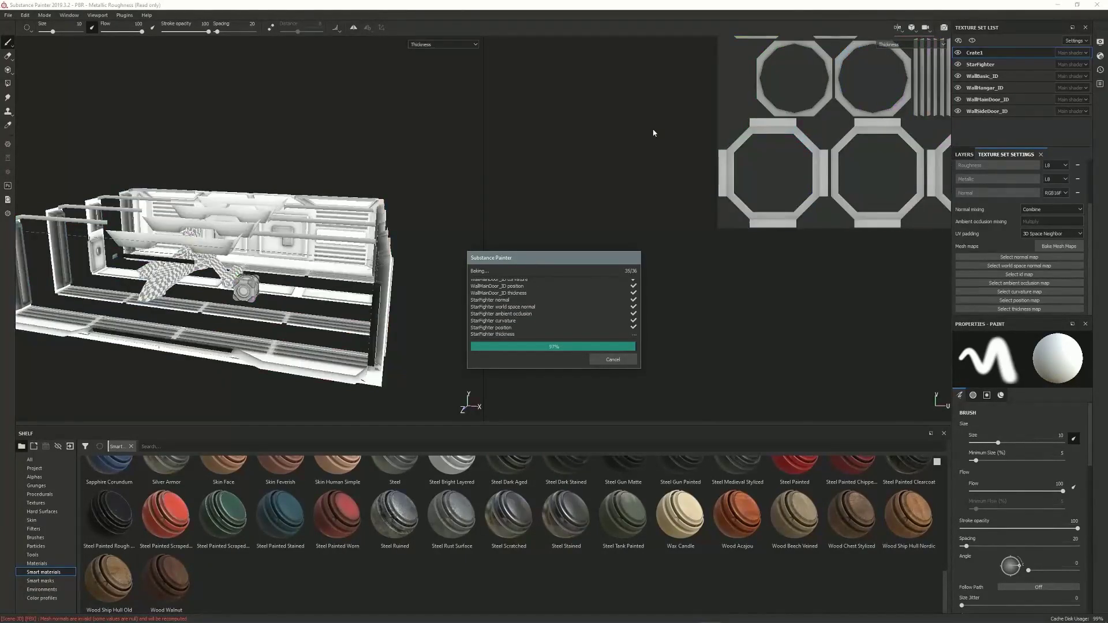
{"action": "left_click", "coordinate": [613, 360]}
{"action": "left_click_drag", "start_coordinate": [290, 237], "coordinate": [346, 328], "text": "alt"}
{"action": "scroll", "coordinate": [306, 242], "scroll_direction": "up", "scroll_amount": 3}
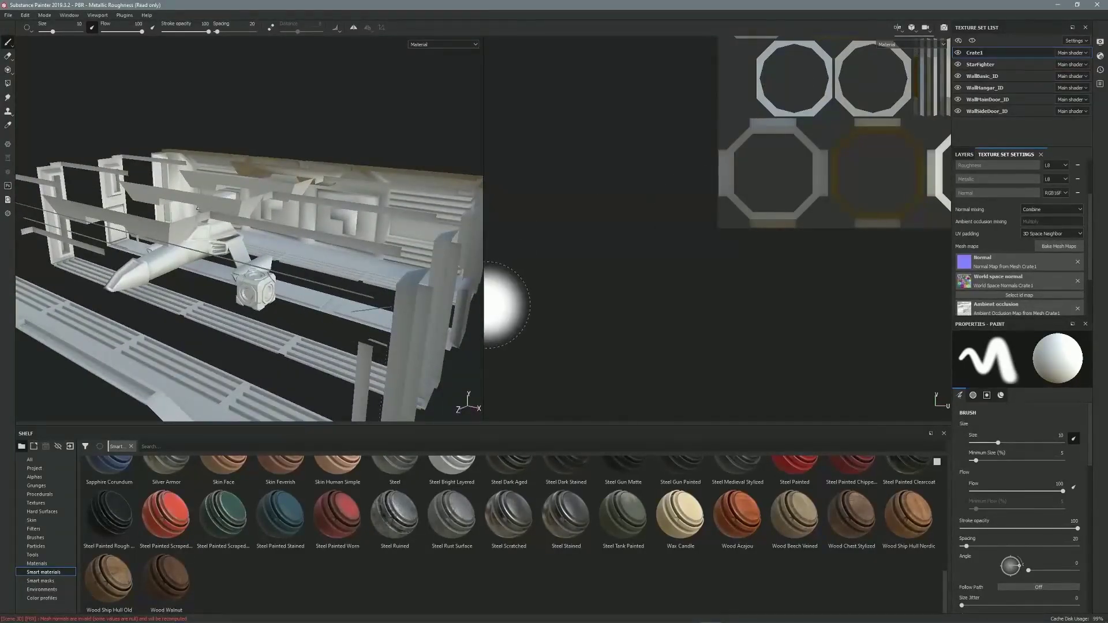
{"action": "scroll", "coordinate": [1085, 208], "scroll_direction": "down", "scroll_amount": 2}
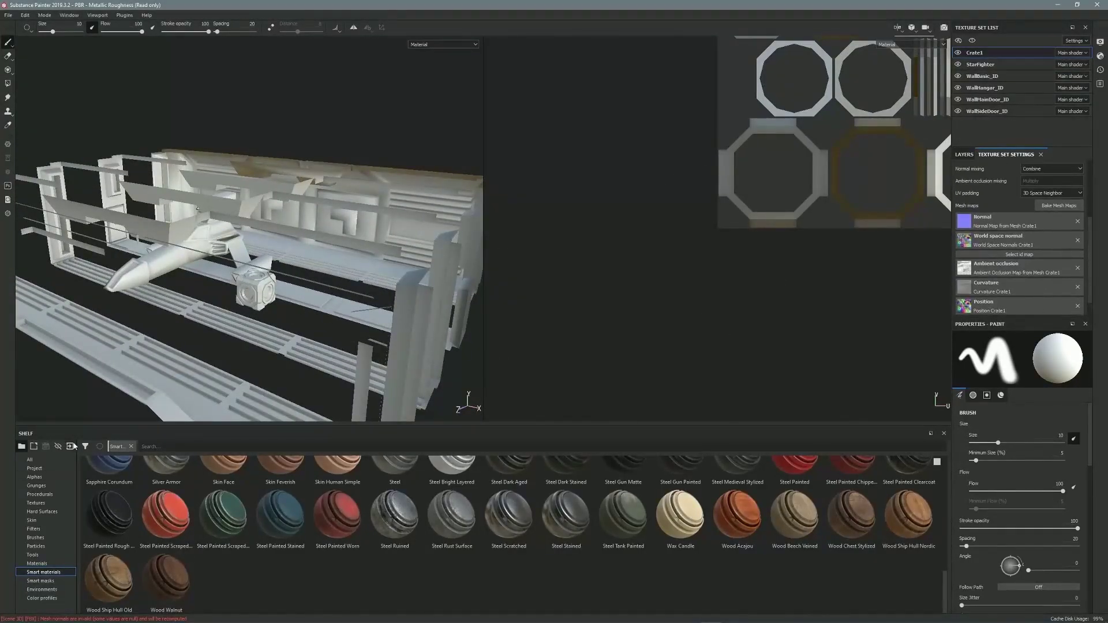
- Import CrateShape_incandescence.png from the sourceimages folder into the current project as a texture
{"action": "left_click", "coordinate": [70, 446]}
{"action": "left_click", "coordinate": [602, 201]}
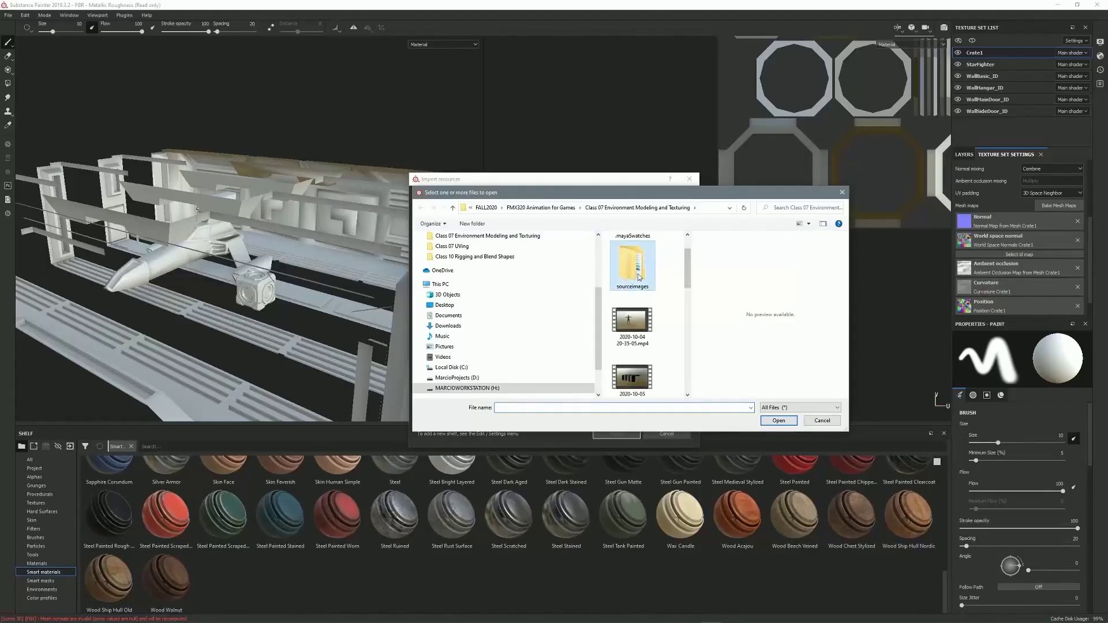
{"action": "left_click", "coordinate": [632, 260]}
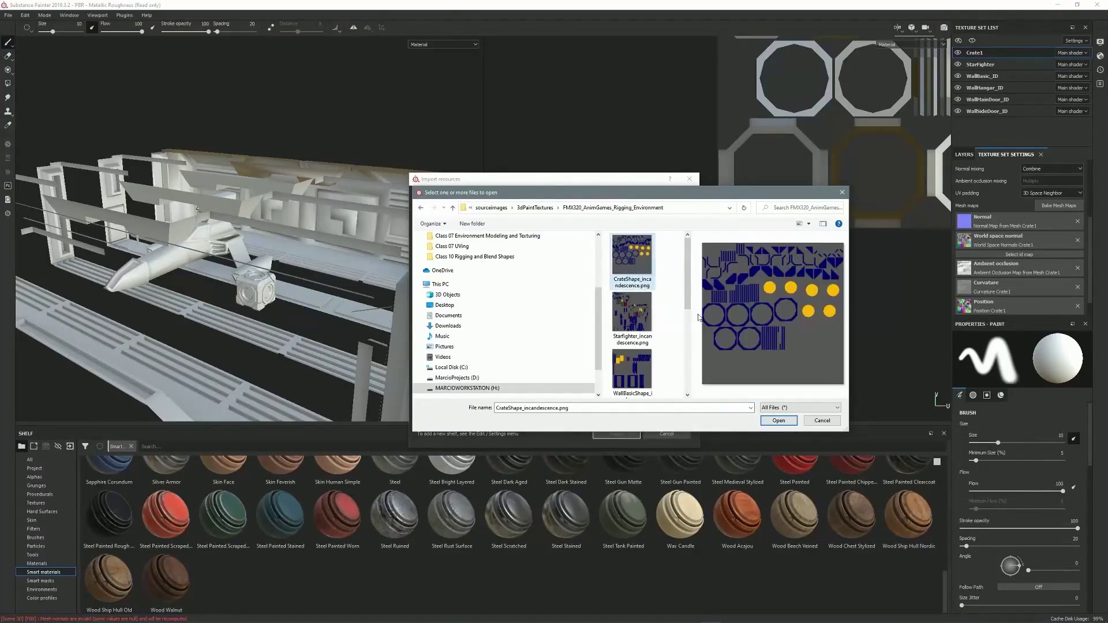
{"action": "left_click", "coordinate": [779, 420]}
{"action": "left_click", "coordinate": [671, 262]}
{"action": "left_click", "coordinate": [684, 422]}
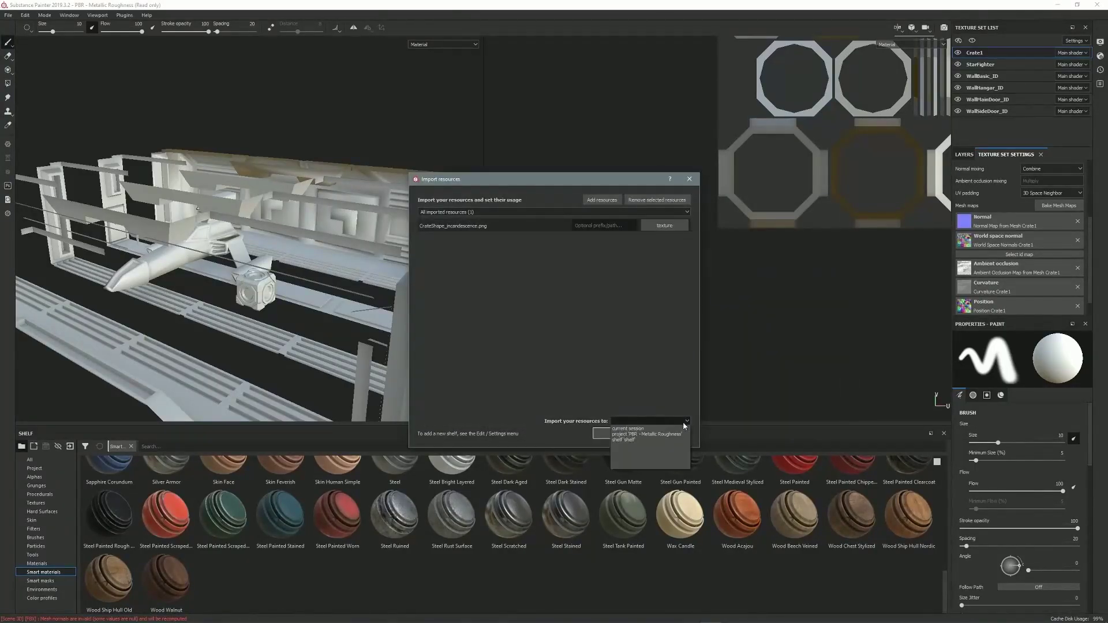
{"action": "left_click", "coordinate": [650, 436]}
{"action": "left_click", "coordinate": [626, 435]}
- Import Starfighter_incandescence.png into the project as a texture
{"action": "left_click", "coordinate": [69, 447]}
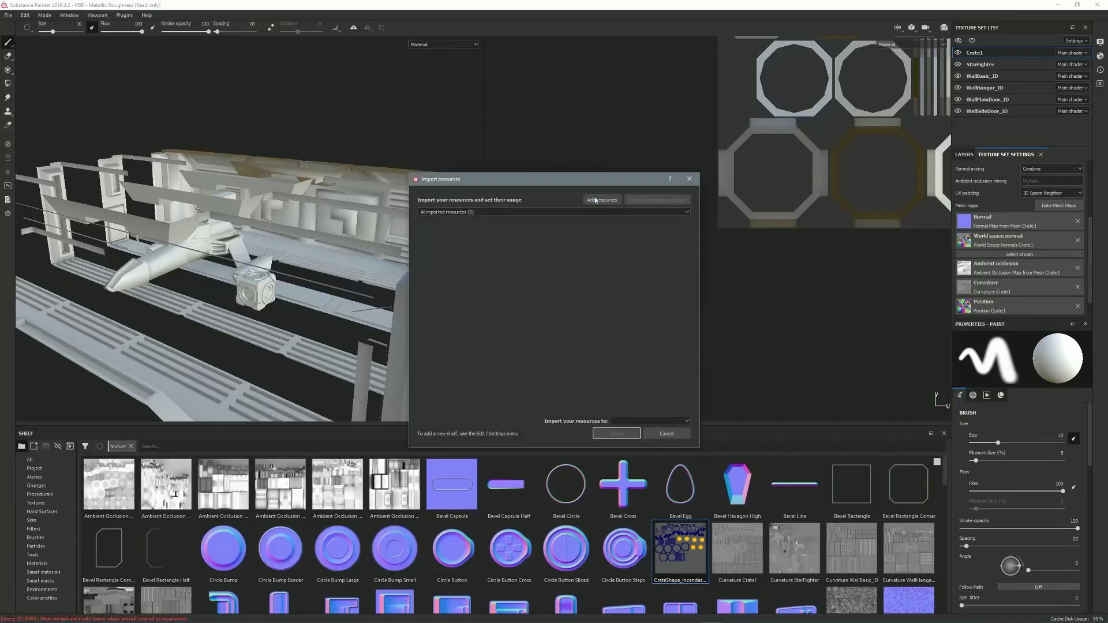
{"action": "left_click", "coordinate": [602, 200]}
{"action": "left_click", "coordinate": [633, 315]}
{"action": "left_click", "coordinate": [779, 421]}
{"action": "left_click", "coordinate": [647, 227]}
{"action": "left_click", "coordinate": [650, 421]}
{"action": "left_click", "coordinate": [651, 436]}
{"action": "left_click", "coordinate": [616, 433]}
- Import WallBasicShape_incandescence.png into the project as a texture
{"action": "left_click", "coordinate": [70, 447]}
{"action": "left_click", "coordinate": [602, 201]}
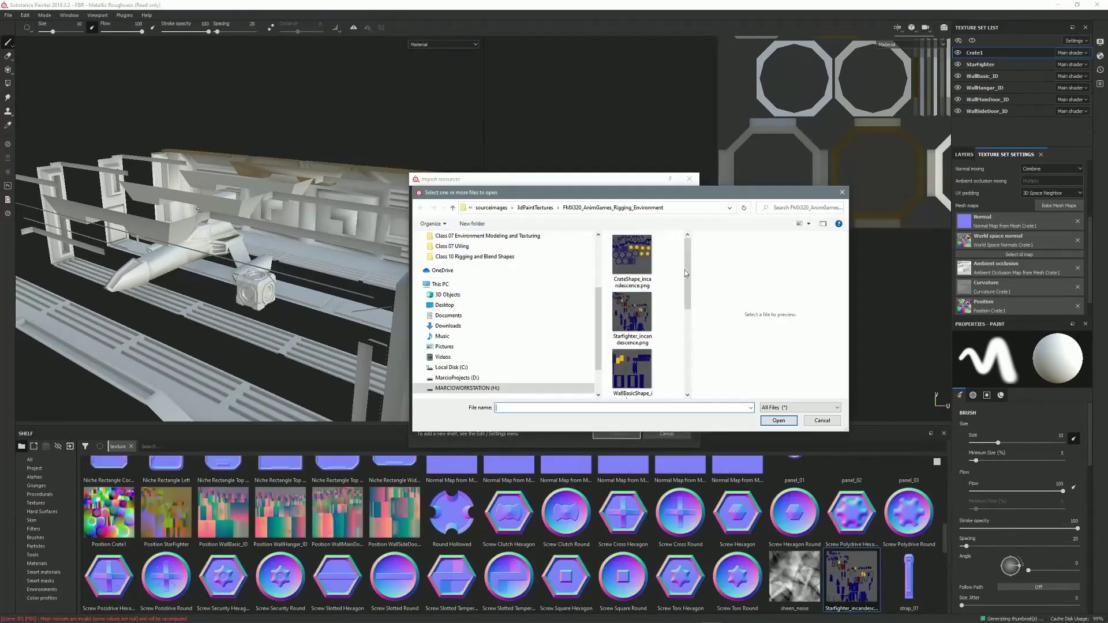
{"action": "left_click", "coordinate": [632, 369]}
{"action": "left_click", "coordinate": [779, 421]}
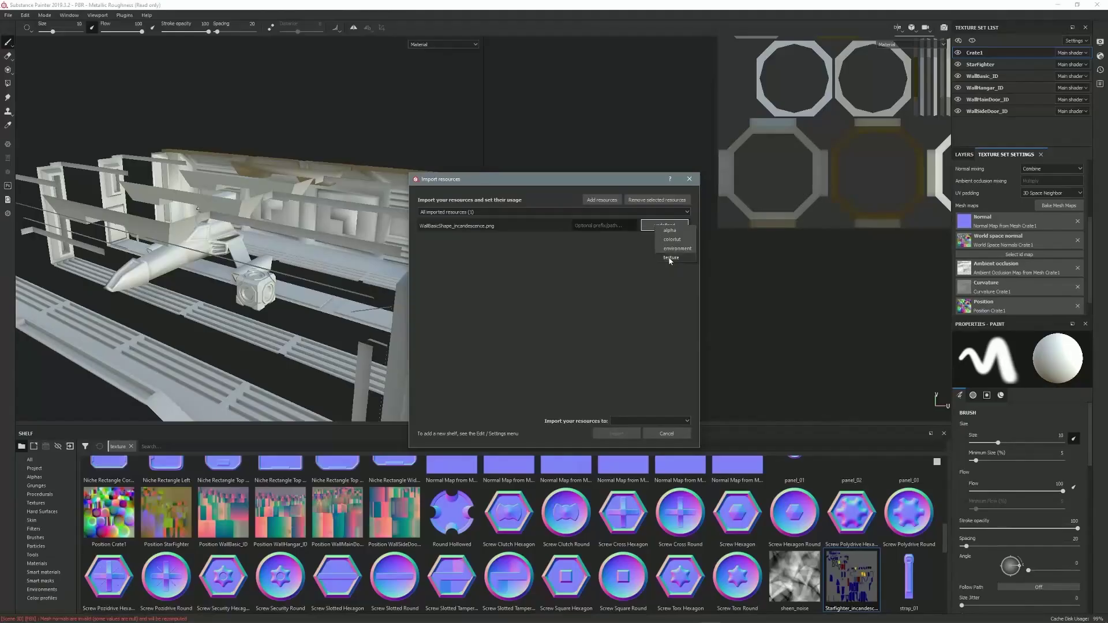
{"action": "left_click", "coordinate": [656, 440]}
{"action": "left_click", "coordinate": [616, 434]}
- Import WallHangarEntranceShape_incandescence.png into the project as a texture
{"action": "left_click", "coordinate": [70, 447]}
{"action": "left_click", "coordinate": [602, 200]}
{"action": "scroll", "coordinate": [684, 309], "scroll_direction": "down", "scroll_amount": 1}
{"action": "scroll", "coordinate": [684, 309], "scroll_direction": "down", "scroll_amount": 1}
{"action": "left_click", "coordinate": [632, 326]}
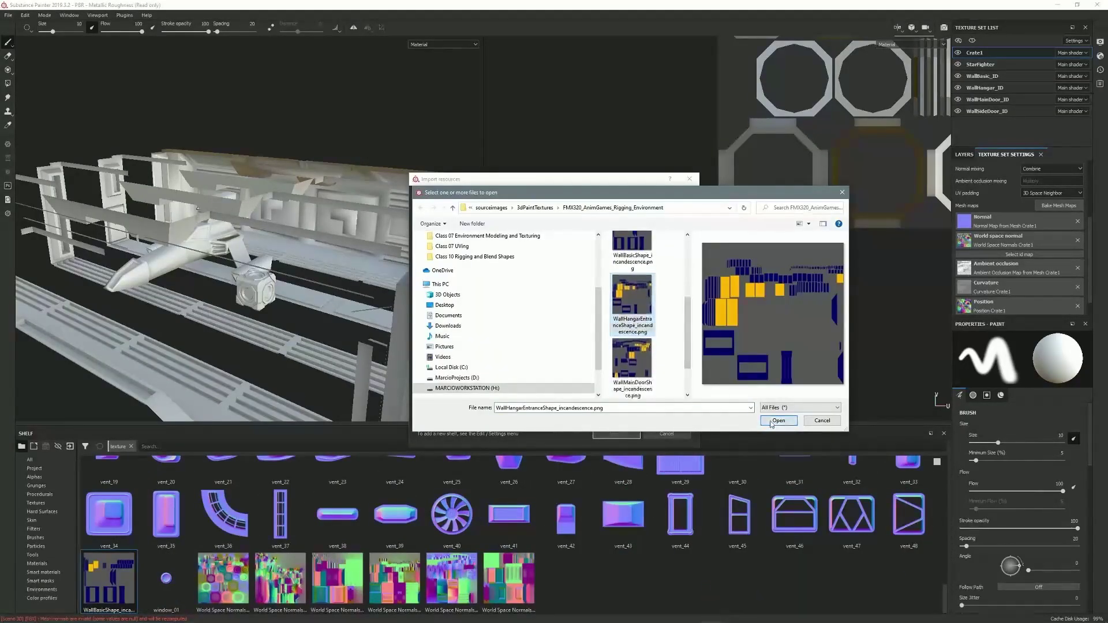
{"action": "left_click", "coordinate": [779, 421]}
{"action": "left_click", "coordinate": [664, 225]}
{"action": "left_click", "coordinate": [630, 440]}
{"action": "left_click", "coordinate": [616, 433]}
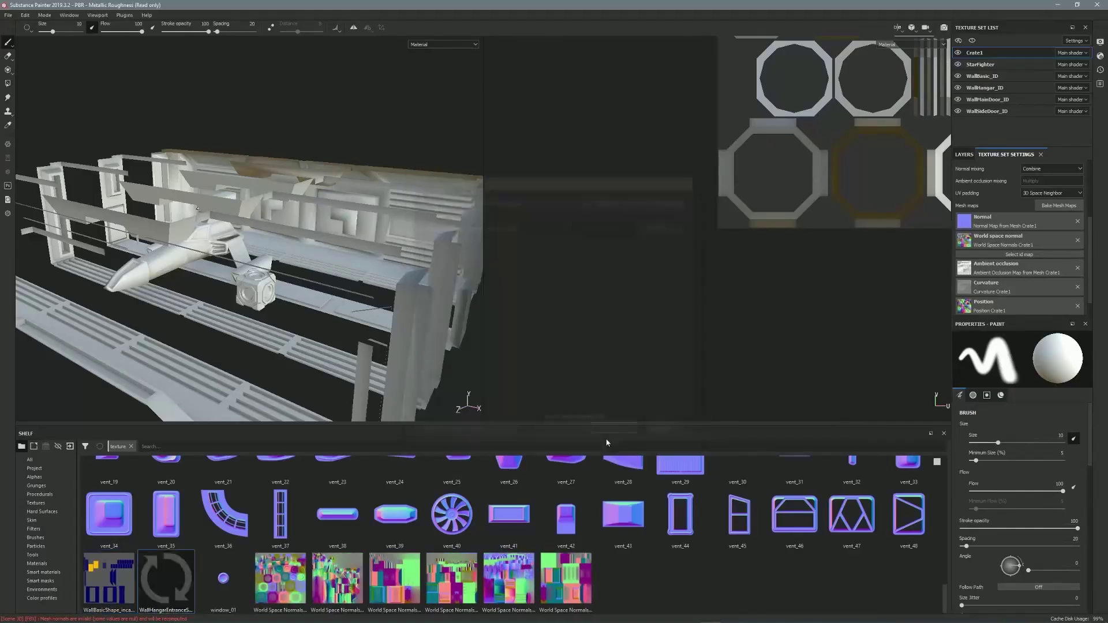
- Import WallMainDoorShape_incandescence.png into the project as a texture
{"action": "left_click", "coordinate": [70, 447]}
{"action": "left_click", "coordinate": [602, 200]}
{"action": "left_click_drag", "start_coordinate": [687, 269], "coordinate": [725, 401]}
{"action": "left_click", "coordinate": [636, 360]}
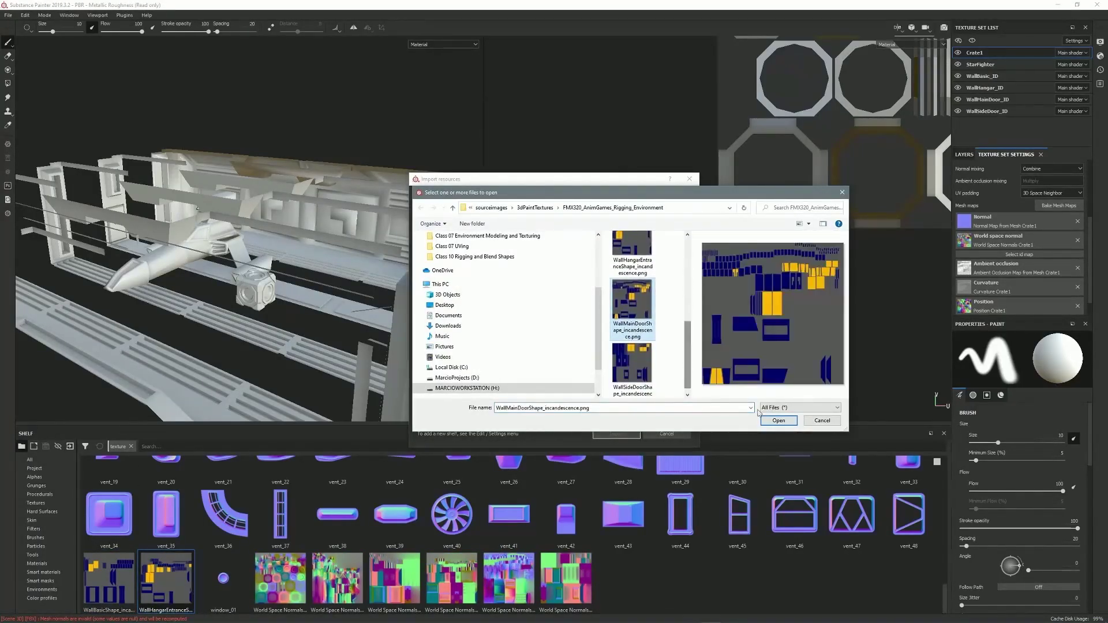
{"action": "key", "text": "Return"}
{"action": "left_click", "coordinate": [649, 420]}
{"action": "left_click", "coordinate": [629, 440]}
{"action": "left_click", "coordinate": [616, 433]}
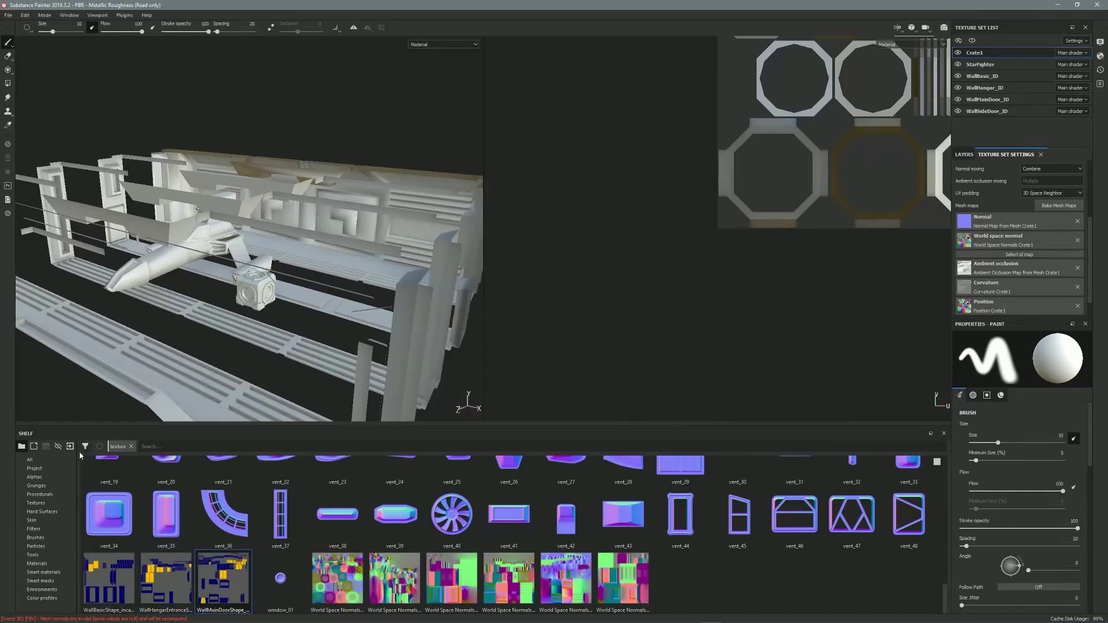
- Import WallSideDoorShape_incandescence.png into the project as a texture
{"action": "left_click", "coordinate": [70, 447]}
{"action": "left_click", "coordinate": [602, 200]}
{"action": "left_click", "coordinate": [635, 364]}
{"action": "key", "text": "Return"}
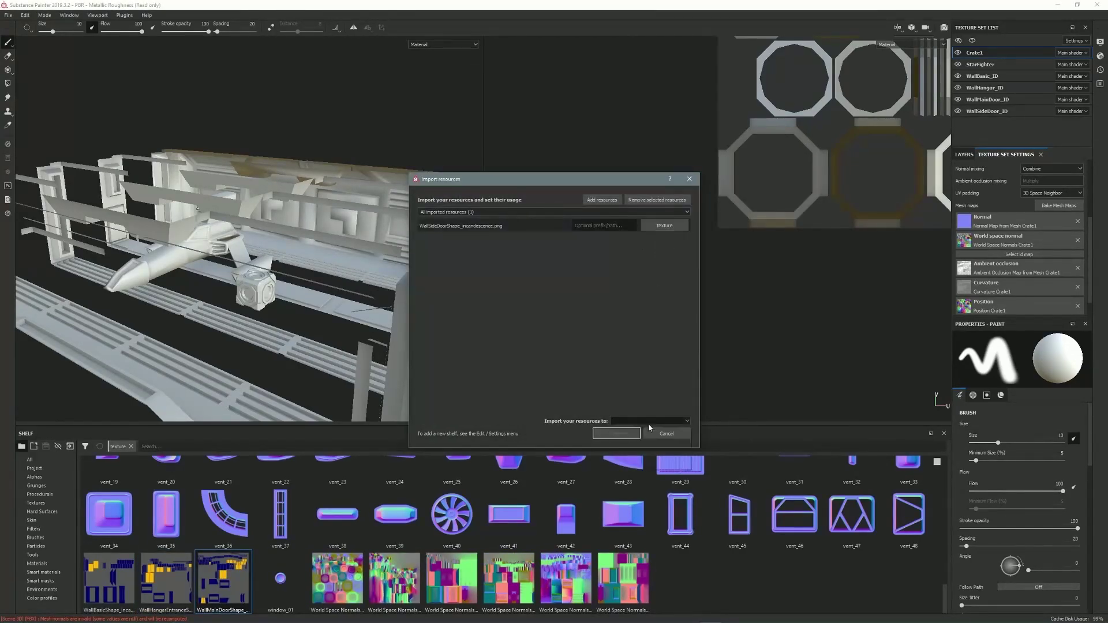
{"action": "left_click", "coordinate": [617, 435]}
- Assign CrateShape_incandescence as the ID map of the Crate1 texture set and Starfighter_incandescence as that of StarFighter
{"action": "left_click", "coordinate": [1020, 254]}
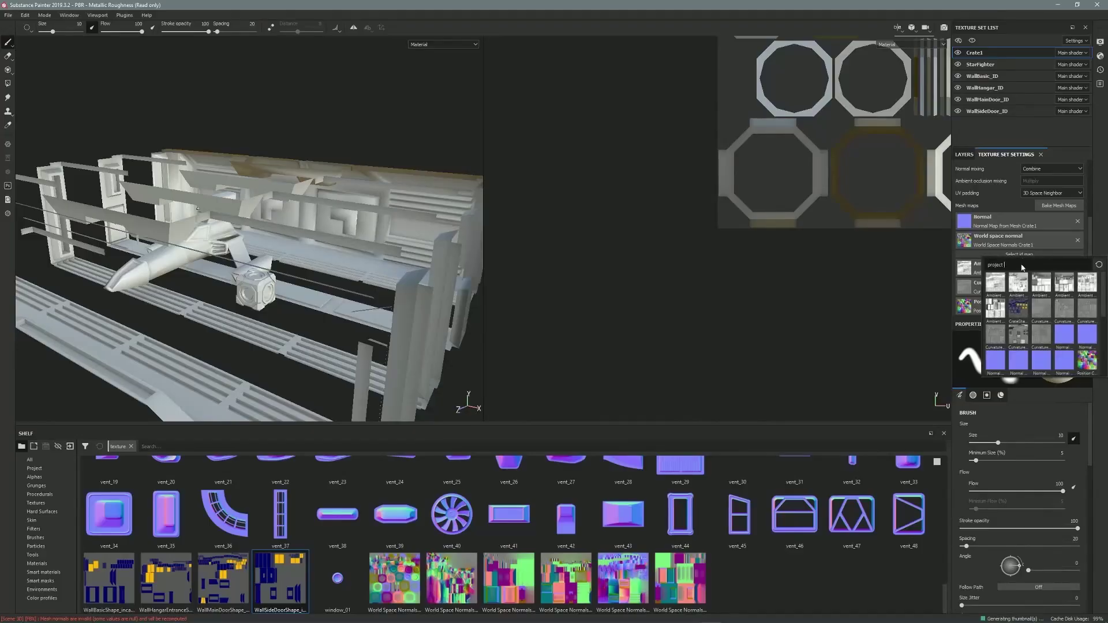
{"action": "left_click", "coordinate": [993, 64]}
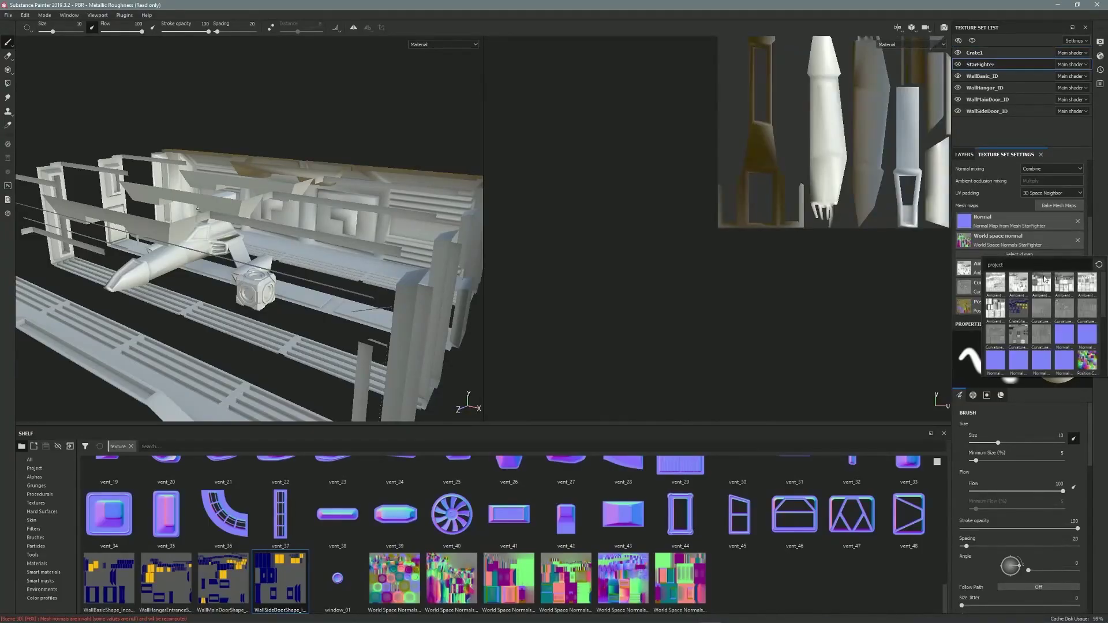
{"action": "scroll", "coordinate": [1105, 307], "scroll_direction": "down", "scroll_amount": 3}
{"action": "left_click", "coordinate": [1003, 348]}
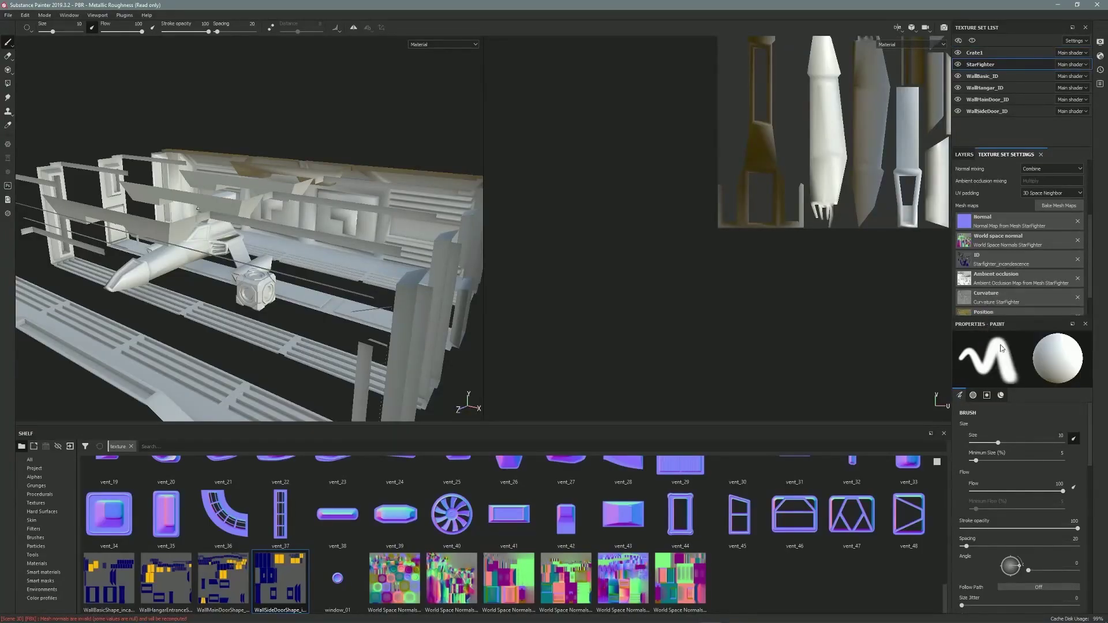
- Assign the matching imported incandescence textures as ID maps of the WallBasic_ID, WallHangar_ID and WallMainDoor_ID texture sets
{"action": "left_click", "coordinate": [993, 77]}
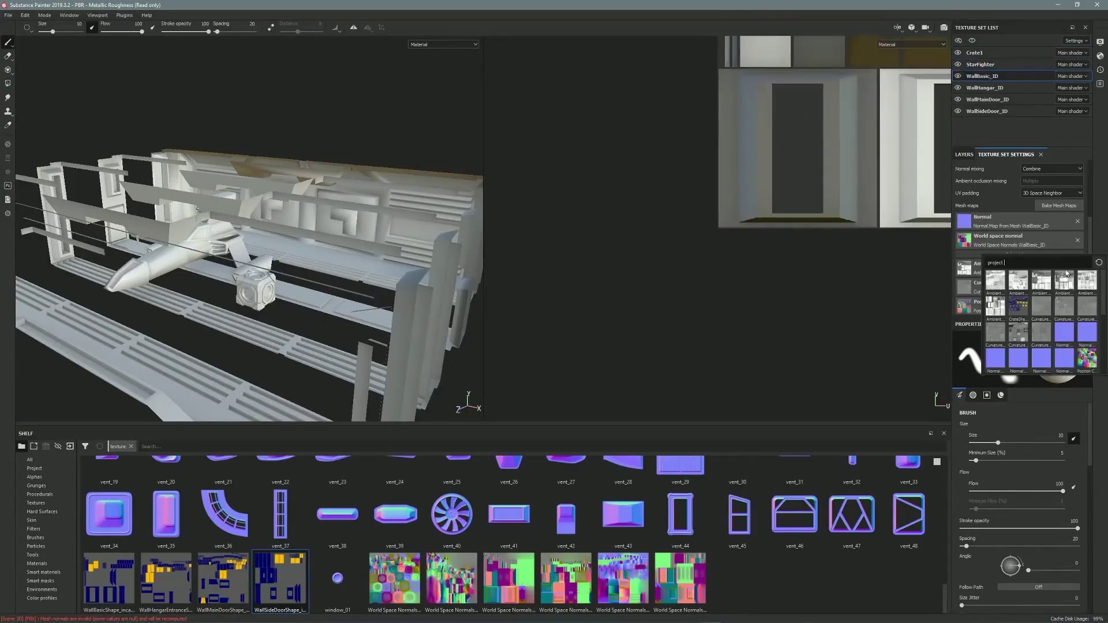
{"action": "left_click", "coordinate": [990, 87]}
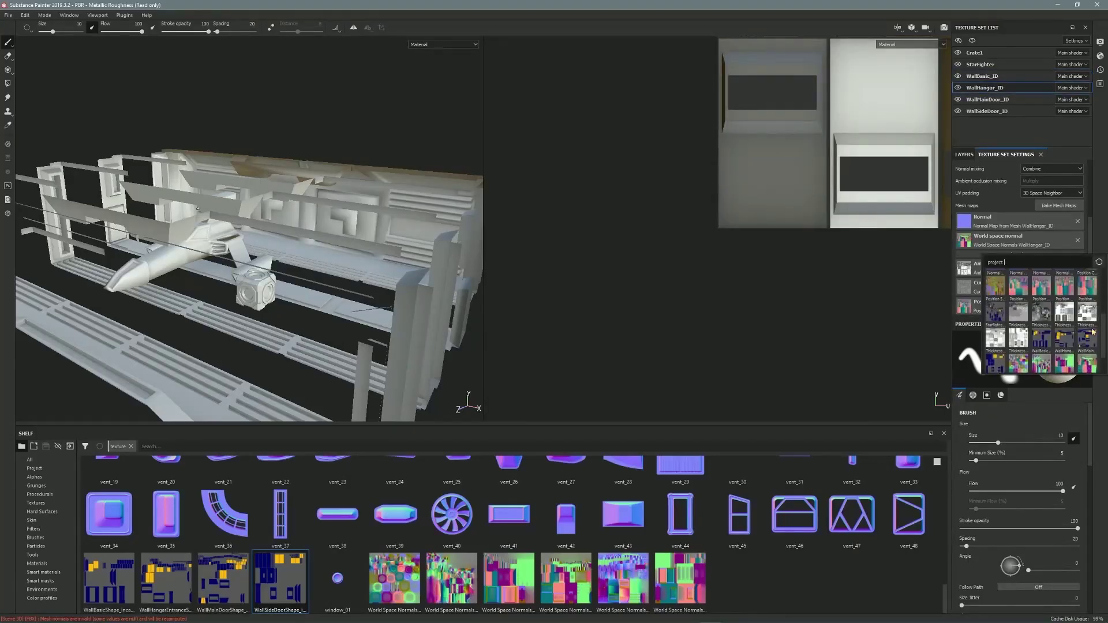
{"action": "left_click", "coordinate": [988, 100]}
{"action": "left_click", "coordinate": [1066, 255]}
{"action": "left_click_drag", "start_coordinate": [1103, 302], "coordinate": [1105, 349]}
{"action": "left_click", "coordinate": [1087, 328]}
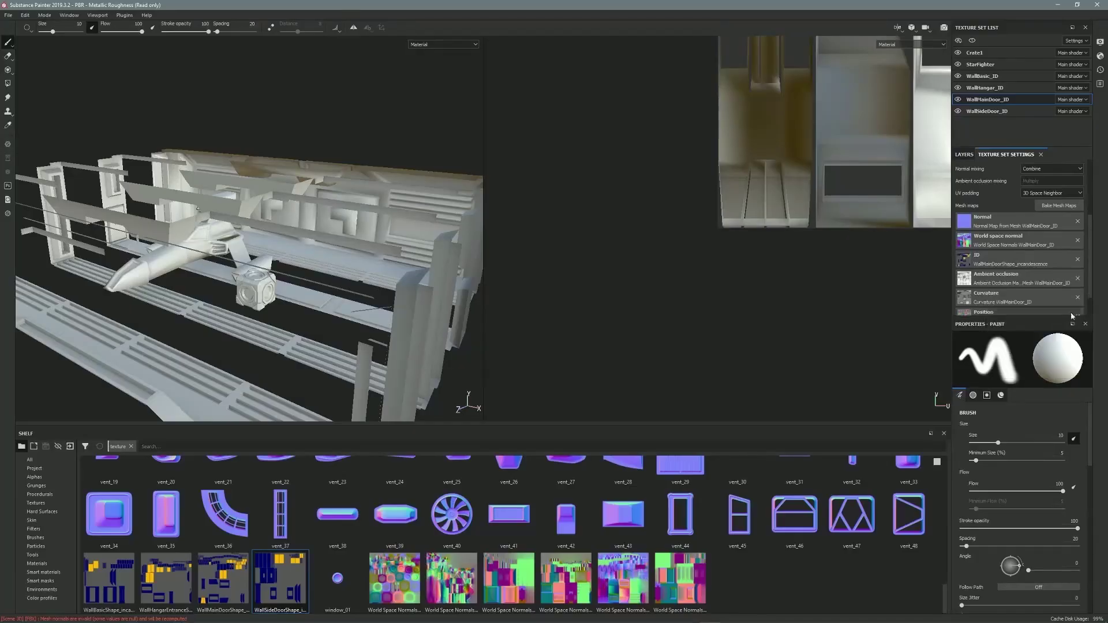
- Assign WallSideDoorShape_incandescence as the ID map of the WallSideDoor_ID texture set
{"action": "left_click", "coordinate": [988, 112]}
{"action": "left_click", "coordinate": [1066, 254]}
{"action": "left_click_drag", "start_coordinate": [1104, 305], "coordinate": [1105, 362]}
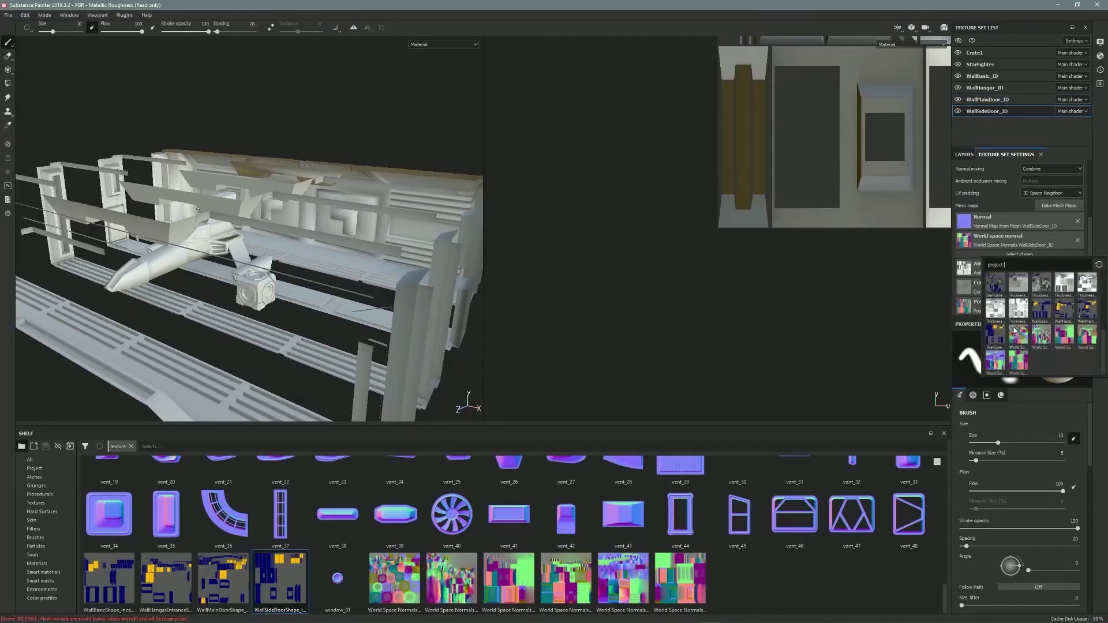
{"action": "left_click", "coordinate": [996, 333]}
- Display the ID mesh map in the viewport and examine the color zones on the whole scene
{"action": "left_click", "coordinate": [472, 44]}
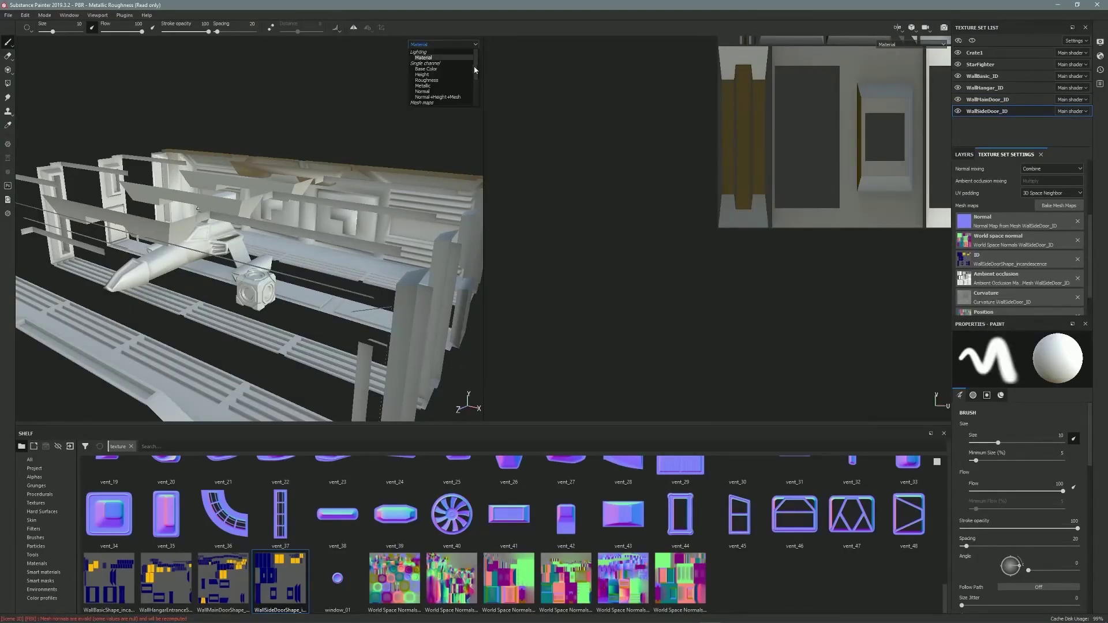
{"action": "left_click", "coordinate": [418, 74]}
{"action": "left_click_drag", "start_coordinate": [312, 208], "coordinate": [202, 145], "text": "alt"}
- Save the project as SciFiHangar in the Class 07 Environment Modeling and Texturing folder
{"action": "left_click", "coordinate": [8, 15]}
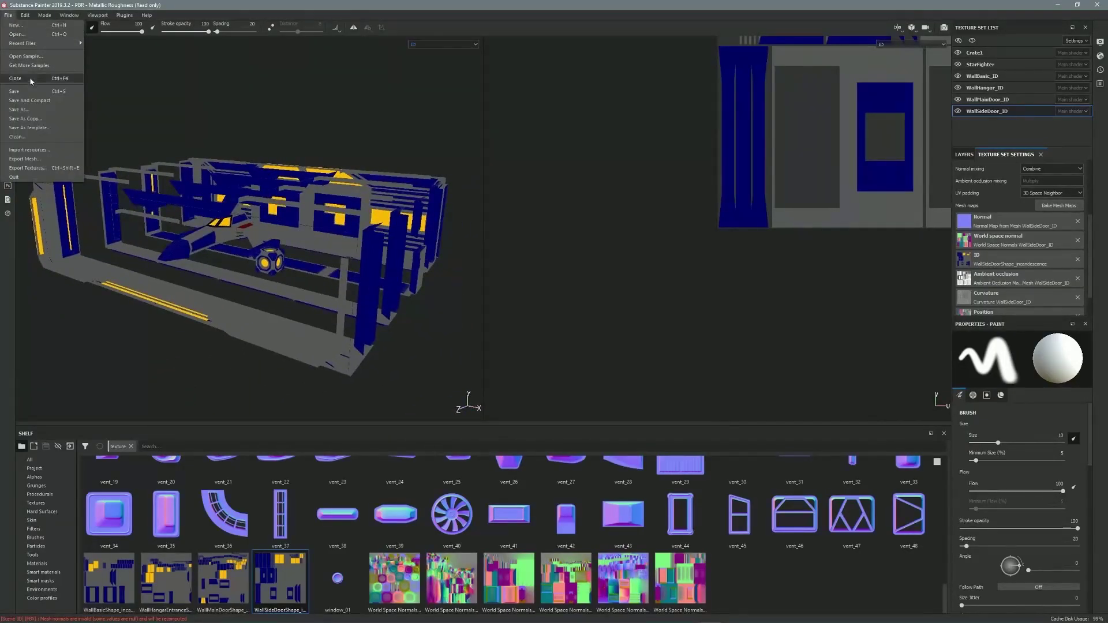
{"action": "left_click", "coordinate": [18, 91]}
{"action": "left_click", "coordinate": [249, 150]}
{"action": "double_click", "coordinate": [346, 218]}
{"action": "double_click", "coordinate": [368, 256]}
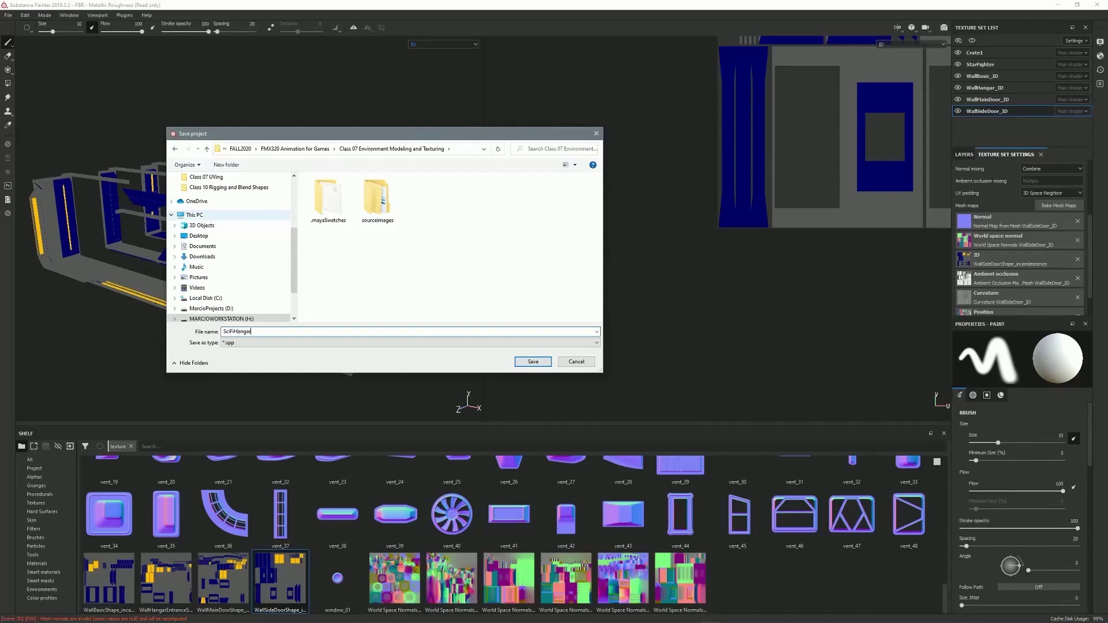
{"action": "left_click", "coordinate": [533, 363]}
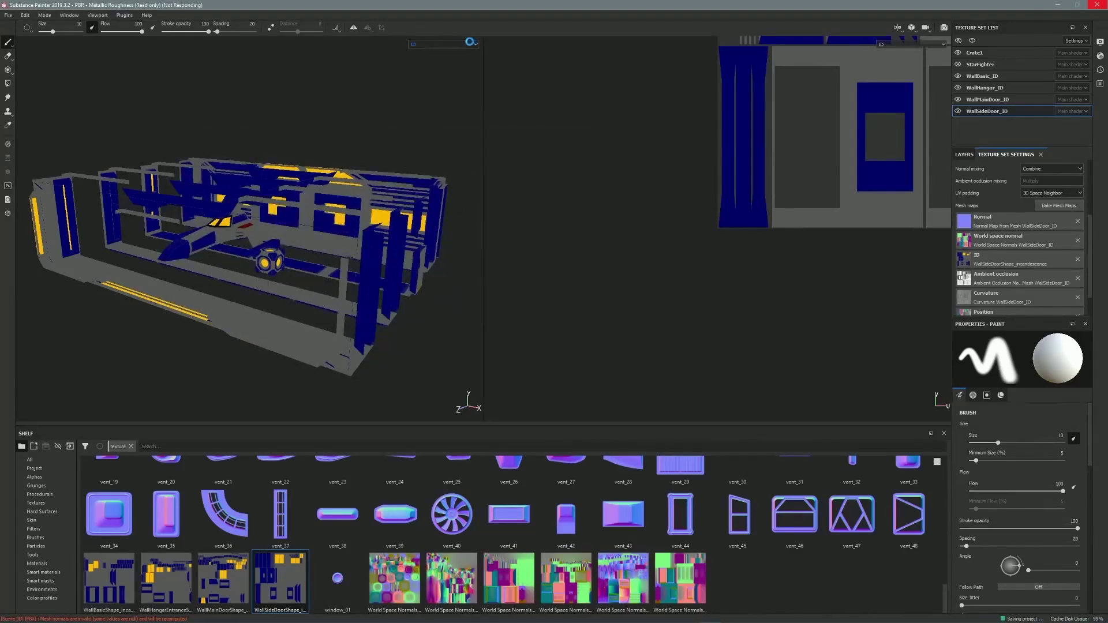
- Switch the viewport back to the Material display and show the smart materials in the shelf
{"action": "left_click", "coordinate": [471, 44]}
{"action": "left_click", "coordinate": [430, 60]}
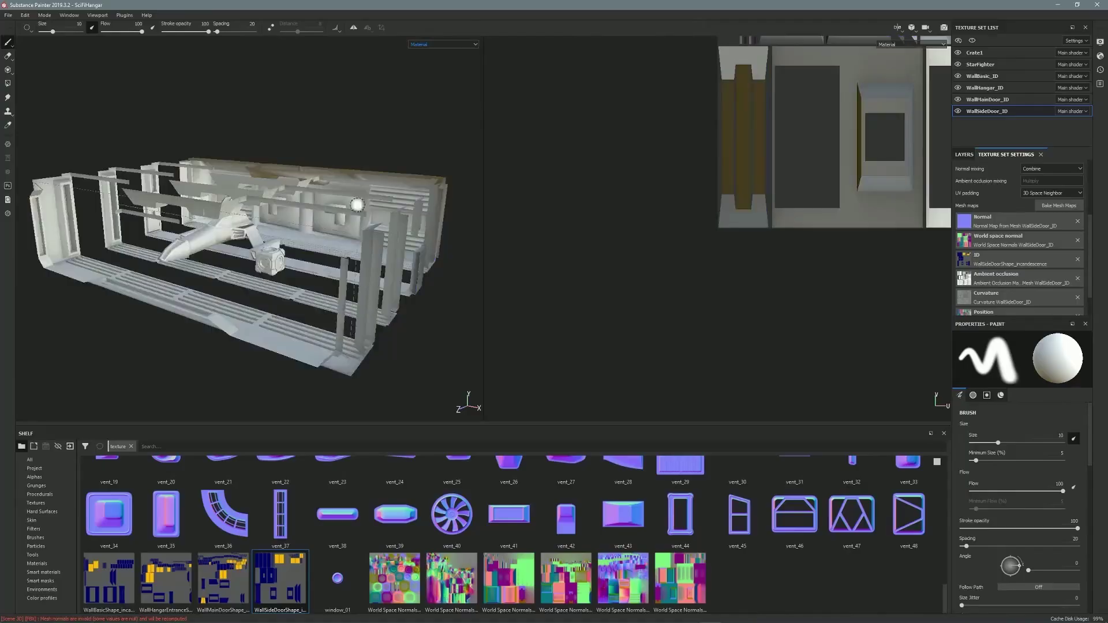
{"action": "middle_click_drag", "start_coordinate": [242, 346], "coordinate": [323, 319], "text": "alt"}
{"action": "left_click", "coordinate": [58, 573]}
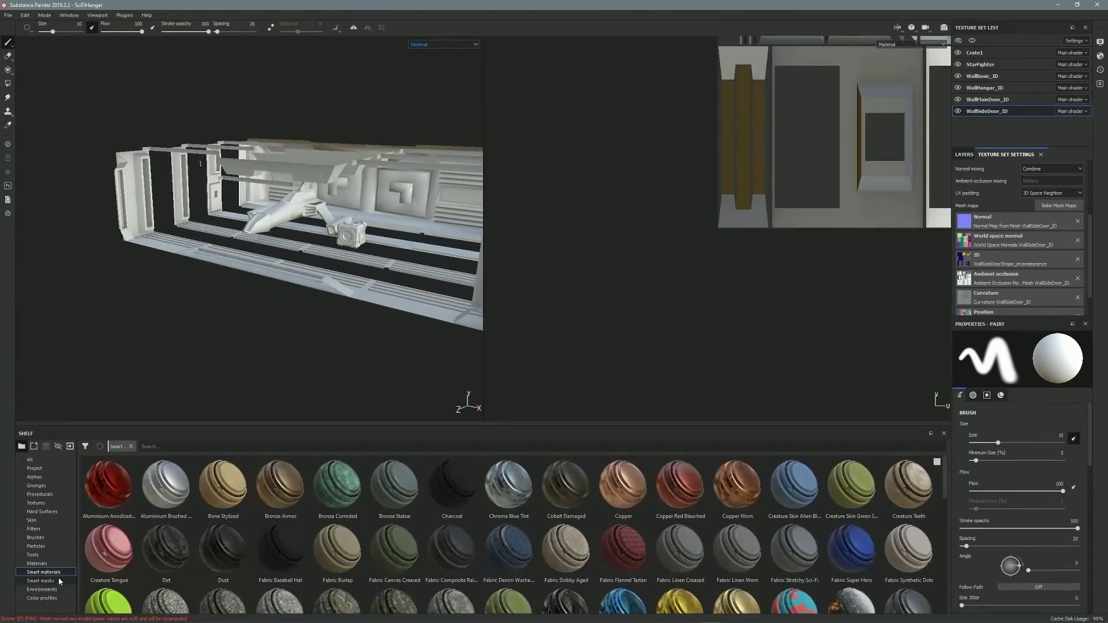
- Hide every texture set except WallMainDoor_ID so that only the main door wall is shown
{"action": "left_click", "coordinate": [959, 111]}
{"action": "left_click", "coordinate": [958, 99]}
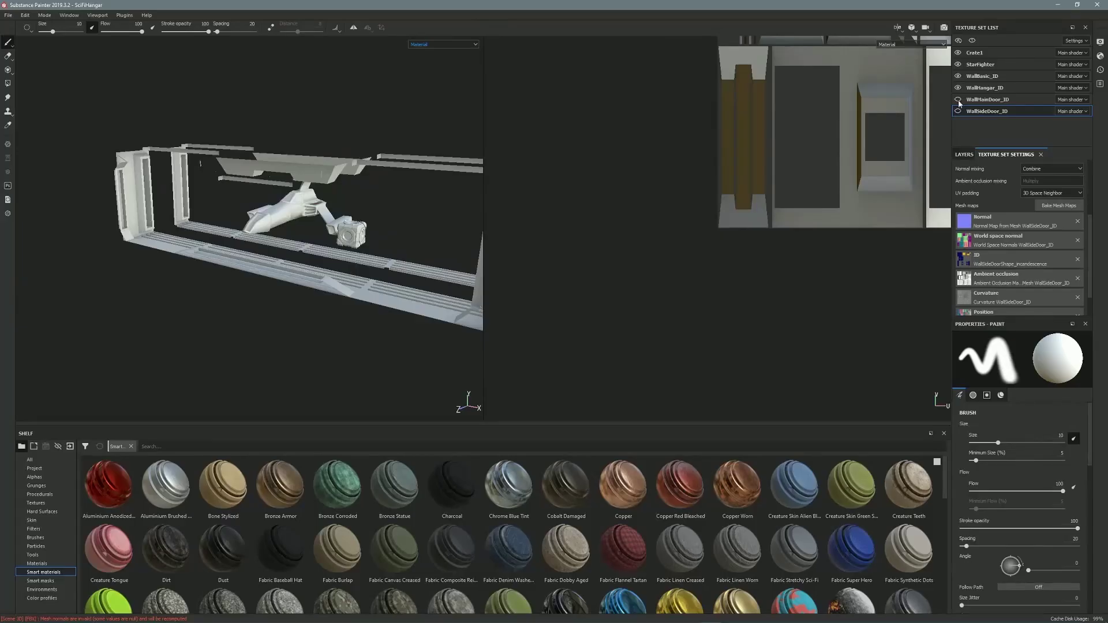
{"action": "left_click", "coordinate": [959, 88]}
{"action": "left_click", "coordinate": [958, 64]}
{"action": "left_click", "coordinate": [958, 53]}
{"action": "left_click_drag", "start_coordinate": [207, 238], "coordinate": [340, 265], "text": "alt"}
{"action": "left_click", "coordinate": [958, 76]}
{"action": "left_click", "coordinate": [958, 100]}
{"action": "left_click_drag", "start_coordinate": [248, 222], "coordinate": [287, 200], "text": "alt"}
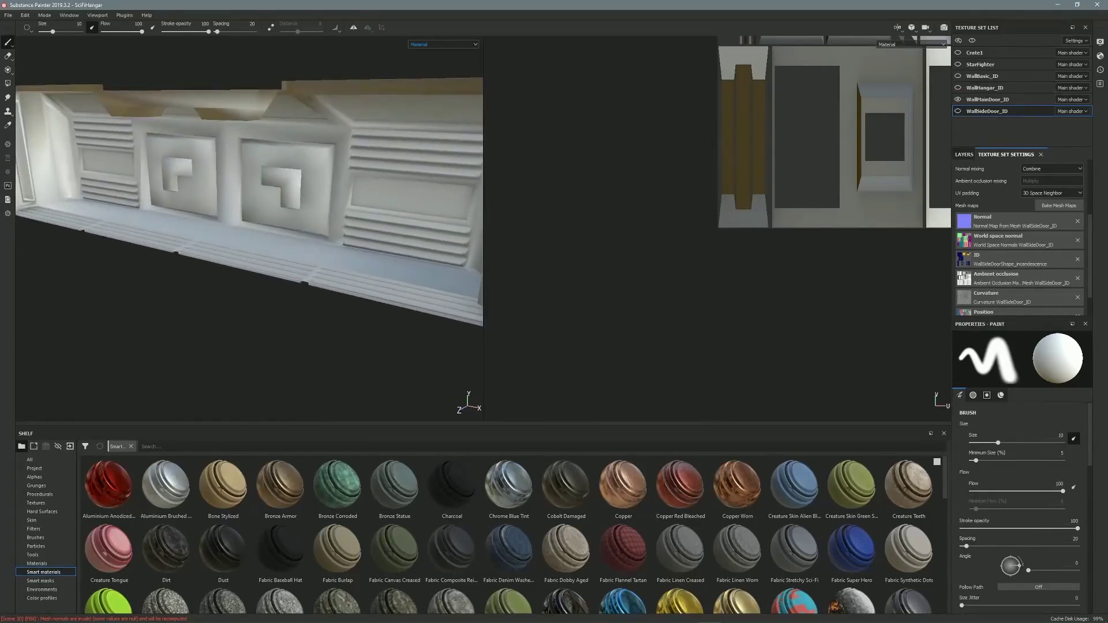
- Add the Steel Scratched smart material to the layer stack of the WallSideDoor_ID texture set
{"action": "left_click_drag", "start_coordinate": [946, 488], "coordinate": [952, 594]}
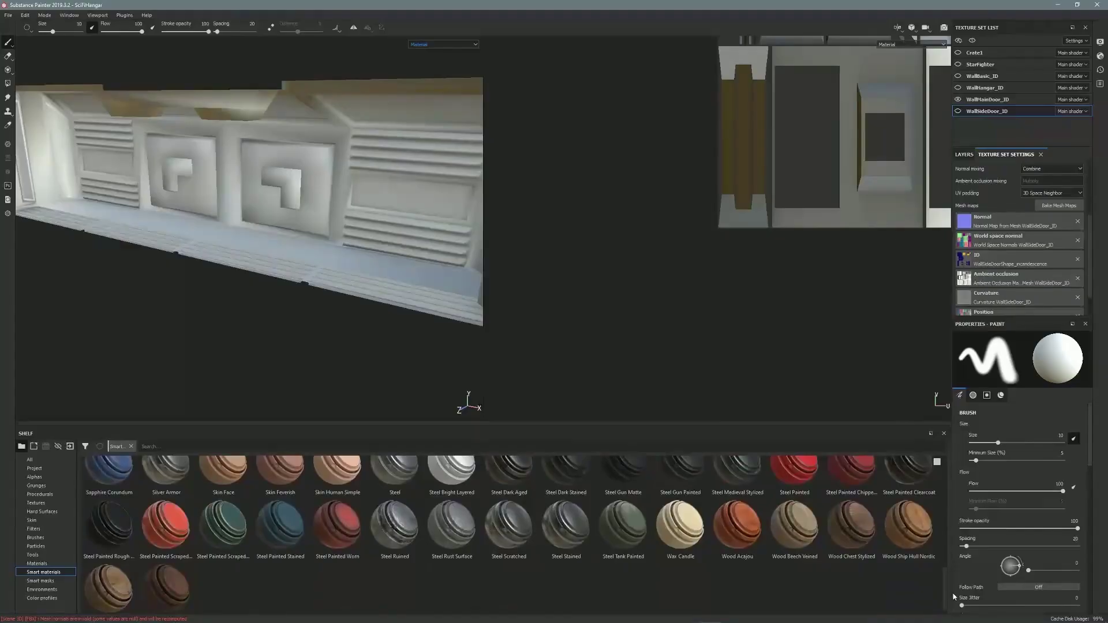
{"action": "left_click_drag", "start_coordinate": [511, 536], "coordinate": [994, 248]}
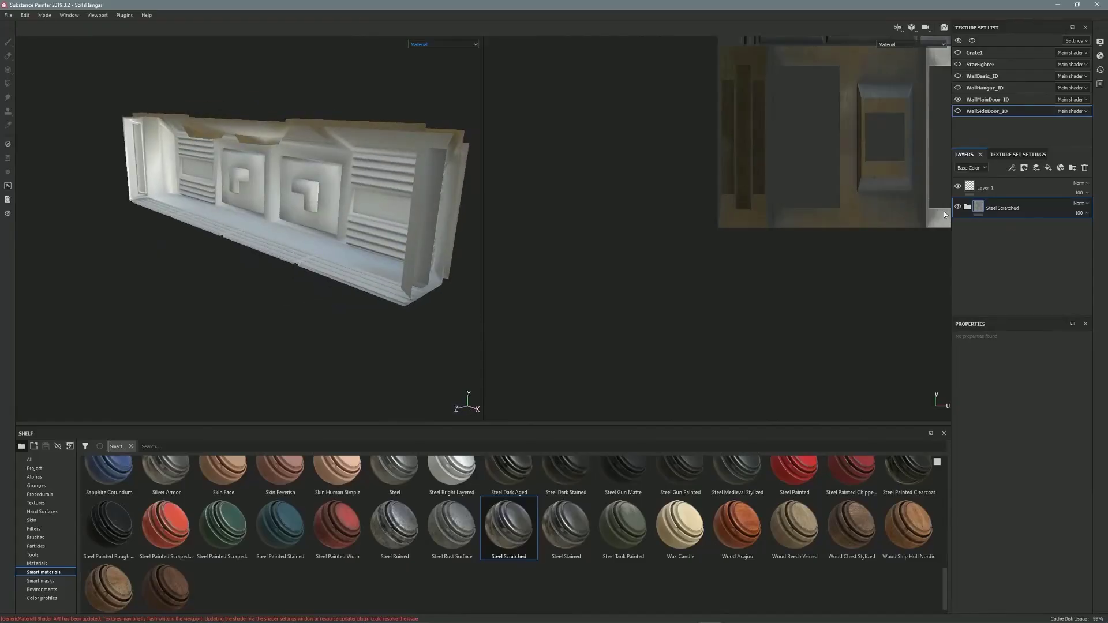
- Add the Steel Scratched smart material above Layer 1 in the WallMainDoor_ID texture set
{"action": "left_click", "coordinate": [1006, 100]}
{"action": "left_click_drag", "start_coordinate": [509, 527], "coordinate": [993, 199]}
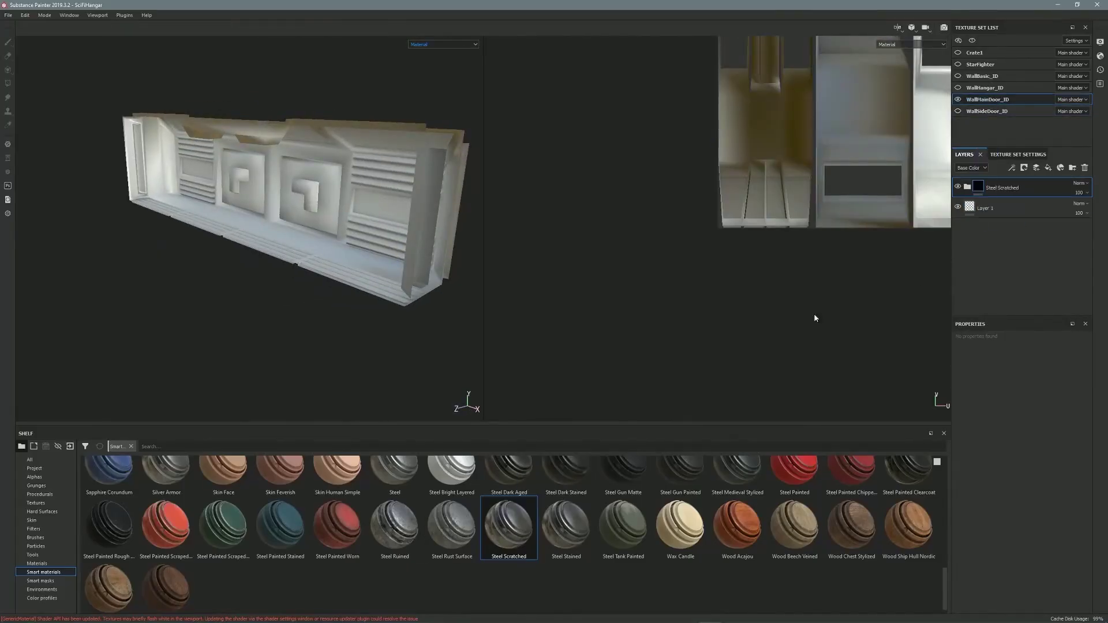
{"action": "scroll", "coordinate": [313, 247], "scroll_direction": "up", "scroll_amount": 2}
{"action": "left_click_drag", "start_coordinate": [313, 247], "coordinate": [306, 271], "text": "alt"}
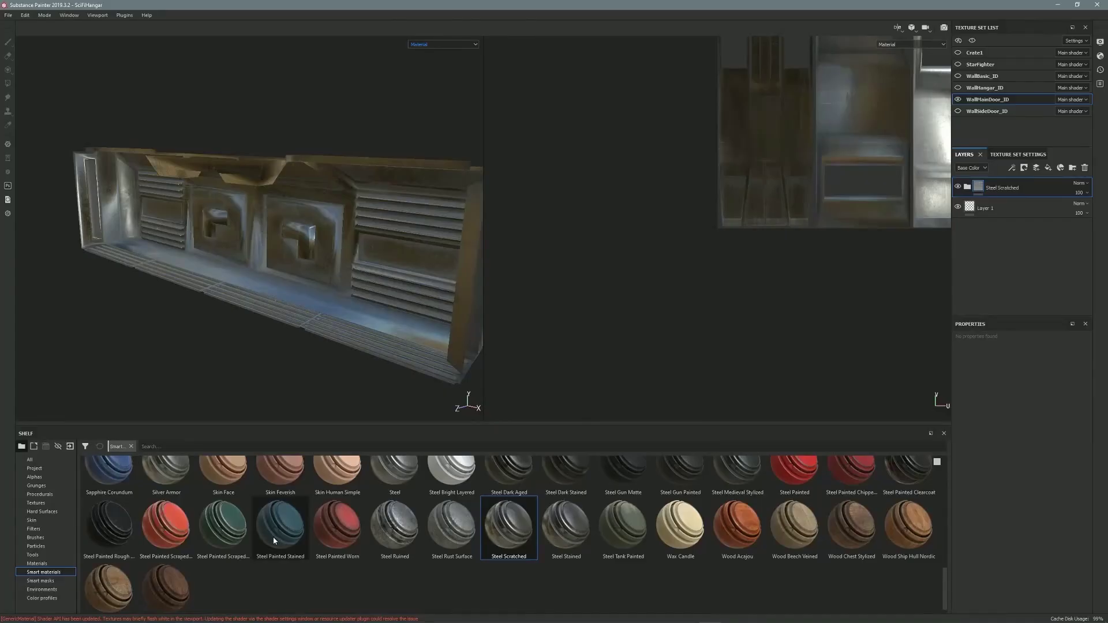
- Add the green Steel Painted Scraped smart material above the Steel Scratched layer of WallMainDoor_ID
{"action": "mouse_move", "coordinate": [276, 540]}
{"action": "left_mouse_down"}
{"action": "mouse_move", "coordinate": [1016, 177]}
{"action": "mouse_move", "coordinate": [346, 526]}
{"action": "left_mouse_up"}
{"action": "mouse_move", "coordinate": [945, 580]}
{"action": "left_mouse_down"}
{"action": "mouse_move", "coordinate": [946, 531]}
{"action": "mouse_move", "coordinate": [941, 576]}
{"action": "left_mouse_up"}
{"action": "mouse_move", "coordinate": [223, 516]}
{"action": "left_mouse_down"}
{"action": "mouse_move", "coordinate": [635, 369]}
{"action": "mouse_move", "coordinate": [1020, 184]}
{"action": "left_mouse_up"}
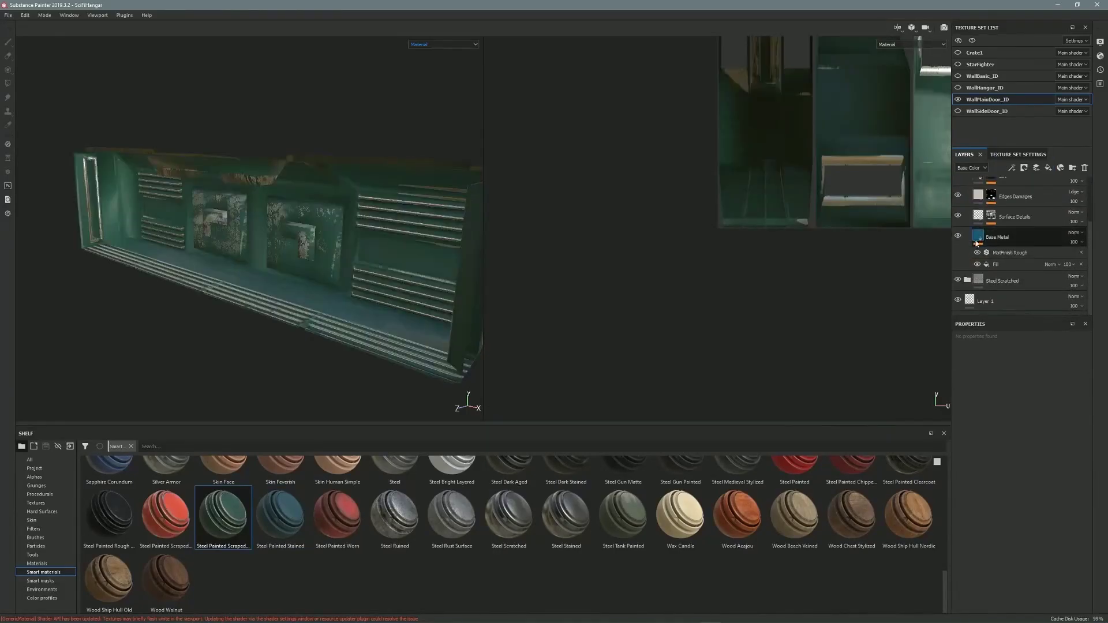
- Change the base color of the green painted steel material's Base Metal layer to dark blue
{"action": "left_click", "coordinate": [985, 236]}
{"action": "left_click", "coordinate": [1036, 542]}
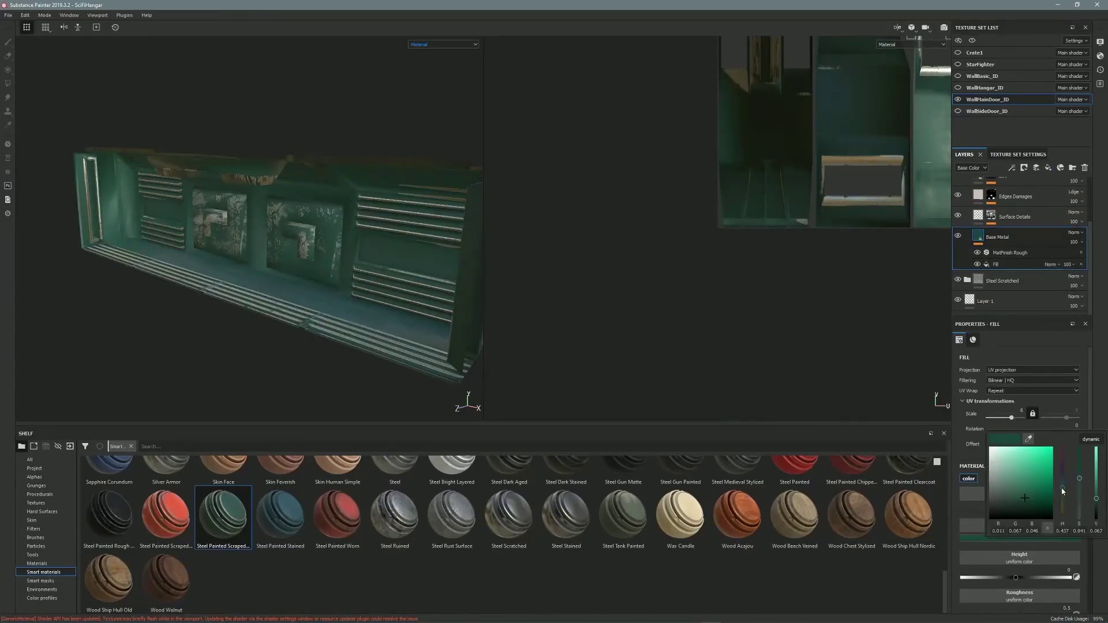
{"action": "left_click_drag", "start_coordinate": [1063, 492], "coordinate": [1064, 476]}
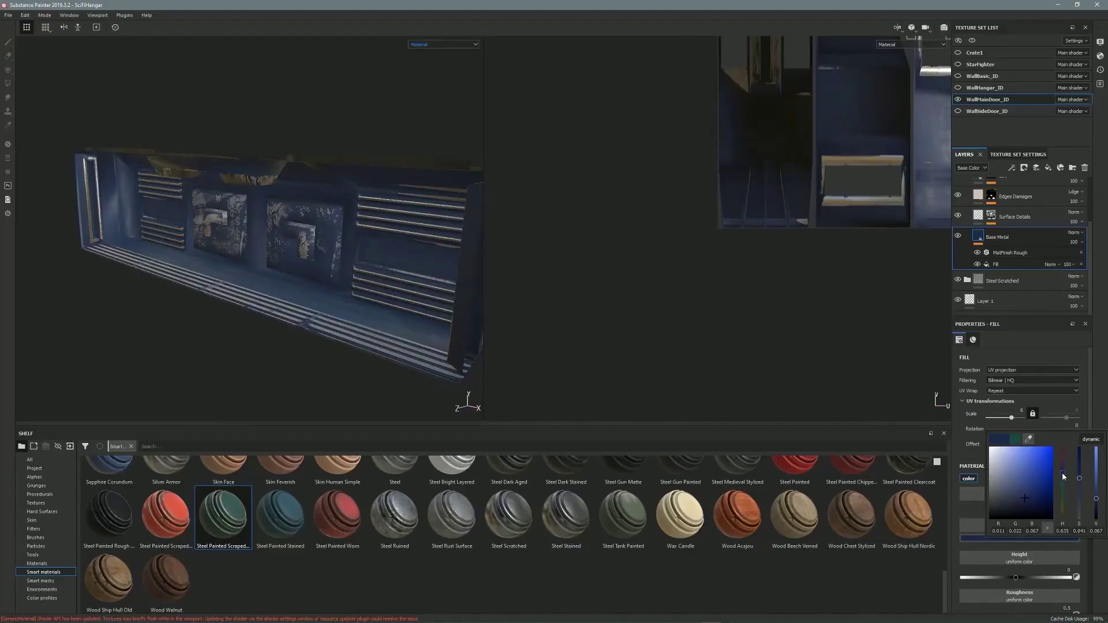
{"action": "right_click_drag", "start_coordinate": [370, 268], "coordinate": [415, 265], "text": "alt"}
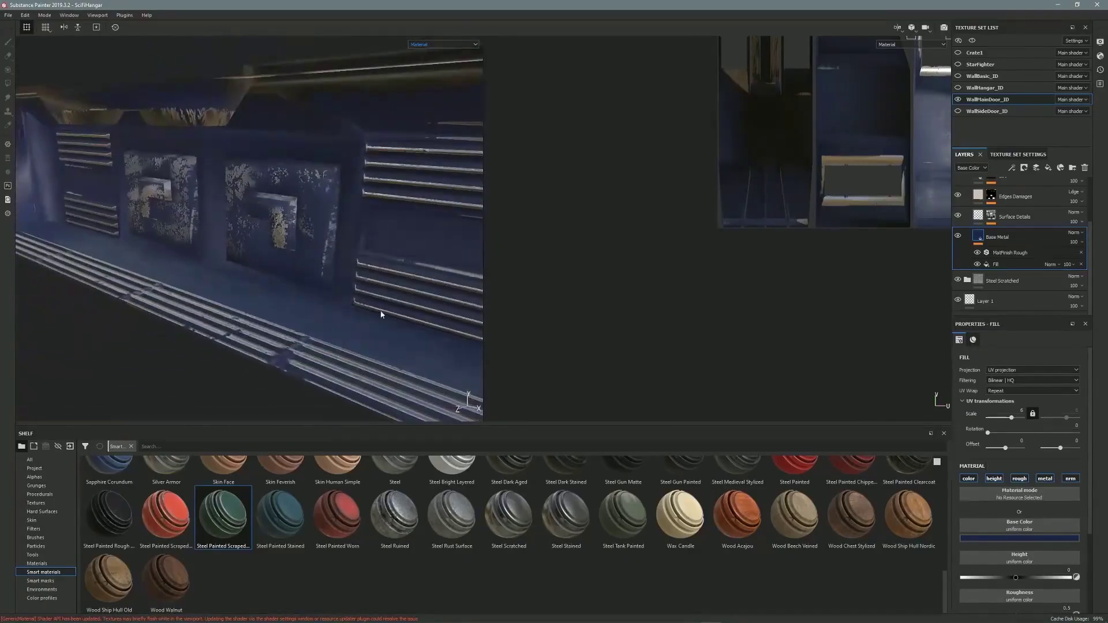
- Replace the green painted material with Steel Painted Scraped Dirty above Steel Scratched and recolor its Paint layer dark blue
{"action": "mouse_move", "coordinate": [166, 514]}
{"action": "left_mouse_down"}
{"action": "mouse_move", "coordinate": [305, 461]}
{"action": "mouse_move", "coordinate": [1035, 251]}
{"action": "mouse_move", "coordinate": [1031, 182]}
{"action": "mouse_move", "coordinate": [981, 190]}
{"action": "left_mouse_up"}
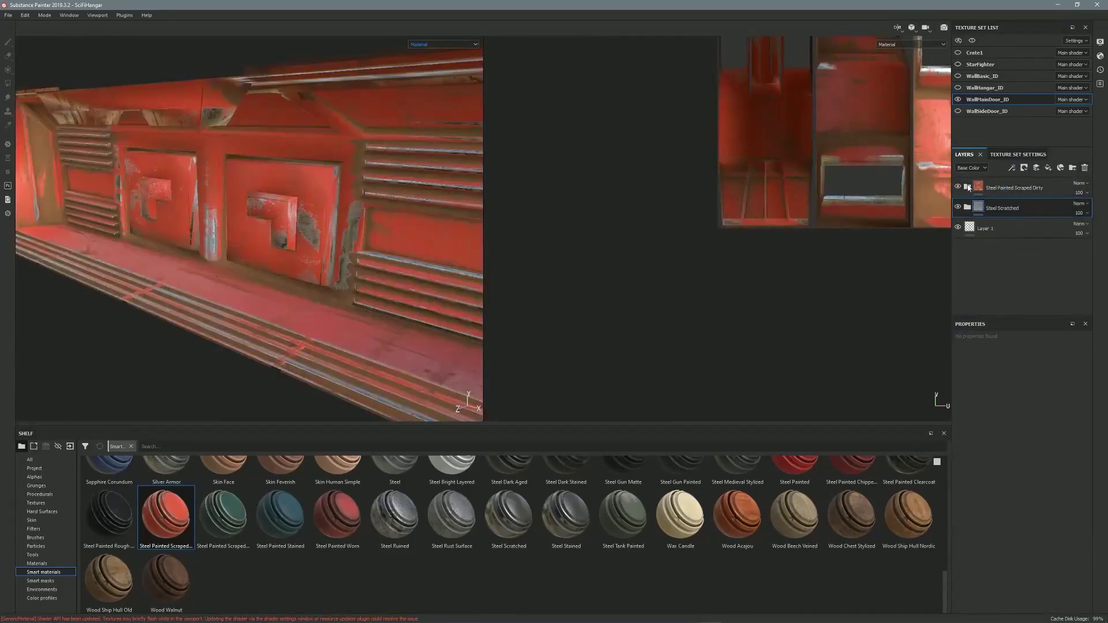
{"action": "left_click", "coordinate": [968, 188]}
{"action": "left_click", "coordinate": [1004, 240]}
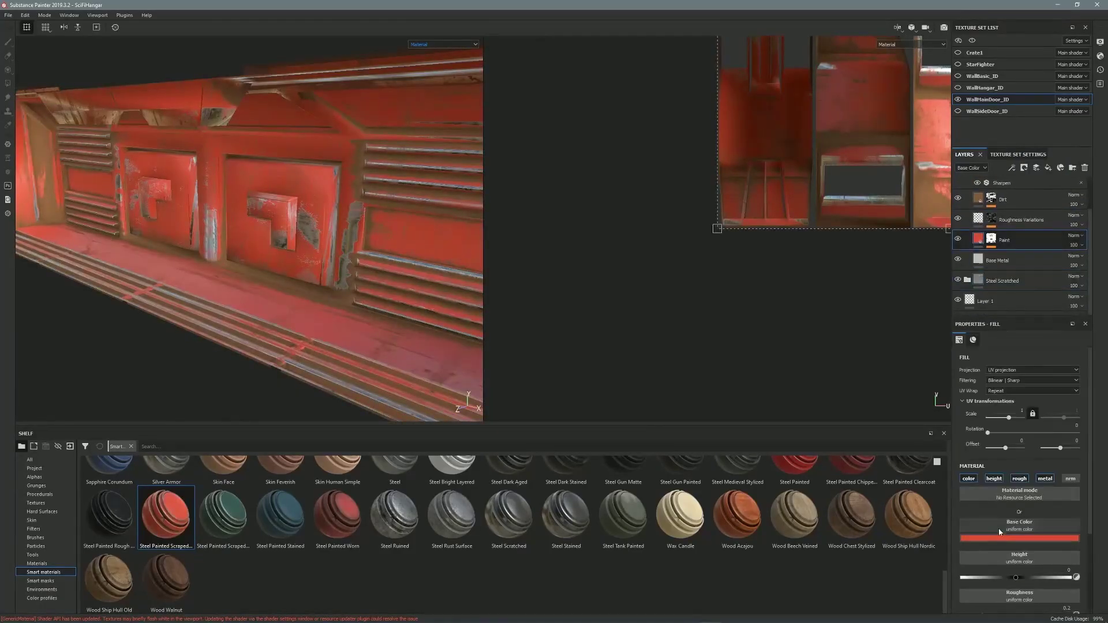
{"action": "left_click", "coordinate": [1007, 538]}
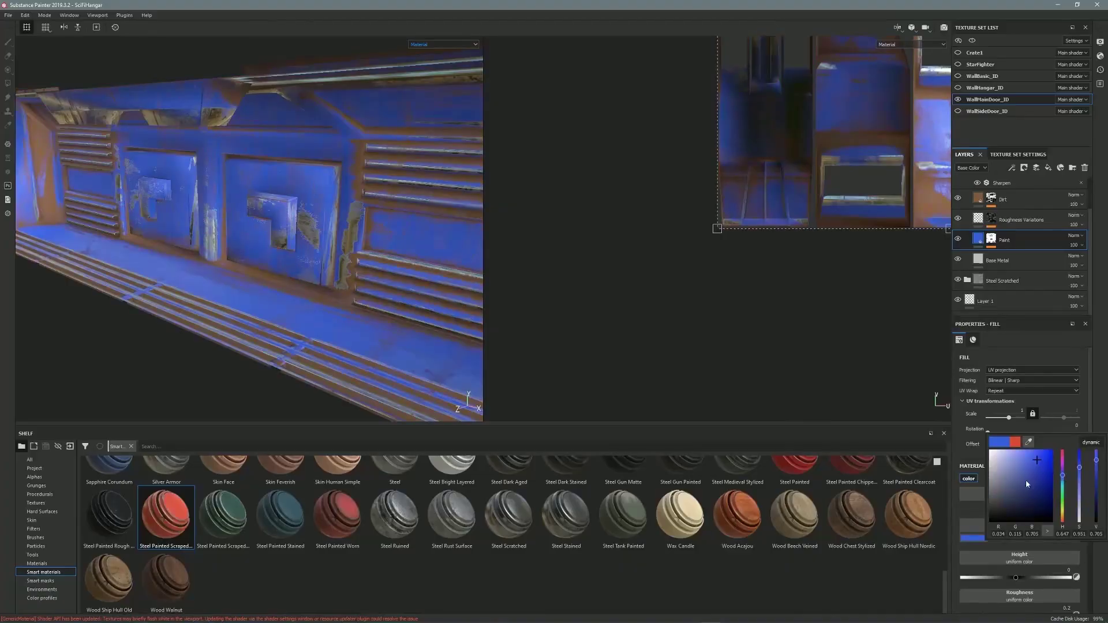
{"action": "left_click_drag", "start_coordinate": [1036, 462], "coordinate": [1027, 487]}
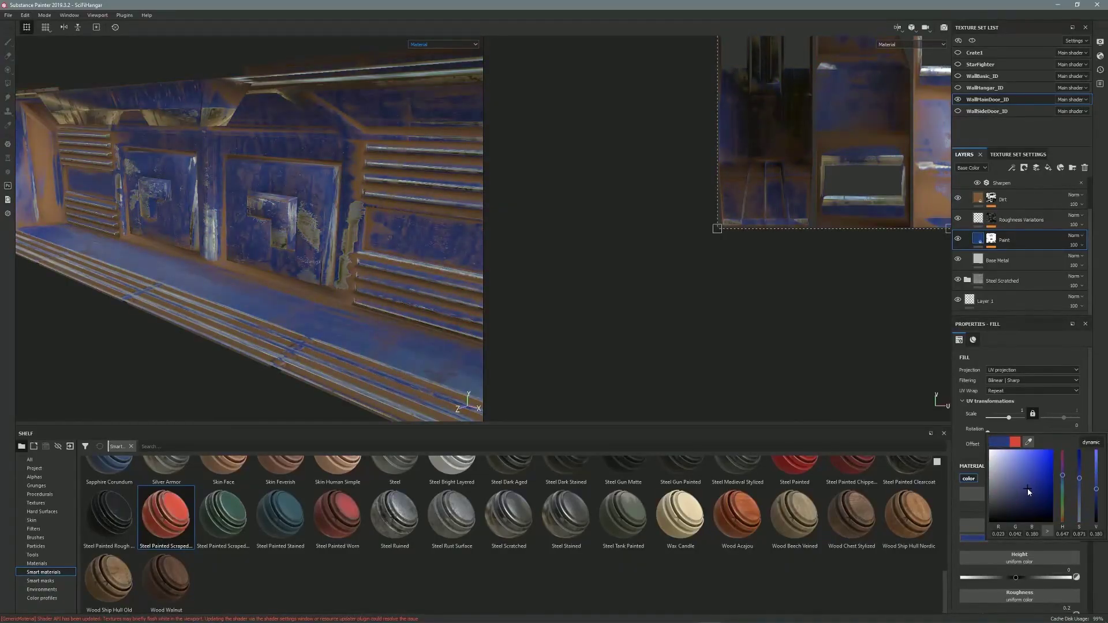
{"action": "left_click", "coordinate": [968, 454]}
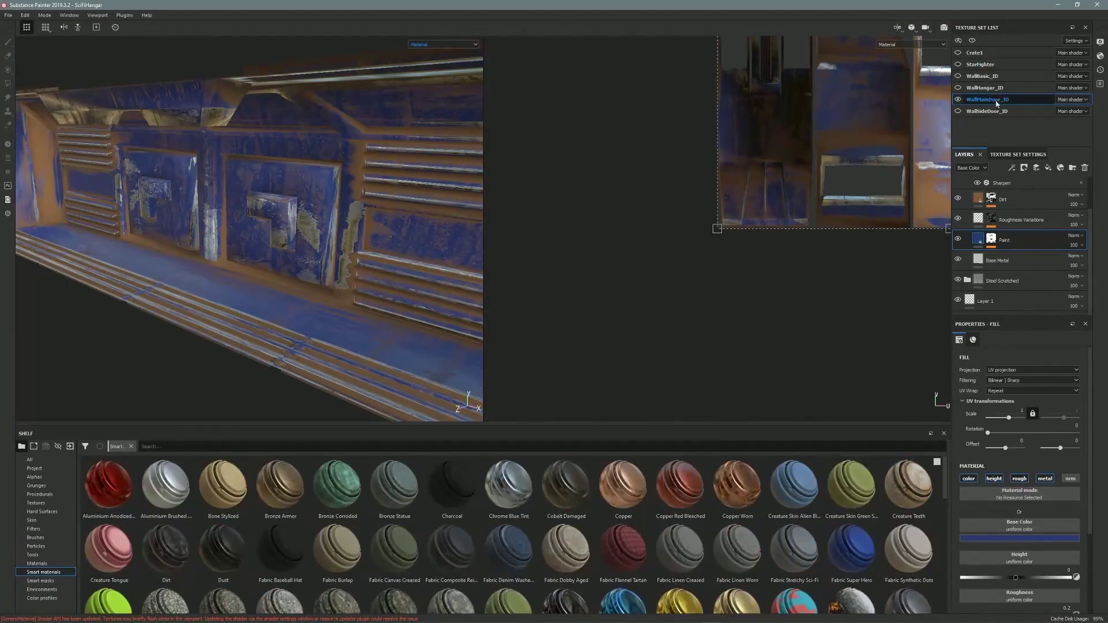
- Mask the Steel Painted Scraped Dirty group with a color selection of the dark blue areas of the ID map
{"action": "left_click_drag", "start_coordinate": [1093, 208], "coordinate": [1092, 178]}
{"action": "left_click", "coordinate": [968, 187]}
{"action": "right_click", "coordinate": [994, 186]}
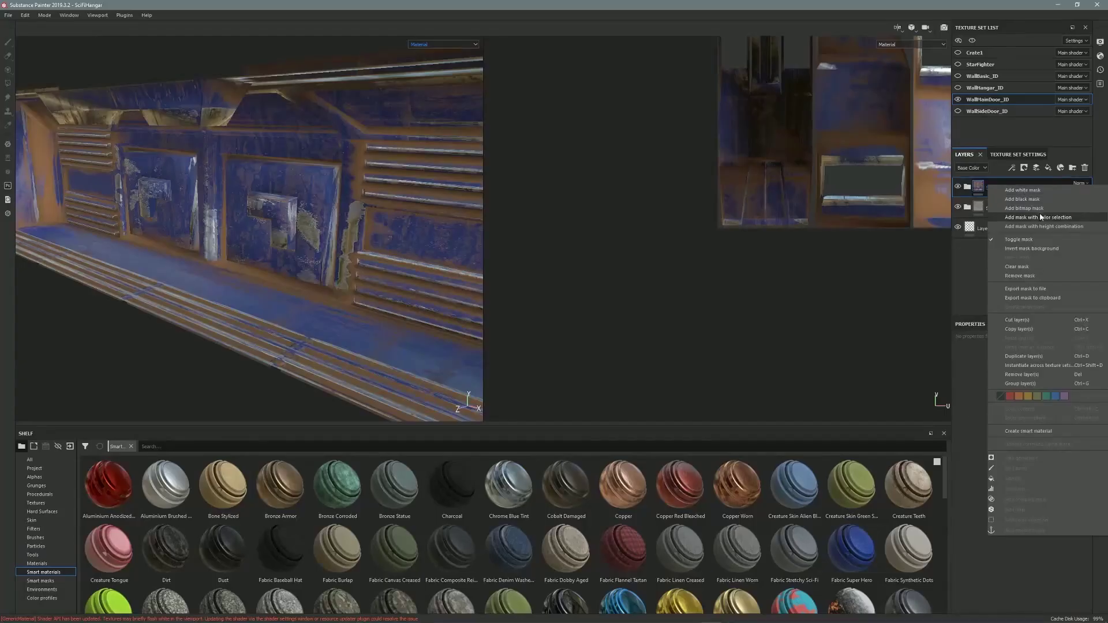
{"action": "left_click", "coordinate": [1039, 217]}
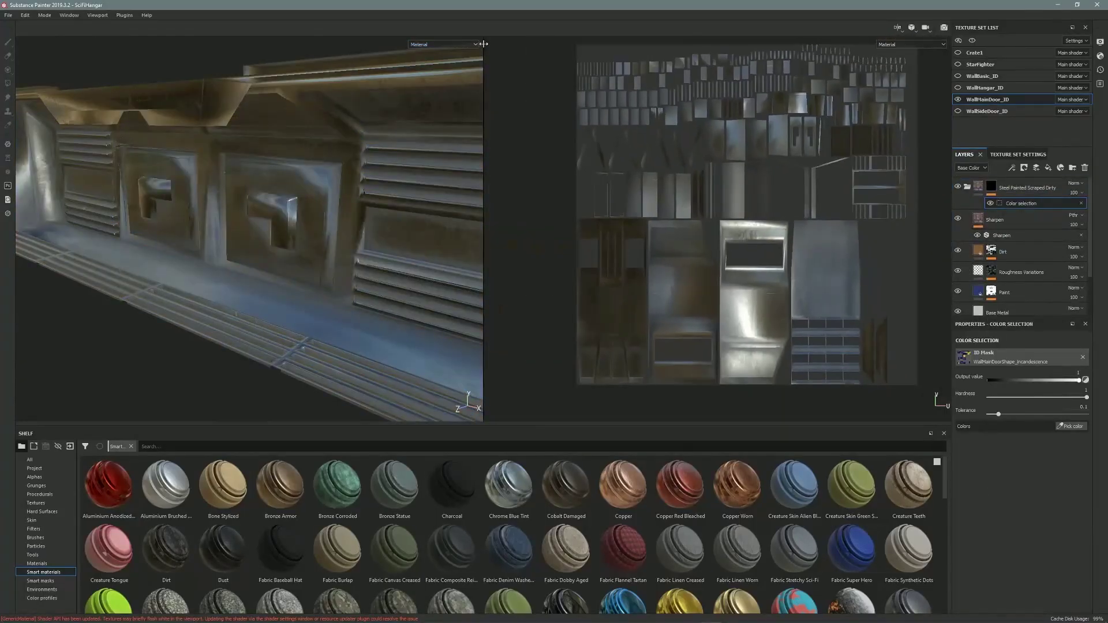
{"action": "left_click", "coordinate": [444, 44]}
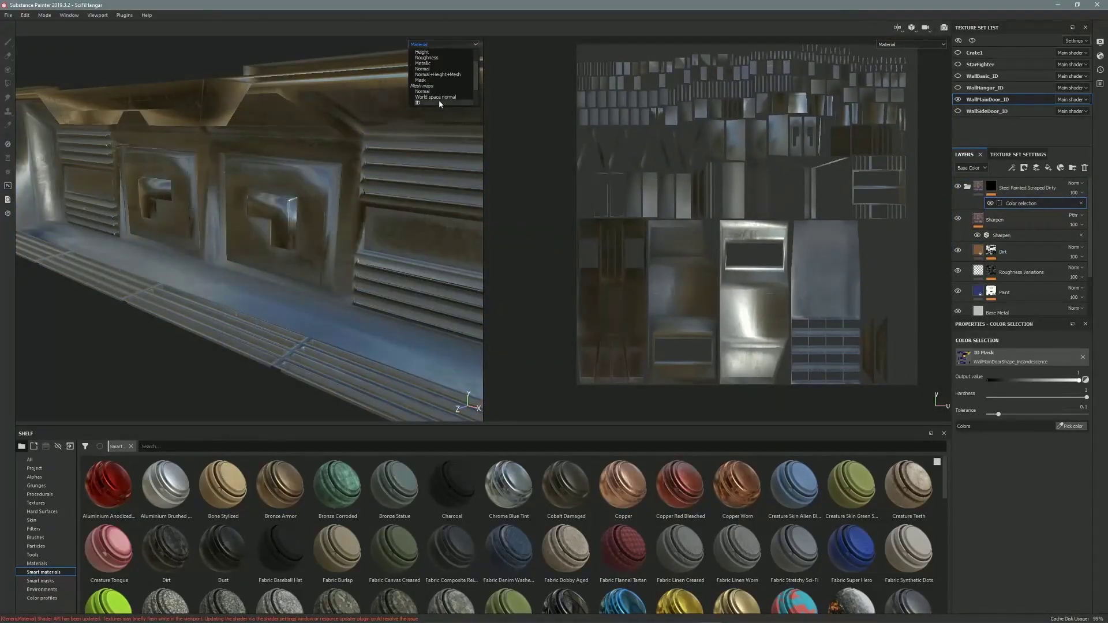
{"action": "left_click", "coordinate": [438, 102]}
{"action": "left_click", "coordinate": [451, 48]}
{"action": "left_click", "coordinate": [437, 57]}
- Add the Steel Painted Chipped Dirty smart material on top and delete the Steel Painted Scraped Dirty group
{"action": "left_click_drag", "start_coordinate": [346, 173], "coordinate": [384, 252], "text": "alt"}
{"action": "scroll", "coordinate": [939, 513], "scroll_direction": "down", "scroll_amount": 6}
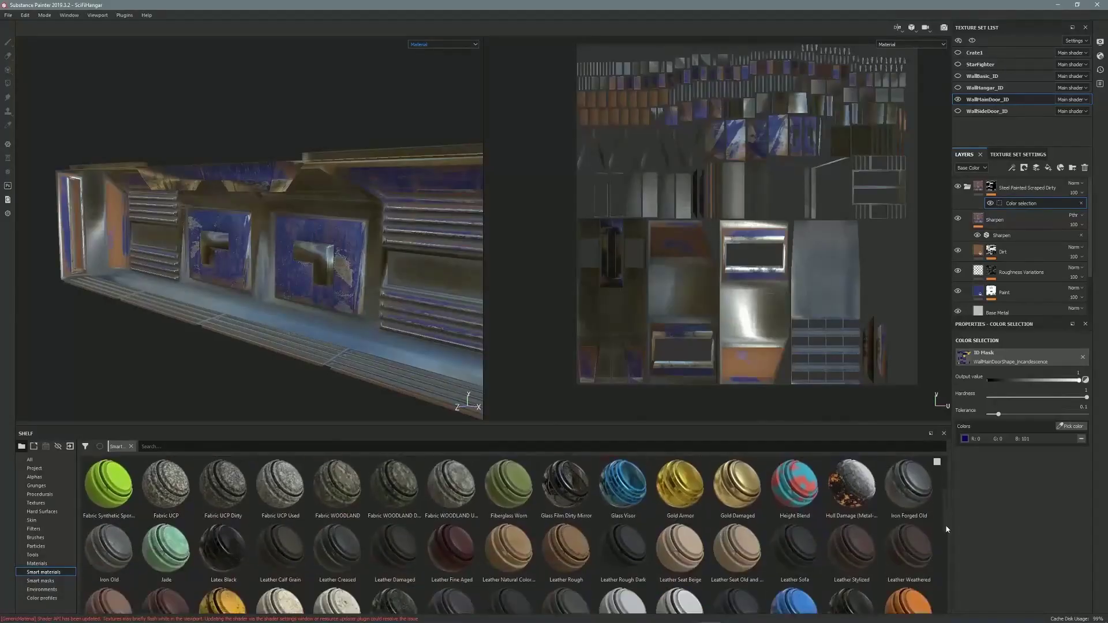
{"action": "scroll", "coordinate": [950, 566], "scroll_direction": "down", "scroll_amount": 3}
{"action": "scroll", "coordinate": [952, 574], "scroll_direction": "down", "scroll_amount": 1}
{"action": "left_click_drag", "start_coordinate": [852, 522], "coordinate": [1050, 182]}
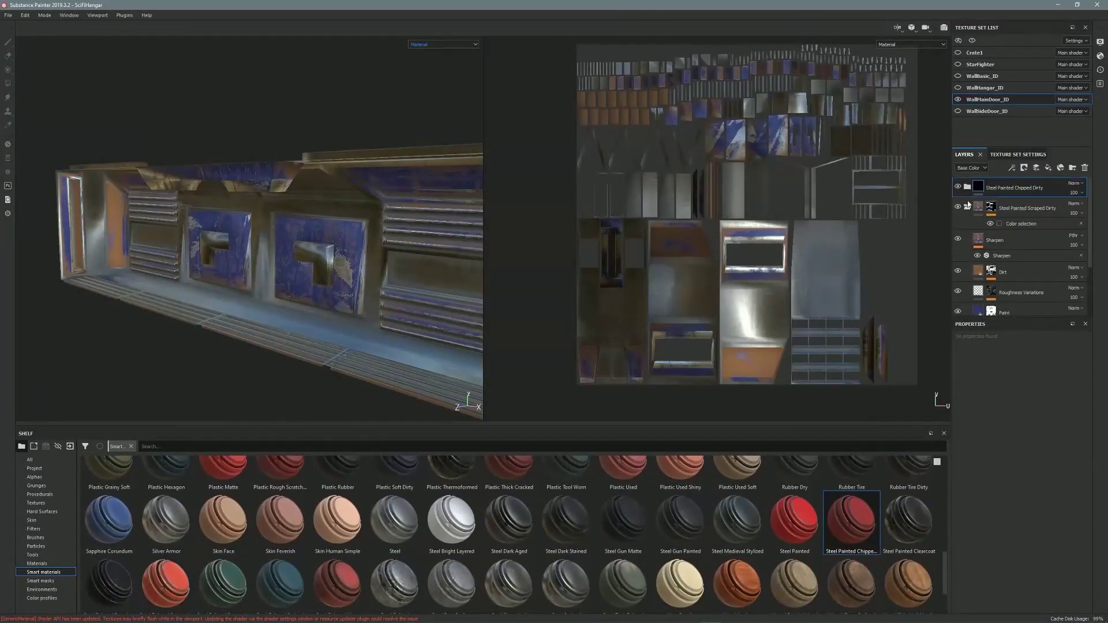
{"action": "left_click", "coordinate": [968, 208]}
{"action": "left_click_drag", "start_coordinate": [324, 237], "coordinate": [348, 222], "text": "alt"}
{"action": "left_click", "coordinate": [1012, 214]}
{"action": "key", "text": "Delete"}
- Change the base color of the Paint layer inside Steel Painted Chipped Dirty to dark blue
{"action": "left_click", "coordinate": [1023, 190]}
{"action": "right_click", "coordinate": [988, 185]}
{"action": "left_click", "coordinate": [968, 186]}
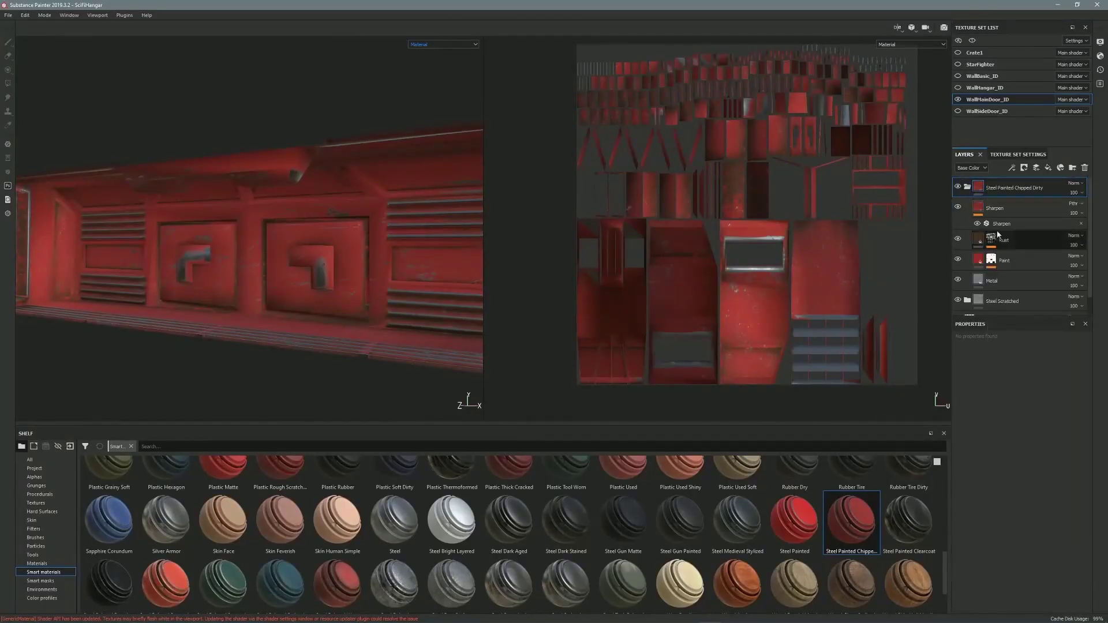
{"action": "left_click", "coordinate": [1006, 261]}
{"action": "left_click", "coordinate": [1025, 539]}
{"action": "left_click_drag", "start_coordinate": [1054, 479], "coordinate": [1034, 491]}
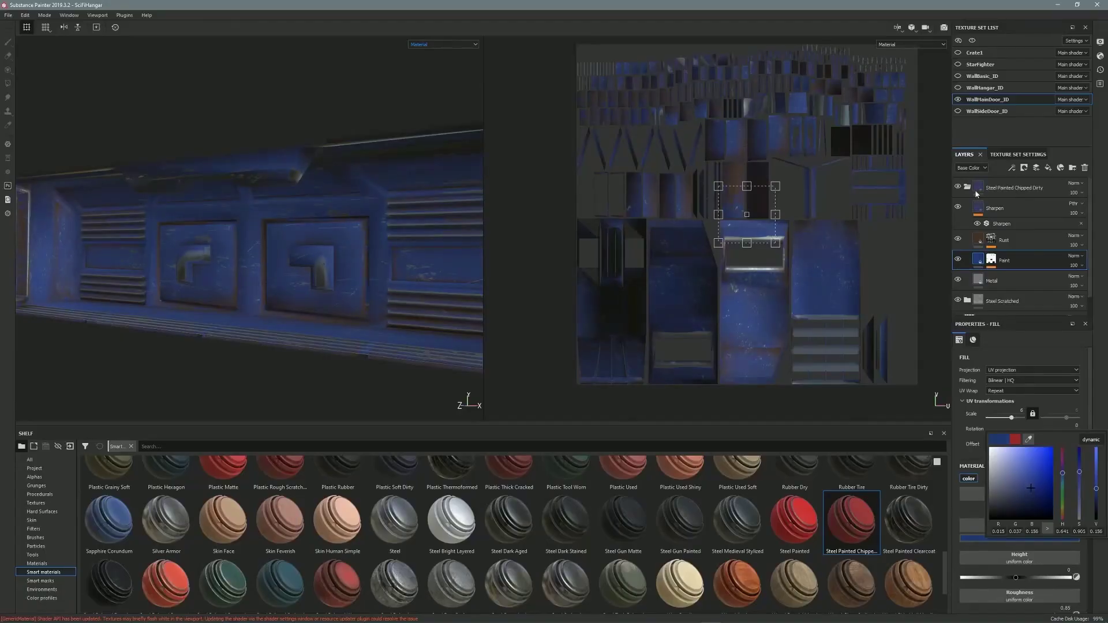
- Mask the Steel Painted Chipped Dirty group with a color selection of the ID map's dark blue (0, 0, 101)
{"action": "left_click", "coordinate": [968, 186]}
{"action": "right_click", "coordinate": [988, 188]}
{"action": "left_click", "coordinate": [1036, 218]}
{"action": "left_click", "coordinate": [923, 44]}
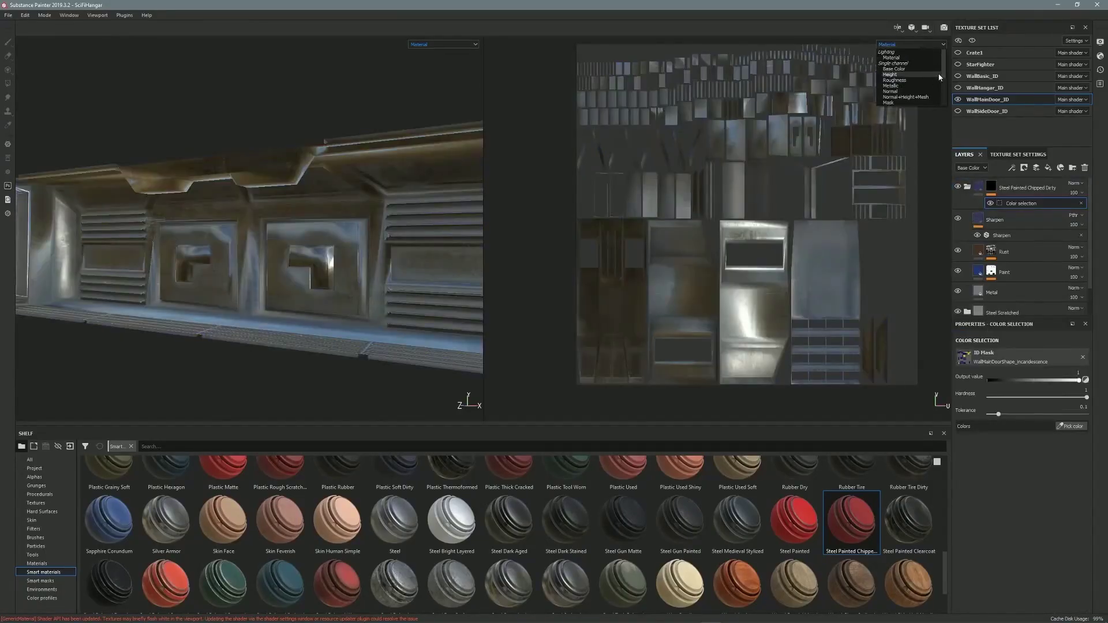
{"action": "left_click", "coordinate": [892, 102]}
{"action": "left_click", "coordinate": [754, 273]}
{"action": "left_click", "coordinate": [942, 45]}
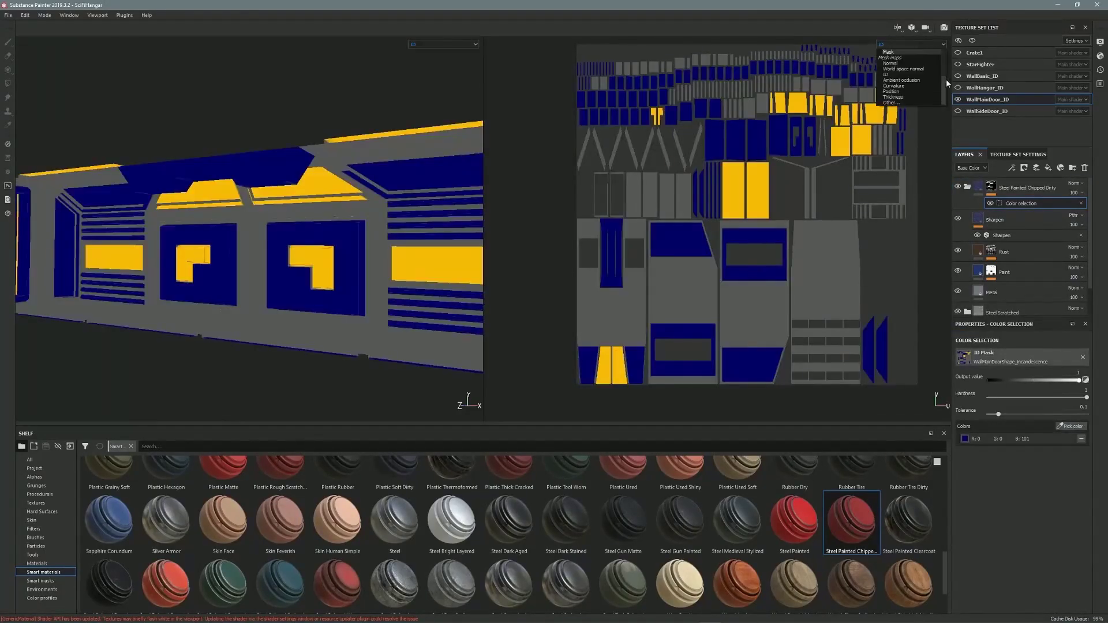
{"action": "left_click", "coordinate": [898, 59]}
- Add the Aluminium Insulator material as the topmost layer of WallMainDoor_ID
{"action": "left_click_drag", "start_coordinate": [301, 249], "coordinate": [420, 272], "text": "alt"}
{"action": "right_click_drag", "start_coordinate": [420, 271], "coordinate": [422, 172], "text": "alt"}
{"action": "left_click", "coordinate": [37, 564]}
{"action": "left_click_drag", "start_coordinate": [109, 483], "coordinate": [1001, 232]}
{"action": "left_click_drag", "start_coordinate": [327, 147], "coordinate": [292, 139], "text": "alt"}
{"action": "left_click", "coordinate": [902, 49]}
{"action": "left_click_drag", "start_coordinate": [576, 386], "coordinate": [927, 83]}
- Mask the Aluminium Insulator layer with a color selection of the ID map's yellow (255, 186, 0) and return to the Material view
{"action": "right_click", "coordinate": [996, 188]}
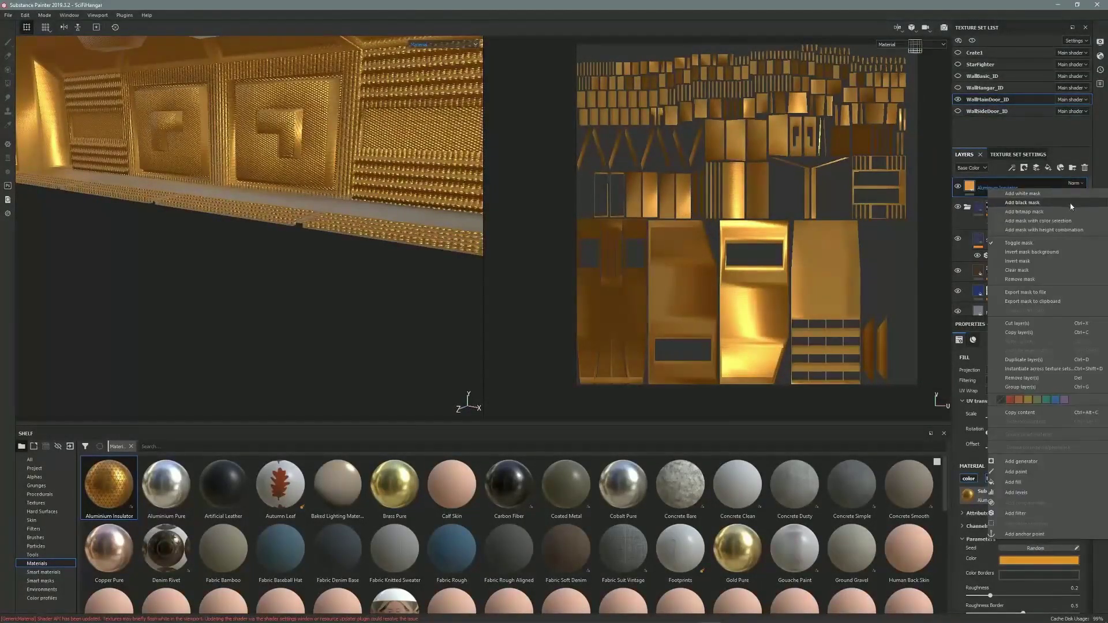
{"action": "left_click", "coordinate": [1067, 222]}
{"action": "left_click", "coordinate": [1072, 426]}
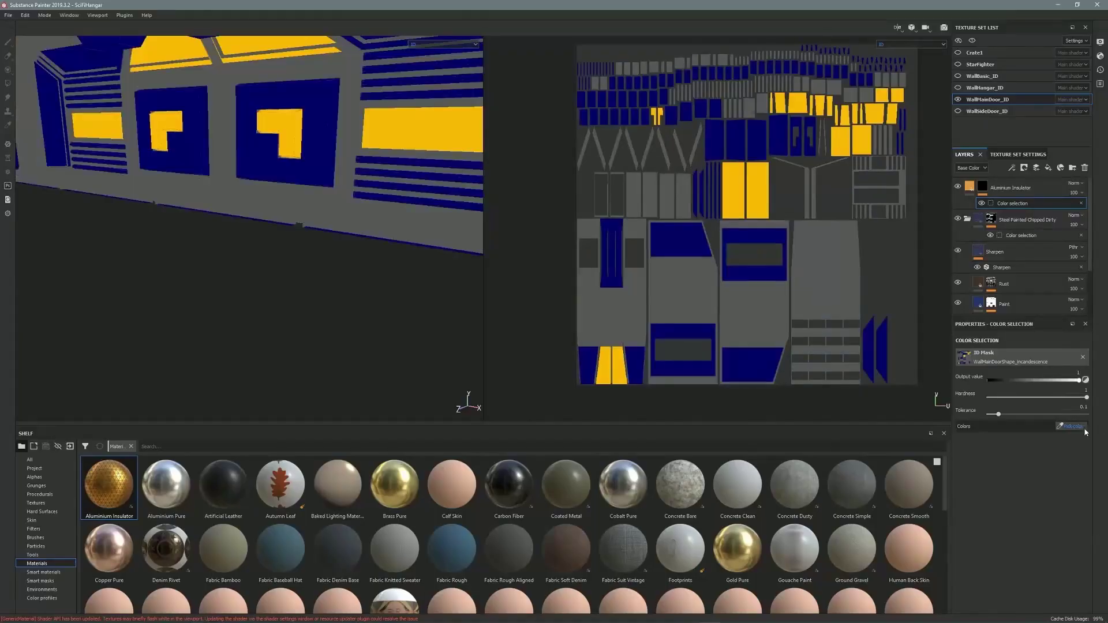
{"action": "left_click", "coordinate": [761, 191]}
{"action": "left_click", "coordinate": [911, 45]}
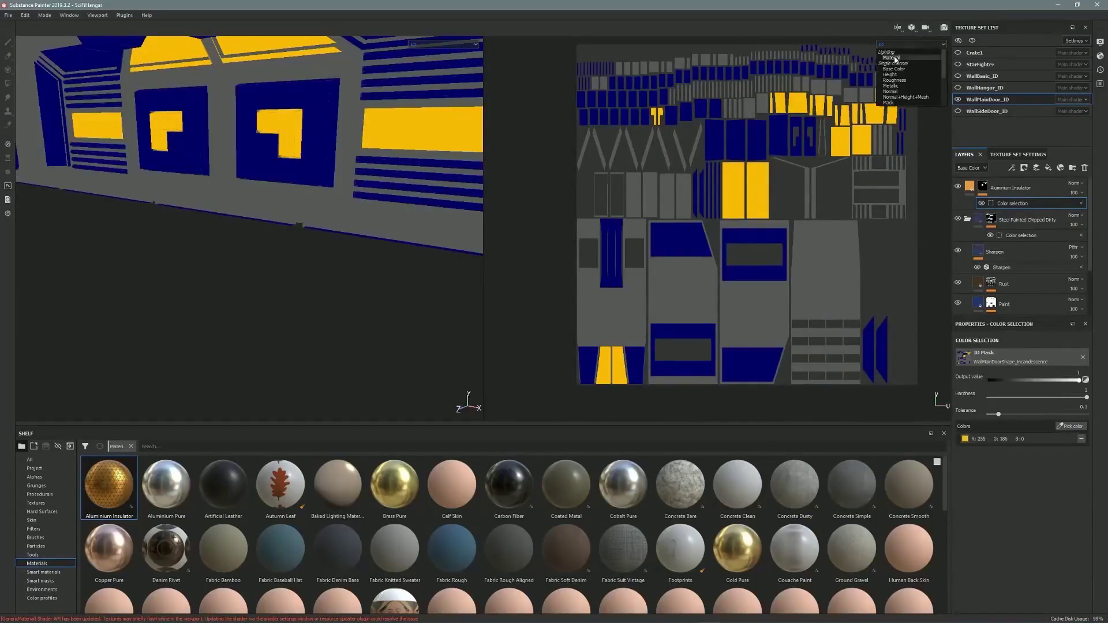
{"action": "left_click", "coordinate": [891, 58]}
- Save the project
{"action": "left_click_drag", "start_coordinate": [404, 260], "coordinate": [341, 230], "text": "alt"}
{"action": "left_click_drag", "start_coordinate": [429, 198], "coordinate": [347, 247], "text": "alt"}
{"action": "scroll", "coordinate": [389, 264], "scroll_direction": "up", "scroll_amount": 2}
{"action": "scroll", "coordinate": [378, 261], "scroll_direction": "down", "scroll_amount": 3}
{"action": "left_click", "coordinate": [9, 15]}
{"action": "left_click", "coordinate": [29, 94]}
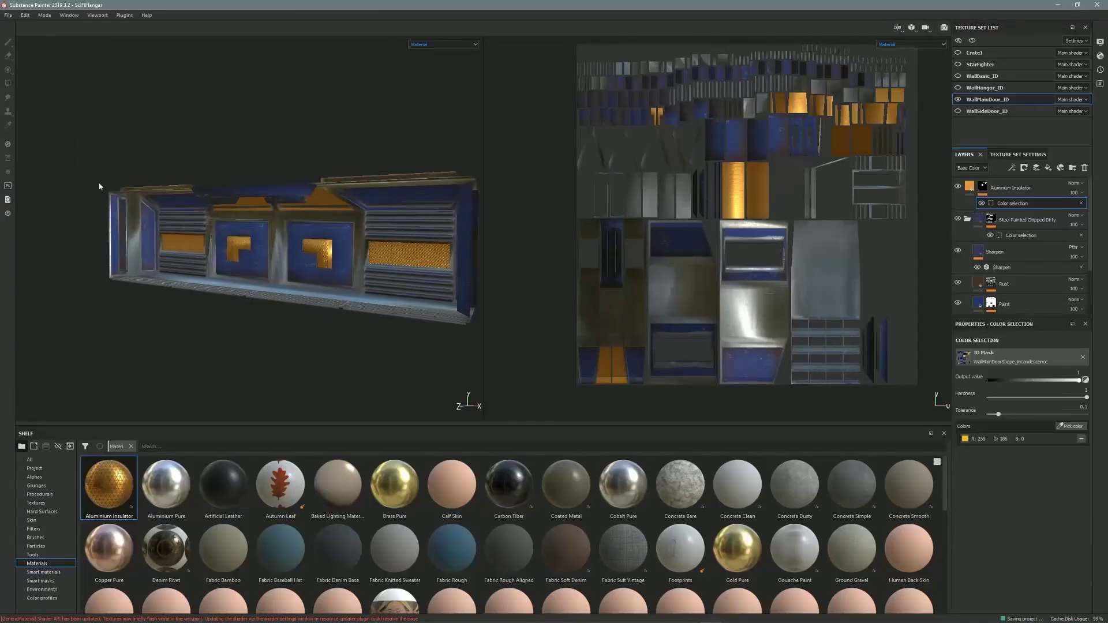
- Copy the Aluminium Insulator, Steel Painted Chipped Dirty and Steel Scratched layers of WallMainDoor_ID together
{"action": "left_click", "coordinate": [968, 220]}
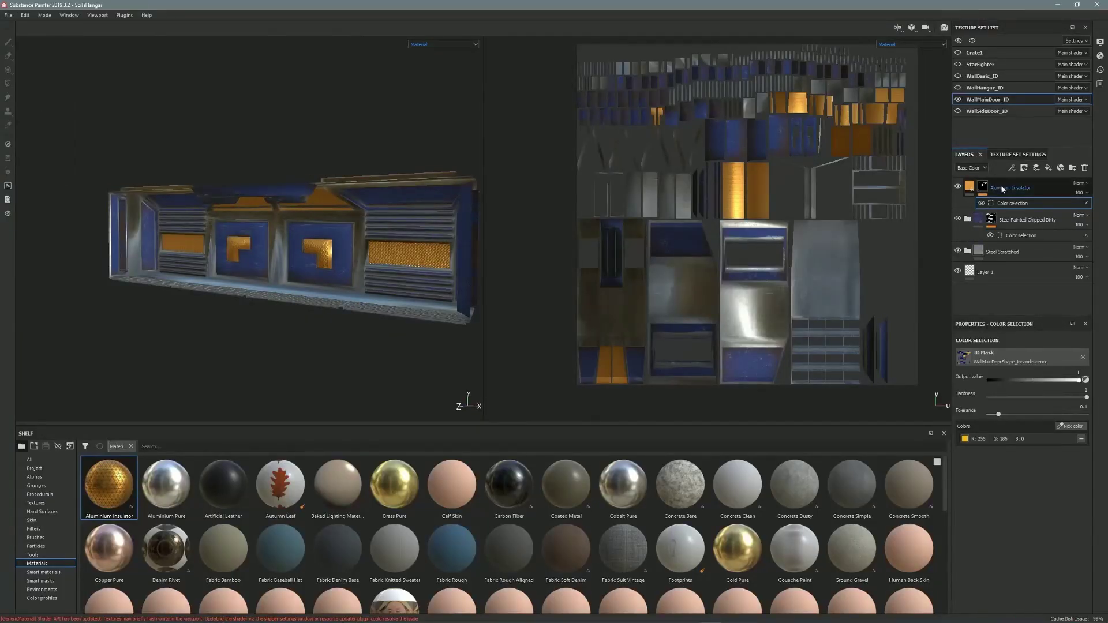
{"action": "left_click", "coordinate": [1005, 188]}
{"action": "left_click", "coordinate": [1017, 251], "text": "shift"}
{"action": "right_click", "coordinate": [1016, 251]}
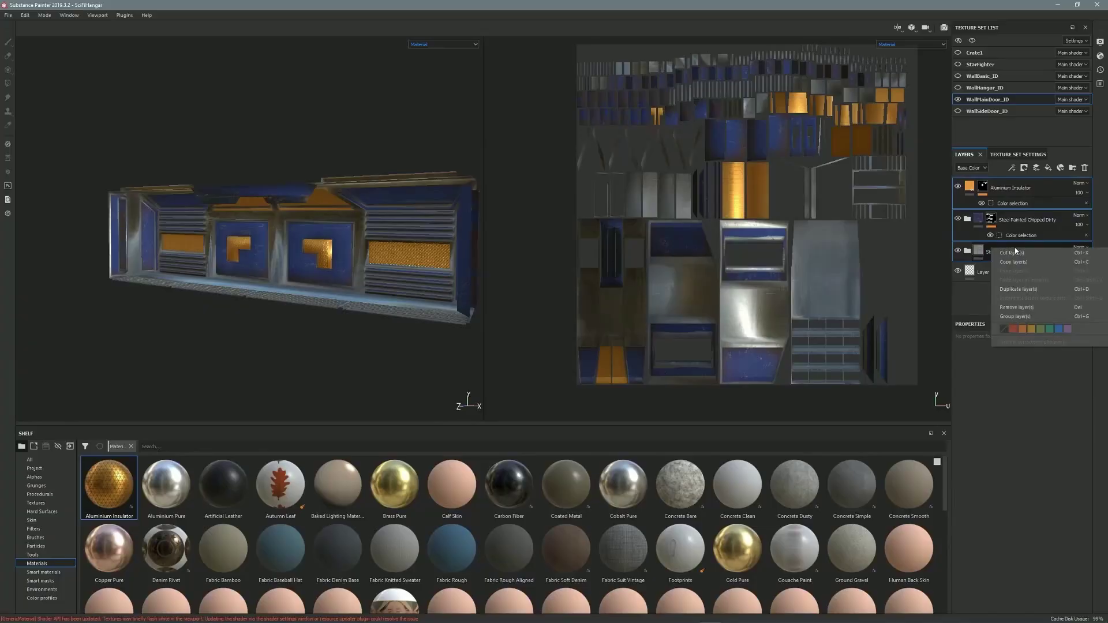
{"action": "left_click", "coordinate": [1026, 262]}
- Show the WallSideDoor_ID texture set and paste the three copied layers above its Layer 1
{"action": "left_click", "coordinate": [986, 111]}
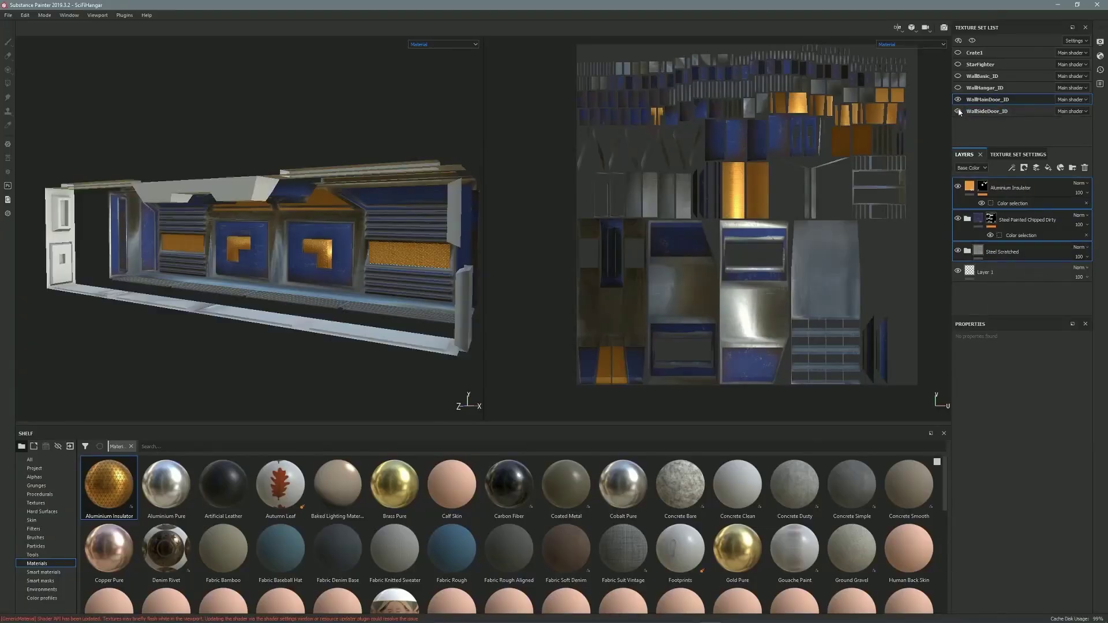
{"action": "right_click", "coordinate": [989, 221]}
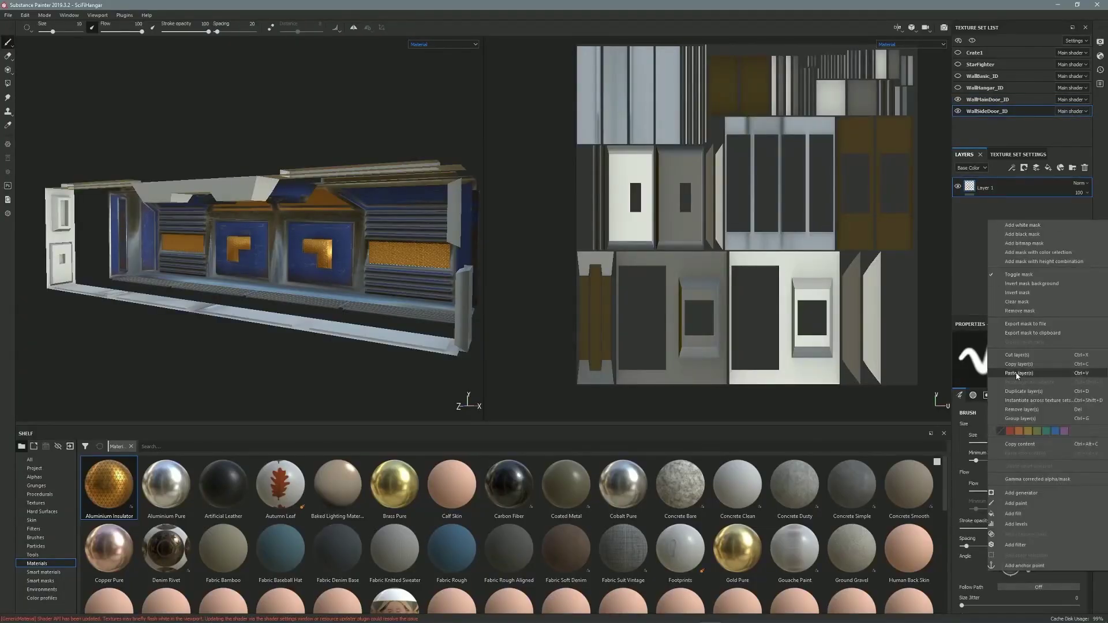
{"action": "left_click", "coordinate": [999, 231]}
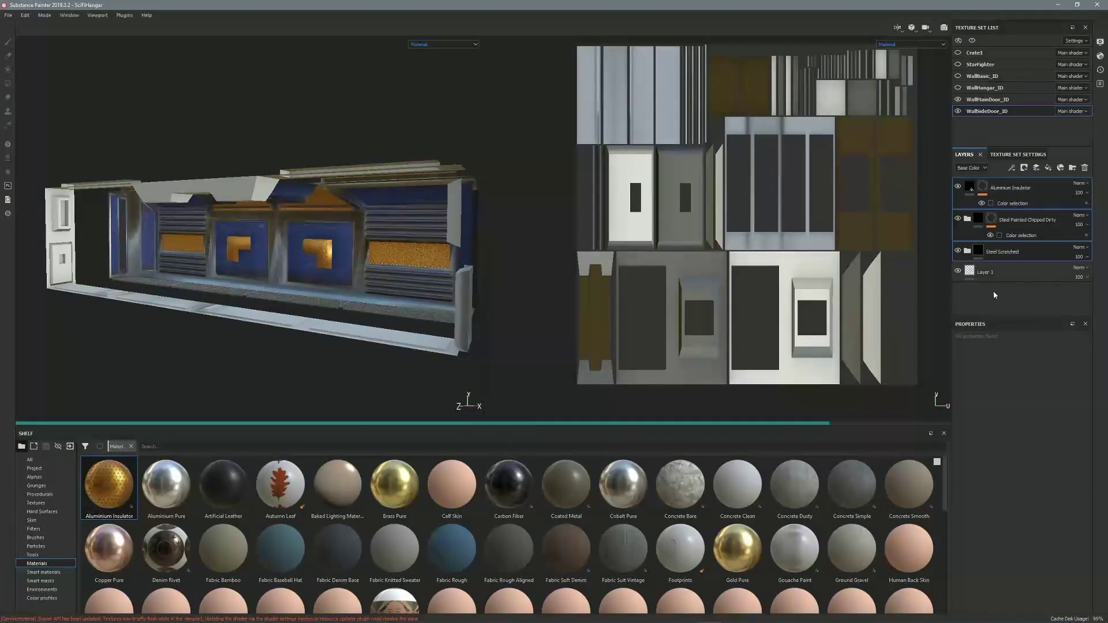
- Show the remaining texture sets: WallHangar_ID, WallBasic_ID, StarFighter and Crate1
{"action": "mouse_move", "coordinate": [463, 195]}
{"action": "left_mouse_down", "text": "alt"}
{"action": "mouse_move", "coordinate": [329, 203]}
{"action": "mouse_move", "coordinate": [450, 202]}
{"action": "left_mouse_up", "text": "alt"}
{"action": "left_click", "coordinate": [958, 76]}
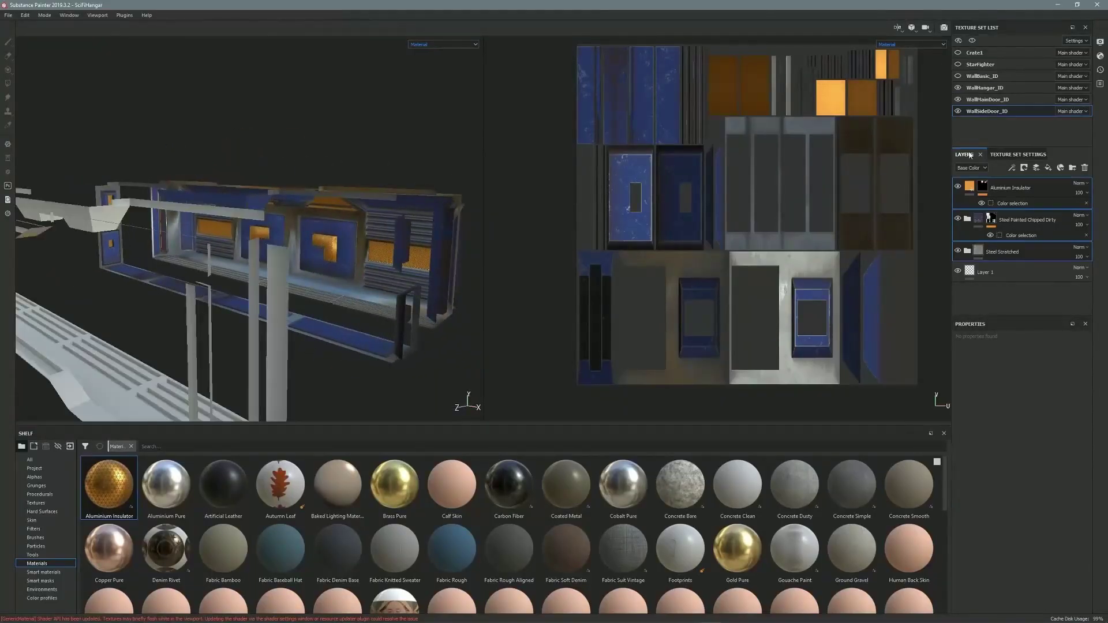
{"action": "left_click", "coordinate": [958, 64]}
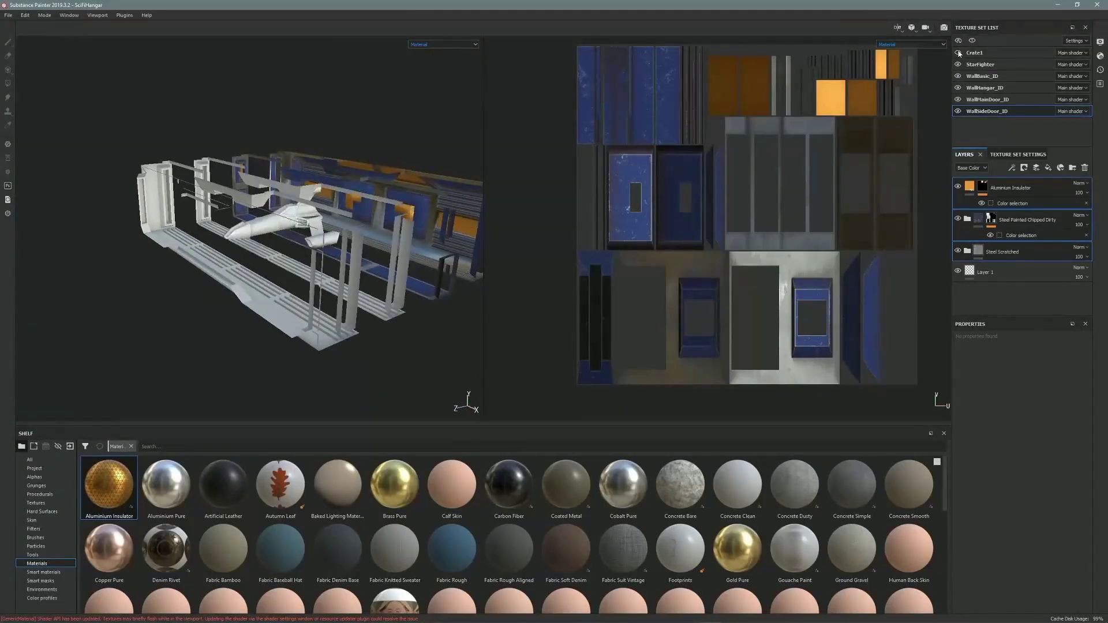
{"action": "left_click", "coordinate": [958, 53]}
- Paste the three copied layers into the WallHangar_ID texture set
{"action": "left_click", "coordinate": [988, 100]}
{"action": "left_click", "coordinate": [985, 88]}
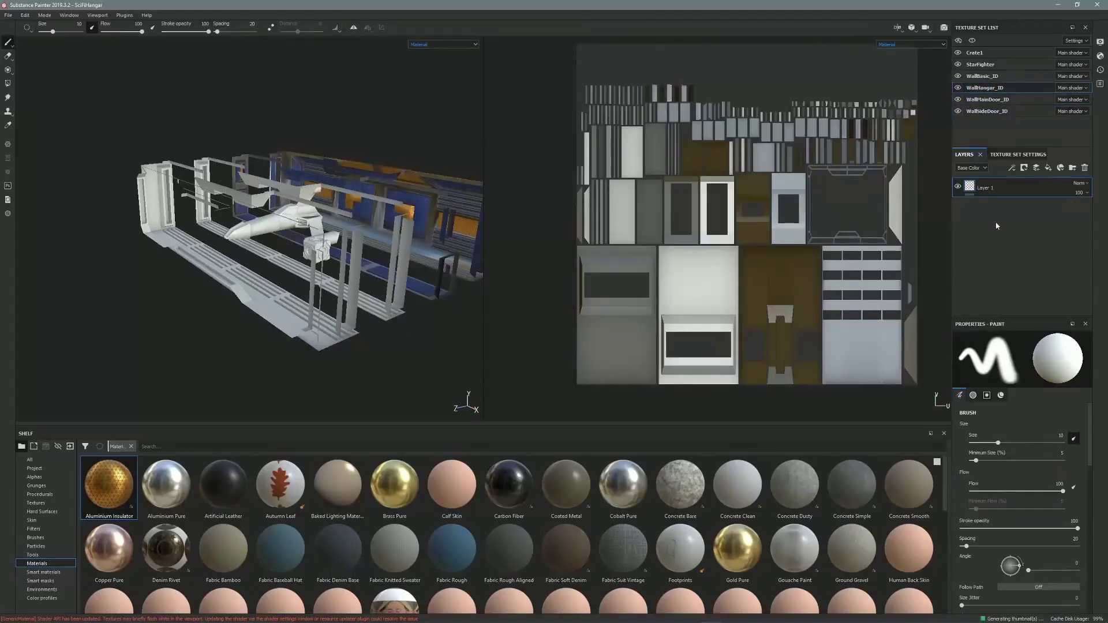
{"action": "right_click", "coordinate": [981, 213]}
{"action": "left_click", "coordinate": [1016, 367]}
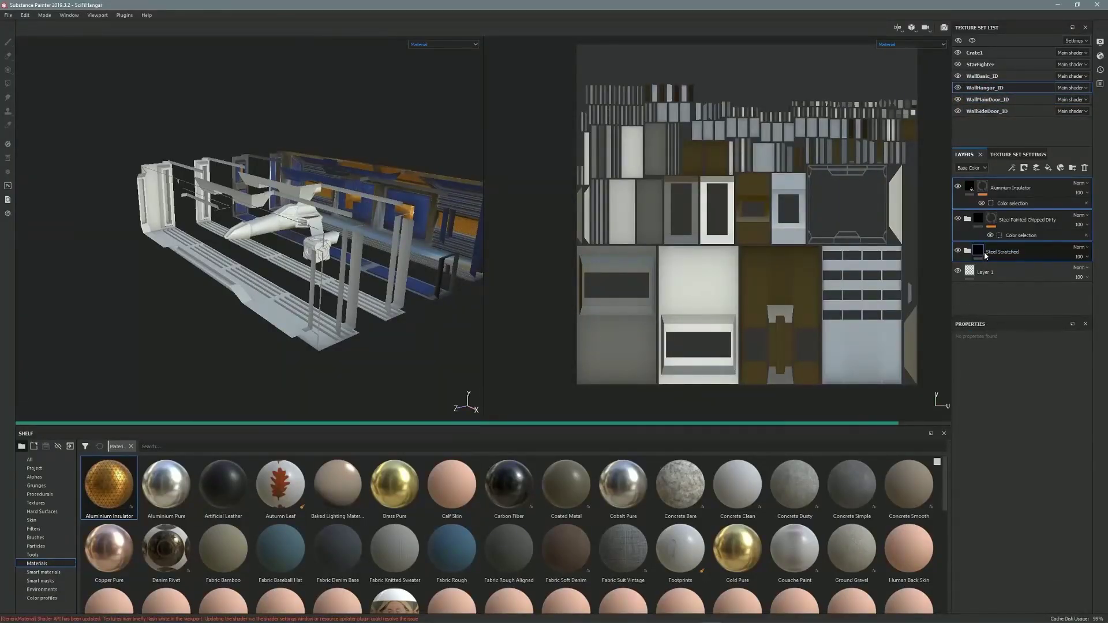
- Paste the three copied layers into the WallBasic_ID texture set
{"action": "left_click", "coordinate": [982, 76]}
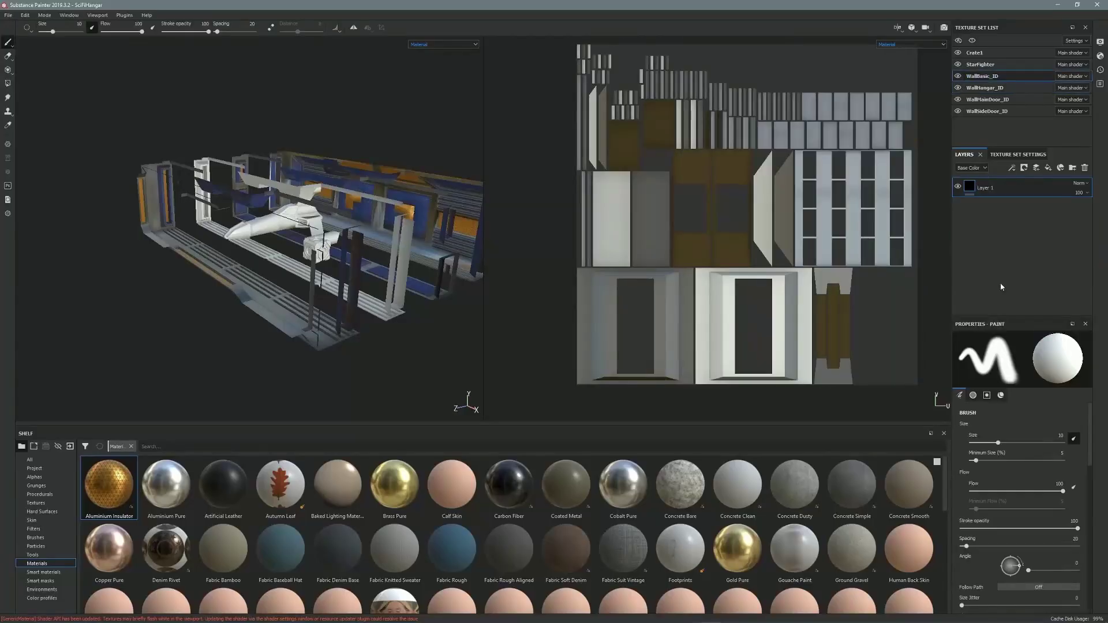
{"action": "right_click", "coordinate": [989, 252]}
{"action": "left_click", "coordinate": [1019, 402]}
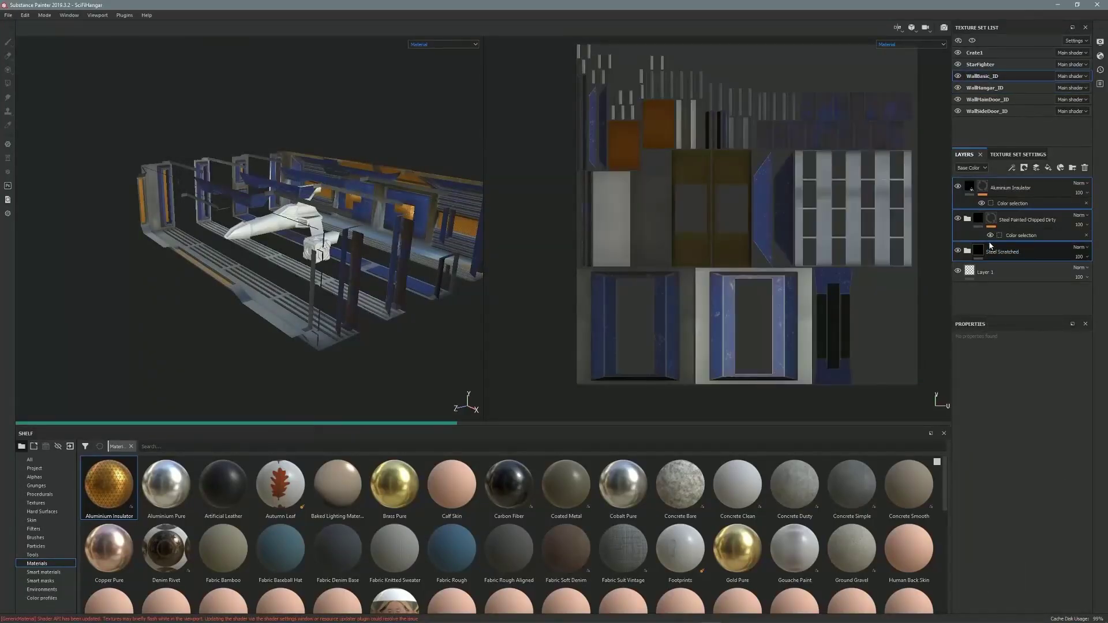
- Paste the three copied layers into the Crate1 texture set
{"action": "left_click", "coordinate": [975, 53]}
{"action": "right_click", "coordinate": [989, 243]}
{"action": "left_click", "coordinate": [1021, 395]}
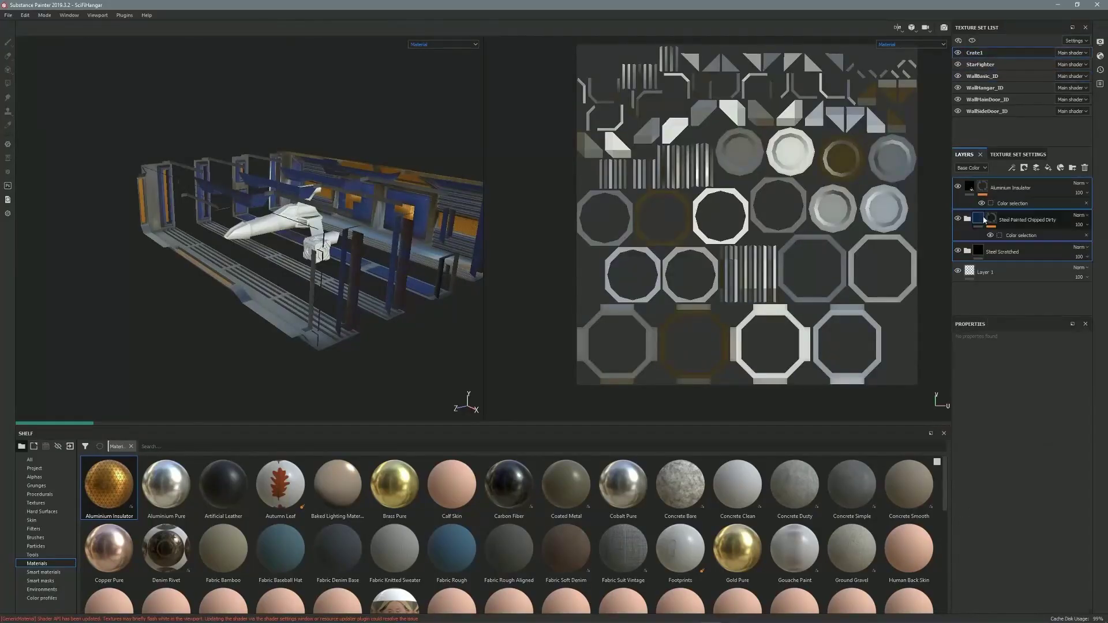
{"action": "mouse_move", "coordinate": [981, 218]}
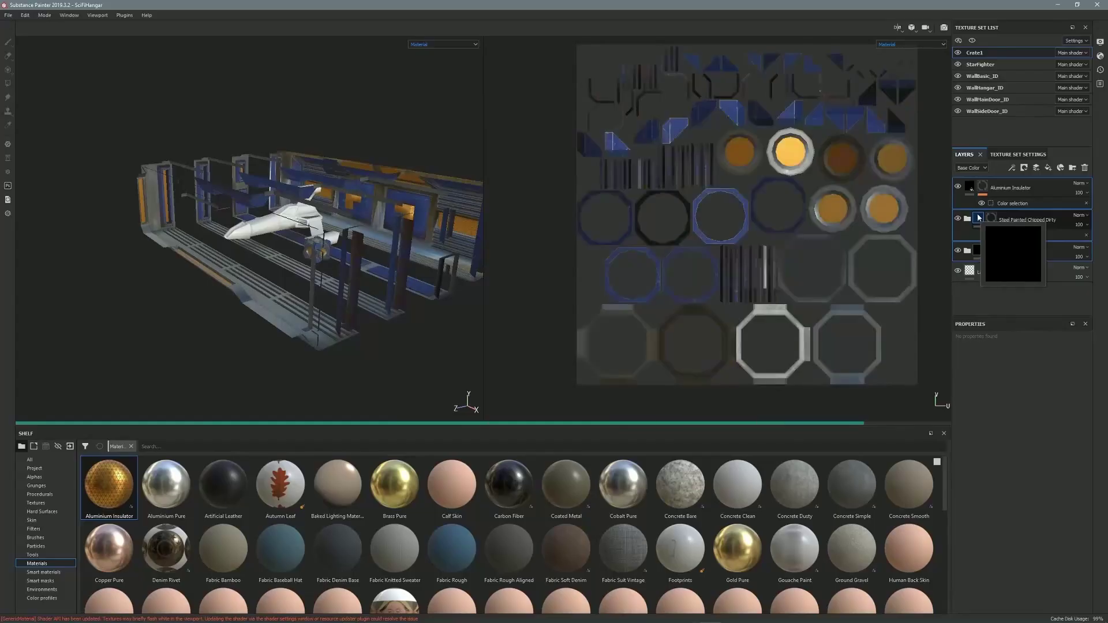
- Paste the three copied layers into the StarFighter texture set
{"action": "left_click", "coordinate": [983, 63]}
{"action": "right_click", "coordinate": [1008, 210]}
{"action": "left_click", "coordinate": [1016, 379]}
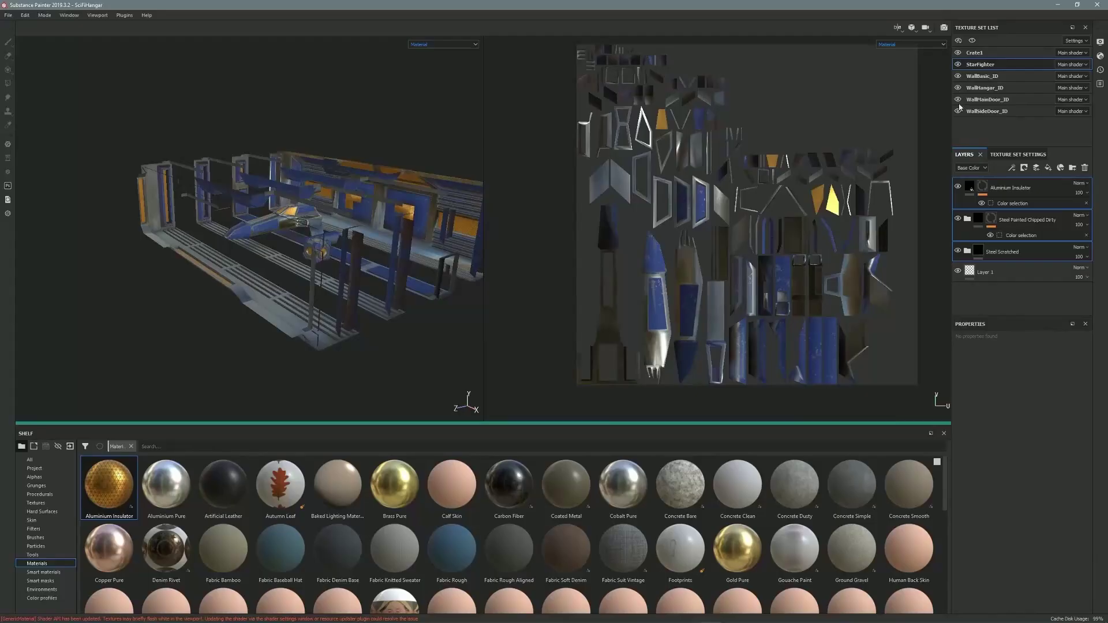
- Hide every texture set except StarFighter and save the project
{"action": "left_click", "coordinate": [958, 54]}
{"action": "left_click", "coordinate": [957, 76]}
{"action": "left_click", "coordinate": [957, 87]}
{"action": "left_click", "coordinate": [958, 100]}
{"action": "left_click", "coordinate": [957, 112]}
{"action": "left_click", "coordinate": [11, 16]}
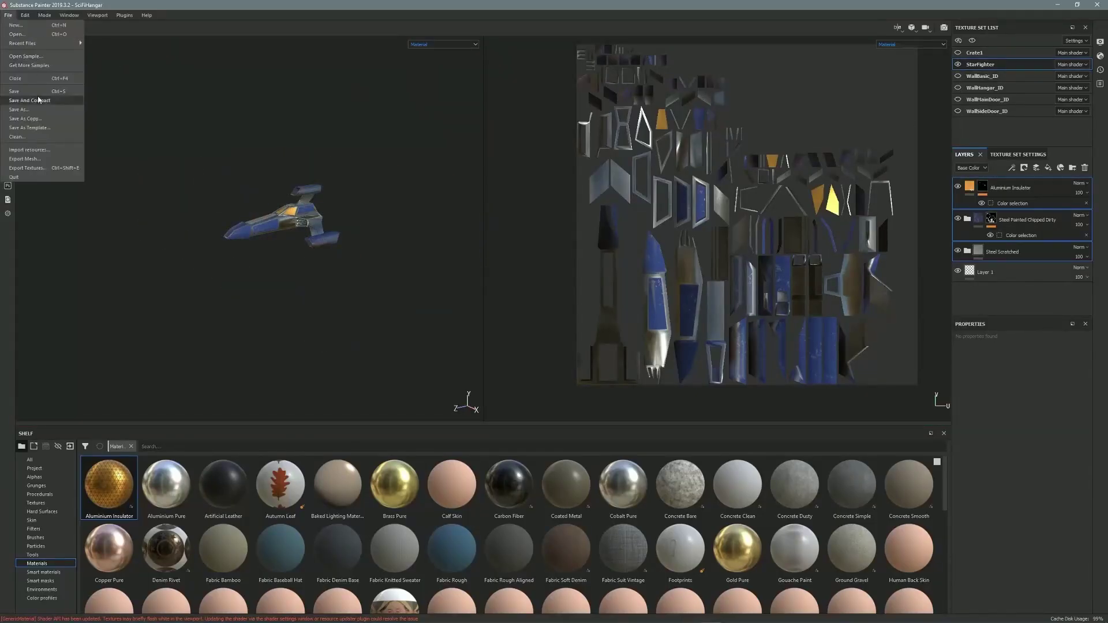
{"action": "left_click", "coordinate": [20, 58]}
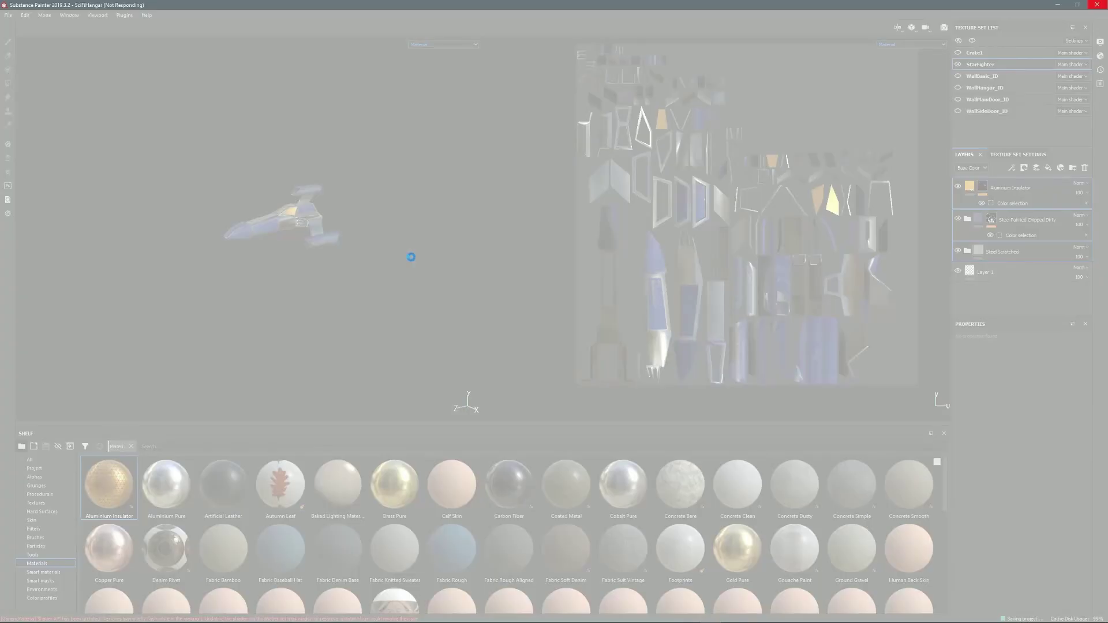
- Delete the Aluminium Insulator layer from StarFighter and add the Steel Painted Rough Damaged smart material above the remaining layers
{"action": "scroll", "coordinate": [244, 211], "scroll_direction": "up", "scroll_amount": 10}
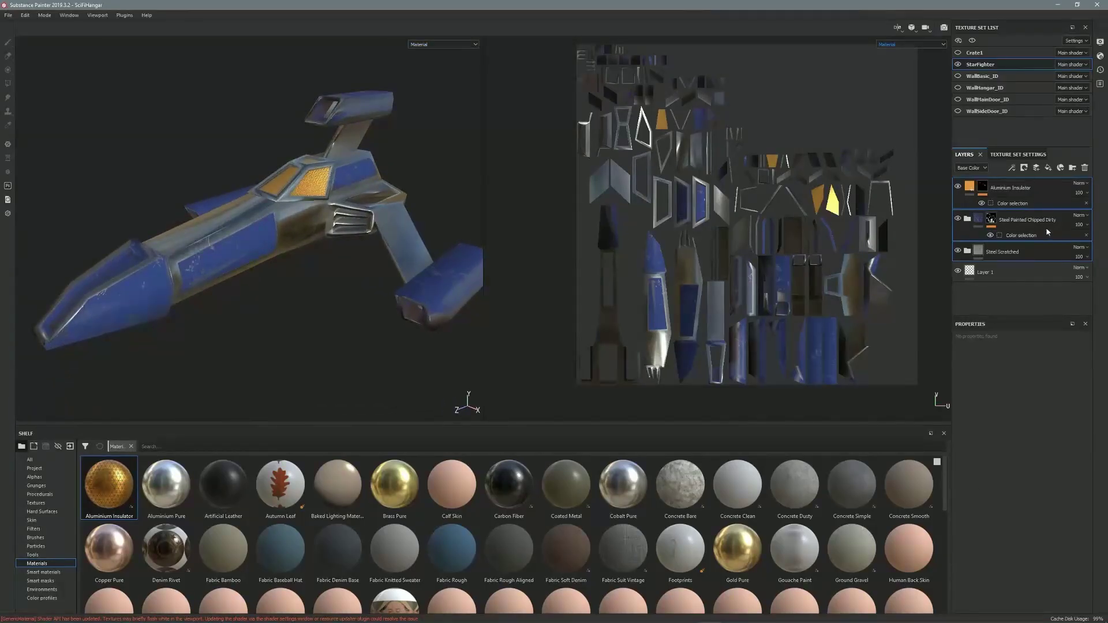
{"action": "left_click", "coordinate": [1085, 167]}
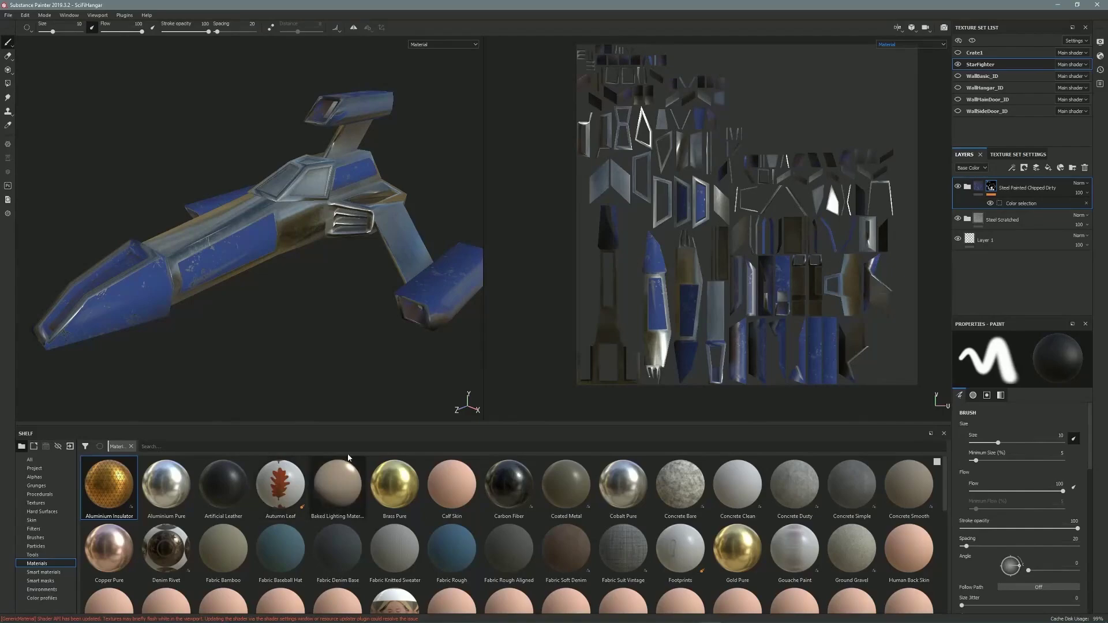
{"action": "scroll", "coordinate": [945, 508], "scroll_direction": "down", "scroll_amount": 3}
{"action": "left_click", "coordinate": [43, 572]}
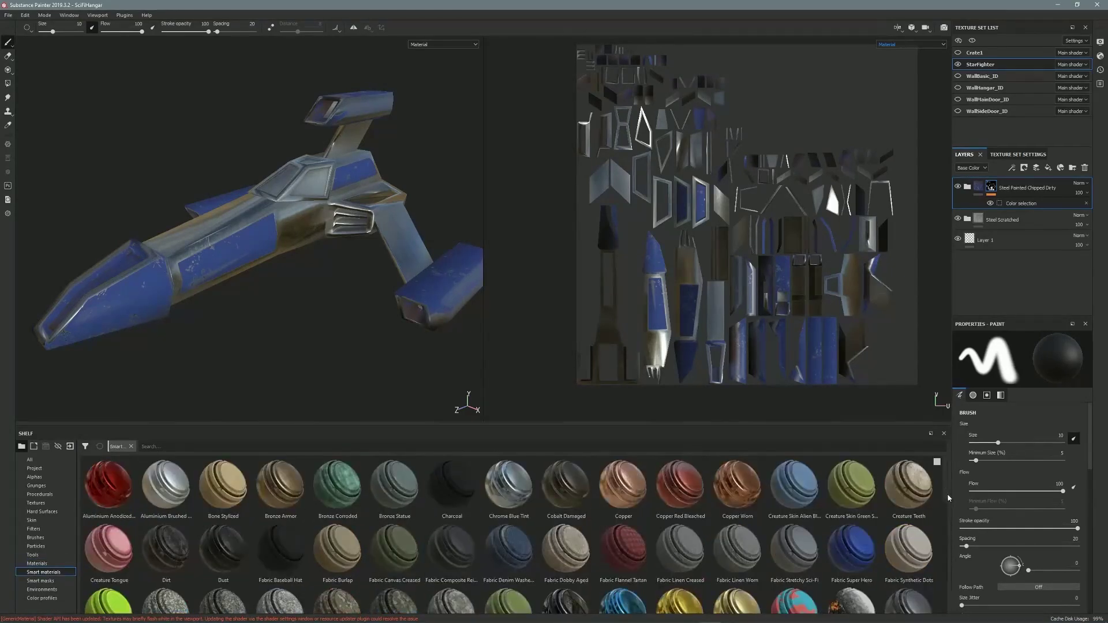
{"action": "scroll", "coordinate": [947, 487], "scroll_direction": "down", "scroll_amount": 10}
{"action": "left_click_drag", "start_coordinate": [109, 513], "coordinate": [1015, 189]}
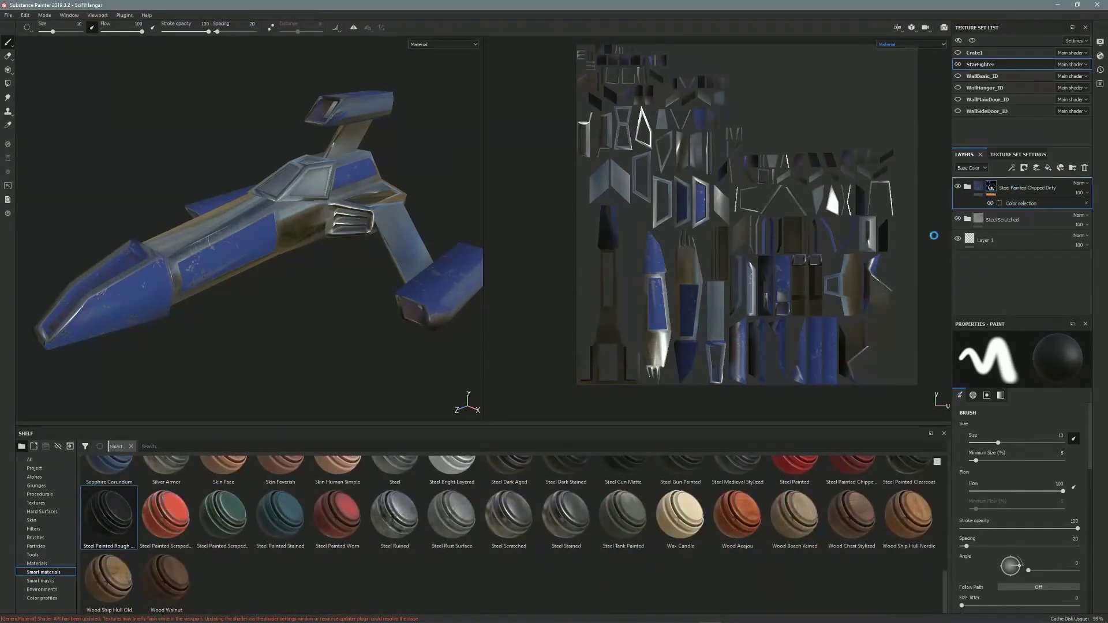
{"action": "left_click", "coordinate": [917, 44]}
{"action": "left_click", "coordinate": [415, 153]}
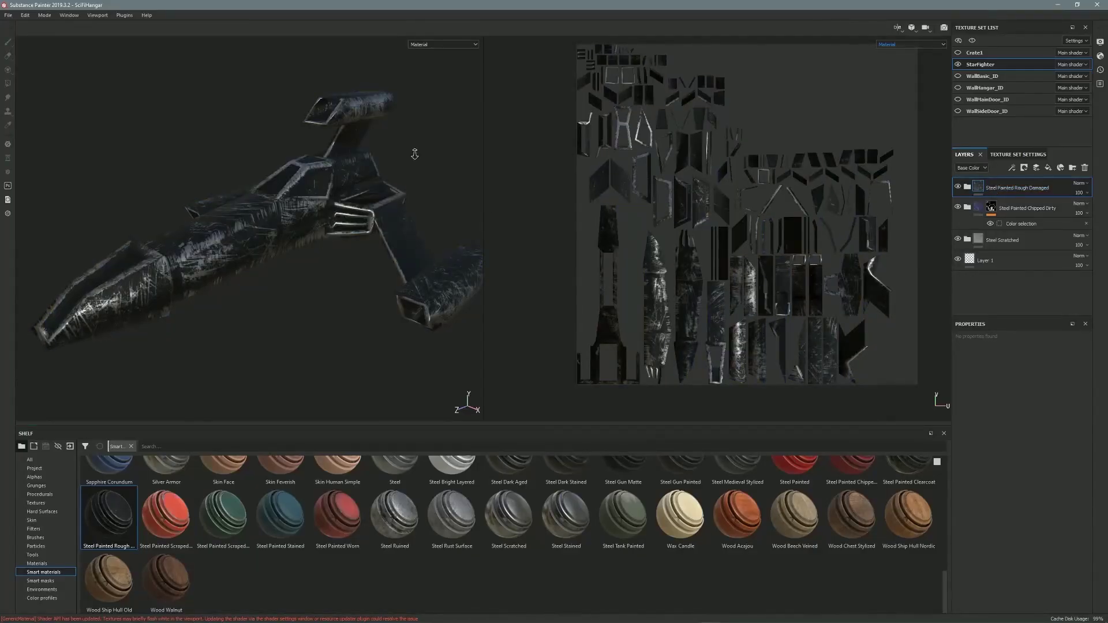
- Examine the layers inside the Steel Painted Rough Damaged group and what the Metallic Paint layer and its mask effects contribute
{"action": "left_click_drag", "start_coordinate": [416, 153], "coordinate": [366, 183], "text": "alt"}
{"action": "scroll", "coordinate": [366, 183], "scroll_direction": "up", "scroll_amount": 4}
{"action": "left_click", "coordinate": [967, 187]}
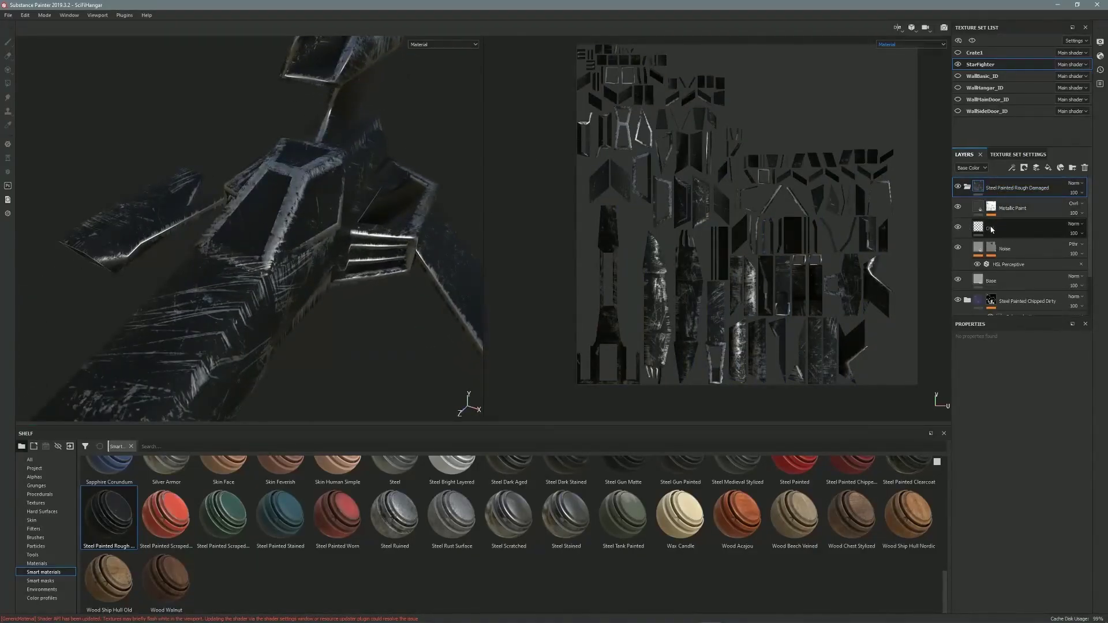
{"action": "left_click", "coordinate": [1009, 250]}
{"action": "scroll", "coordinate": [1057, 248], "scroll_direction": "down", "scroll_amount": 2}
{"action": "left_click", "coordinate": [1002, 260]}
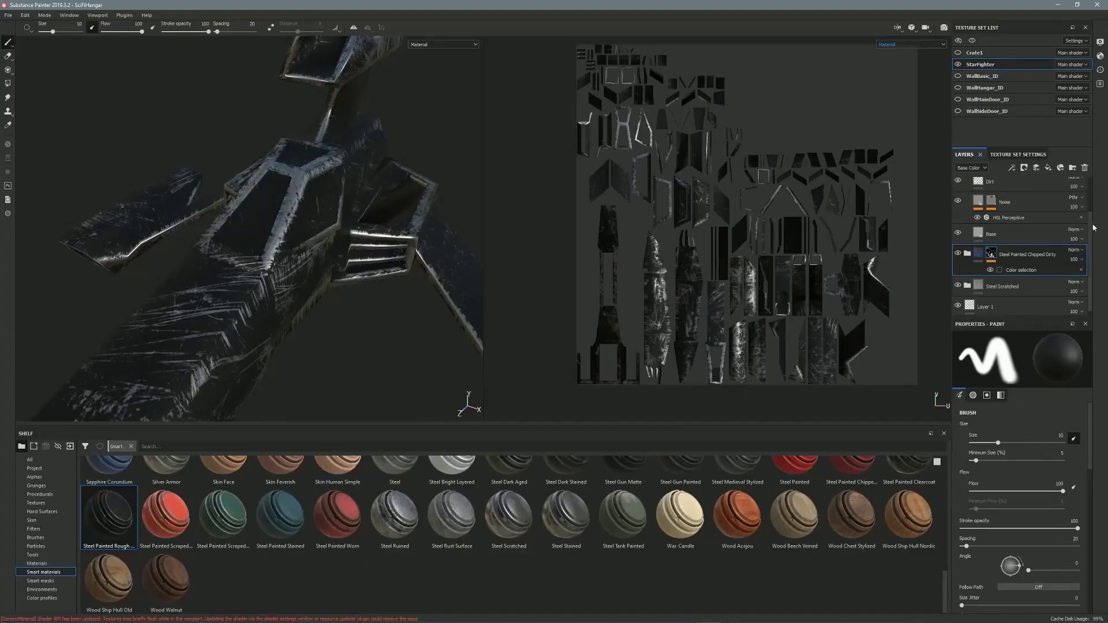
{"action": "scroll", "coordinate": [959, 228], "scroll_direction": "up", "scroll_amount": 2}
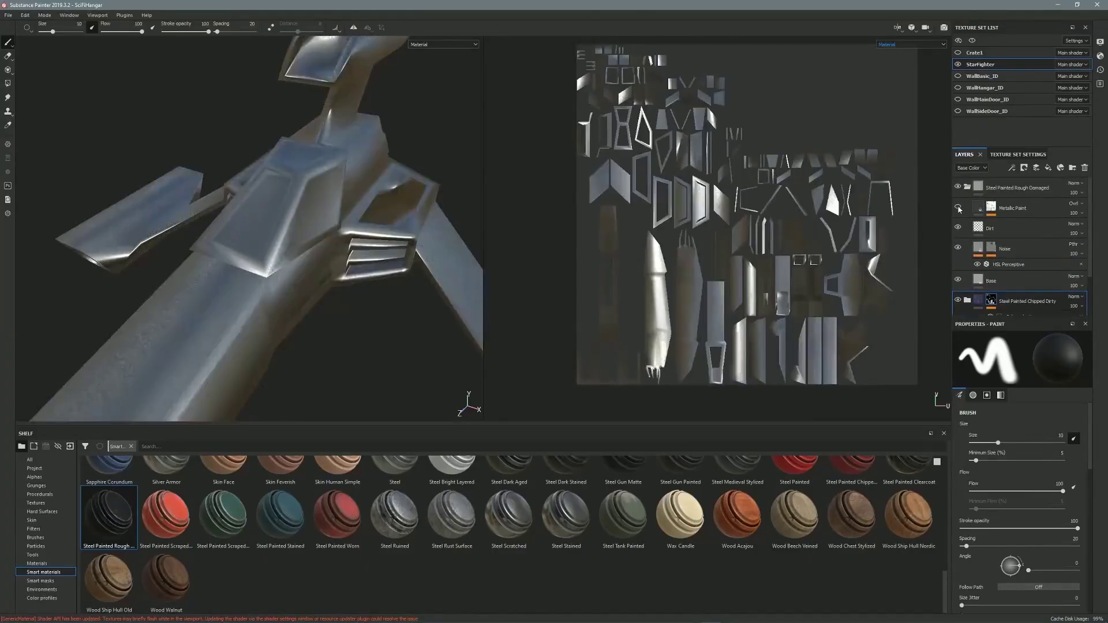
{"action": "left_click", "coordinate": [991, 209]}
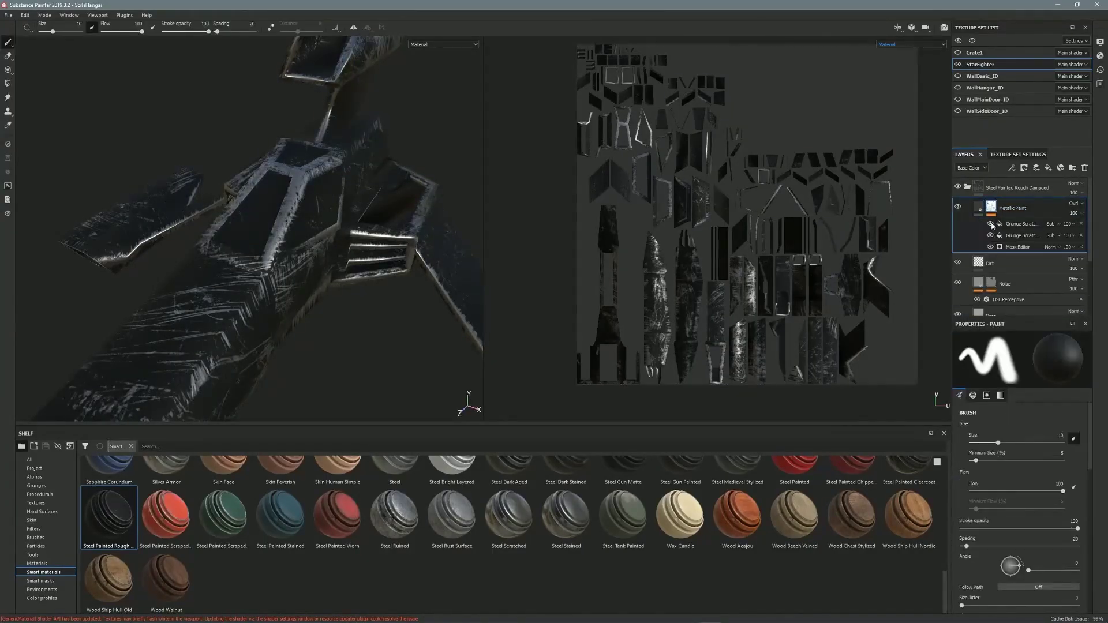
{"action": "left_click", "coordinate": [990, 248]}
{"action": "left_click", "coordinate": [991, 247]}
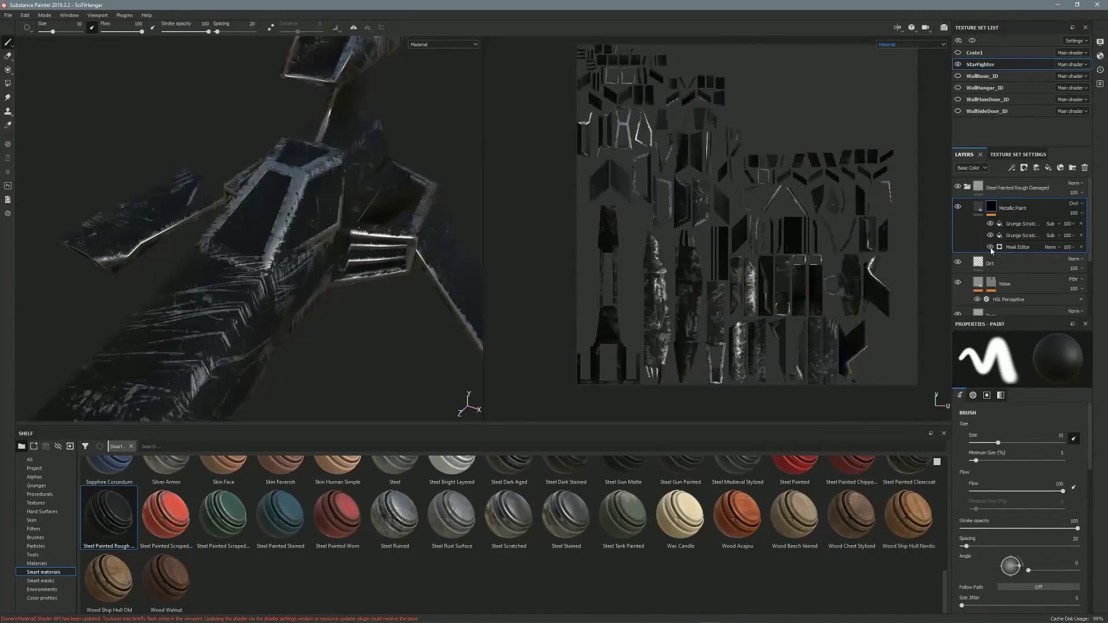
- In the Metallic Paint layer's Mask Editor, set texture opacities to 0.61 and 0.62, curvature opacity to 0.93, global balance to 0.84 and contrast to 0.6
{"action": "left_click", "coordinate": [1023, 249]}
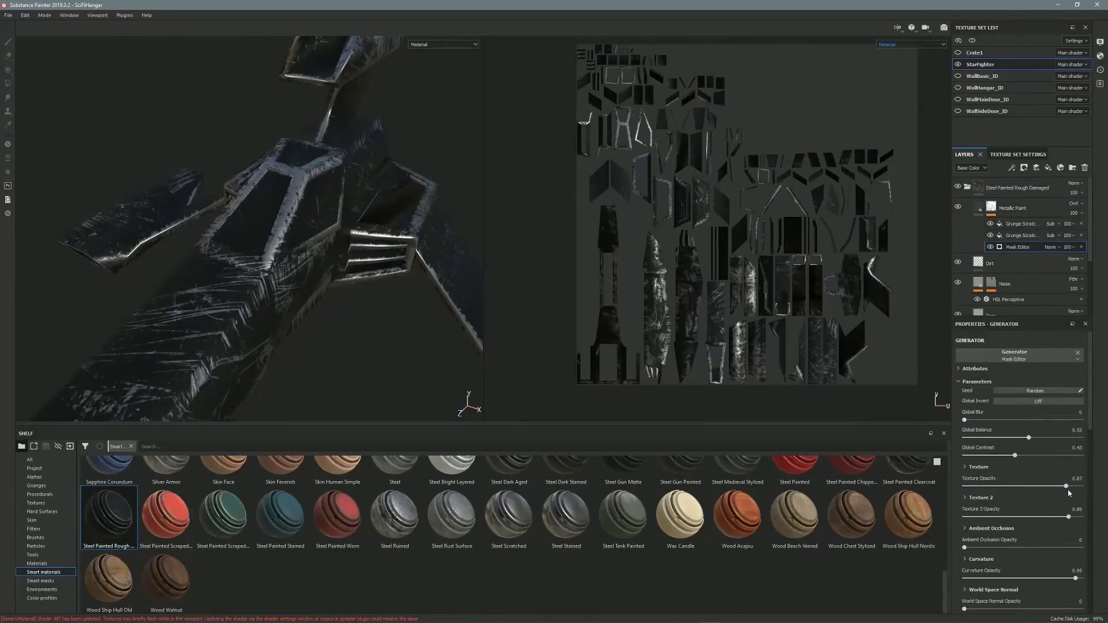
{"action": "left_click_drag", "start_coordinate": [1066, 488], "coordinate": [1038, 518]}
{"action": "left_click", "coordinate": [1079, 578]}
{"action": "left_click_drag", "start_coordinate": [1077, 579], "coordinate": [1074, 579]}
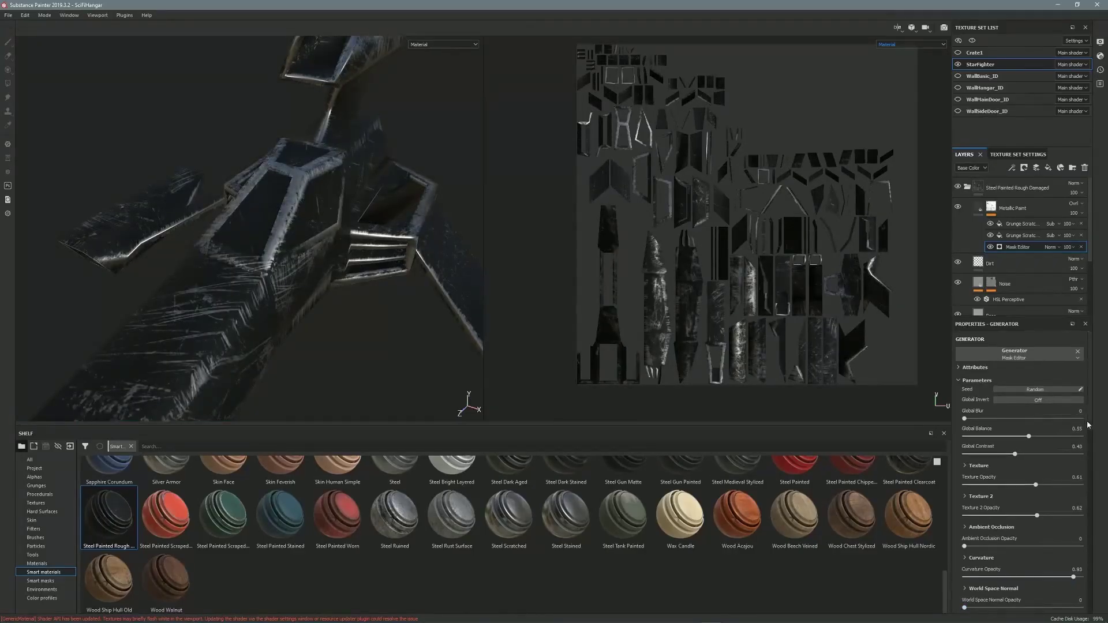
{"action": "left_click_drag", "start_coordinate": [1029, 437], "coordinate": [1062, 437]}
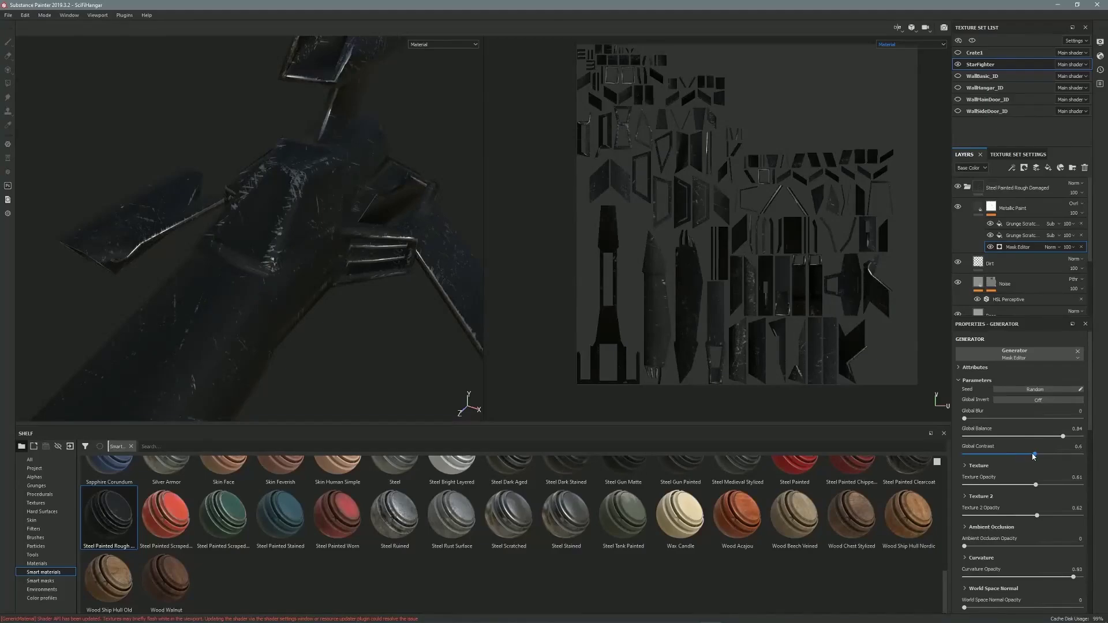
- Mask the Steel Painted Rough Damaged group with the black ID color, picking it in the ID view before returning to the Material view
{"action": "left_click", "coordinate": [968, 187]}
{"action": "right_click", "coordinate": [998, 188]}
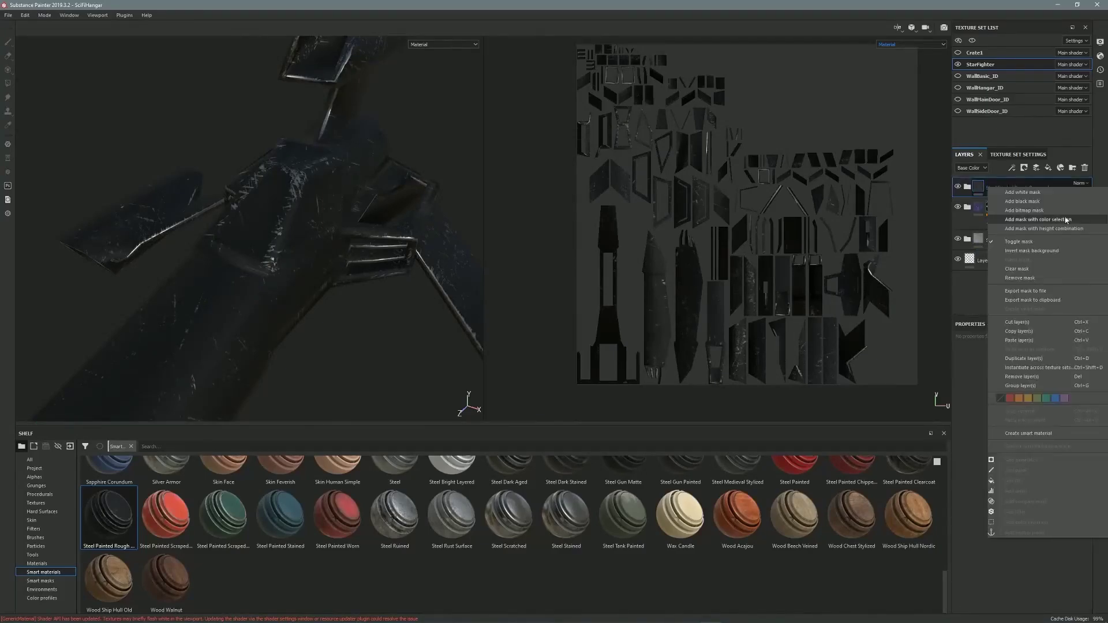
{"action": "left_click", "coordinate": [1066, 221]}
{"action": "left_click", "coordinate": [894, 45]}
{"action": "left_click", "coordinate": [892, 75]}
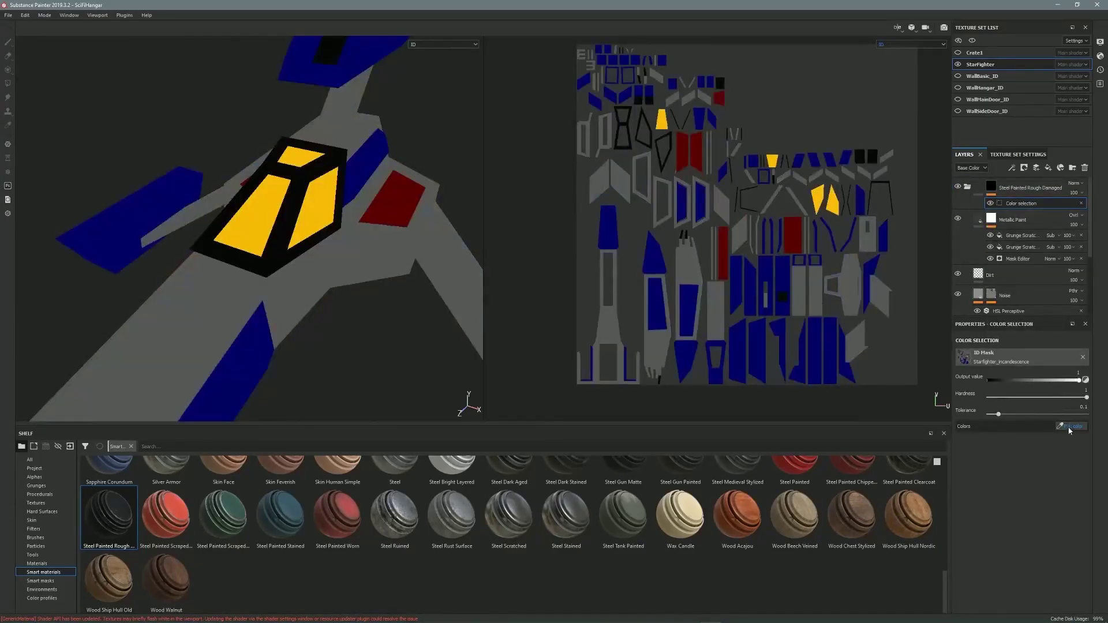
{"action": "left_click", "coordinate": [631, 144]}
{"action": "left_click", "coordinate": [895, 59]}
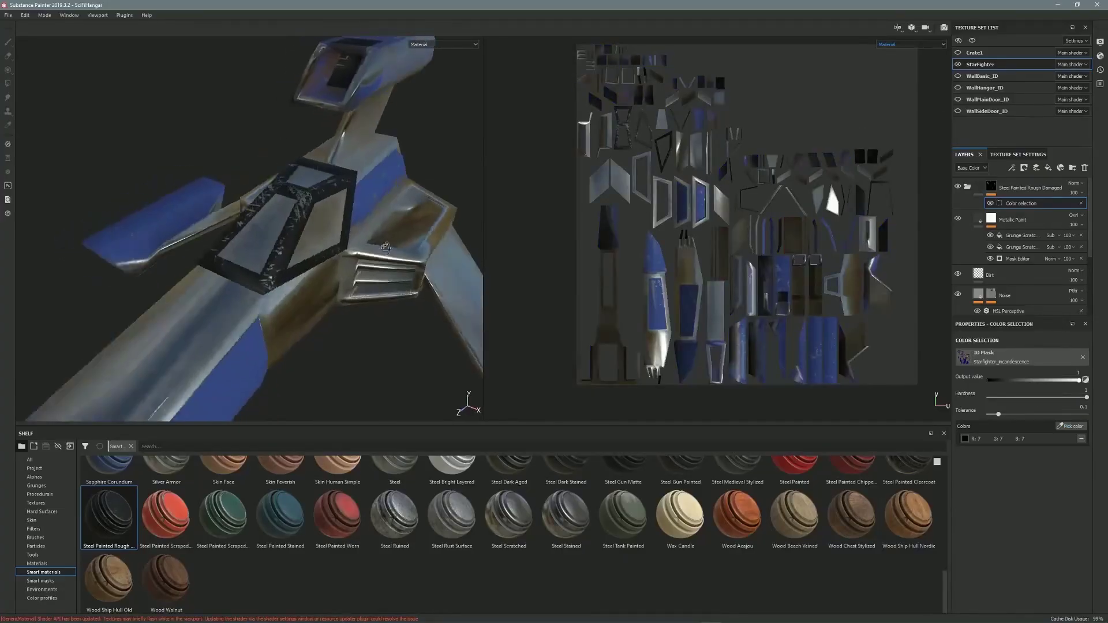
- Add the Copper Worn smart material above the Steel Painted Rough Damaged group in the StarFighter layer stack
{"action": "left_click_drag", "start_coordinate": [944, 577], "coordinate": [946, 465]}
{"action": "left_click_drag", "start_coordinate": [737, 485], "coordinate": [1035, 194]}
{"action": "left_click_drag", "start_coordinate": [1034, 194], "coordinate": [1034, 195]}
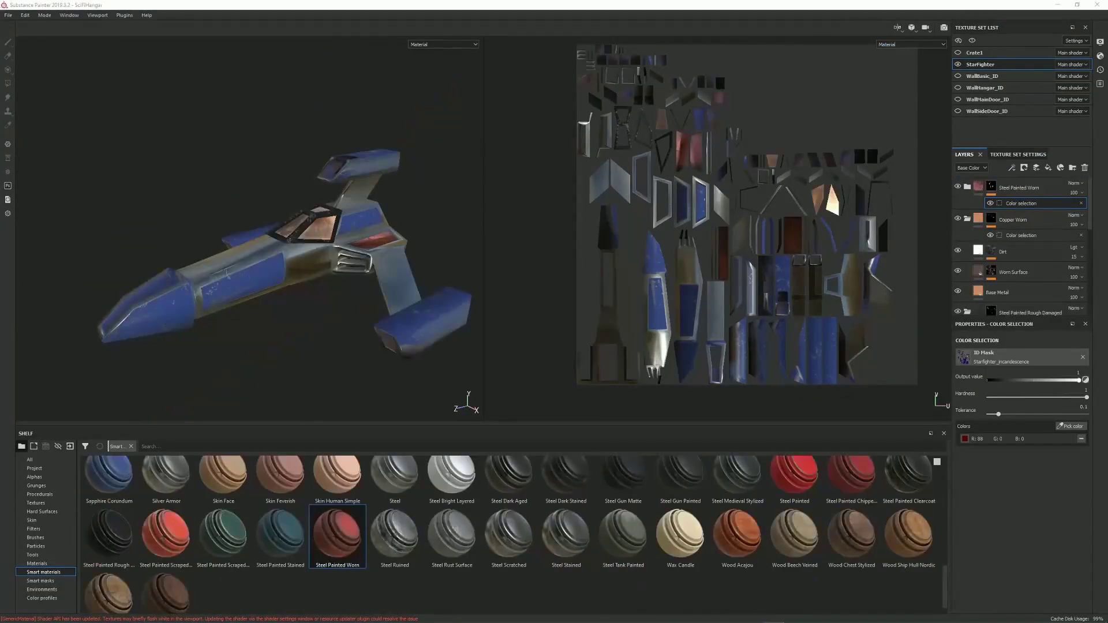
- Collapse the expanded material groups and add a new layer with a paint effect on top of the StarFighter stack
{"action": "left_click", "coordinate": [967, 187]}
{"action": "left_click", "coordinate": [967, 187]}
{"action": "left_click", "coordinate": [968, 219]}
{"action": "left_click", "coordinate": [967, 251]}
{"action": "left_click", "coordinate": [967, 283]}
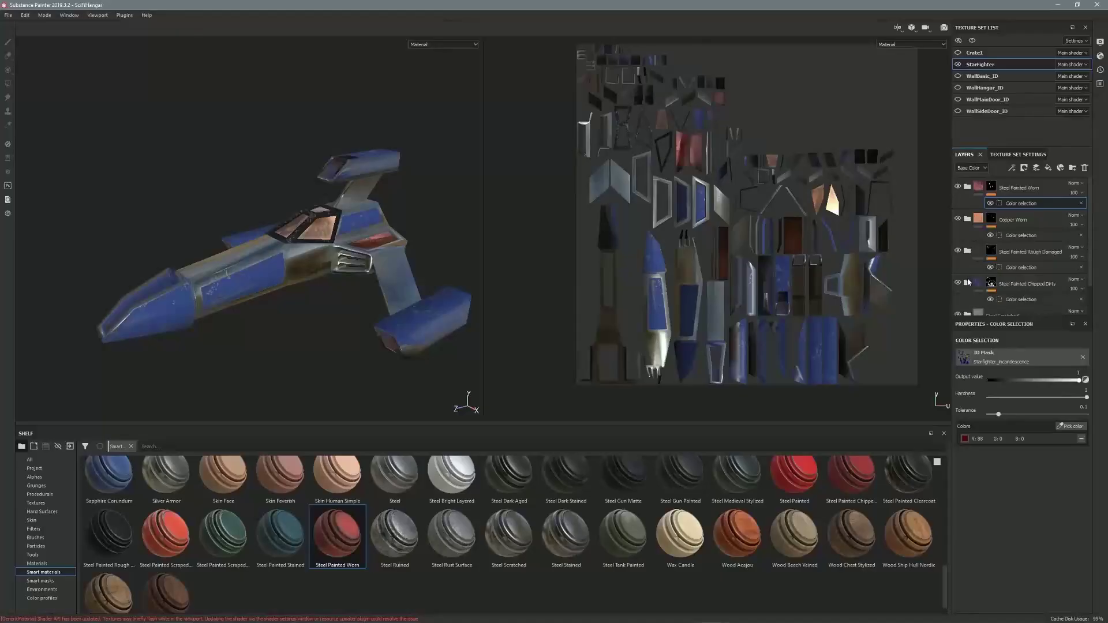
{"action": "left_click", "coordinate": [1037, 170]}
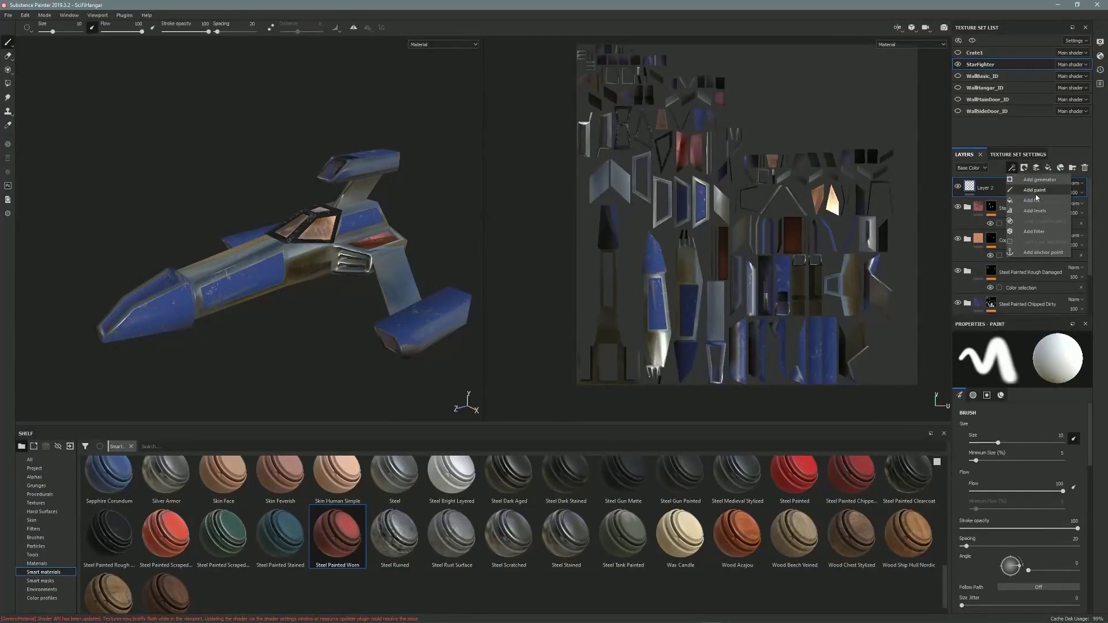
{"action": "left_click", "coordinate": [34, 52]}
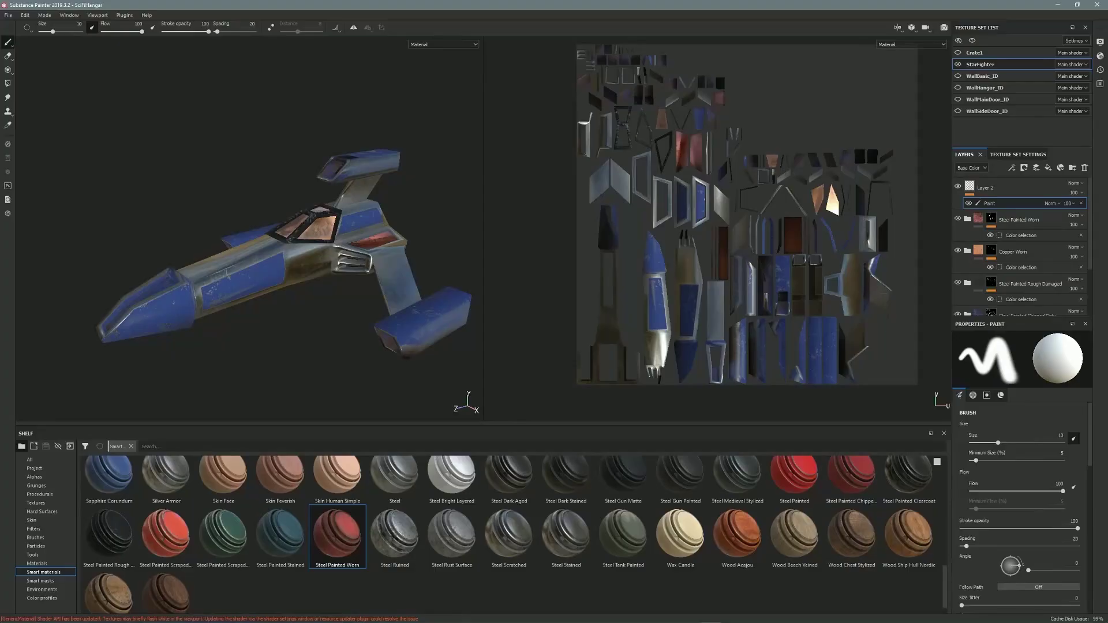
- Give the paint brush a hard square tip and set its spacing to about 115
{"action": "left_click", "coordinate": [38, 41]}
{"action": "scroll", "coordinate": [1085, 501], "scroll_direction": "down", "scroll_amount": 3}
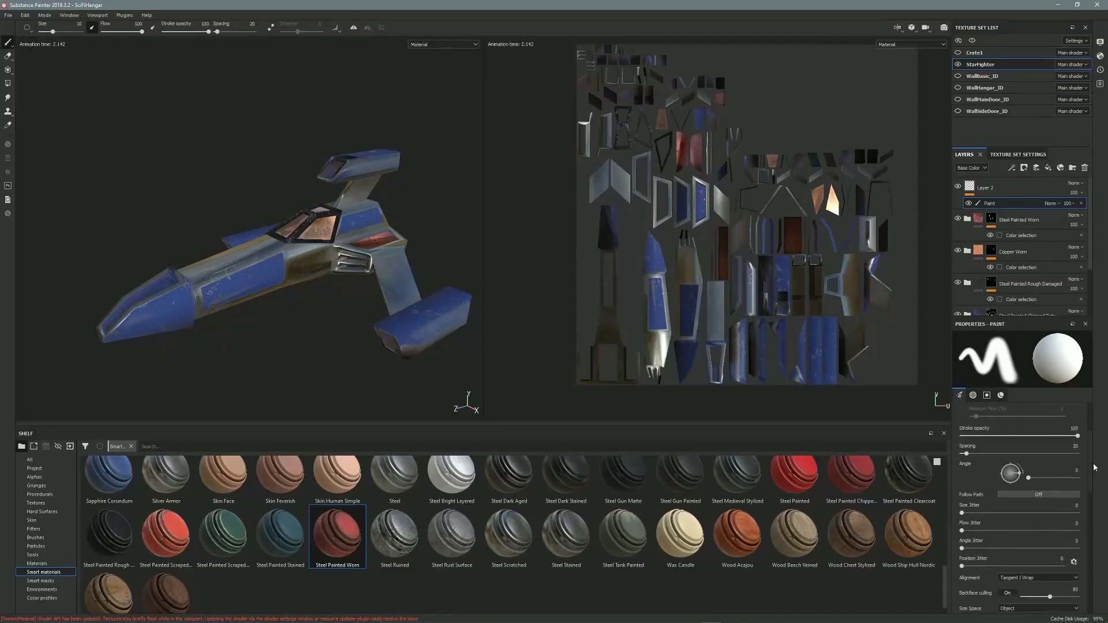
{"action": "scroll", "coordinate": [1085, 496], "scroll_direction": "up", "scroll_amount": 3}
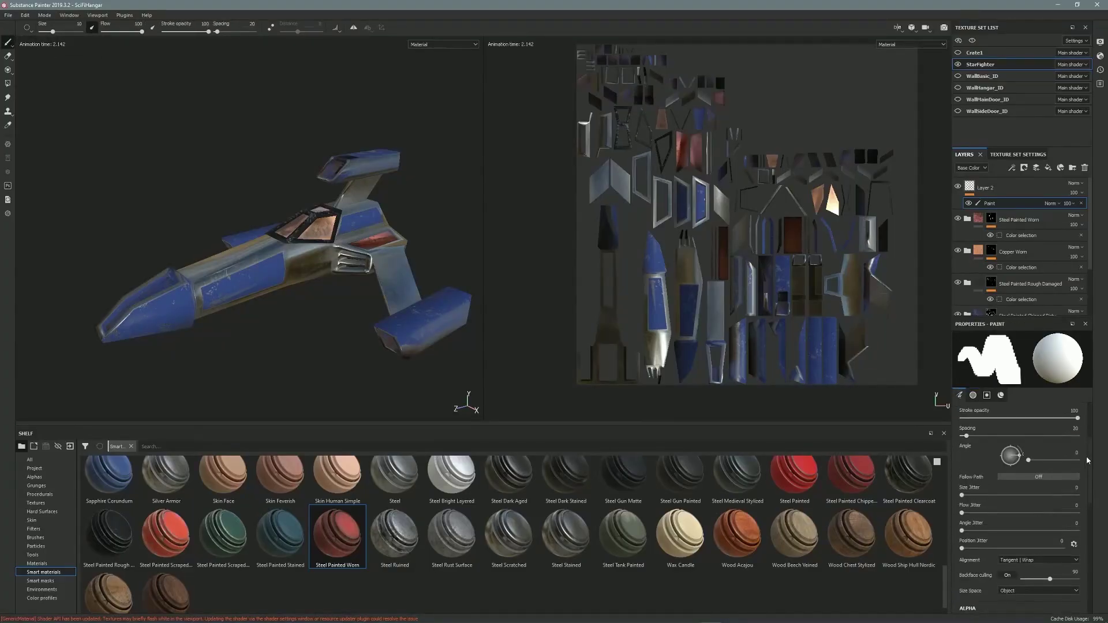
{"action": "mouse_move", "coordinate": [967, 453]}
{"action": "left_mouse_down"}
{"action": "mouse_move", "coordinate": [1008, 455]}
{"action": "mouse_move", "coordinate": [981, 453]}
{"action": "left_mouse_up"}
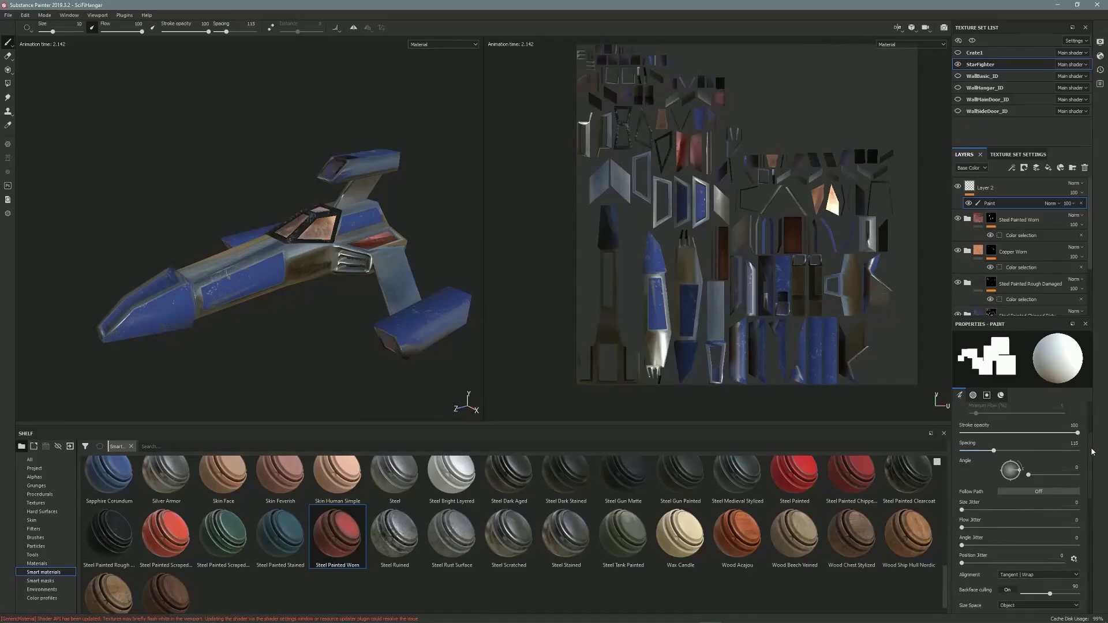
- Disable the brush's color, height, roughness and metallic channels, leaving only the normal channel active
{"action": "scroll", "coordinate": [1084, 529], "scroll_direction": "down", "scroll_amount": 5}
{"action": "left_click", "coordinate": [968, 490]}
{"action": "left_click", "coordinate": [994, 491]}
{"action": "left_click", "coordinate": [1019, 490]}
{"action": "left_click", "coordinate": [1045, 491]}
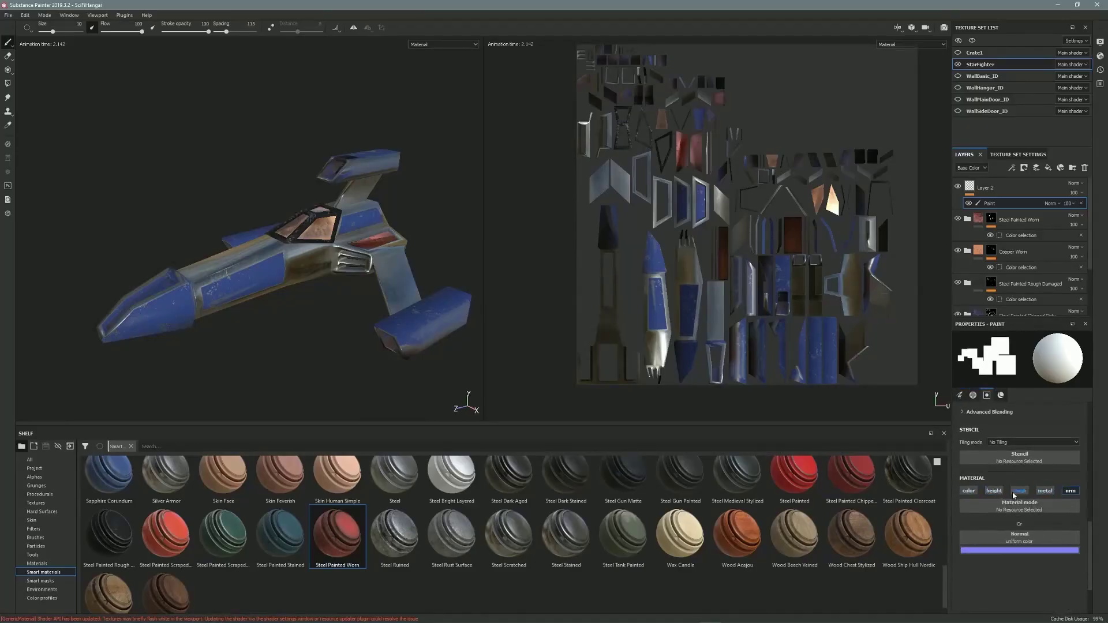
- Load the Bevel Rectangle Corner Thin hard surface as the brush's normal map
{"action": "left_click", "coordinate": [55, 512]}
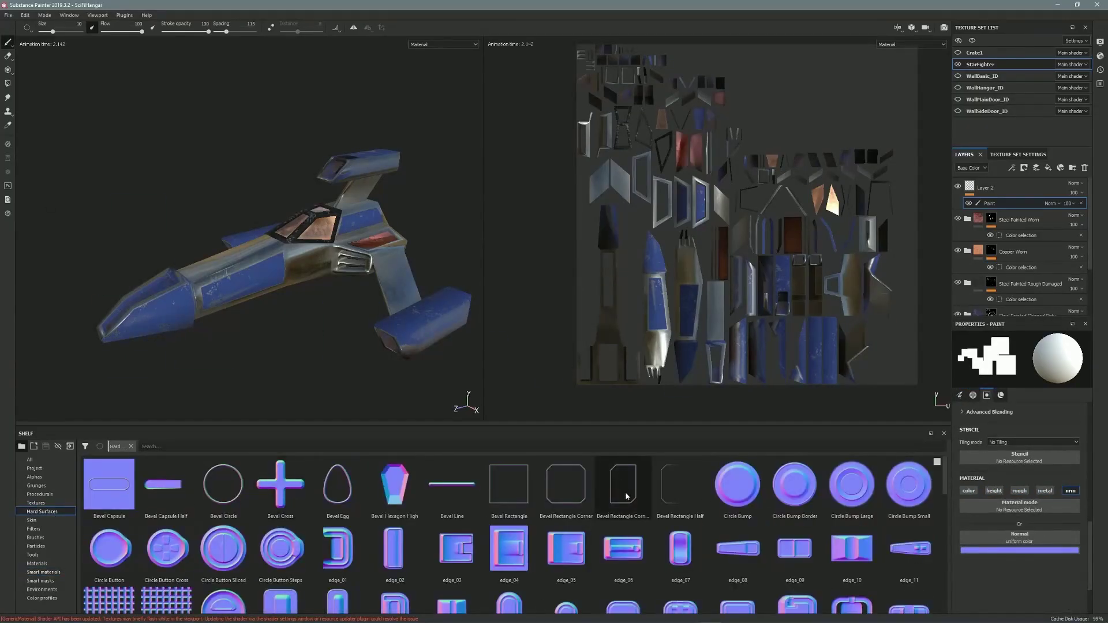
{"action": "left_click_drag", "start_coordinate": [367, 261], "coordinate": [384, 309], "text": "alt"}
{"action": "left_click_drag", "start_coordinate": [623, 485], "coordinate": [1020, 538]}
- Switch the 3D viewport to orthographic projection and align the view straight down on the starfighter's wings
{"action": "middle_click_drag", "start_coordinate": [359, 285], "coordinate": [353, 250], "text": "alt"}
{"action": "right_click_drag", "start_coordinate": [353, 250], "coordinate": [567, 244], "text": "alt"}
{"action": "middle_click_drag", "start_coordinate": [398, 254], "coordinate": [325, 280], "text": "alt"}
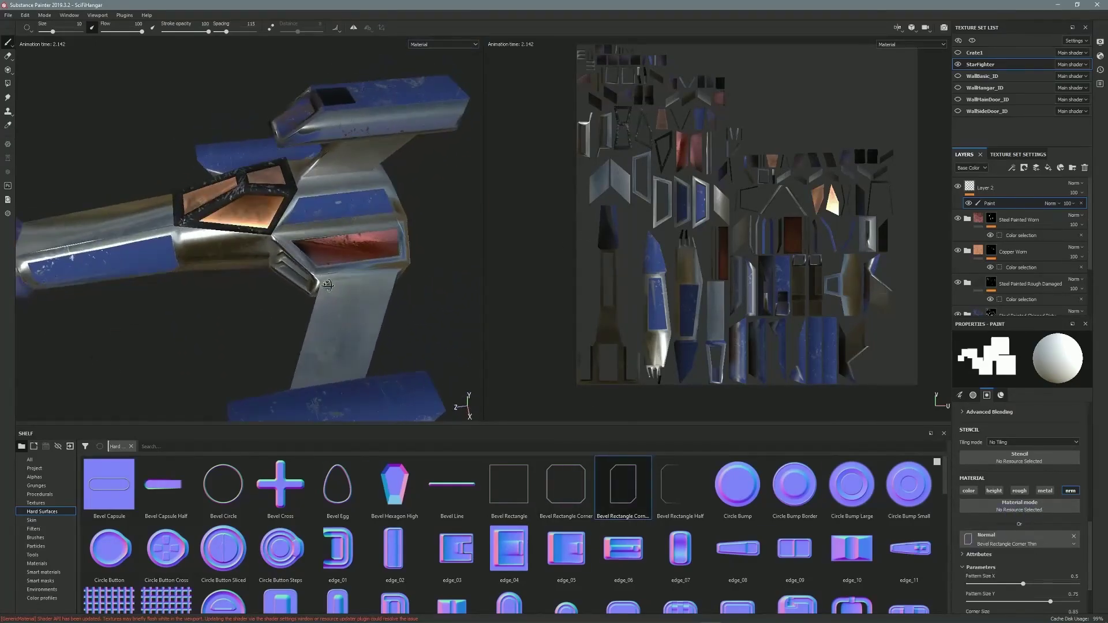
{"action": "left_click_drag", "start_coordinate": [324, 280], "coordinate": [298, 284], "text": "alt"}
{"action": "left_click", "coordinate": [912, 28]}
{"action": "left_click", "coordinate": [943, 51]}
{"action": "left_click_drag", "start_coordinate": [288, 202], "coordinate": [272, 267], "text": "alt+shift"}
{"action": "right_click_drag", "start_coordinate": [272, 267], "coordinate": [231, 248], "text": "alt"}
{"action": "left_click_drag", "start_coordinate": [230, 248], "coordinate": [271, 253], "text": "alt"}
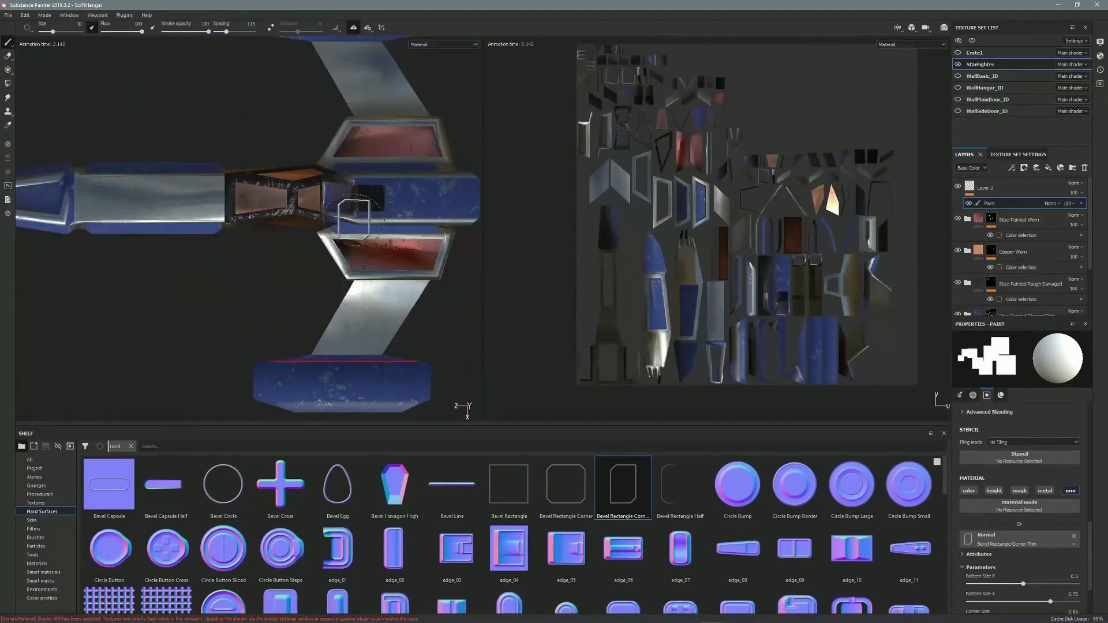
{"action": "scroll", "coordinate": [362, 327], "scroll_direction": "up", "scroll_amount": 2}
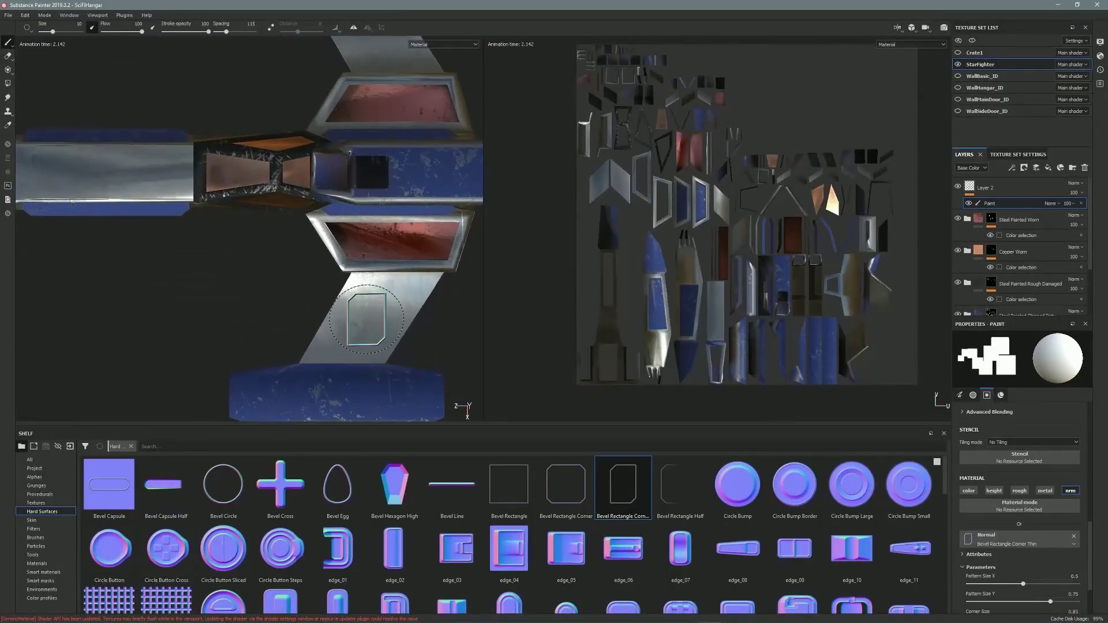
- Stamp the beveled panel outline on both wing struts at brush size 14.15, rotated to follow each strut
{"action": "left_click_drag", "start_coordinate": [368, 317], "coordinate": [370, 306], "text": "ctrl"}
{"action": "right_click_drag", "start_coordinate": [369, 316], "coordinate": [376, 315], "text": "ctrl"}
{"action": "left_click_drag", "start_coordinate": [374, 314], "coordinate": [374, 315], "text": "ctrl"}
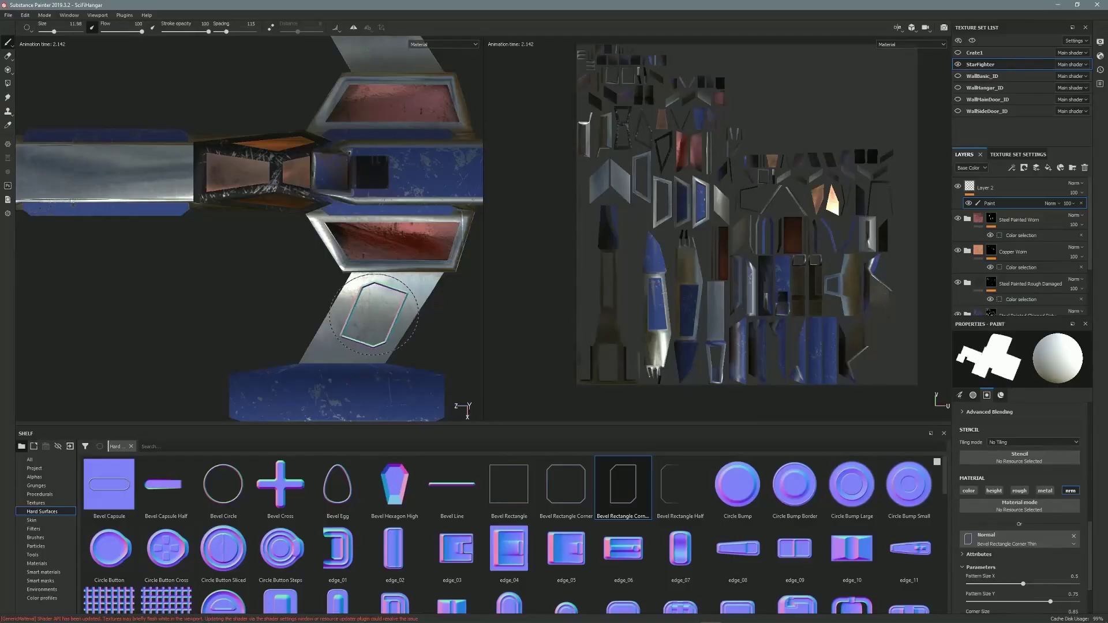
{"action": "right_click_drag", "start_coordinate": [364, 323], "coordinate": [367, 314], "text": "ctrl"}
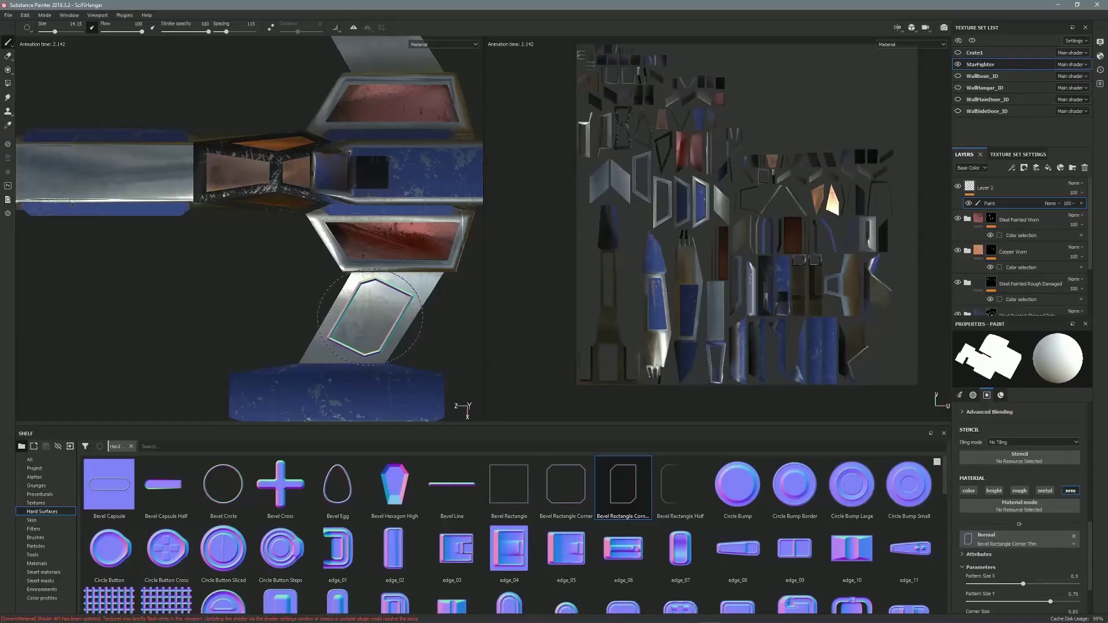
{"action": "left_click_drag", "start_coordinate": [369, 319], "coordinate": [354, 267], "text": "alt"}
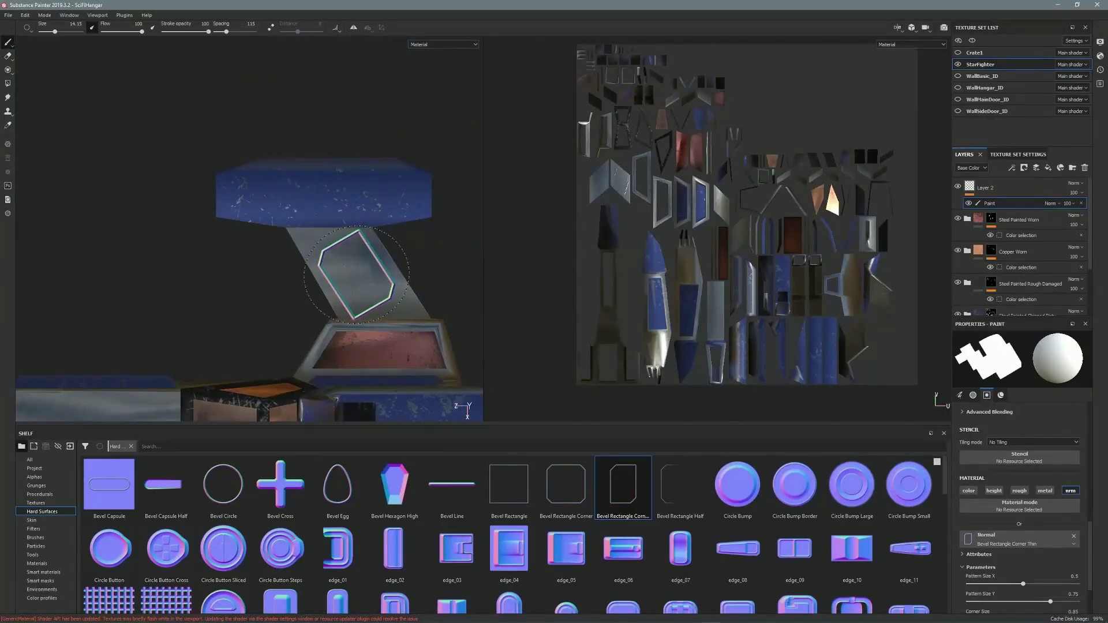
{"action": "scroll", "coordinate": [414, 266], "scroll_direction": "down", "scroll_amount": 1}
{"action": "middle_click_drag", "start_coordinate": [414, 267], "coordinate": [463, 120], "text": "alt"}
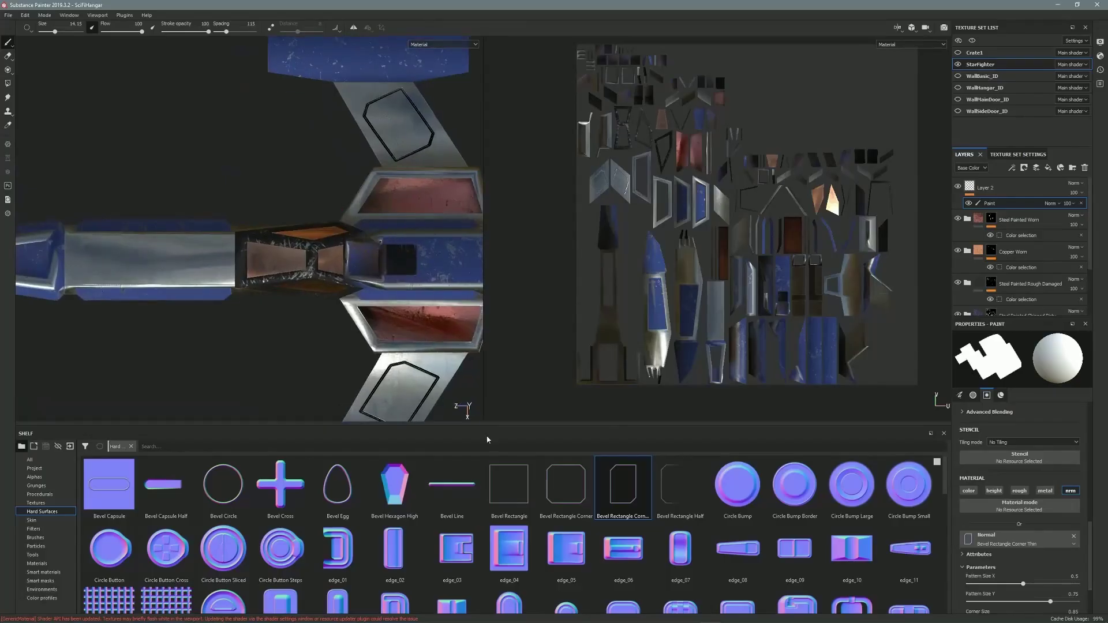
- Load Bevel Rectangle Corner as the brush's normal map and stamp a smaller panel outline near the front of the fuselage's grey top panel
{"action": "left_click_drag", "start_coordinate": [565, 489], "coordinate": [1032, 541]}
{"action": "mouse_move", "coordinate": [164, 243]}
{"action": "middle_mouse_down", "text": "alt"}
{"action": "mouse_move", "coordinate": [218, 265]}
{"action": "mouse_move", "coordinate": [269, 228]}
{"action": "mouse_move", "coordinate": [260, 227]}
{"action": "middle_mouse_up", "text": "alt"}
{"action": "scroll", "coordinate": [262, 231], "scroll_direction": "up", "scroll_amount": 1}
{"action": "right_click_drag", "start_coordinate": [266, 243], "coordinate": [262, 235], "text": "ctrl"}
{"action": "left_click_drag", "start_coordinate": [262, 232], "coordinate": [269, 221], "text": "ctrl"}
{"action": "right_click_drag", "start_coordinate": [214, 244], "coordinate": [191, 249], "text": "ctrl"}
{"action": "left_click", "coordinate": [182, 246]}
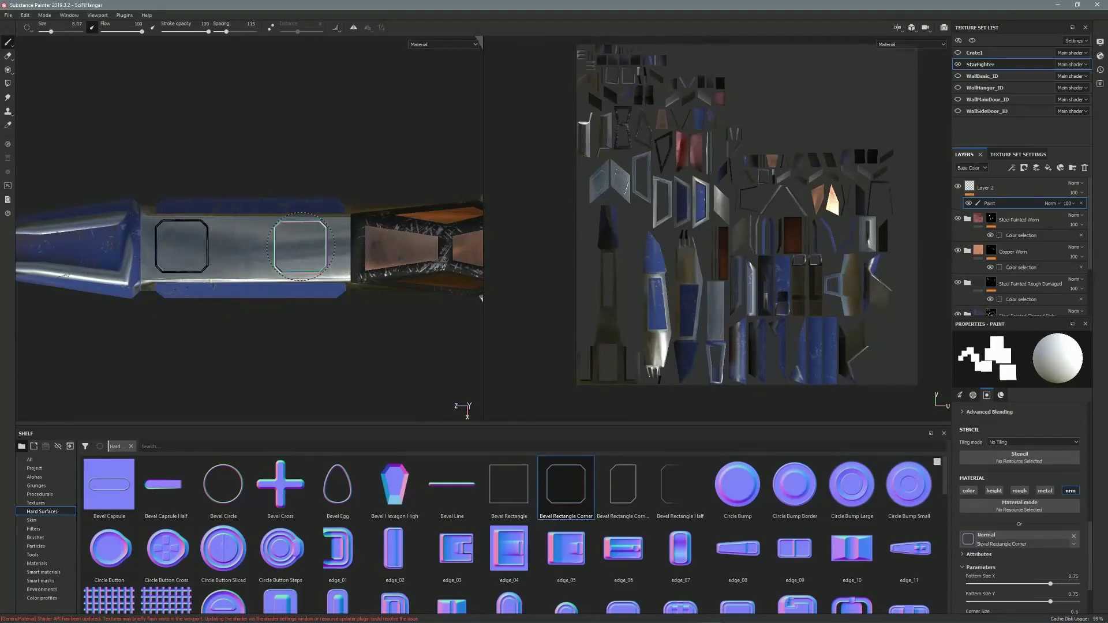
- Stamp a second panel outline at the cockpit end of the grey top panel and another on the blue rear fuselage at size 7.41
{"action": "left_click", "coordinate": [303, 247]}
{"action": "scroll", "coordinate": [335, 240], "scroll_direction": "down", "scroll_amount": 3}
{"action": "middle_click_drag", "start_coordinate": [369, 239], "coordinate": [173, 229], "text": "alt"}
{"action": "scroll", "coordinate": [255, 235], "scroll_direction": "up", "scroll_amount": 3}
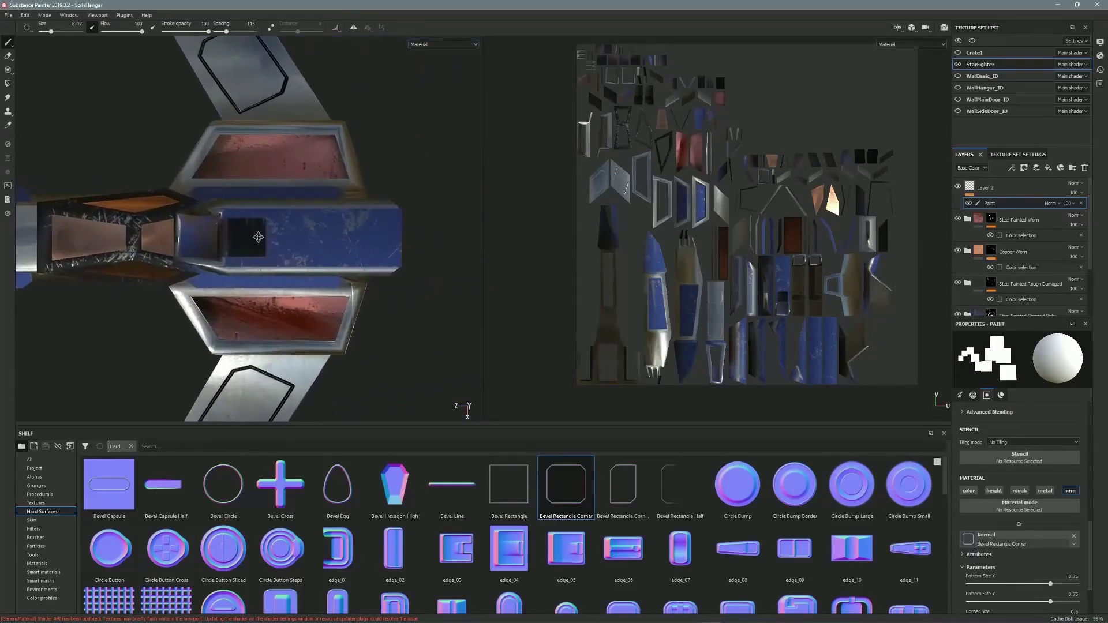
{"action": "middle_click_drag", "start_coordinate": [254, 235], "coordinate": [272, 252], "text": "alt"}
{"action": "right_click_drag", "start_coordinate": [355, 240], "coordinate": [353, 254], "text": "ctrl"}
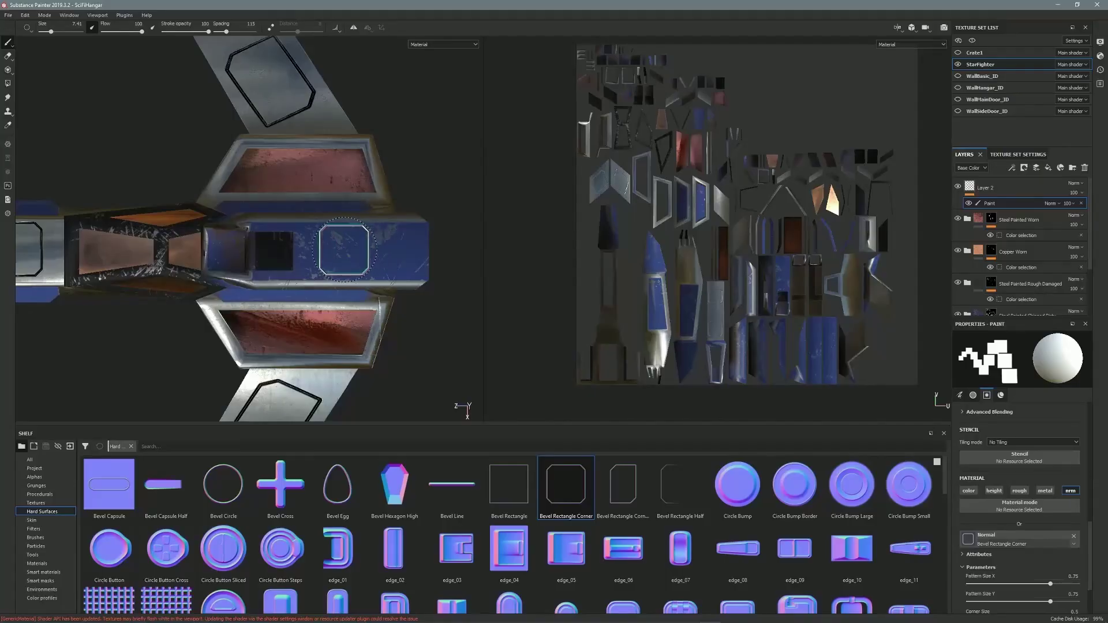
- Load Bevel Rectangle Corner Thin as the brush's normal map and stamp a small lengthwise outline on both red panels beside the rear fuselage
{"action": "middle_click_drag", "start_coordinate": [286, 261], "coordinate": [337, 197], "text": "alt"}
{"action": "left_click_drag", "start_coordinate": [625, 487], "coordinate": [996, 539]}
{"action": "right_click_drag", "start_coordinate": [348, 266], "coordinate": [337, 275], "text": "ctrl"}
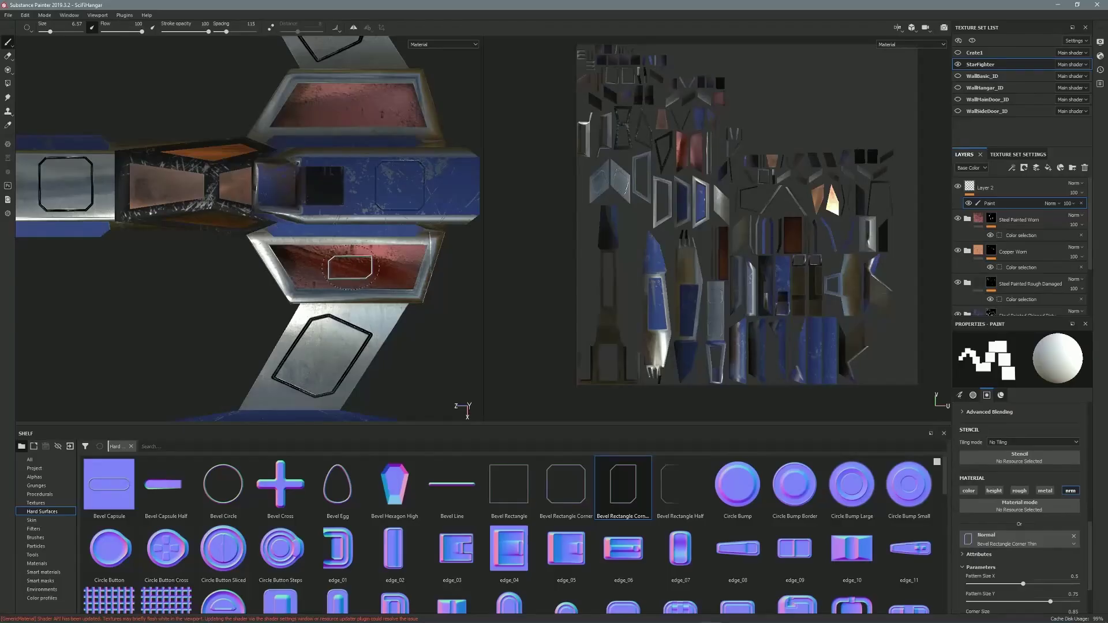
- Load Bevel Rectangle Corner as the brush's normal map and stamp an outline at the cockpit end of the blue fuselage side panel
{"action": "left_click_drag", "start_coordinate": [355, 116], "coordinate": [420, 217], "text": "alt"}
{"action": "mouse_move", "coordinate": [510, 485]}
{"action": "left_mouse_down"}
{"action": "mouse_move", "coordinate": [1013, 540]}
{"action": "mouse_move", "coordinate": [1004, 539]}
{"action": "left_mouse_up"}
{"action": "left_click_drag", "start_coordinate": [231, 226], "coordinate": [323, 256], "text": "alt"}
{"action": "left_click_drag", "start_coordinate": [565, 488], "coordinate": [1004, 539]}
{"action": "left_click_drag", "start_coordinate": [323, 254], "coordinate": [376, 249], "text": "alt"}
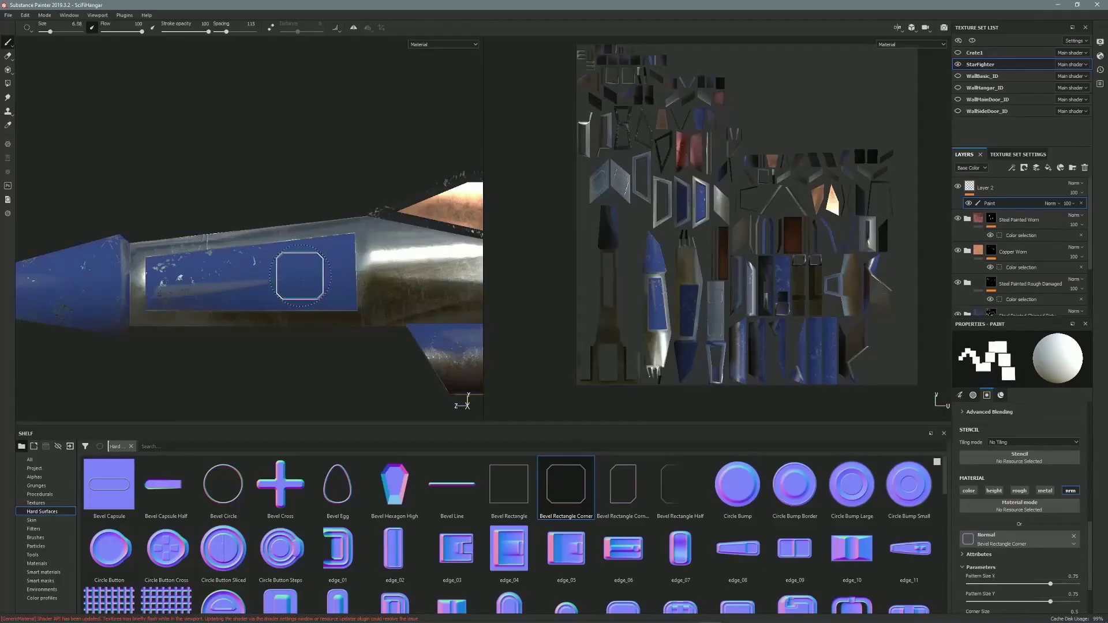
- Load Bevel Rectangle Half as the brush's normal map and stamp three successive half outlines on the grey fuselage section on both sides
{"action": "left_click_drag", "start_coordinate": [263, 345], "coordinate": [222, 272], "text": "alt"}
{"action": "left_click_drag", "start_coordinate": [679, 488], "coordinate": [1005, 541]}
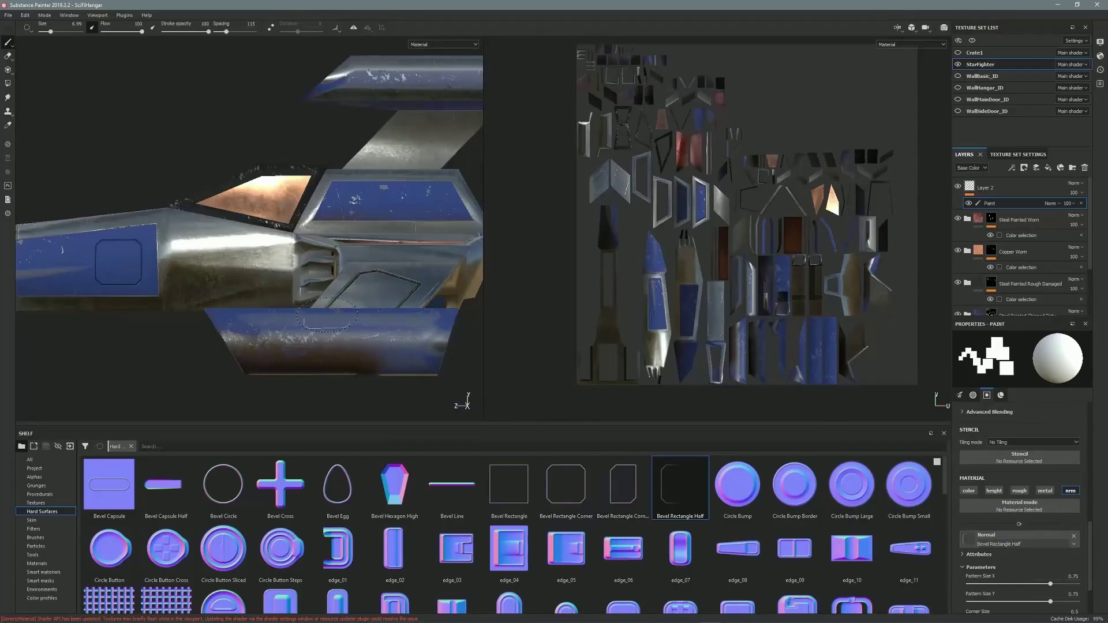
{"action": "middle_click_drag", "start_coordinate": [249, 268], "coordinate": [404, 306], "text": "alt"}
{"action": "right_click_drag", "start_coordinate": [391, 297], "coordinate": [421, 296], "text": "ctrl"}
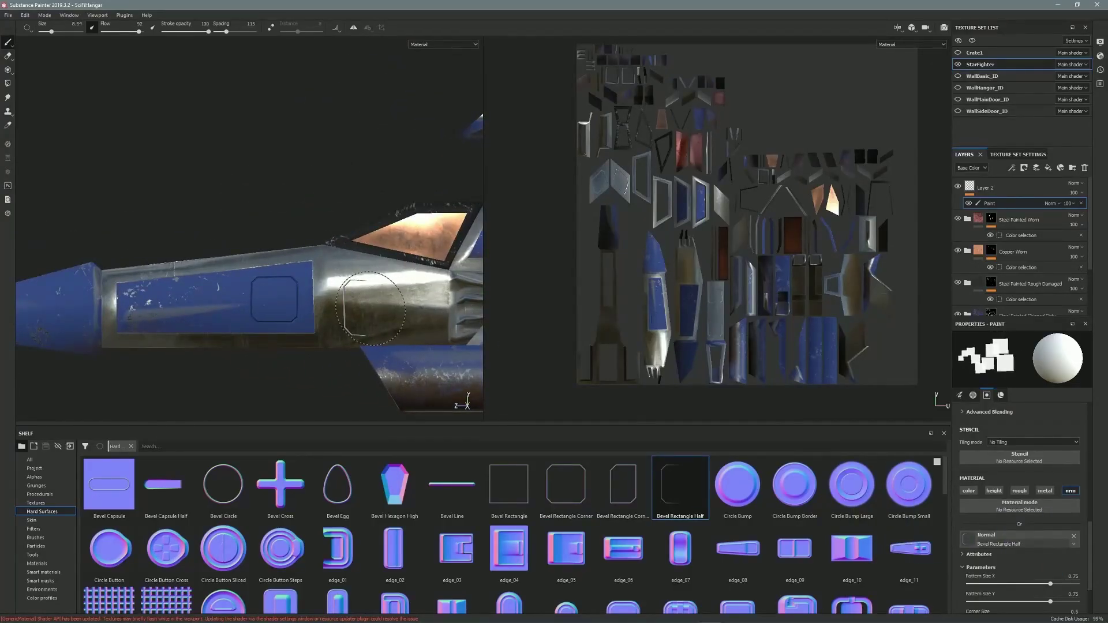
{"action": "left_click_drag", "start_coordinate": [418, 391], "coordinate": [699, 270], "text": "alt"}
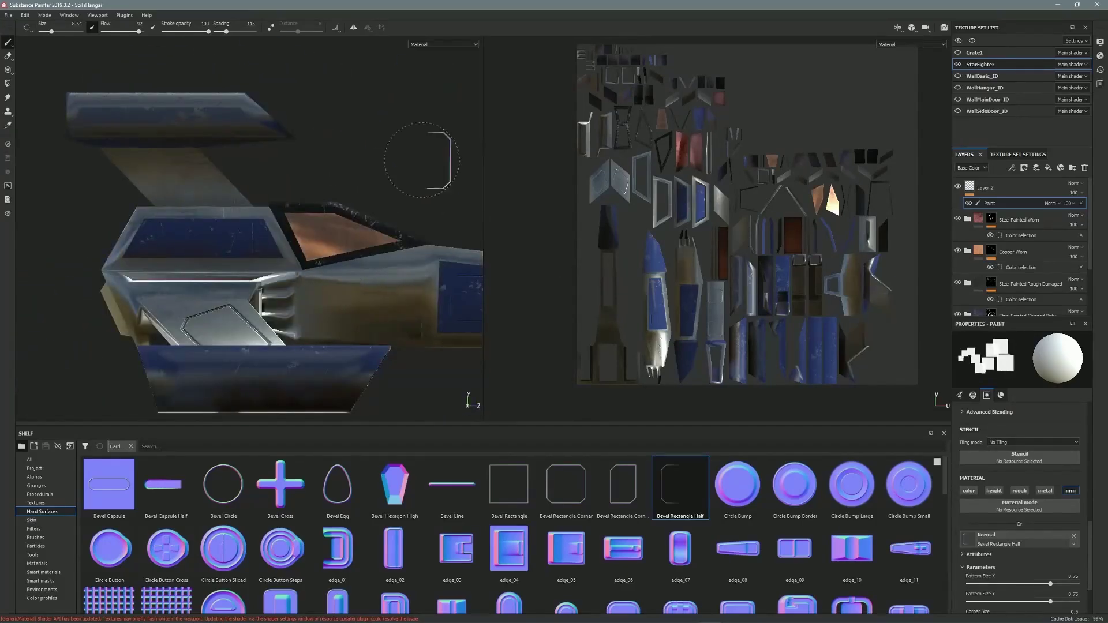
{"action": "left_click_drag", "start_coordinate": [311, 301], "coordinate": [268, 261], "text": "alt"}
{"action": "middle_click_drag", "start_coordinate": [267, 261], "coordinate": [262, 266], "text": "alt"}
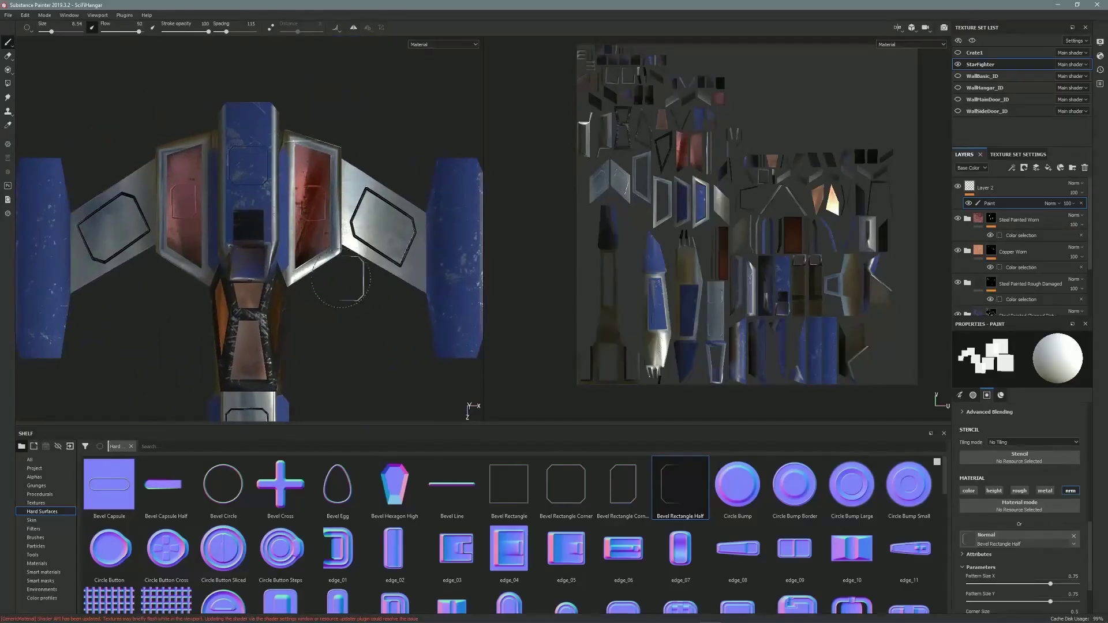
{"action": "middle_click_drag", "start_coordinate": [436, 338], "coordinate": [437, 256], "text": "alt"}
{"action": "left_click_drag", "start_coordinate": [624, 495], "coordinate": [1019, 538]}
{"action": "middle_click_drag", "start_coordinate": [360, 221], "coordinate": [452, 256], "text": "alt"}
{"action": "left_click_drag", "start_coordinate": [137, 200], "coordinate": [332, 192], "text": "alt"}
{"action": "middle_click_drag", "start_coordinate": [323, 277], "coordinate": [438, 283], "text": "alt"}
{"action": "right_click_drag", "start_coordinate": [288, 300], "coordinate": [346, 323], "text": "alt"}
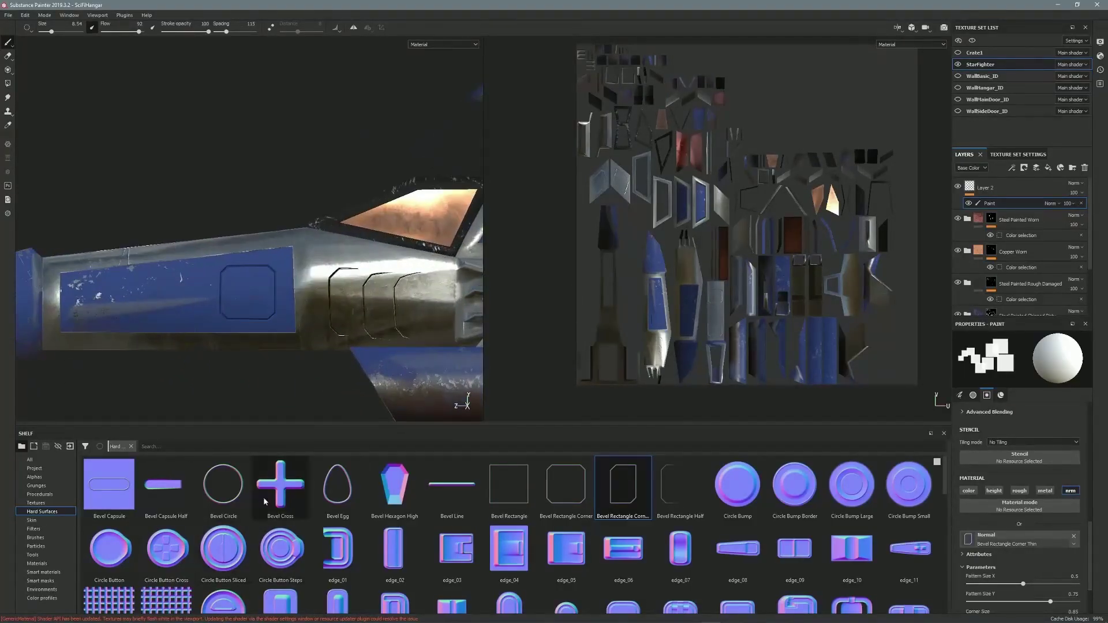
{"action": "left_click", "coordinate": [276, 505]}
- Load edge_04 as the brush's normal map and stamp it inside the corner outline on the blue fuselage side panels at size 4.77
{"action": "right_click_drag", "start_coordinate": [388, 281], "coordinate": [369, 277], "text": "alt"}
{"action": "middle_click_drag", "start_coordinate": [462, 289], "coordinate": [383, 252], "text": "alt"}
{"action": "mouse_move", "coordinate": [508, 549]}
{"action": "left_mouse_down"}
{"action": "mouse_move", "coordinate": [709, 532]}
{"action": "mouse_move", "coordinate": [1025, 543]}
{"action": "left_mouse_up"}
{"action": "middle_click_drag", "start_coordinate": [249, 254], "coordinate": [375, 275], "text": "alt"}
{"action": "right_click_drag", "start_coordinate": [312, 272], "coordinate": [364, 277], "text": "alt"}
{"action": "right_click_drag", "start_coordinate": [281, 271], "coordinate": [274, 270], "text": "ctrl"}
{"action": "left_click", "coordinate": [265, 293]}
{"action": "mouse_move", "coordinate": [257, 216]}
{"action": "left_mouse_down", "text": "alt"}
{"action": "mouse_move", "coordinate": [346, 248]}
{"action": "mouse_move", "coordinate": [422, 254]}
{"action": "left_mouse_up", "text": "alt"}
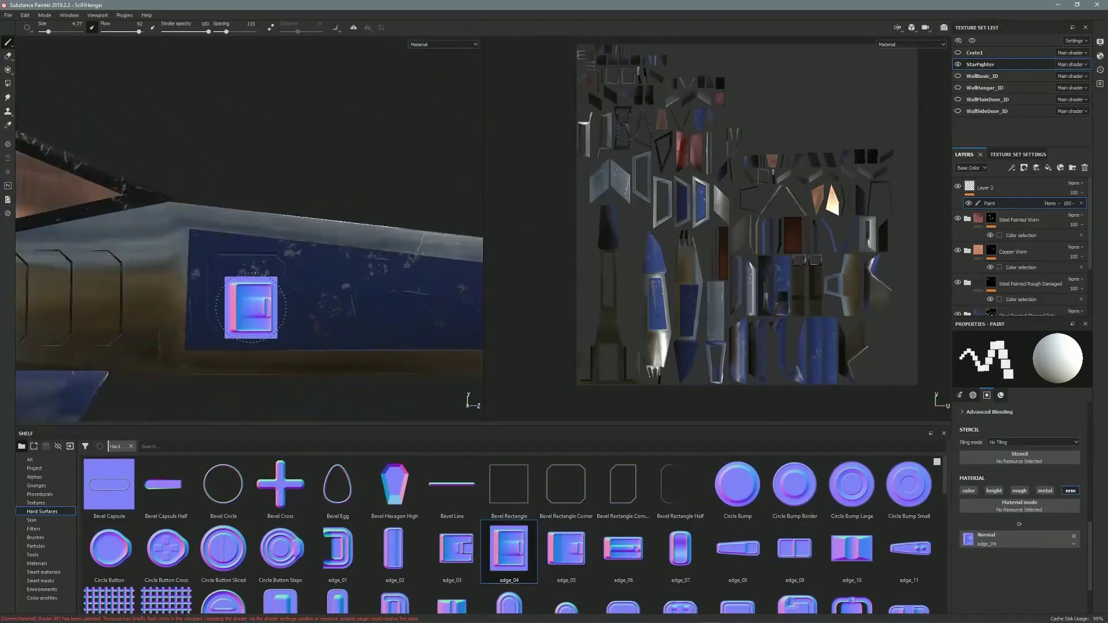
- Load Vent Circular and stamp a large vent at the centre of the starfighter's rear, flanked by smaller ones at brush size 5.22
{"action": "mouse_move", "coordinate": [247, 296]}
{"action": "left_mouse_down", "text": "alt"}
{"action": "mouse_move", "coordinate": [260, 279]}
{"action": "mouse_move", "coordinate": [279, 327]}
{"action": "mouse_move", "coordinate": [242, 288]}
{"action": "left_mouse_up", "text": "alt"}
{"action": "right_click_drag", "start_coordinate": [243, 289], "coordinate": [239, 283], "text": "alt"}
{"action": "left_click_drag", "start_coordinate": [239, 283], "coordinate": [364, 325], "text": "alt"}
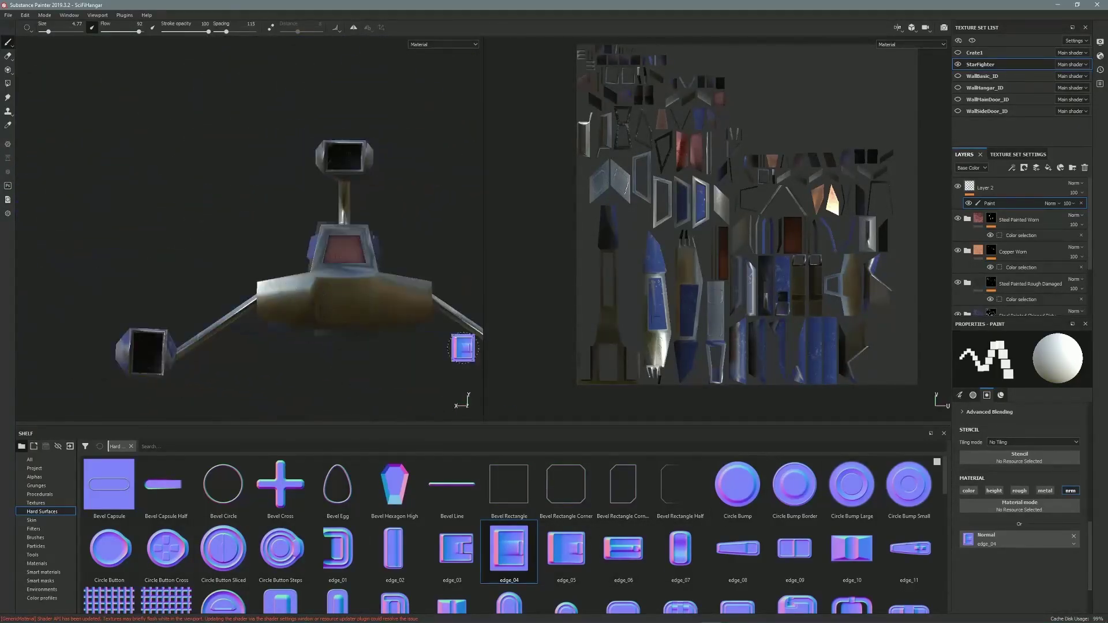
{"action": "left_click_drag", "start_coordinate": [946, 485], "coordinate": [948, 557]}
{"action": "mouse_move", "coordinate": [338, 571]}
{"action": "left_mouse_down"}
{"action": "mouse_move", "coordinate": [829, 512]}
{"action": "mouse_move", "coordinate": [1021, 537]}
{"action": "left_mouse_up"}
{"action": "scroll", "coordinate": [283, 310], "scroll_direction": "up", "scroll_amount": 5}
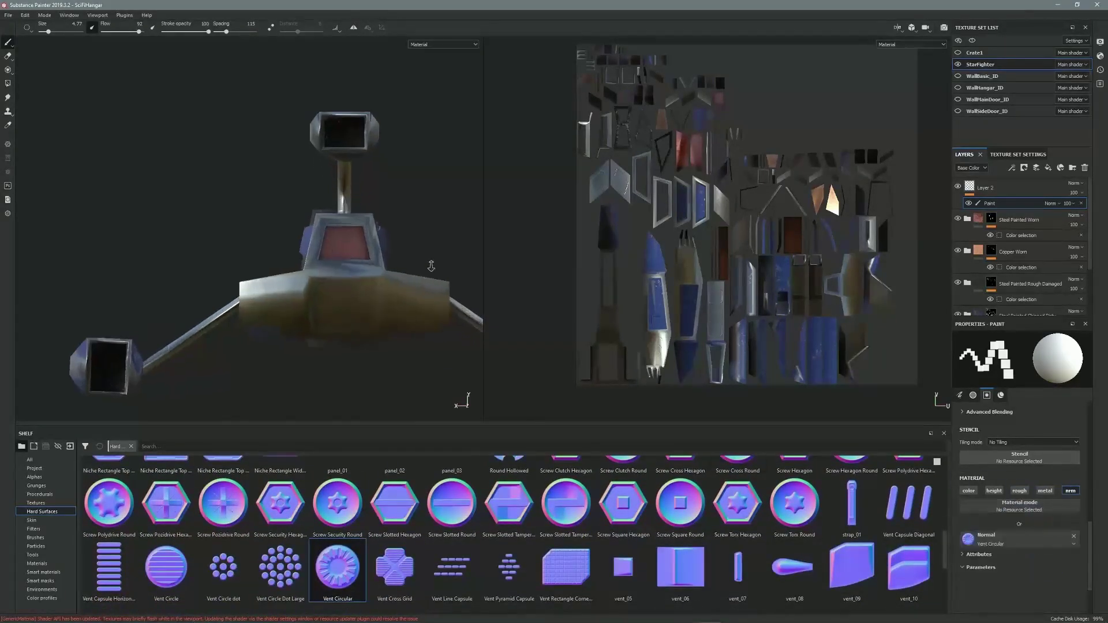
{"action": "left_click", "coordinate": [290, 313]}
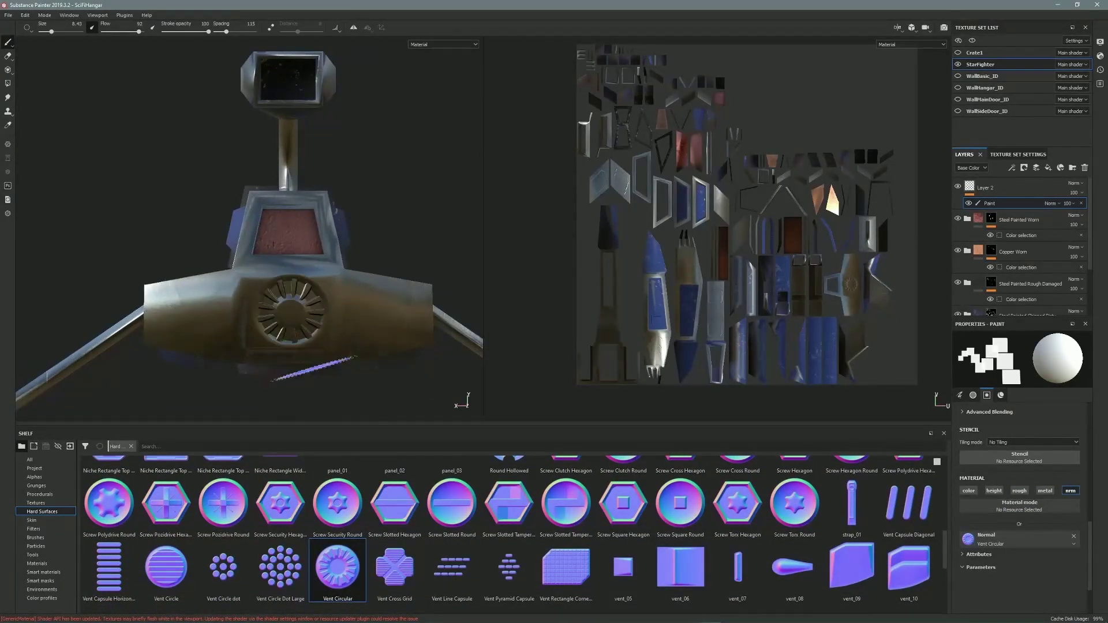
{"action": "right_click_drag", "start_coordinate": [406, 317], "coordinate": [378, 318], "text": "ctrl"}
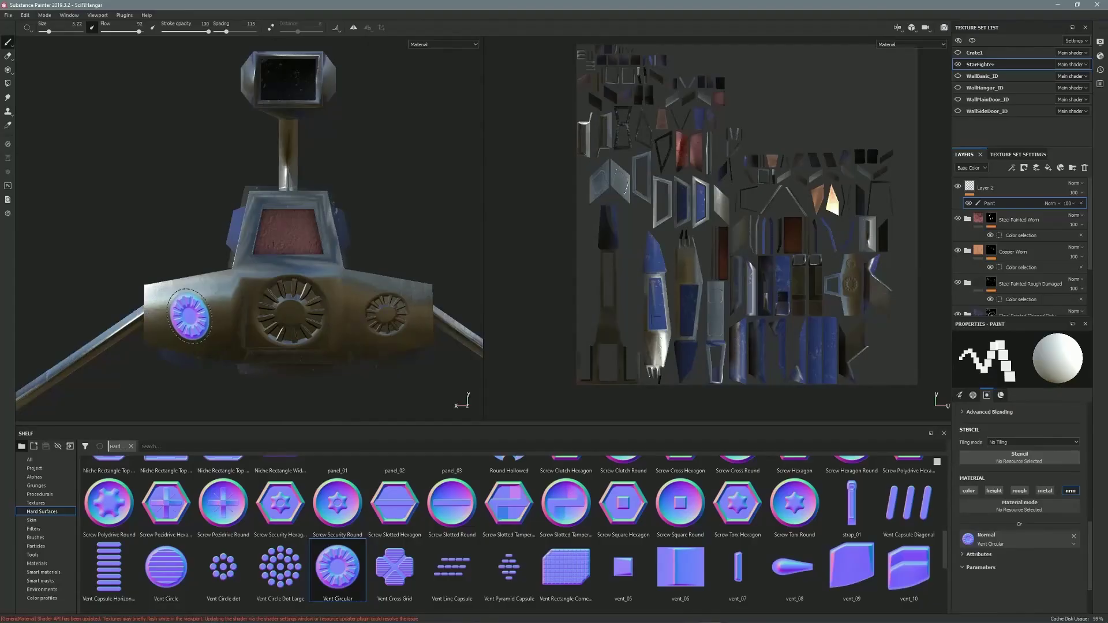
- Load Vent Circle and stamp it on the grey fuselage sides beside the intakes and twice along the upper engine at size 4.21
{"action": "left_click_drag", "start_coordinate": [373, 289], "coordinate": [323, 271], "text": "alt"}
{"action": "left_click_drag", "start_coordinate": [166, 567], "coordinate": [243, 548]}
{"action": "scroll", "coordinate": [383, 337], "scroll_direction": "up", "scroll_amount": 5}
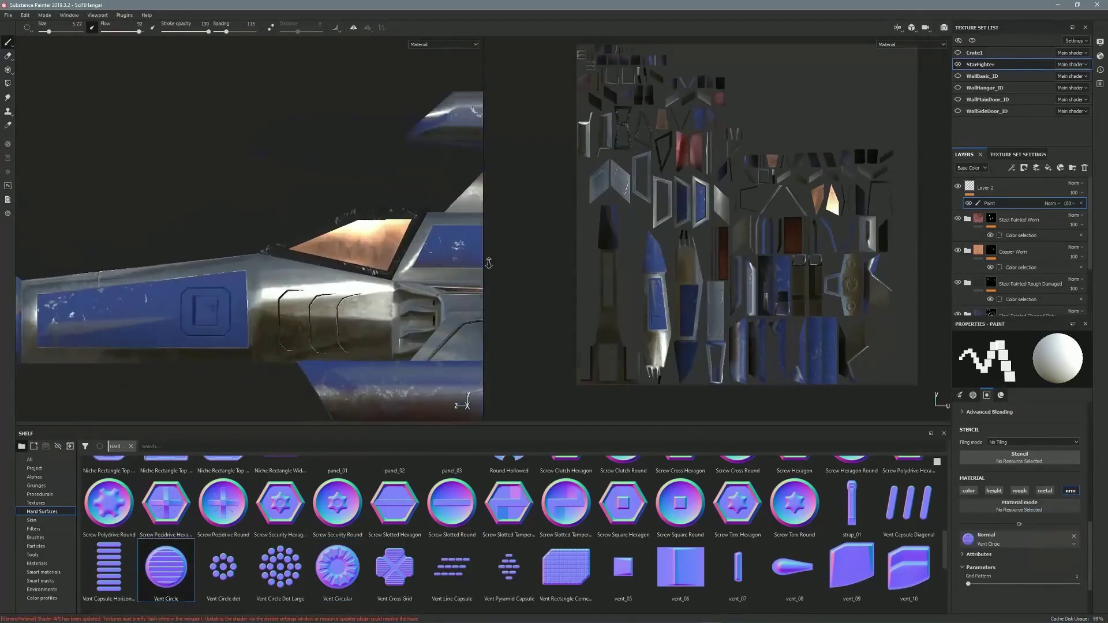
{"action": "left_click_drag", "start_coordinate": [380, 340], "coordinate": [277, 352], "text": "alt"}
{"action": "left_click", "coordinate": [255, 333]}
{"action": "mouse_move", "coordinate": [222, 115]}
{"action": "middle_mouse_down", "text": "alt"}
{"action": "mouse_move", "coordinate": [461, 251]}
{"action": "mouse_move", "coordinate": [526, 263]}
{"action": "middle_mouse_up", "text": "alt"}
{"action": "right_click_drag", "start_coordinate": [252, 197], "coordinate": [245, 200], "text": "ctrl"}
{"action": "mouse_move", "coordinate": [417, 197]}
{"action": "left_mouse_down", "text": "alt"}
{"action": "mouse_move", "coordinate": [198, 218]}
{"action": "mouse_move", "coordinate": [339, 218]}
{"action": "mouse_move", "coordinate": [160, 224]}
{"action": "left_mouse_up", "text": "alt"}
{"action": "scroll", "coordinate": [296, 225], "scroll_direction": "down", "scroll_amount": 2}
{"action": "middle_click_drag", "start_coordinate": [295, 225], "coordinate": [318, 169], "text": "alt"}
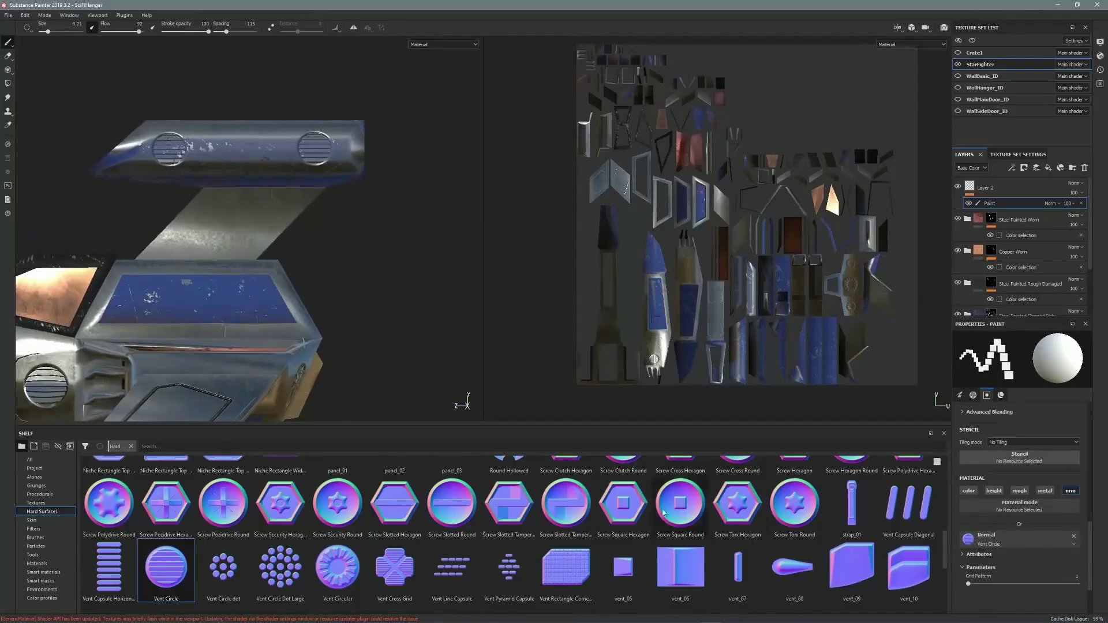
- Load edge_01 as the brush's normal map and stamp it on both sides of the tail fin strut at brush size 5.51
{"action": "scroll", "coordinate": [929, 512], "scroll_direction": "down", "scroll_amount": 5}
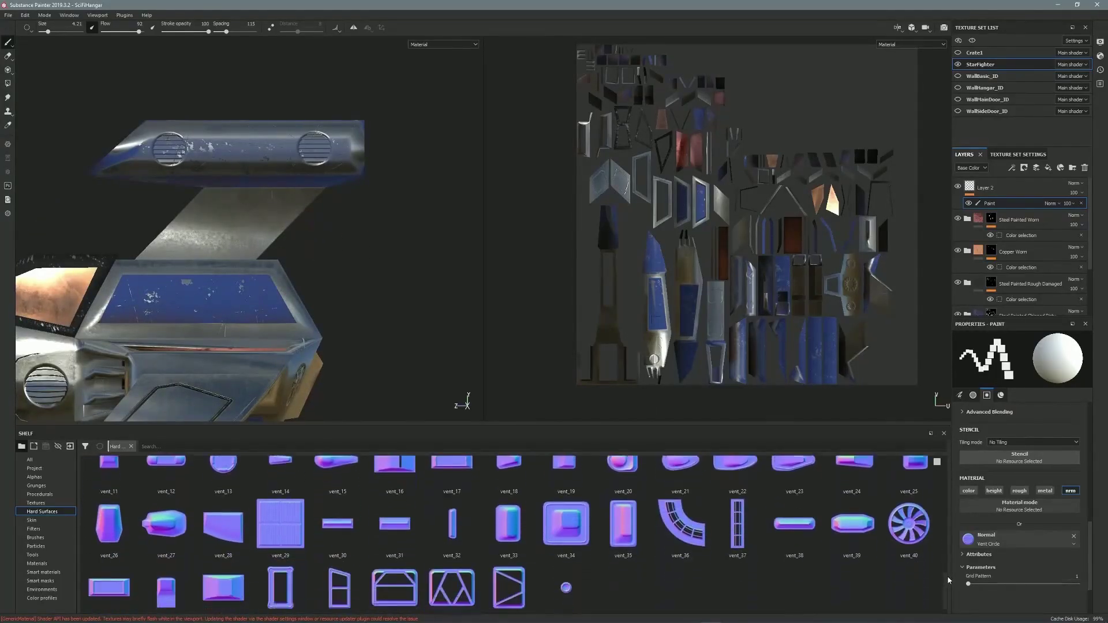
{"action": "left_click_drag", "start_coordinate": [949, 582], "coordinate": [945, 482]}
{"action": "left_click_drag", "start_coordinate": [338, 494], "coordinate": [993, 540]}
{"action": "mouse_move", "coordinate": [237, 218]}
{"action": "right_mouse_down", "text": "ctrl"}
{"action": "mouse_move", "coordinate": [242, 242]}
{"action": "mouse_move", "coordinate": [279, 208]}
{"action": "right_mouse_up", "text": "ctrl"}
{"action": "left_click_drag", "start_coordinate": [279, 208], "coordinate": [281, 208], "text": "ctrl"}
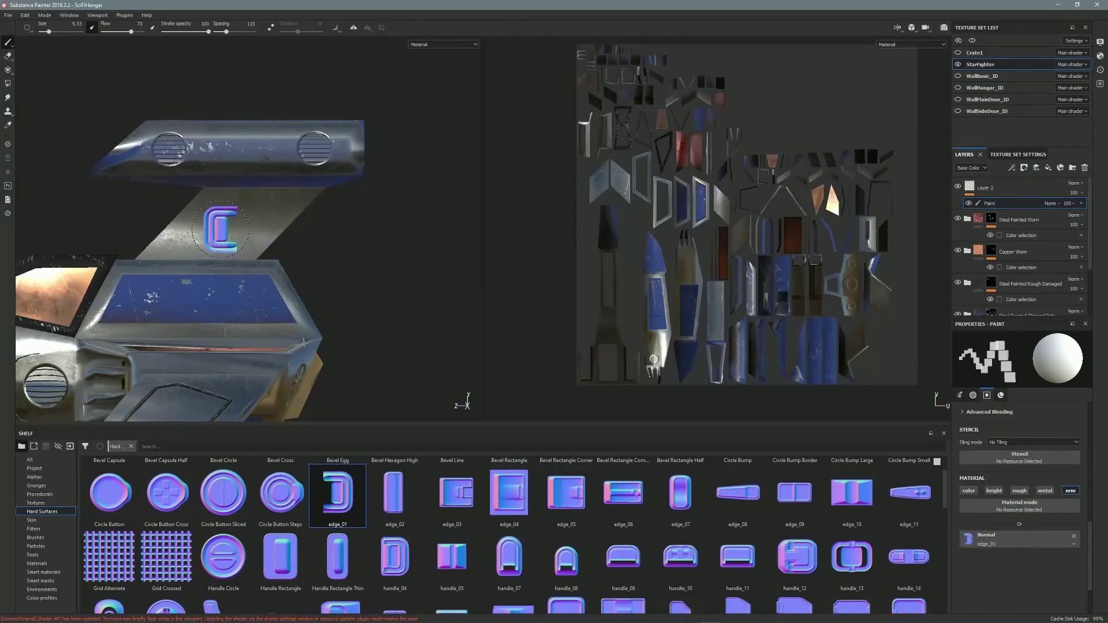
{"action": "left_click_drag", "start_coordinate": [179, 250], "coordinate": [460, 249], "text": "alt"}
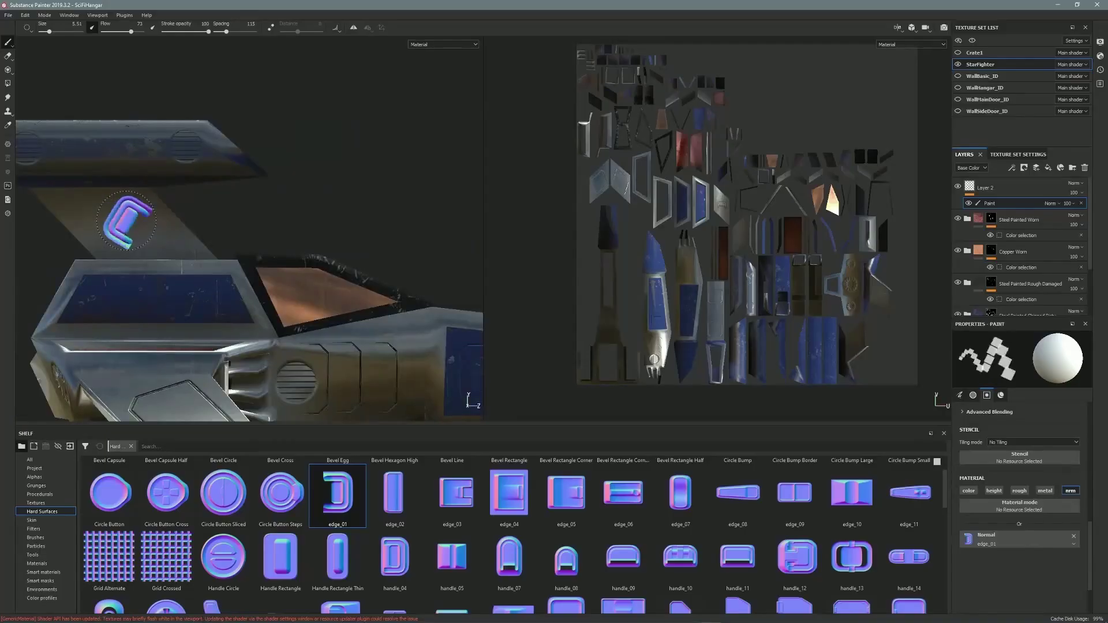
{"action": "right_click_drag", "start_coordinate": [158, 229], "coordinate": [135, 202], "text": "alt"}
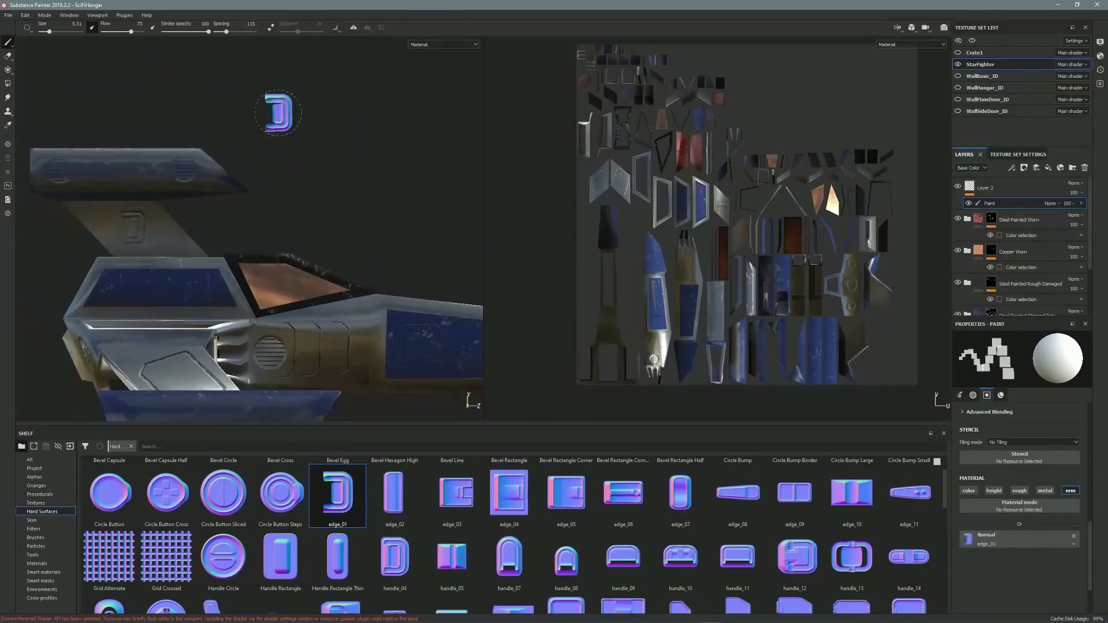
- Load handle_12 as the brush's normal map and stamp it on the sides of the lower engine pods
{"action": "middle_click_drag", "start_coordinate": [254, 346], "coordinate": [314, 259], "text": "alt"}
{"action": "right_click_drag", "start_coordinate": [315, 260], "coordinate": [369, 311], "text": "alt"}
{"action": "middle_click_drag", "start_coordinate": [370, 312], "coordinate": [346, 266], "text": "alt"}
{"action": "mouse_move", "coordinate": [346, 265]}
{"action": "right_mouse_down", "text": "alt"}
{"action": "mouse_move", "coordinate": [368, 281]}
{"action": "mouse_move", "coordinate": [361, 274]}
{"action": "right_mouse_up", "text": "alt"}
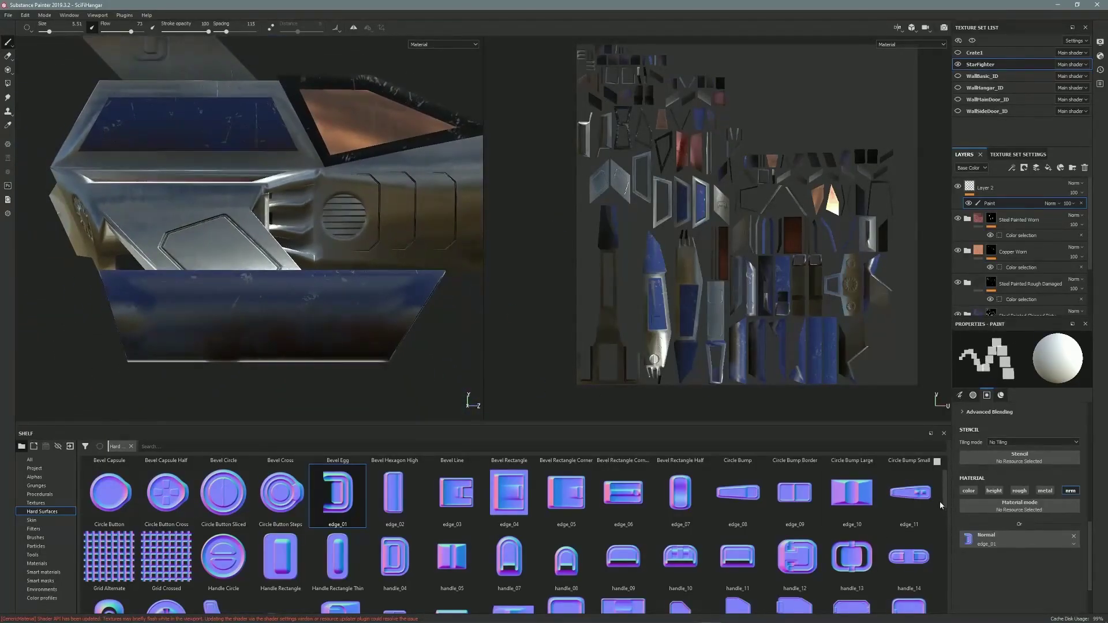
{"action": "scroll", "coordinate": [941, 503], "scroll_direction": "down", "scroll_amount": 2}
{"action": "mouse_move", "coordinate": [797, 508]}
{"action": "left_mouse_down"}
{"action": "mouse_move", "coordinate": [909, 509]}
{"action": "mouse_move", "coordinate": [1007, 540]}
{"action": "left_mouse_up"}
{"action": "middle_click_drag", "start_coordinate": [206, 166], "coordinate": [217, 249], "text": "alt"}
{"action": "right_click_drag", "start_coordinate": [198, 202], "coordinate": [191, 202], "text": "ctrl"}
{"action": "mouse_move", "coordinate": [393, 203]}
{"action": "left_mouse_down", "text": "alt"}
{"action": "mouse_move", "coordinate": [272, 227]}
{"action": "mouse_move", "coordinate": [363, 221]}
{"action": "left_mouse_up", "text": "alt"}
{"action": "left_click", "coordinate": [386, 219]}
{"action": "mouse_move", "coordinate": [384, 231]}
{"action": "middle_mouse_down", "text": "alt"}
{"action": "mouse_move", "coordinate": [393, 167]}
{"action": "mouse_move", "coordinate": [428, 134]}
{"action": "middle_mouse_up", "text": "alt"}
{"action": "right_click_drag", "start_coordinate": [396, 314], "coordinate": [403, 314], "text": "ctrl"}
{"action": "left_click", "coordinate": [395, 315]}
- Load Handle Circle as the brush's normal map and stamp it near the front of the lower engine pod
{"action": "scroll", "coordinate": [346, 294], "scroll_direction": "down", "scroll_amount": 1}
{"action": "middle_click_drag", "start_coordinate": [281, 273], "coordinate": [348, 265], "text": "alt"}
{"action": "mouse_move", "coordinate": [218, 515]}
{"action": "left_mouse_down"}
{"action": "mouse_move", "coordinate": [738, 478]}
{"action": "mouse_move", "coordinate": [290, 296]}
{"action": "left_mouse_up"}
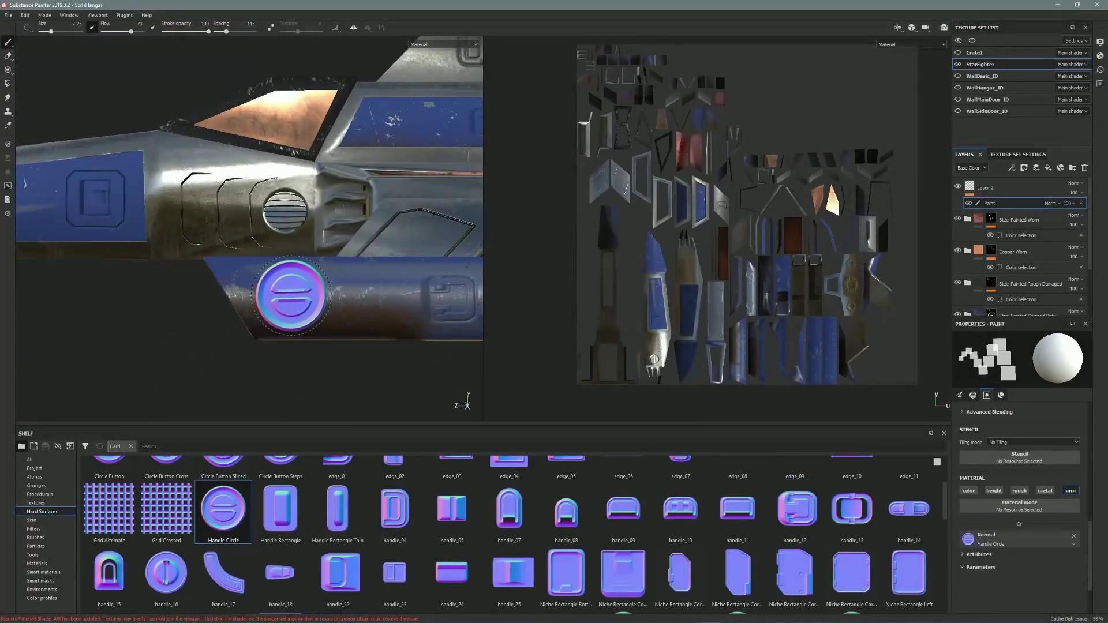
{"action": "left_click", "coordinate": [281, 297]}
- Load Grid Crossed as the brush's normal map and shrink the brush for the front of the blue fuselage side panel
{"action": "middle_click_drag", "start_coordinate": [404, 120], "coordinate": [351, 229], "text": "alt"}
{"action": "mouse_move", "coordinate": [329, 230]}
{"action": "left_mouse_down", "text": "alt"}
{"action": "mouse_move", "coordinate": [545, 248]}
{"action": "mouse_move", "coordinate": [316, 367]}
{"action": "mouse_move", "coordinate": [470, 396]}
{"action": "mouse_move", "coordinate": [206, 238]}
{"action": "mouse_move", "coordinate": [314, 260]}
{"action": "mouse_move", "coordinate": [353, 242]}
{"action": "left_mouse_up", "text": "alt"}
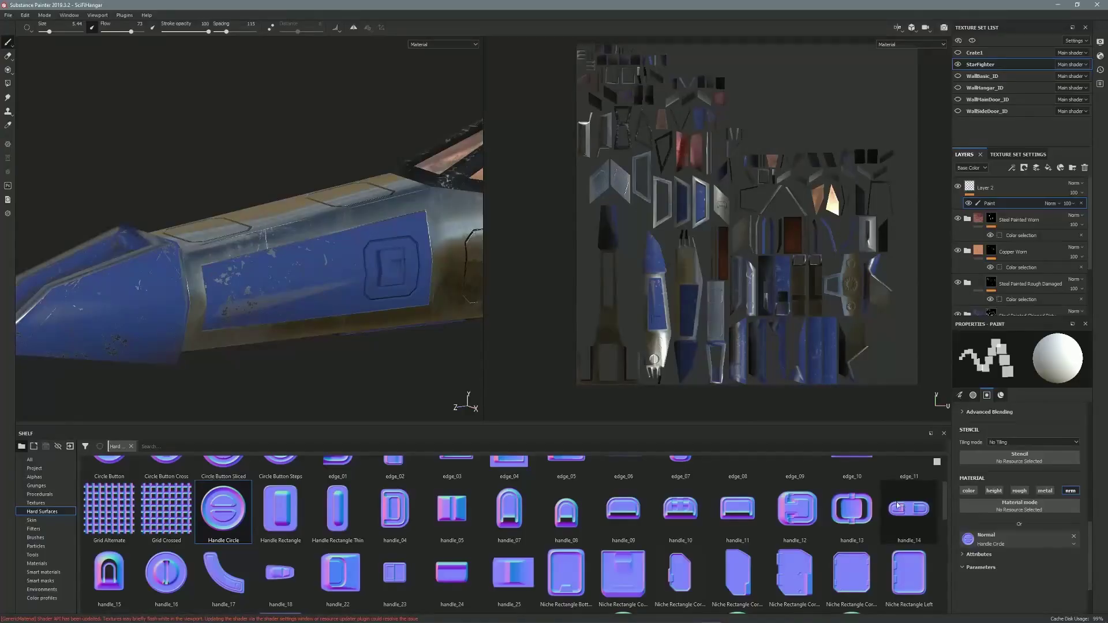
{"action": "left_click_drag", "start_coordinate": [166, 508], "coordinate": [1045, 507]}
{"action": "left_click_drag", "start_coordinate": [323, 295], "coordinate": [267, 262], "text": "alt+shift"}
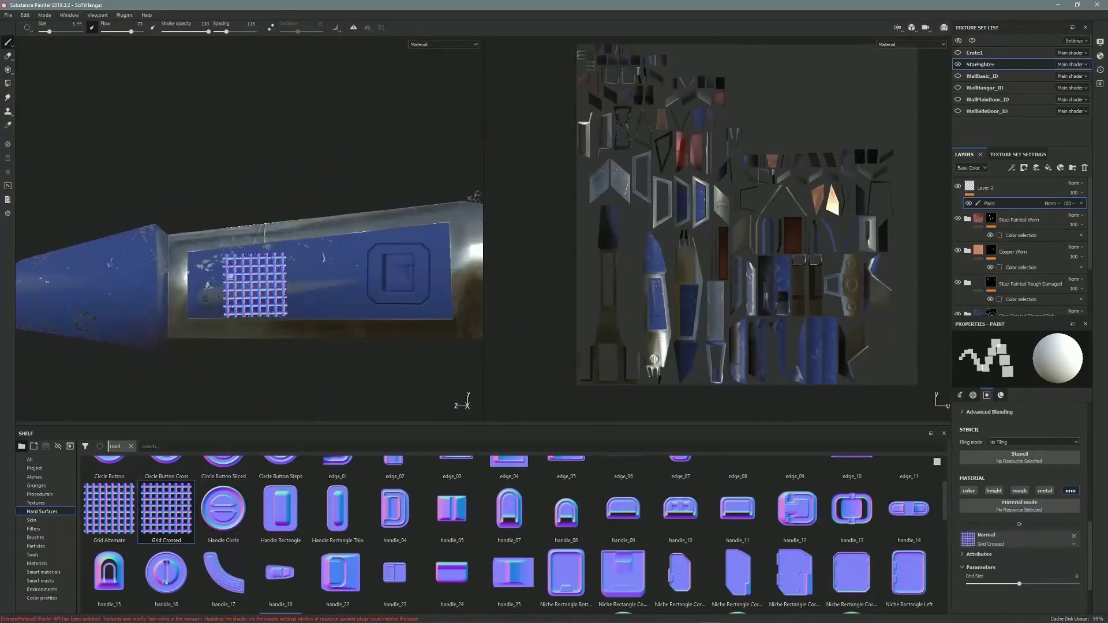
{"action": "right_click_drag", "start_coordinate": [279, 278], "coordinate": [263, 278], "text": "ctrl"}
{"action": "left_click_drag", "start_coordinate": [263, 221], "coordinate": [386, 288], "text": "alt"}
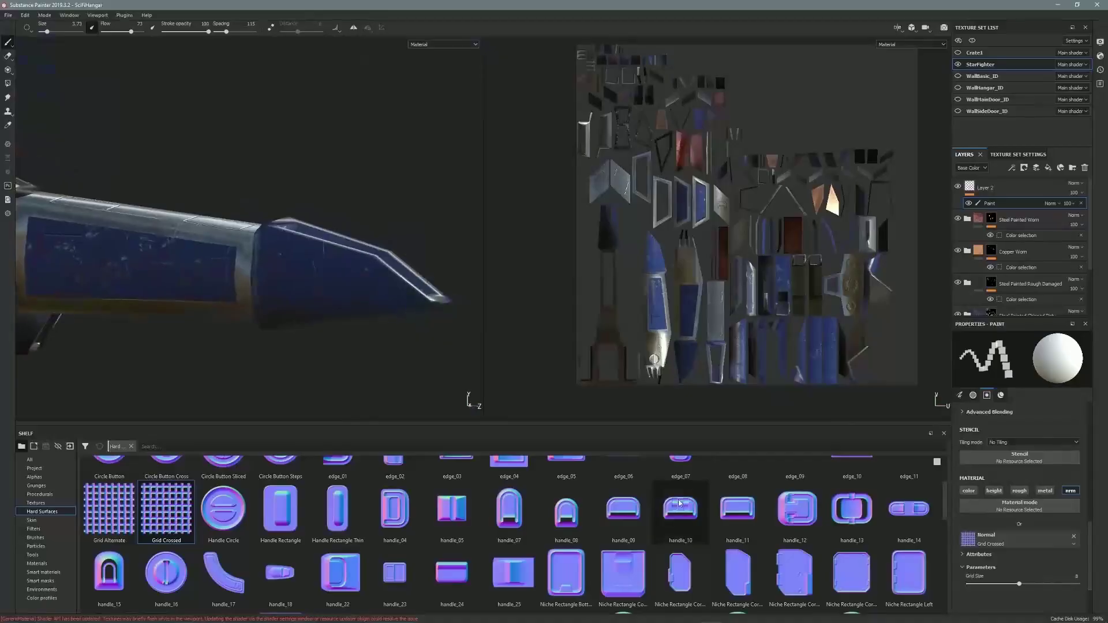
- Load edge_11 as the brush's normal map, enlarge the brush to size 7.36 and stamp it on the starfighter's hull
{"action": "left_click_drag", "start_coordinate": [945, 514], "coordinate": [1016, 541]}
{"action": "left_click_drag", "start_coordinate": [277, 284], "coordinate": [301, 267], "text": "alt"}
{"action": "scroll", "coordinate": [357, 258], "scroll_direction": "down", "scroll_amount": 4}
{"action": "middle_click_drag", "start_coordinate": [357, 258], "coordinate": [156, 260], "text": "alt"}
{"action": "left_click_drag", "start_coordinate": [231, 259], "coordinate": [530, 240], "text": "alt"}
{"action": "scroll", "coordinate": [324, 278], "scroll_direction": "up", "scroll_amount": 3}
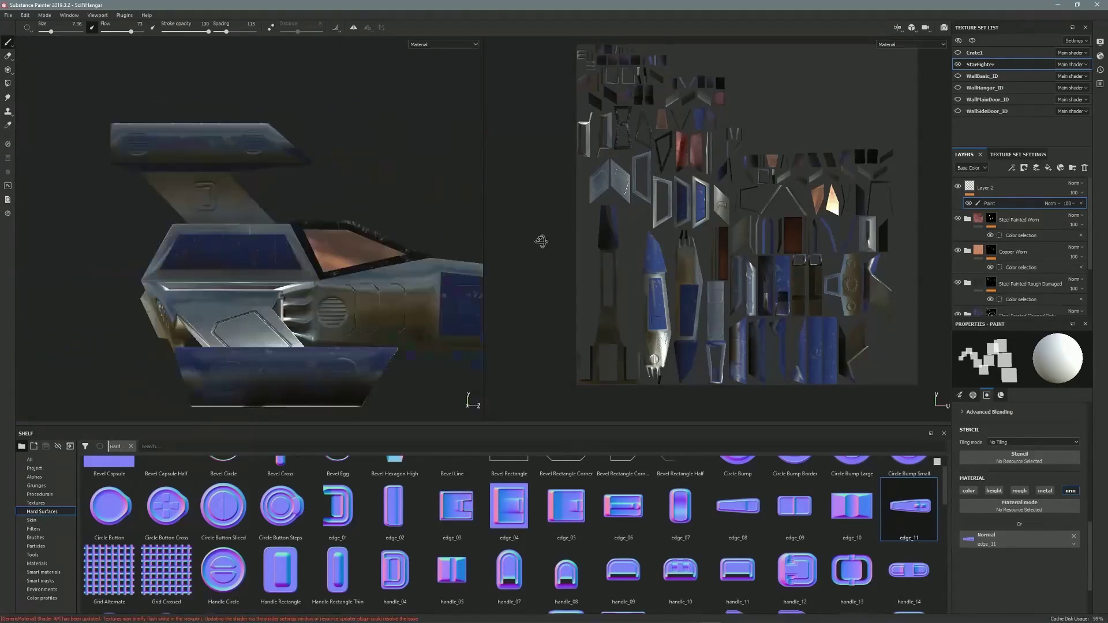
- Rename the layer holding the stamped details to Normals and duplicate it
{"action": "left_click_drag", "start_coordinate": [404, 274], "coordinate": [254, 272], "text": "alt"}
{"action": "middle_click_drag", "start_coordinate": [254, 272], "coordinate": [288, 258], "text": "alt"}
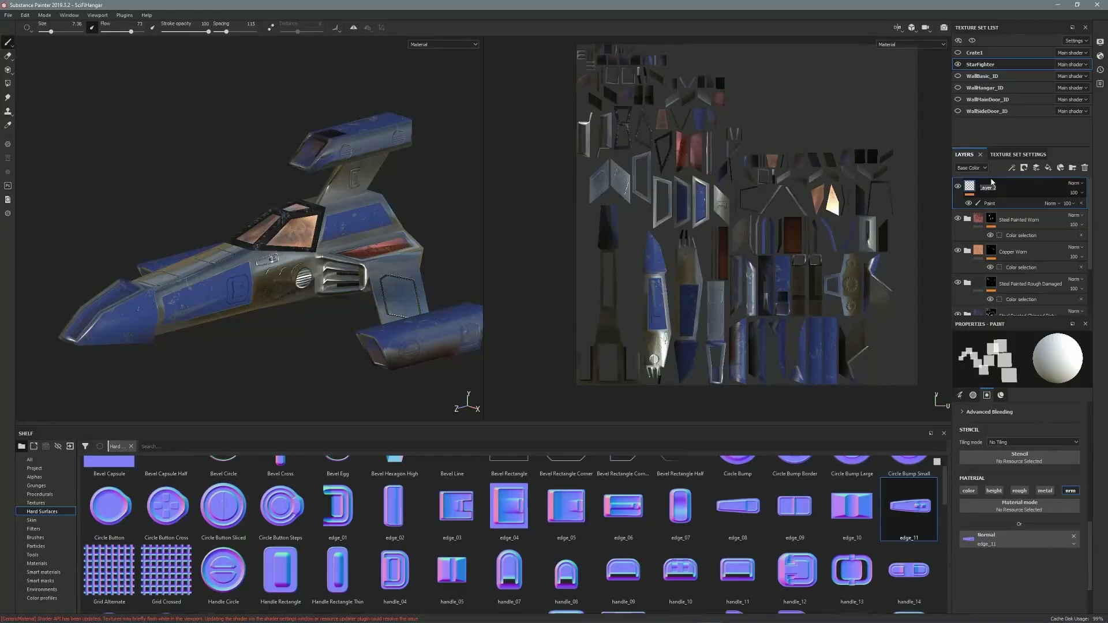
{"action": "left_click", "coordinate": [1010, 204]}
{"action": "right_click", "coordinate": [1002, 189]}
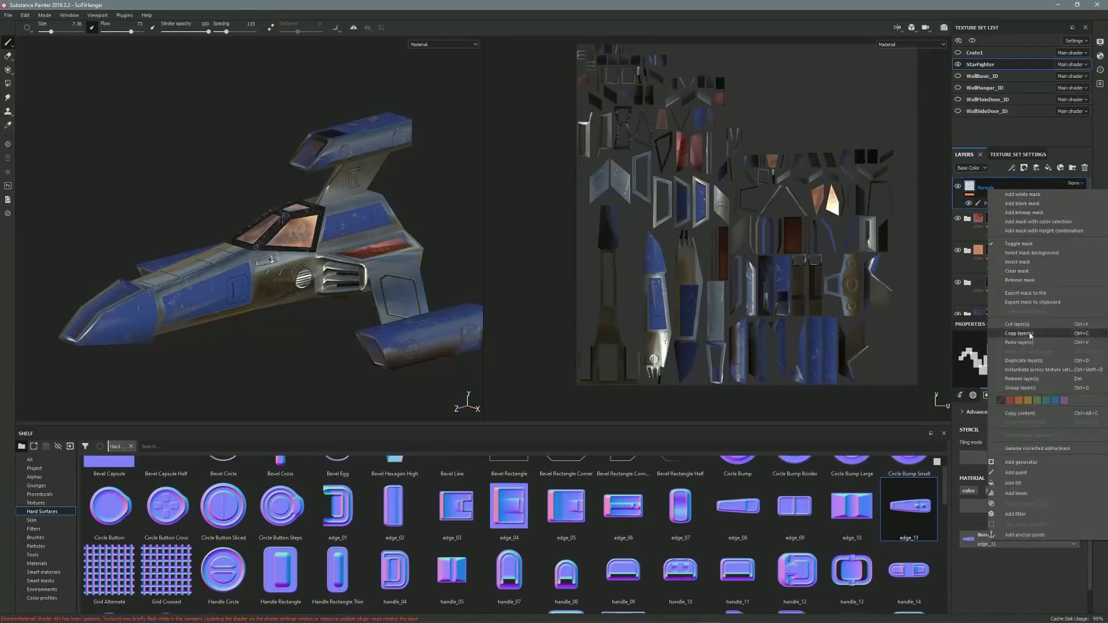
{"action": "left_click", "coordinate": [1024, 361]}
- Move the duplicated Normals layer directly below the Steel Scratched group and add an anchor point to it
{"action": "left_click_drag", "start_coordinate": [1025, 194], "coordinate": [1020, 271]}
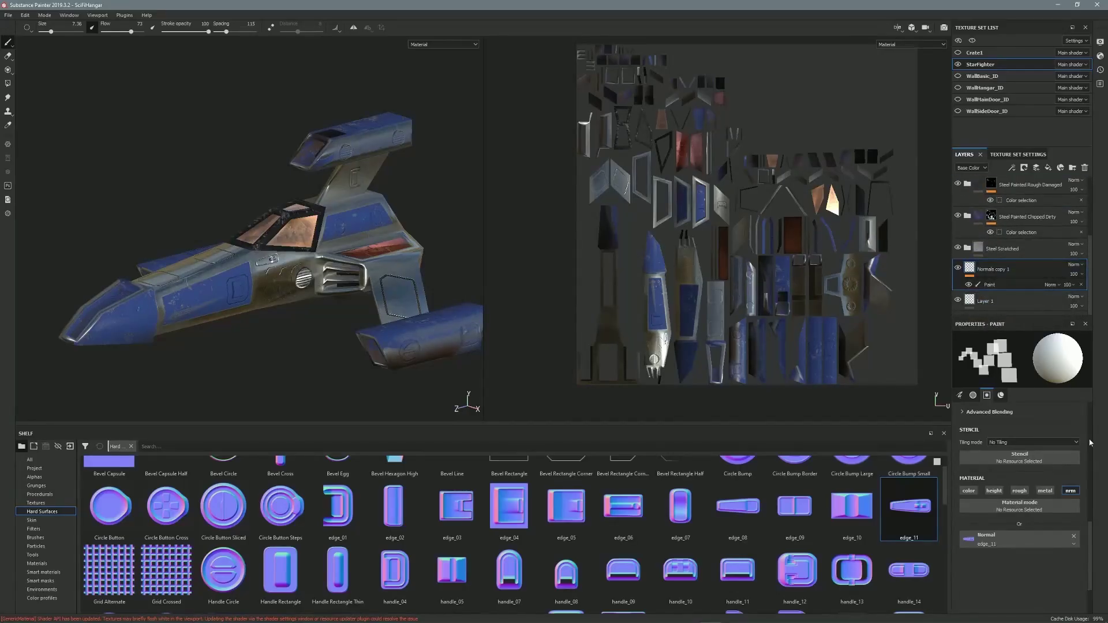
{"action": "left_click", "coordinate": [1004, 248]}
{"action": "left_click", "coordinate": [1009, 280]}
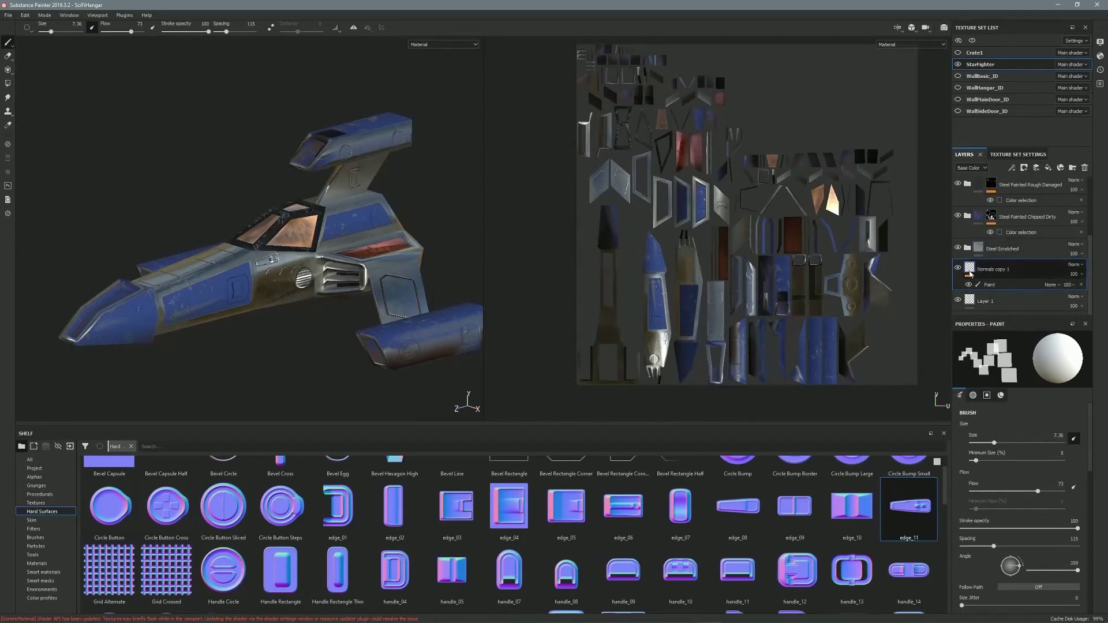
{"action": "right_click", "coordinate": [1008, 271]}
{"action": "left_click", "coordinate": [1029, 613]}
- Assign the Normals copy 1 anchor point as Micro Normal in the Dirt generator of Steel Scratched and turn Micro Normal on
{"action": "left_click_drag", "start_coordinate": [1090, 252], "coordinate": [1099, 226]}
{"action": "left_click", "coordinate": [967, 291]}
{"action": "scroll", "coordinate": [1092, 249], "scroll_direction": "down", "scroll_amount": 3}
{"action": "left_click", "coordinate": [1016, 269]}
{"action": "scroll", "coordinate": [1047, 536], "scroll_direction": "down", "scroll_amount": 5}
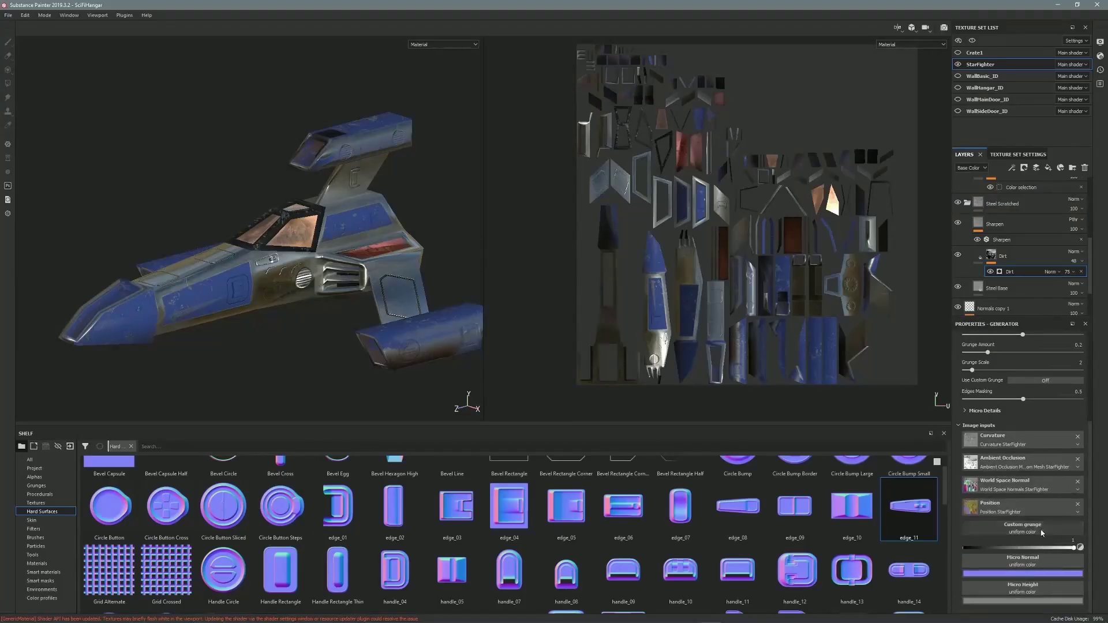
{"action": "left_click", "coordinate": [1032, 562]}
{"action": "left_click", "coordinate": [1043, 439]}
{"action": "left_click", "coordinate": [1041, 474]}
{"action": "scroll", "coordinate": [1050, 533], "scroll_direction": "down", "scroll_amount": 2}
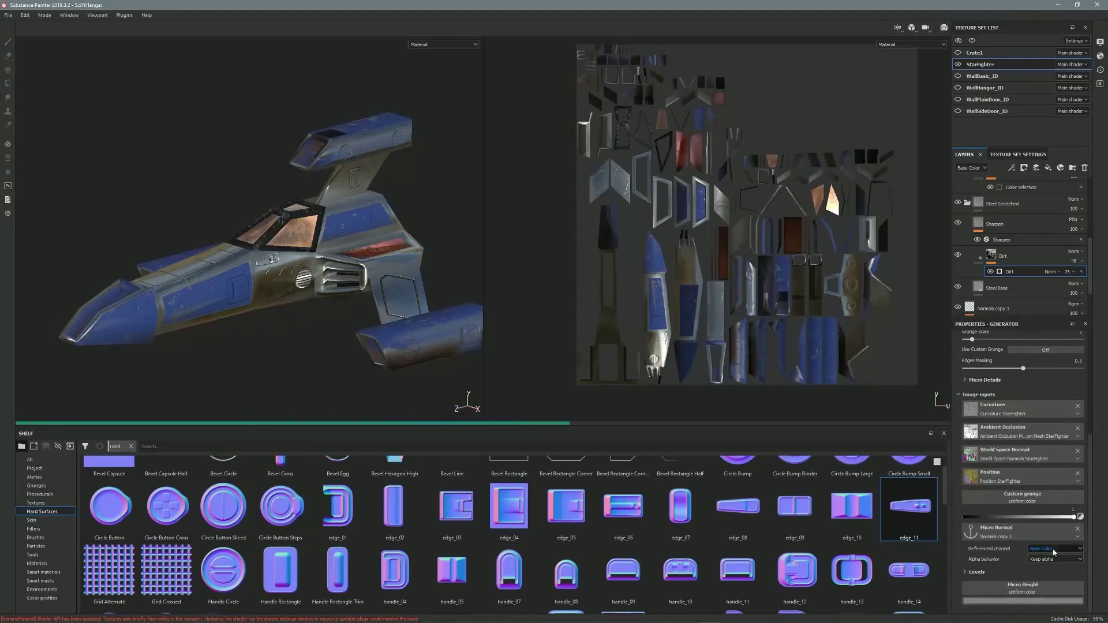
{"action": "scroll", "coordinate": [974, 499], "scroll_direction": "up", "scroll_amount": 4}
{"action": "left_click", "coordinate": [981, 495]}
- Collapse the Steel Scratched group, expand the blue painted steel group above it and open the Mask Editor generator on its Paint layer
{"action": "left_click", "coordinate": [968, 205]}
{"action": "mouse_move", "coordinate": [1091, 252]}
{"action": "left_mouse_down"}
{"action": "mouse_move", "coordinate": [1092, 214]}
{"action": "mouse_move", "coordinate": [1091, 268]}
{"action": "left_mouse_up"}
{"action": "left_click", "coordinate": [968, 274]}
{"action": "scroll", "coordinate": [1060, 265], "scroll_direction": "down", "scroll_amount": 1}
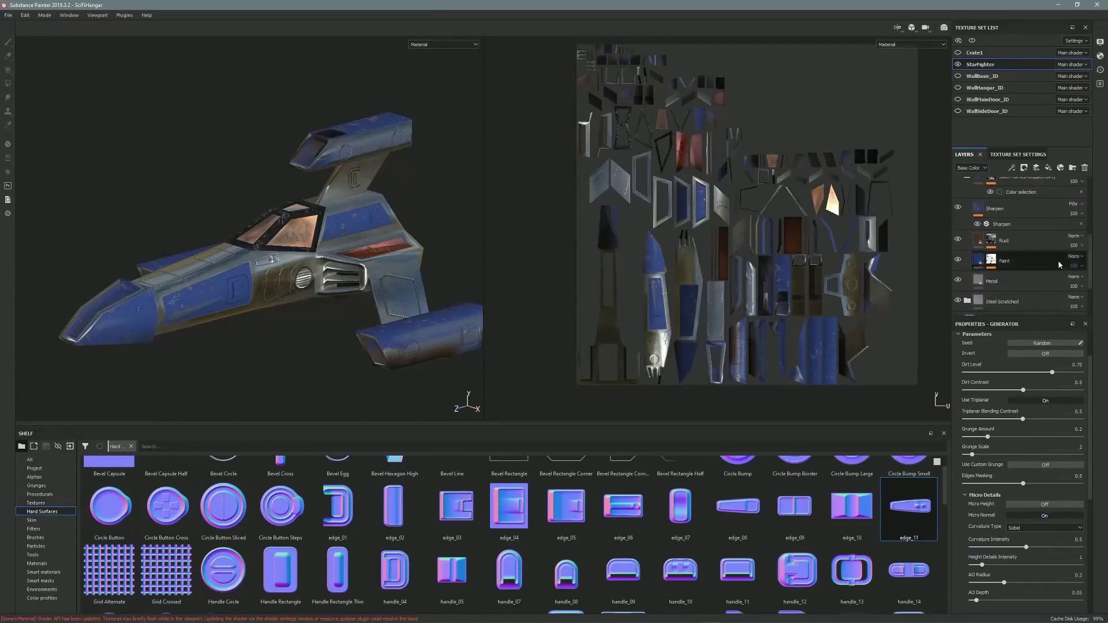
{"action": "left_click", "coordinate": [959, 261]}
{"action": "left_click", "coordinate": [992, 262]}
{"action": "left_click", "coordinate": [1018, 278]}
- Examine the Paint layer's Mask Editor parameters and image inputs for a slot that could take the anchor point
{"action": "scroll", "coordinate": [1096, 539], "scroll_direction": "down", "scroll_amount": 8}
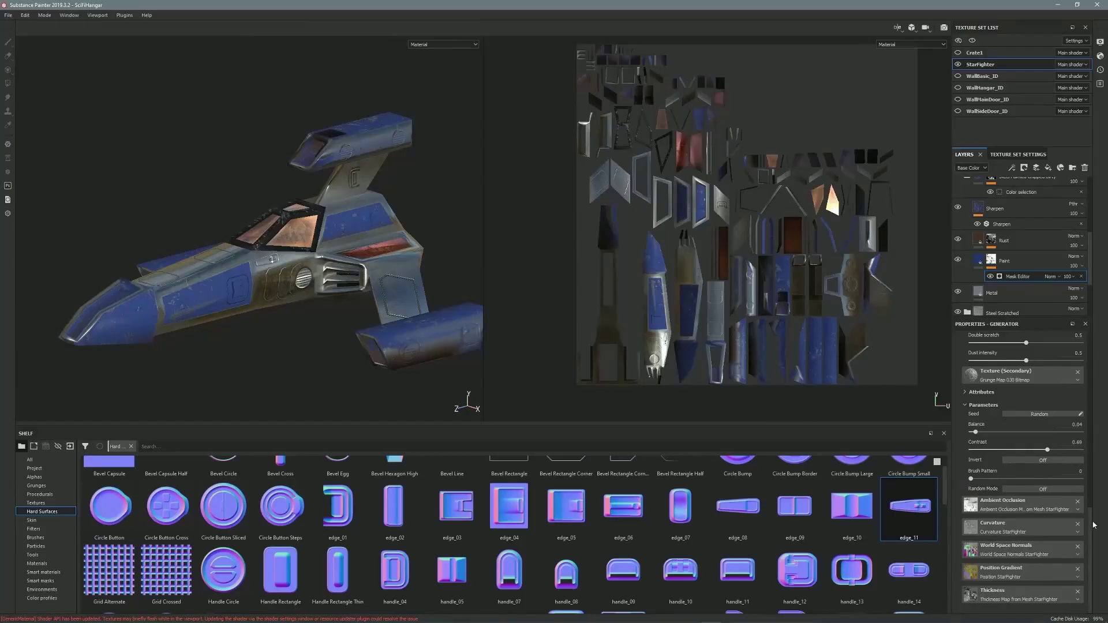
{"action": "scroll", "coordinate": [1095, 513], "scroll_direction": "up", "scroll_amount": 8}
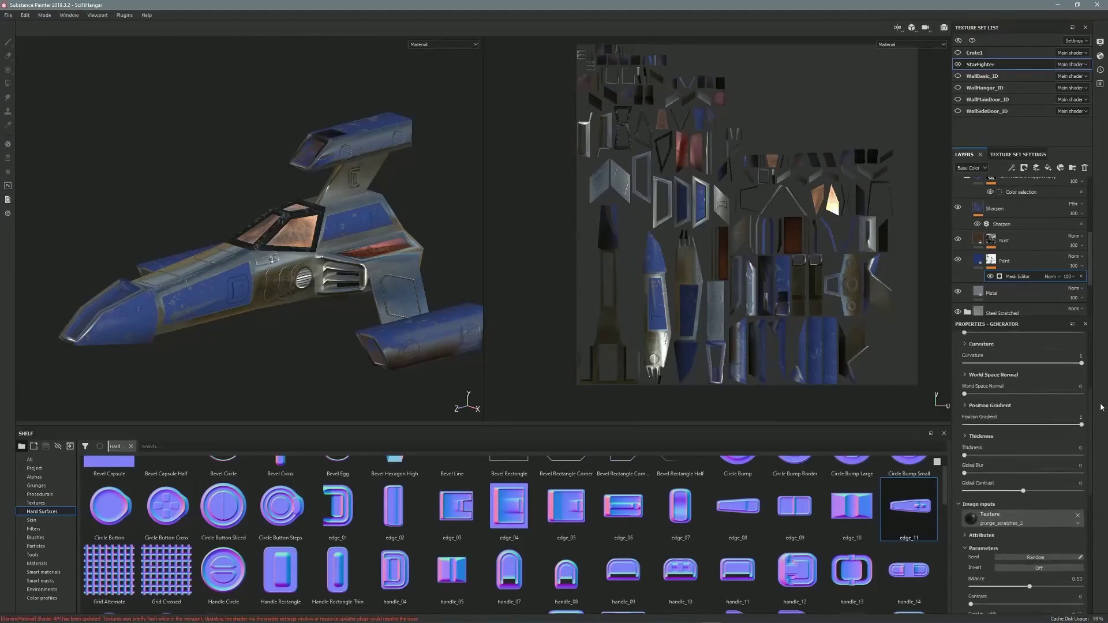
{"action": "scroll", "coordinate": [1096, 401], "scroll_direction": "down", "scroll_amount": 4}
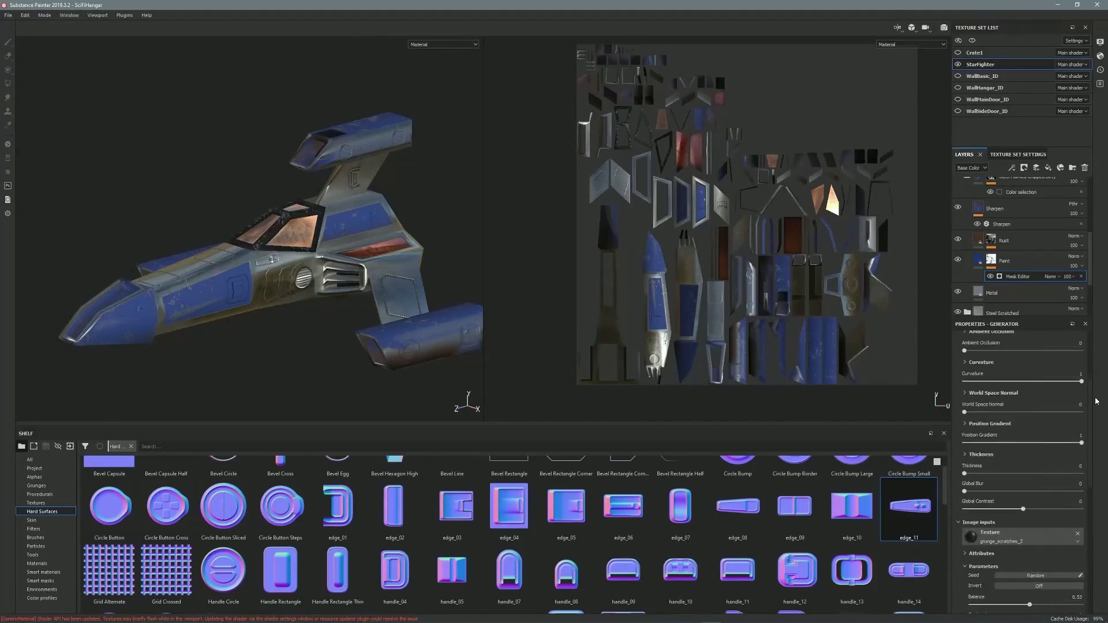
{"action": "scroll", "coordinate": [1096, 401], "scroll_direction": "down", "scroll_amount": 5}
{"action": "left_click", "coordinate": [965, 382]}
{"action": "scroll", "coordinate": [974, 408], "scroll_direction": "down", "scroll_amount": 7}
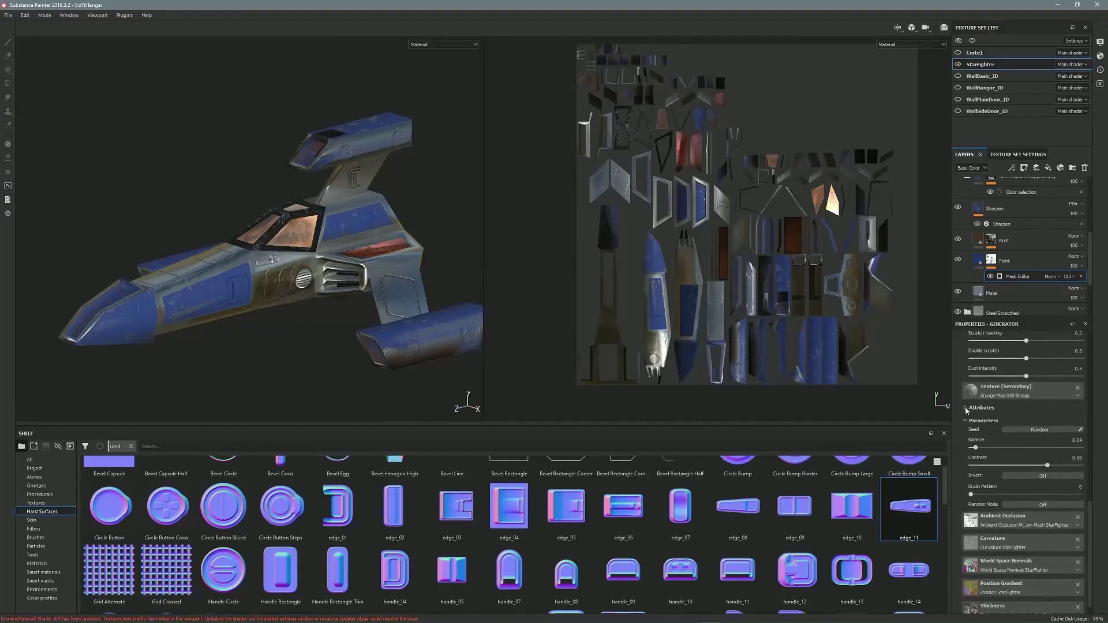
{"action": "scroll", "coordinate": [1097, 495], "scroll_direction": "down", "scroll_amount": 1}
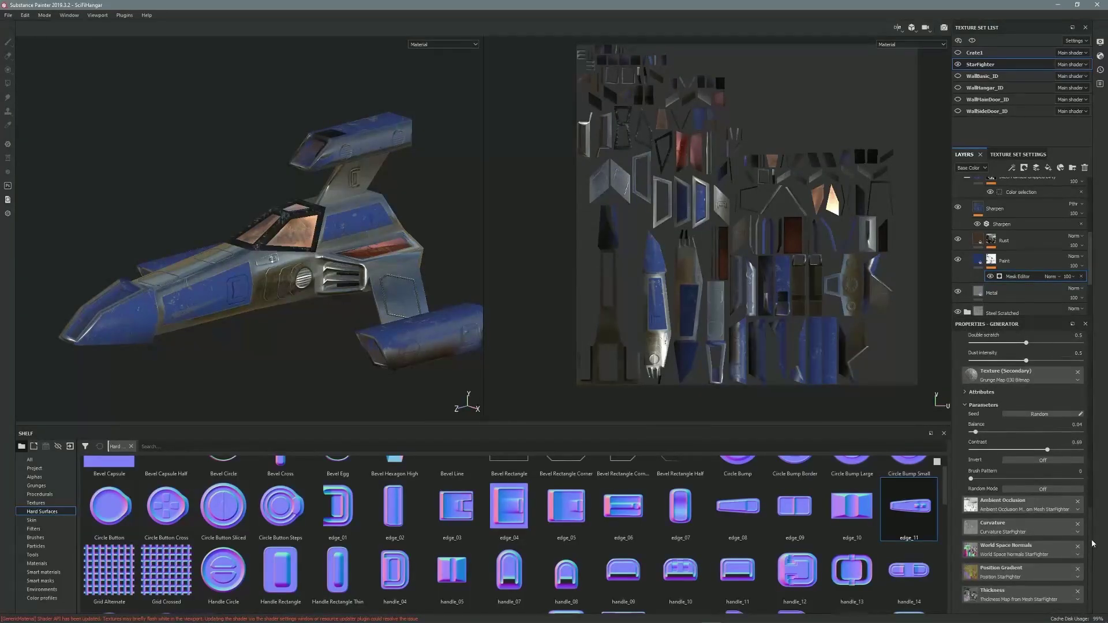
{"action": "scroll", "coordinate": [1093, 545], "scroll_direction": "up", "scroll_amount": 12}
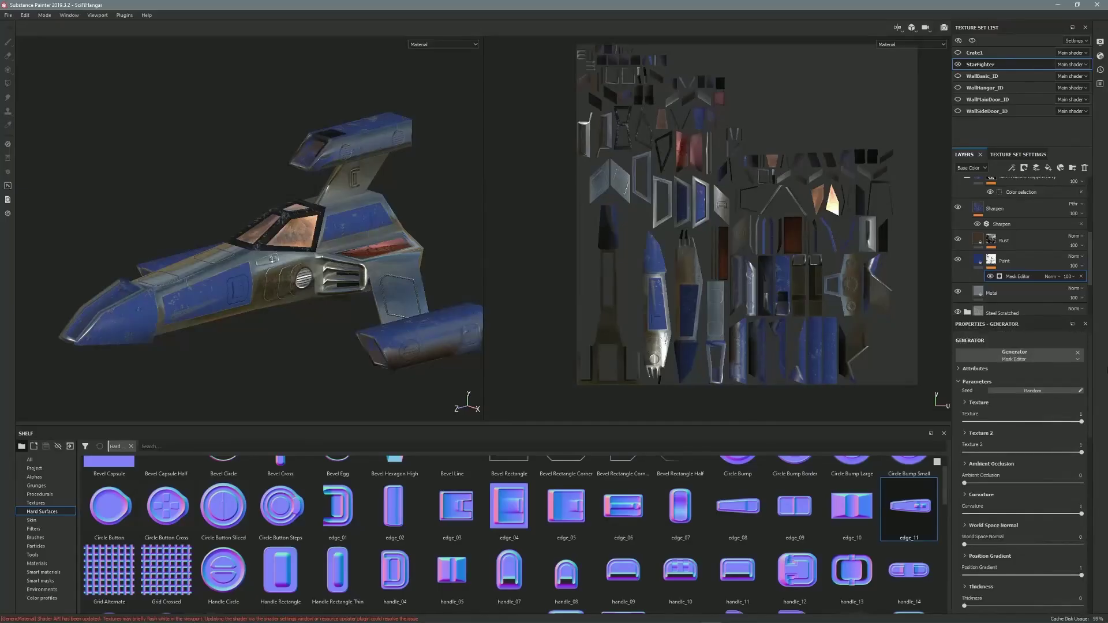
{"action": "left_click", "coordinate": [991, 263]}
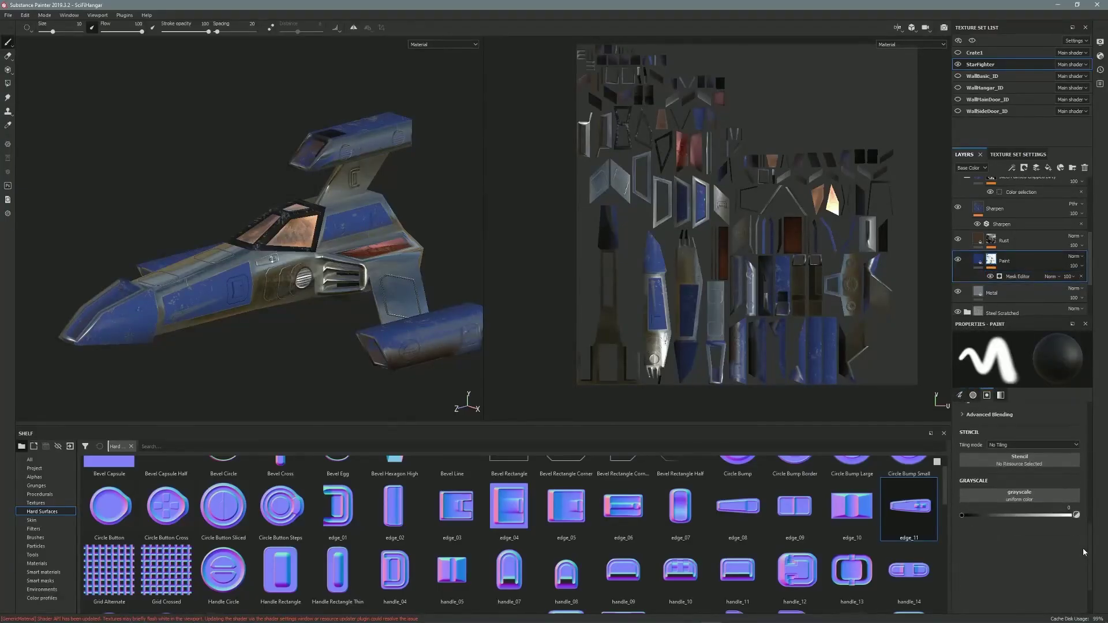
{"action": "left_click", "coordinate": [1011, 279]}
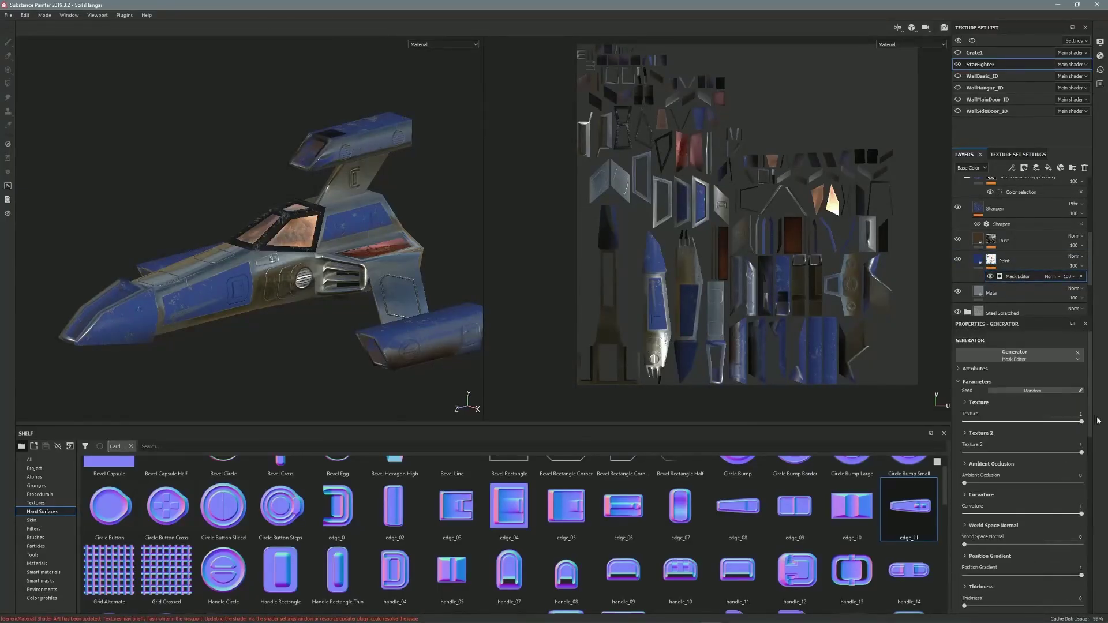
{"action": "left_click_drag", "start_coordinate": [1098, 420], "coordinate": [1085, 599]}
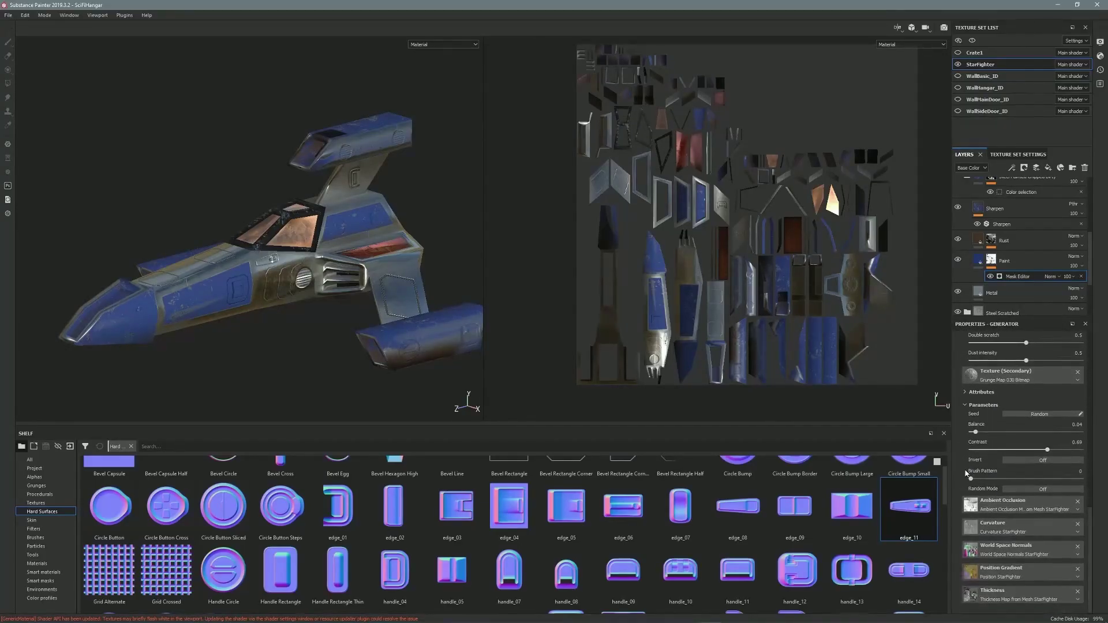
{"action": "left_click", "coordinate": [965, 393]}
{"action": "left_click", "coordinate": [963, 394]}
{"action": "left_click_drag", "start_coordinate": [1089, 521], "coordinate": [1102, 340]}
{"action": "left_click", "coordinate": [1015, 240]}
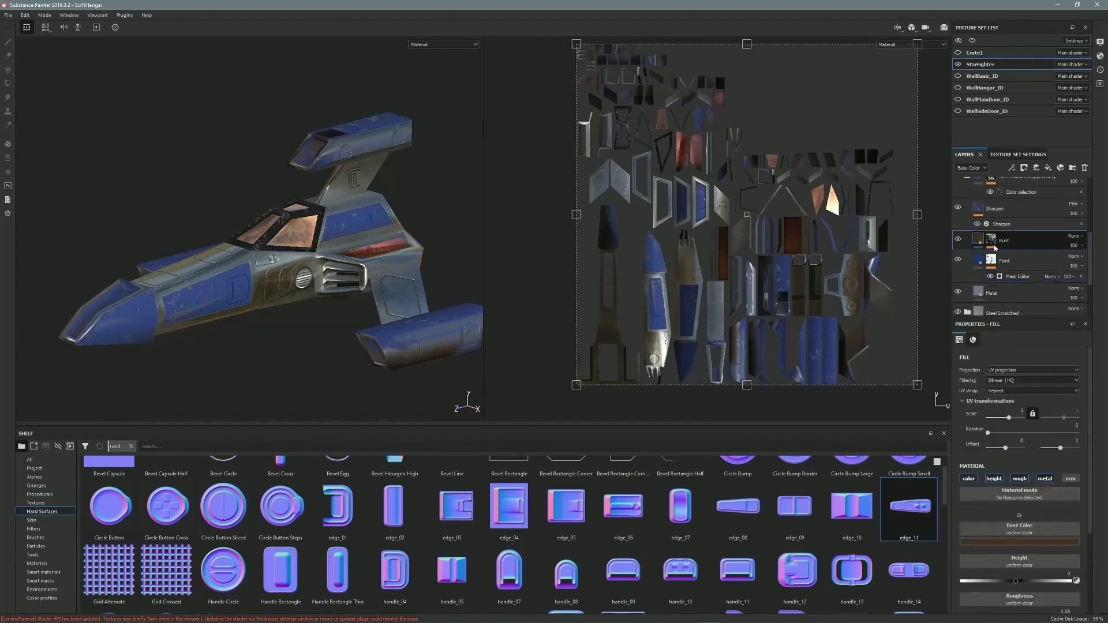
- Hide the StarFighter texture set and show only Crate1 to view it up close
{"action": "left_click_drag", "start_coordinate": [343, 254], "coordinate": [386, 261], "text": "alt"}
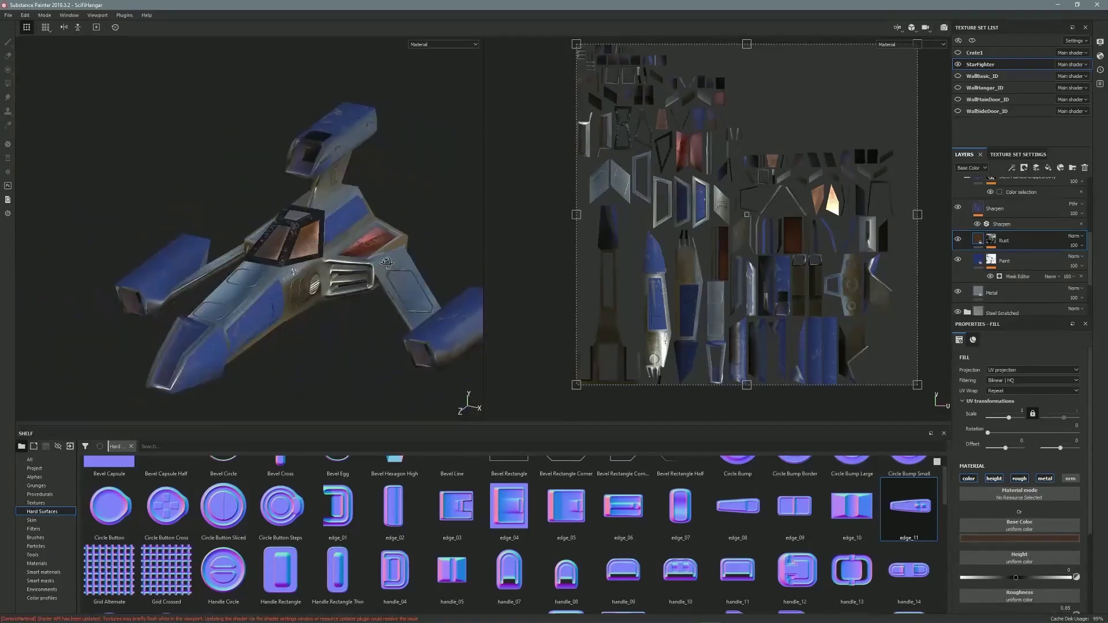
{"action": "left_click", "coordinate": [959, 76]}
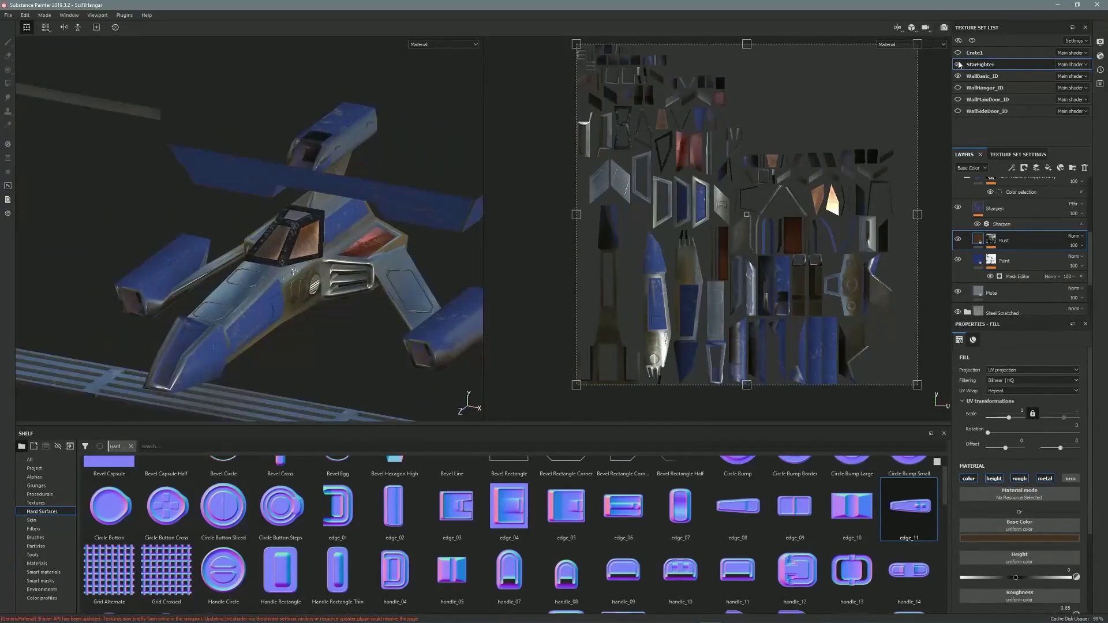
{"action": "left_click", "coordinate": [959, 65]}
{"action": "scroll", "coordinate": [376, 235], "scroll_direction": "down", "scroll_amount": 3}
{"action": "left_click_drag", "start_coordinate": [376, 235], "coordinate": [349, 235], "text": "alt"}
{"action": "left_click", "coordinate": [958, 76]}
{"action": "left_click", "coordinate": [958, 53]}
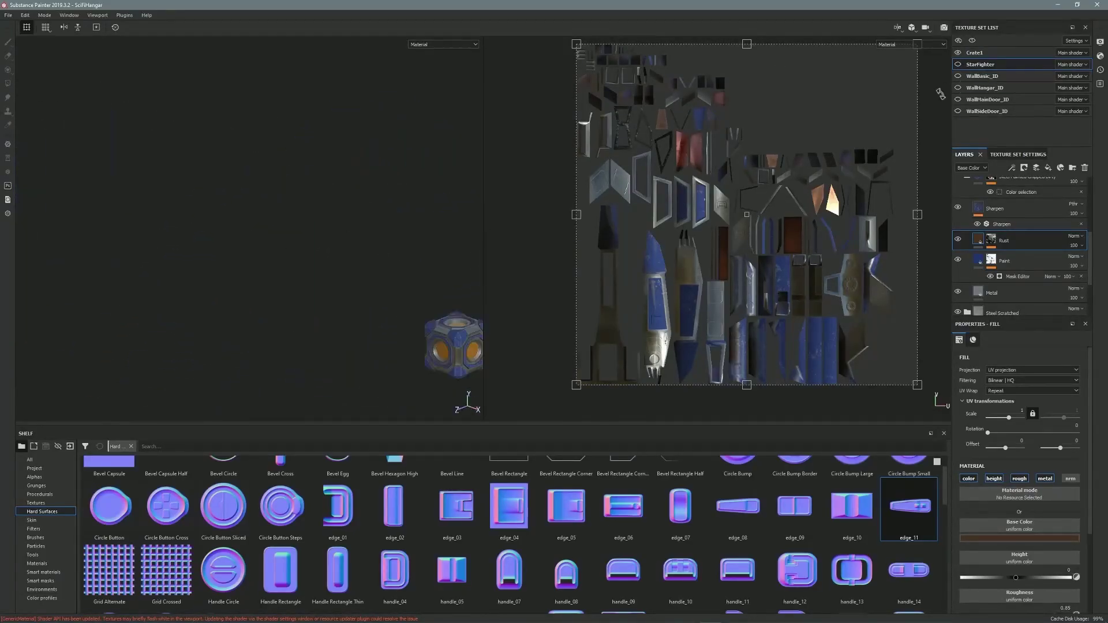
{"action": "middle_click_drag", "start_coordinate": [456, 341], "coordinate": [312, 248], "text": "alt"}
{"action": "scroll", "coordinate": [311, 254], "scroll_direction": "up", "scroll_amount": 6}
{"action": "scroll", "coordinate": [346, 231], "scroll_direction": "down", "scroll_amount": 2}
{"action": "mouse_move", "coordinate": [303, 245]}
{"action": "left_mouse_down", "text": "alt"}
{"action": "mouse_move", "coordinate": [349, 255]}
{"action": "mouse_move", "coordinate": [267, 254]}
{"action": "mouse_move", "coordinate": [297, 257]}
{"action": "left_mouse_up", "text": "alt"}
- Hide Crate1 and isolate the WallMainDoor_ID texture set, framing the whole door wall from the front
{"action": "left_click", "coordinate": [958, 52]}
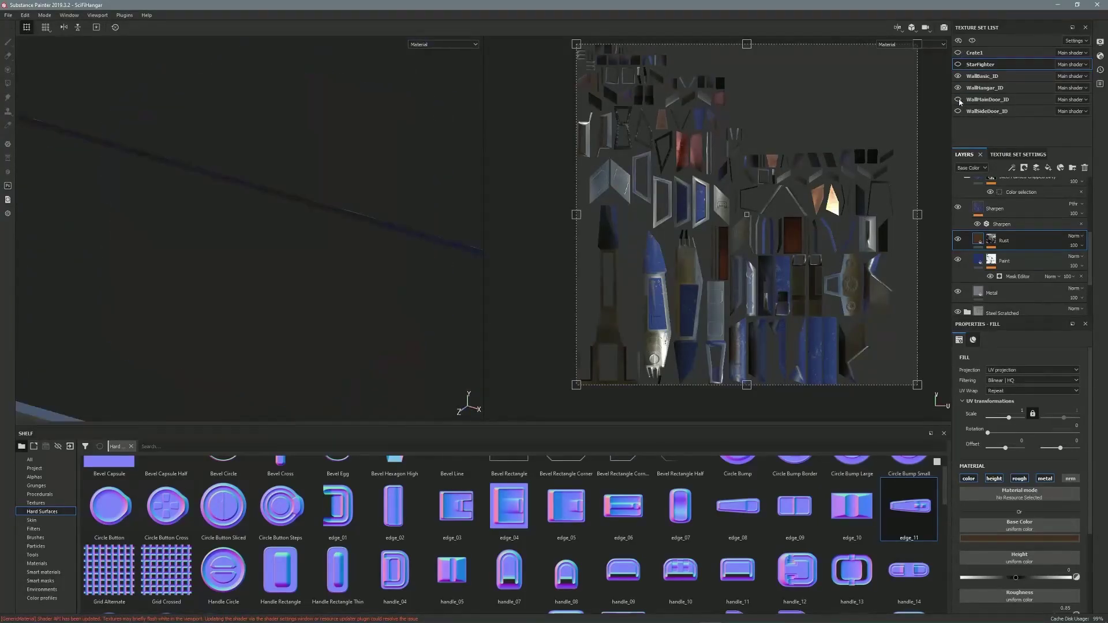
{"action": "left_click_drag", "start_coordinate": [959, 101], "coordinate": [958, 111]}
{"action": "middle_click_drag", "start_coordinate": [351, 207], "coordinate": [229, 338], "text": "alt"}
{"action": "left_click_drag", "start_coordinate": [229, 338], "coordinate": [340, 222], "text": "alt"}
{"action": "left_click", "coordinate": [958, 112]}
{"action": "scroll", "coordinate": [296, 247], "scroll_direction": "down", "scroll_amount": 8}
{"action": "scroll", "coordinate": [295, 247], "scroll_direction": "down", "scroll_amount": 1}
{"action": "middle_click_drag", "start_coordinate": [346, 243], "coordinate": [325, 275], "text": "alt"}
{"action": "scroll", "coordinate": [1019, 238], "scroll_direction": "up", "scroll_amount": 5}
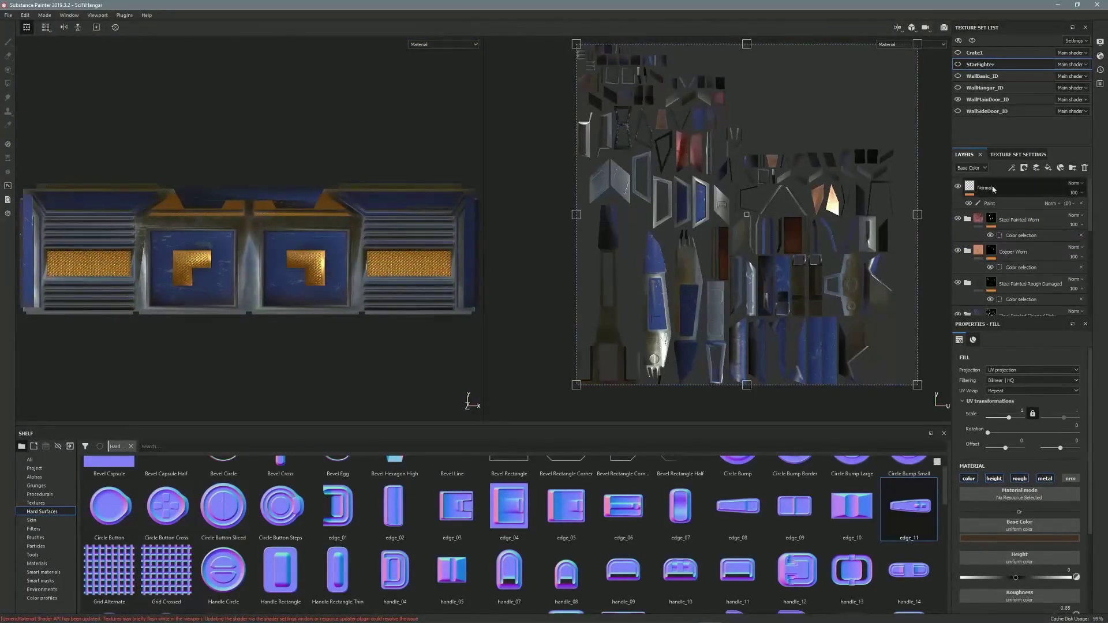
- Select the WallMainDoor_ID texture set and add a layer with a paint effect above Aluminium Insulator
{"action": "left_click", "coordinate": [987, 99]}
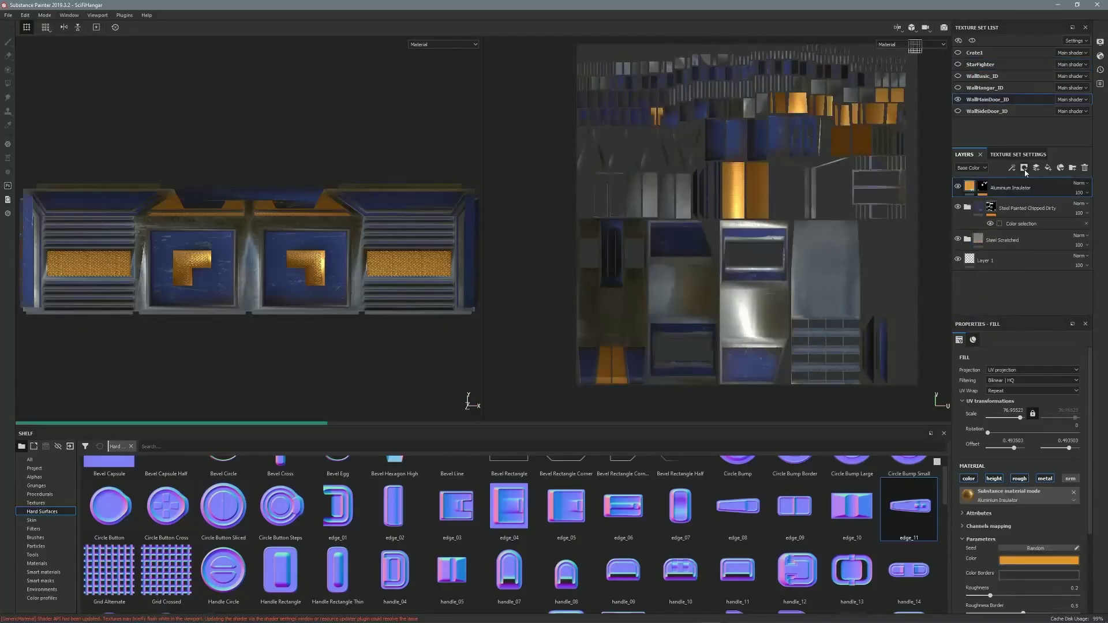
{"action": "left_click", "coordinate": [1011, 167]}
{"action": "left_click", "coordinate": [1034, 190]}
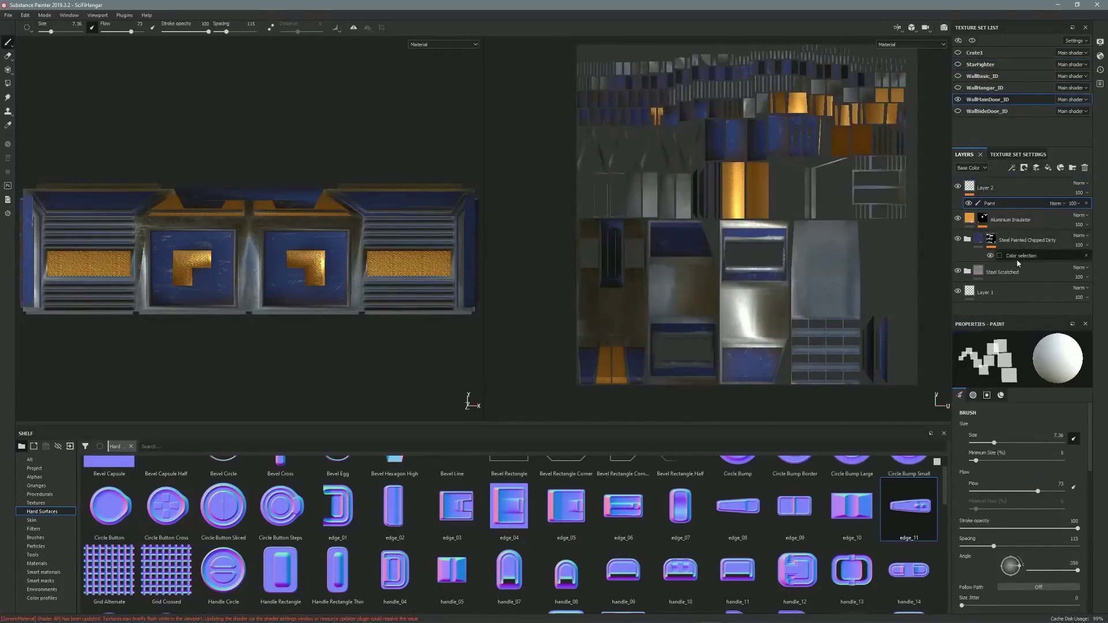
- Load Bevel Rectangle Corner as the brush's normal map, turn on symmetry and stamp it below the gold inlays on both door panels
{"action": "scroll", "coordinate": [248, 249], "scroll_direction": "up", "scroll_amount": 10}
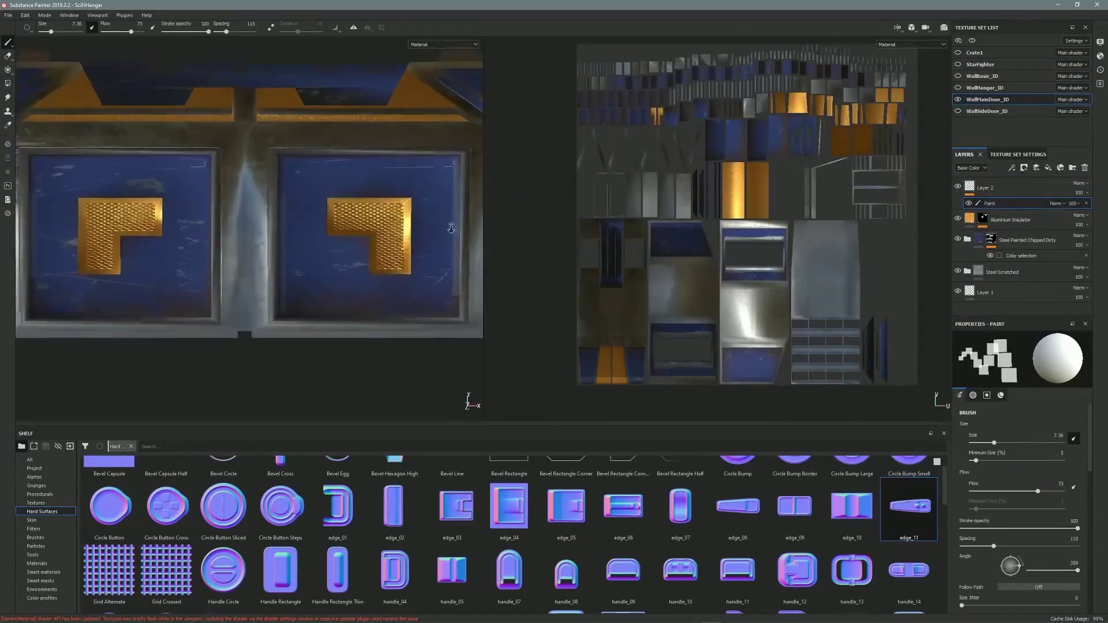
{"action": "scroll", "coordinate": [944, 488], "scroll_direction": "up", "scroll_amount": 1}
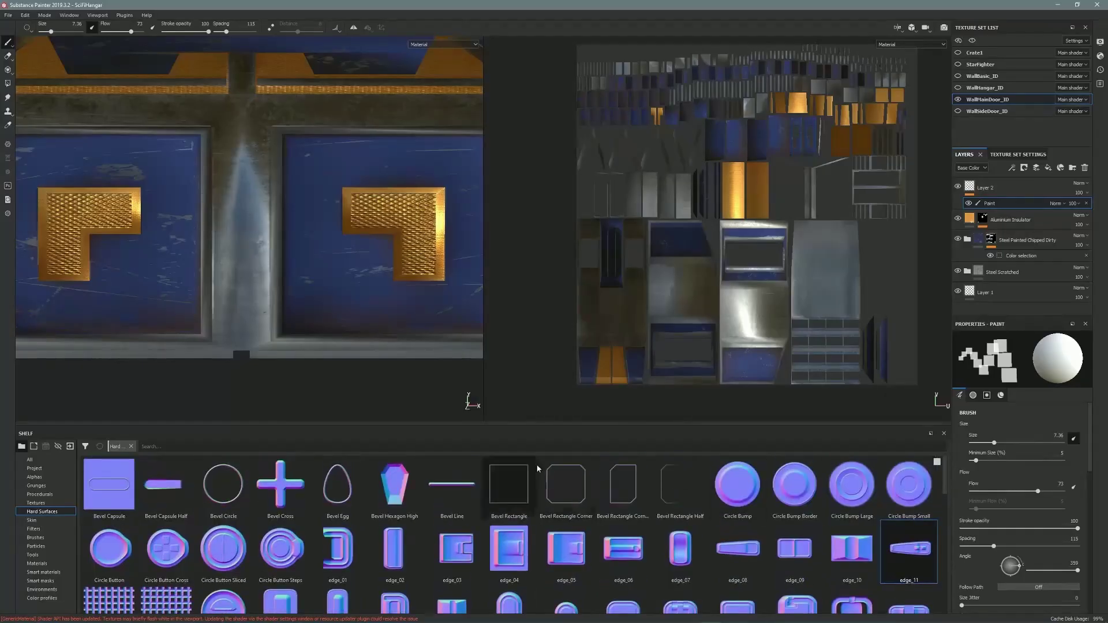
{"action": "mouse_move", "coordinate": [566, 485]}
{"action": "left_mouse_down"}
{"action": "mouse_move", "coordinate": [514, 491]}
{"action": "mouse_move", "coordinate": [511, 556]}
{"action": "mouse_move", "coordinate": [1026, 551]}
{"action": "left_mouse_up"}
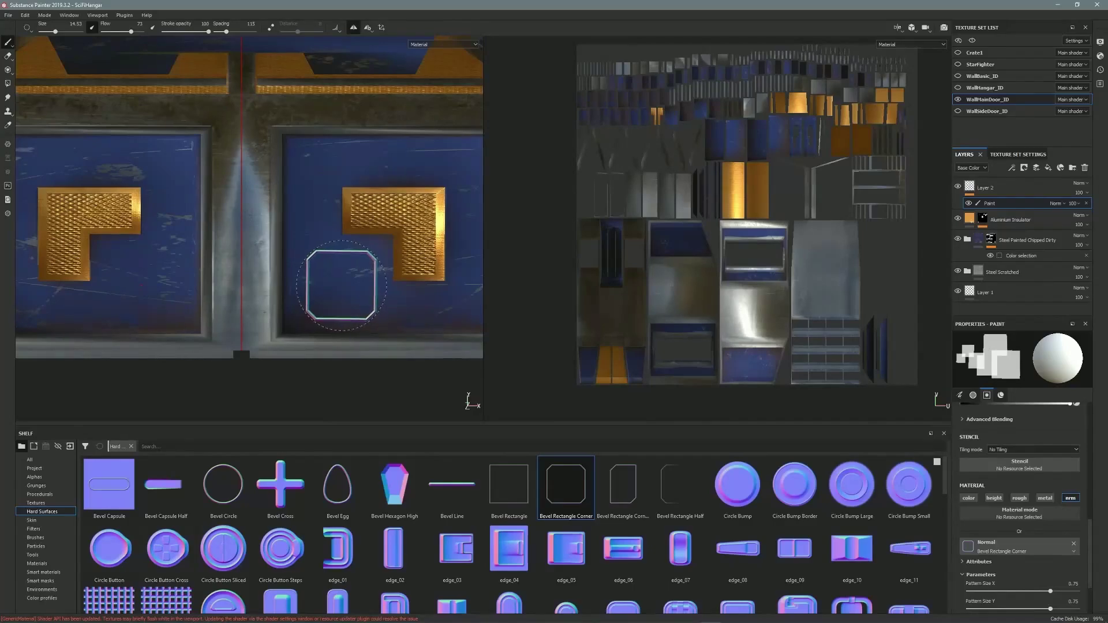
{"action": "left_click_drag", "start_coordinate": [433, 193], "coordinate": [401, 197], "text": "alt"}
- Stamp Bevel Rectangle Corner Thin in the remaining corners of the door panels and edge_04 inside the large lower bevel at size 7.67
{"action": "left_click_drag", "start_coordinate": [613, 477], "coordinate": [990, 545]}
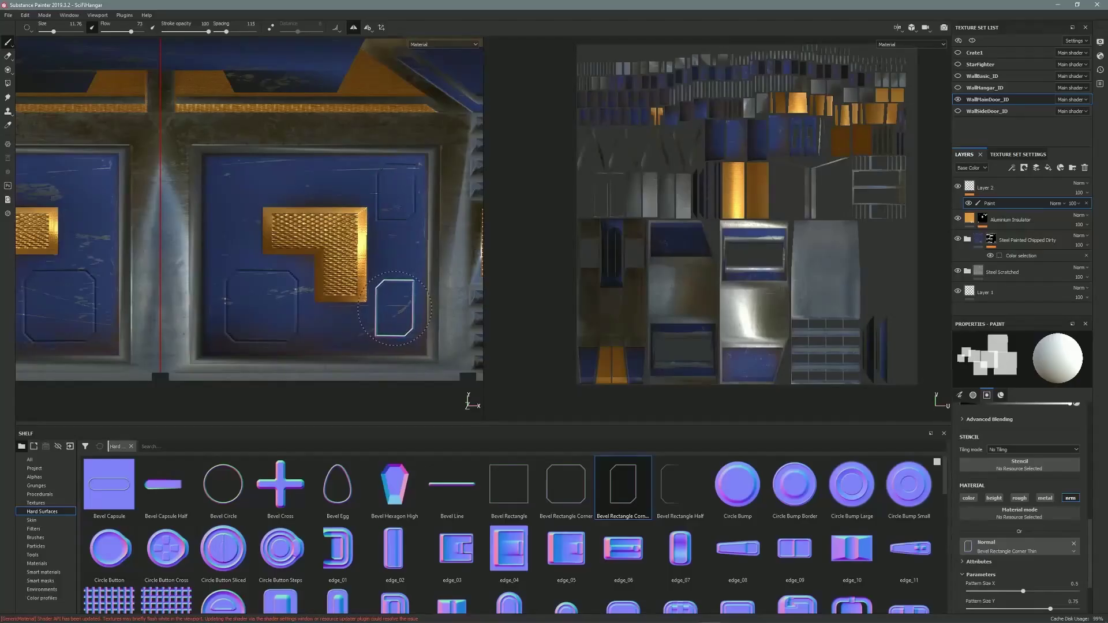
{"action": "middle_click_drag", "start_coordinate": [344, 171], "coordinate": [393, 115], "text": "alt"}
{"action": "left_click_drag", "start_coordinate": [509, 548], "coordinate": [992, 546]}
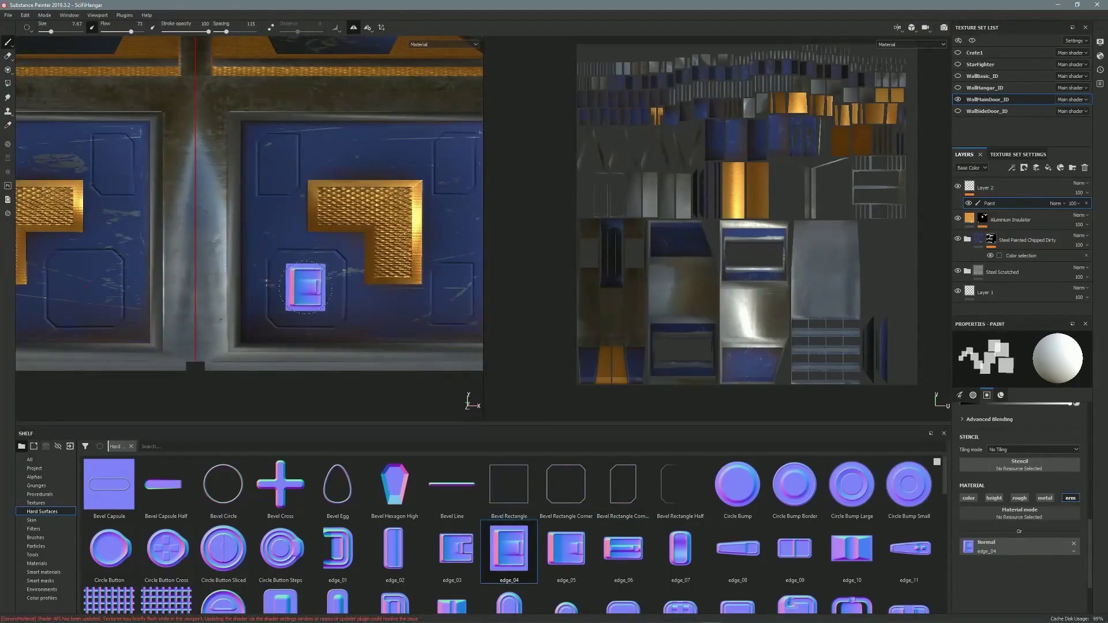
- Load handle_12 as the brush's normal map and stamp it on the steel side wall of the main door
{"action": "middle_click_drag", "start_coordinate": [306, 287], "coordinate": [251, 210], "text": "alt"}
{"action": "left_click_drag", "start_coordinate": [251, 210], "coordinate": [375, 176], "text": "alt"}
{"action": "middle_click_drag", "start_coordinate": [375, 176], "coordinate": [369, 225], "text": "alt"}
{"action": "left_click_drag", "start_coordinate": [945, 489], "coordinate": [946, 531]}
{"action": "left_click_drag", "start_coordinate": [795, 508], "coordinate": [991, 547]}
{"action": "mouse_move", "coordinate": [347, 240]}
{"action": "left_mouse_down", "text": "alt"}
{"action": "mouse_move", "coordinate": [329, 241]}
{"action": "mouse_move", "coordinate": [338, 254]}
{"action": "left_mouse_up", "text": "alt"}
{"action": "left_click", "coordinate": [332, 245]}
- Load Niche Rectangle Bottom as the brush's normal map and stamp it below the handle on the steel side wall
{"action": "mouse_move", "coordinate": [565, 571]}
{"action": "left_mouse_down"}
{"action": "mouse_move", "coordinate": [628, 549]}
{"action": "mouse_move", "coordinate": [733, 447]}
{"action": "mouse_move", "coordinate": [991, 547]}
{"action": "left_mouse_up"}
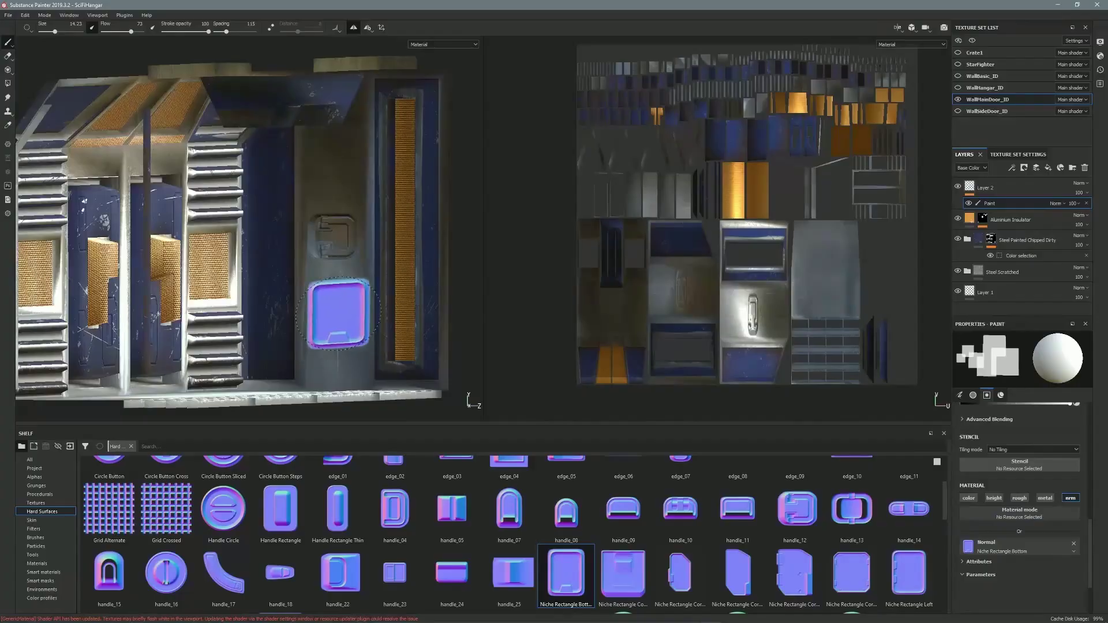
{"action": "left_click_drag", "start_coordinate": [338, 320], "coordinate": [334, 319], "text": "alt"}
{"action": "left_click", "coordinate": [334, 317]}
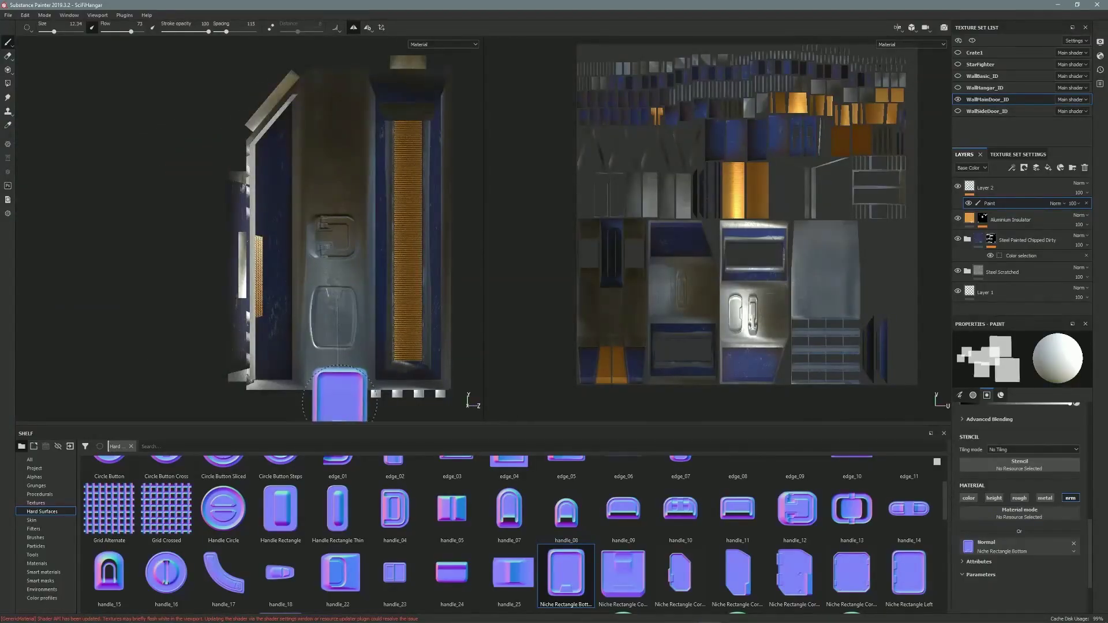
- Load Niche Rectangle Complex Wide Rounded as the brush's normal map and stamp it above the handle on the side wall at size 11.24
{"action": "left_click_drag", "start_coordinate": [1016, 549], "coordinate": [1017, 548]}
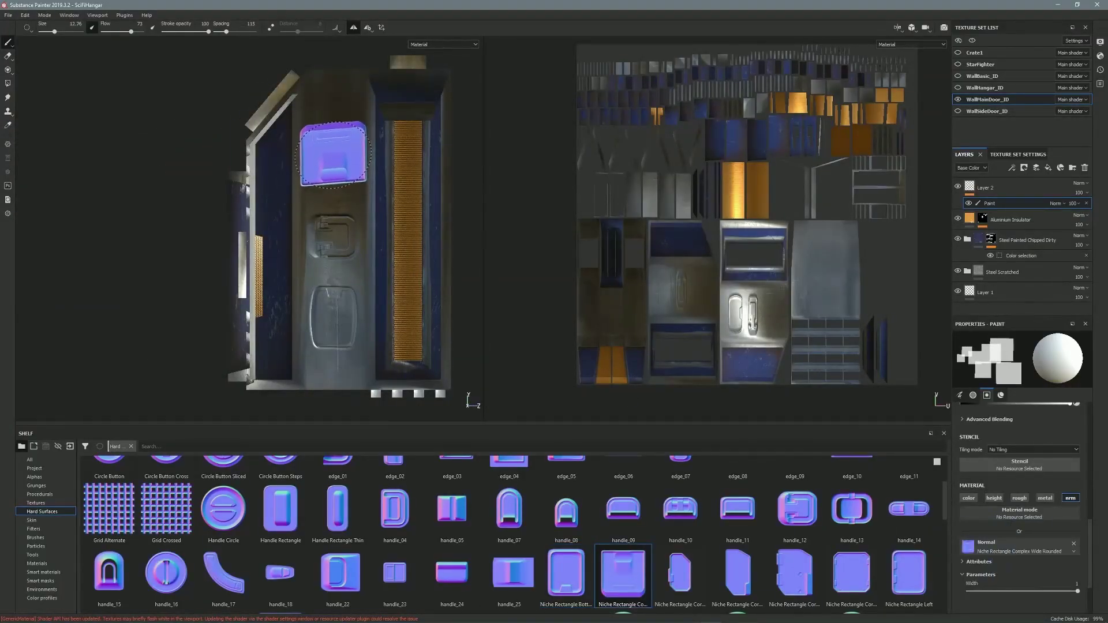
{"action": "scroll", "coordinate": [341, 141], "scroll_direction": "up", "scroll_amount": 3}
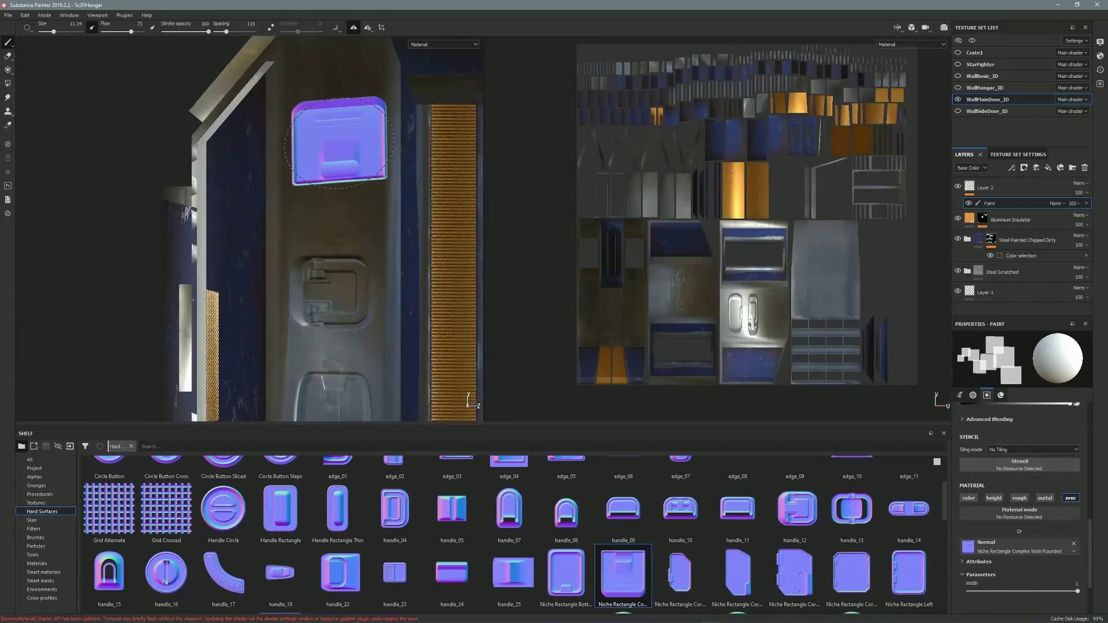
{"action": "scroll", "coordinate": [338, 145], "scroll_direction": "down", "scroll_amount": 3}
- Load Grid Crossed as the brush's normal map and stamp a row of grids along the floor ledge at size 12.07
{"action": "left_click_drag", "start_coordinate": [109, 179], "coordinate": [267, 267], "text": "alt"}
{"action": "middle_click_drag", "start_coordinate": [267, 267], "coordinate": [134, 225], "text": "alt"}
{"action": "left_click_drag", "start_coordinate": [332, 318], "coordinate": [332, 328], "text": "alt+shift"}
{"action": "left_click_drag", "start_coordinate": [167, 511], "coordinate": [1011, 554]}
{"action": "scroll", "coordinate": [249, 335], "scroll_direction": "down", "scroll_amount": 2}
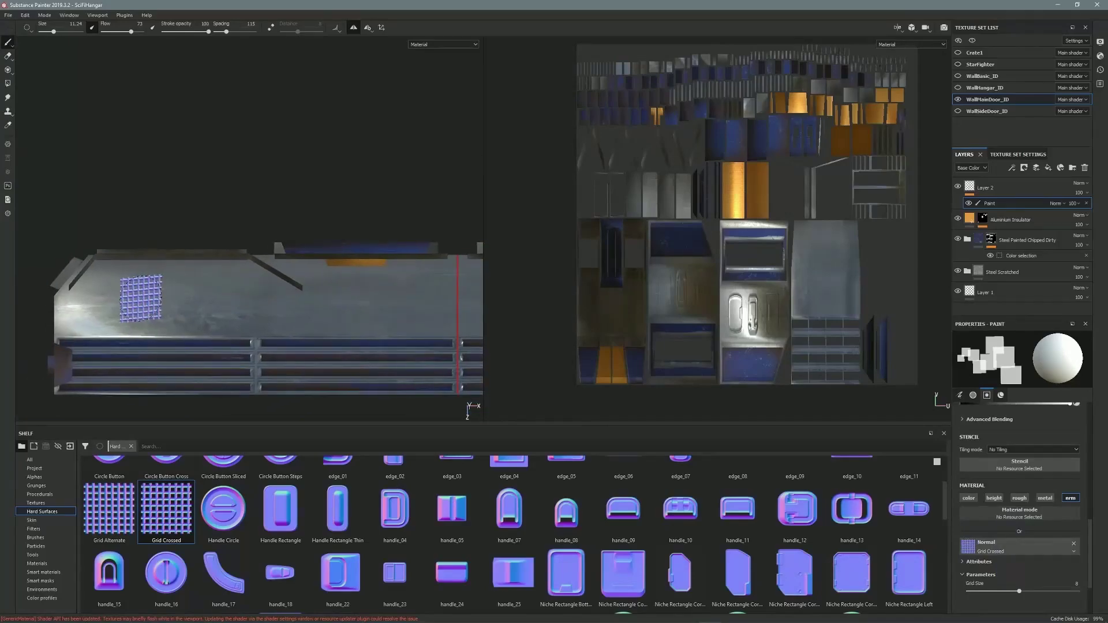
{"action": "left_click_drag", "start_coordinate": [192, 308], "coordinate": [193, 225], "text": "alt"}
{"action": "middle_click_drag", "start_coordinate": [188, 335], "coordinate": [183, 215], "text": "alt"}
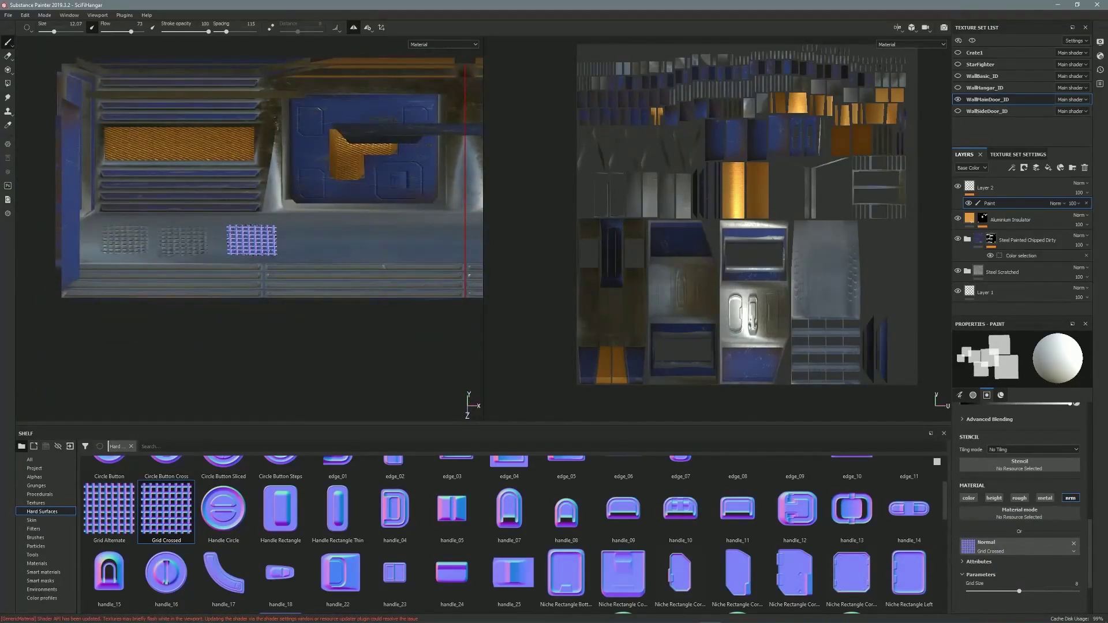
{"action": "left_click_drag", "start_coordinate": [428, 237], "coordinate": [216, 263], "text": "alt"}
- Try a Grid Crossed stamp on the outer end of the brown upper ledge and remove it
{"action": "left_click_drag", "start_coordinate": [196, 150], "coordinate": [317, 181], "text": "alt"}
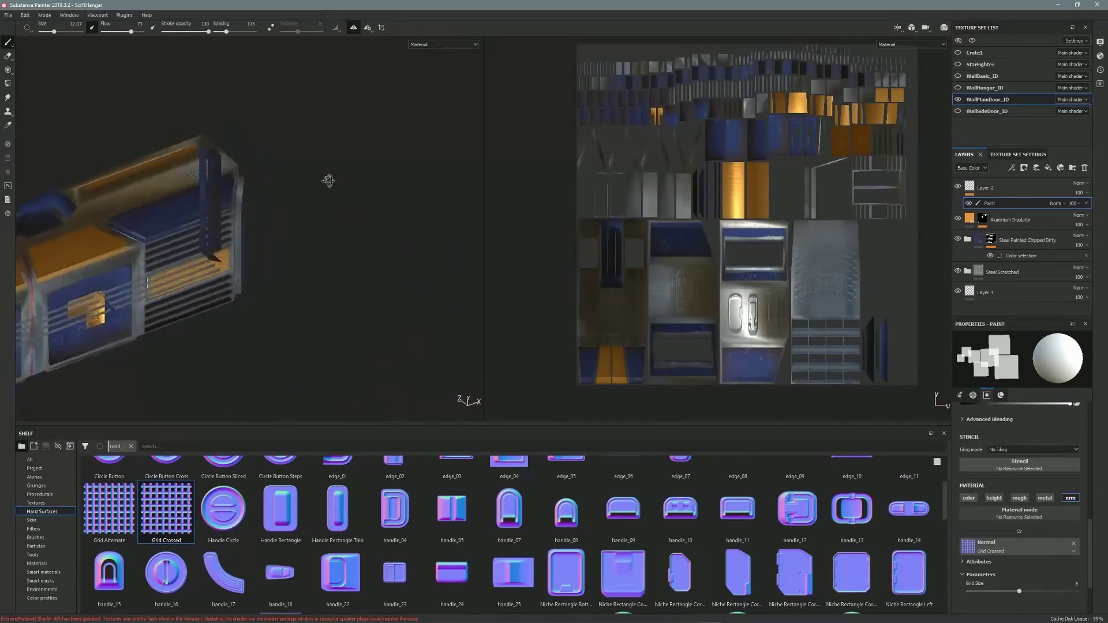
{"action": "middle_click_drag", "start_coordinate": [167, 280], "coordinate": [262, 232], "text": "alt"}
{"action": "right_click_drag", "start_coordinate": [262, 233], "coordinate": [433, 99], "text": "alt"}
{"action": "mouse_move", "coordinate": [335, 116]}
{"action": "left_mouse_down", "text": "alt"}
{"action": "mouse_move", "coordinate": [389, 178]}
{"action": "mouse_move", "coordinate": [411, 174]}
{"action": "left_mouse_up", "text": "alt"}
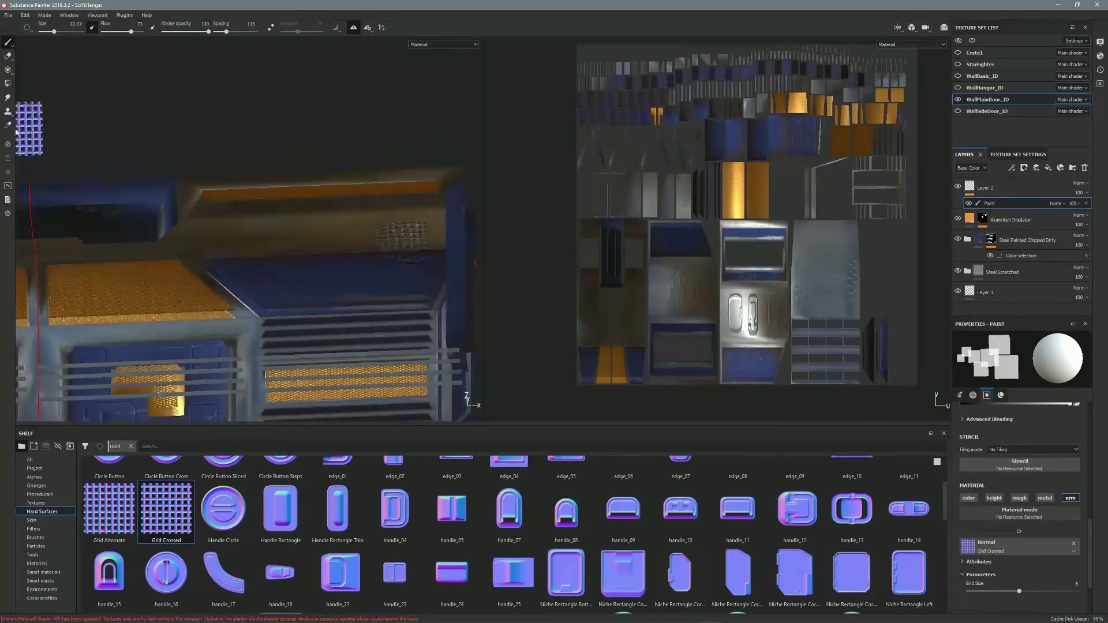
{"action": "key", "text": "e"}
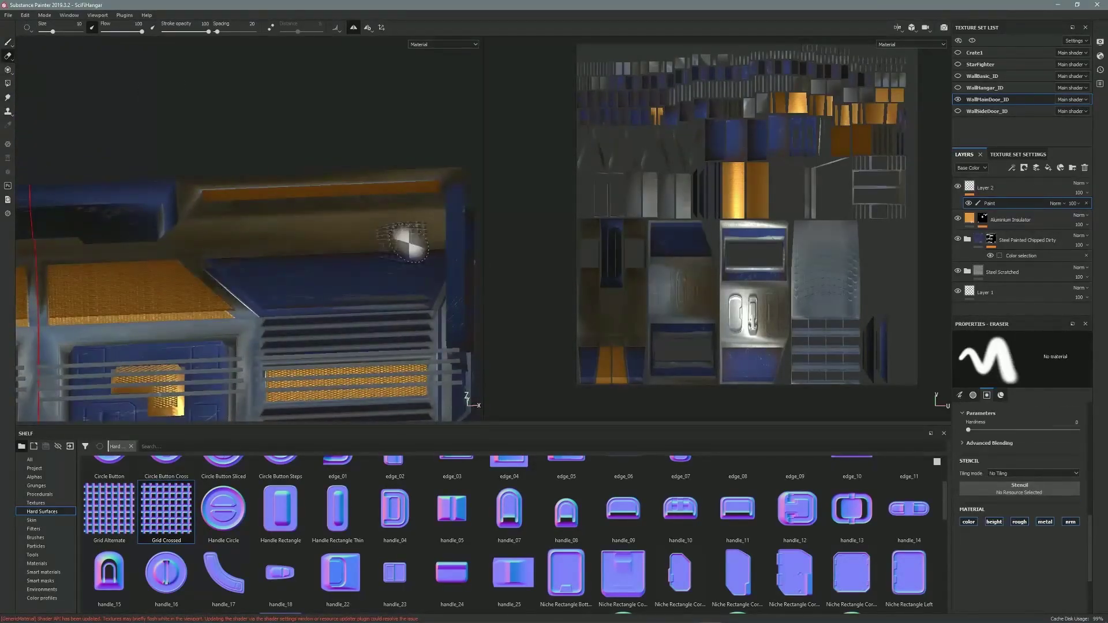
{"action": "left_click", "coordinate": [8, 43]}
- Stamp a row of Grid Crossed normals along the brown upper ledge, enlarging the brush to size 11.22 towards the outer end
{"action": "left_click_drag", "start_coordinate": [243, 250], "coordinate": [216, 231], "text": "alt"}
{"action": "right_click_drag", "start_coordinate": [217, 231], "coordinate": [286, 191], "text": "alt"}
{"action": "mouse_move", "coordinate": [287, 190]}
{"action": "left_mouse_down", "text": "alt"}
{"action": "mouse_move", "coordinate": [272, 240]}
{"action": "mouse_move", "coordinate": [313, 262]}
{"action": "mouse_move", "coordinate": [262, 245]}
{"action": "mouse_move", "coordinate": [236, 253]}
{"action": "left_mouse_up", "text": "alt"}
{"action": "middle_click_drag", "start_coordinate": [150, 259], "coordinate": [355, 209], "text": "alt"}
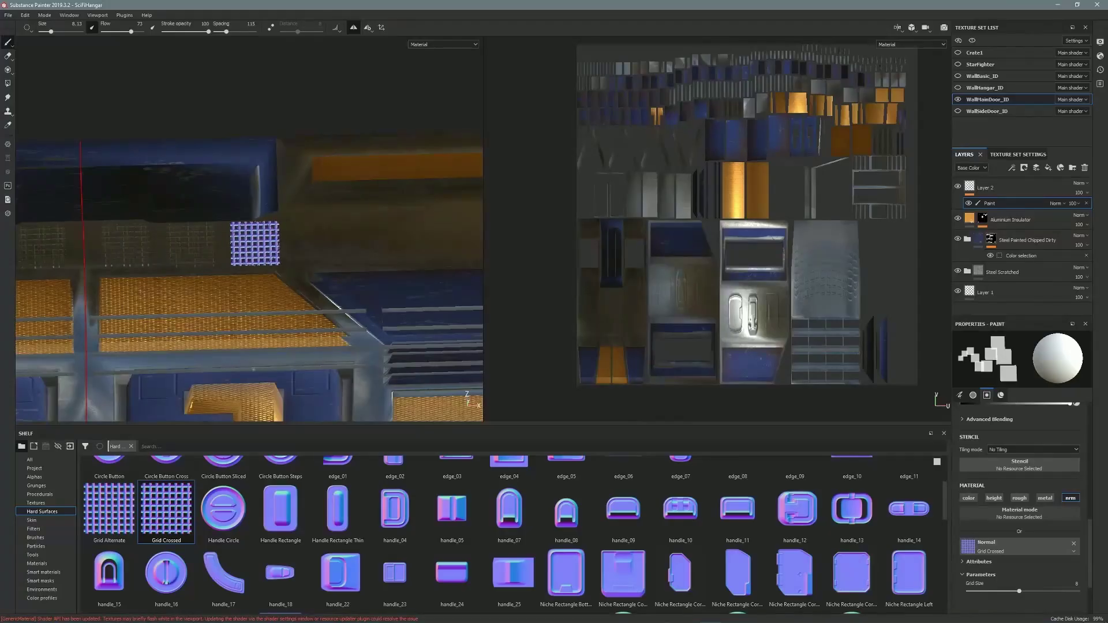
{"action": "left_click", "coordinate": [331, 235]}
{"action": "middle_click_drag", "start_coordinate": [354, 230], "coordinate": [180, 227], "text": "alt"}
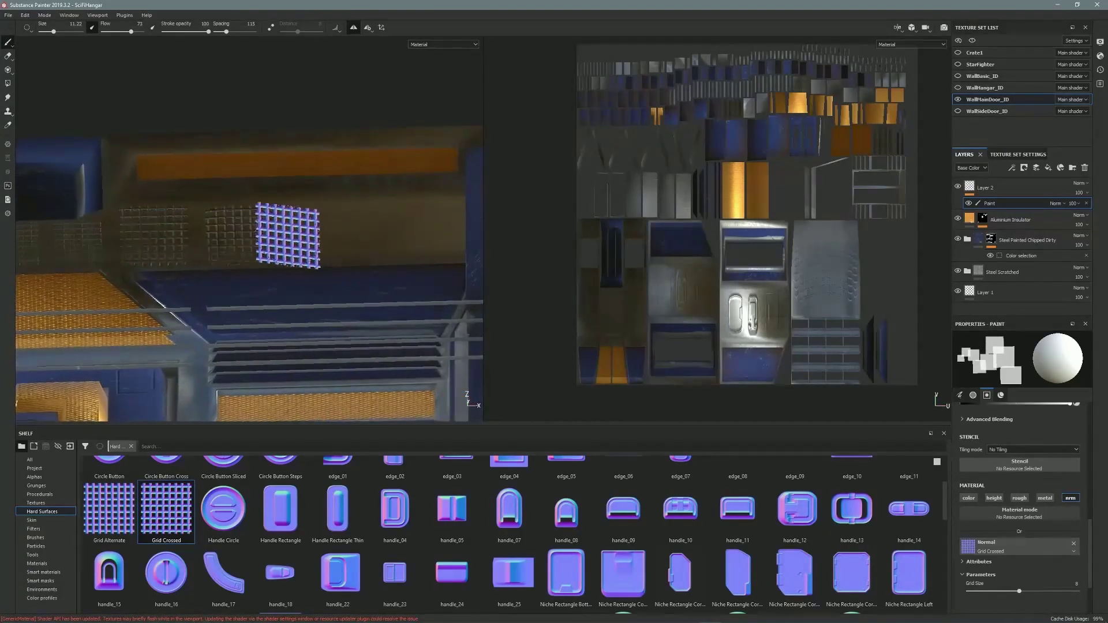
{"action": "left_click", "coordinate": [408, 233]}
- Show the WallHangar_ID texture set together with the main door wall
{"action": "right_click_drag", "start_coordinate": [404, 232], "coordinate": [282, 237], "text": "alt"}
{"action": "left_click_drag", "start_coordinate": [283, 238], "coordinate": [154, 346], "text": "alt"}
{"action": "middle_click_drag", "start_coordinate": [154, 346], "coordinate": [173, 216], "text": "alt"}
{"action": "left_click_drag", "start_coordinate": [173, 217], "coordinate": [231, 231], "text": "alt"}
{"action": "left_click", "coordinate": [959, 89]}
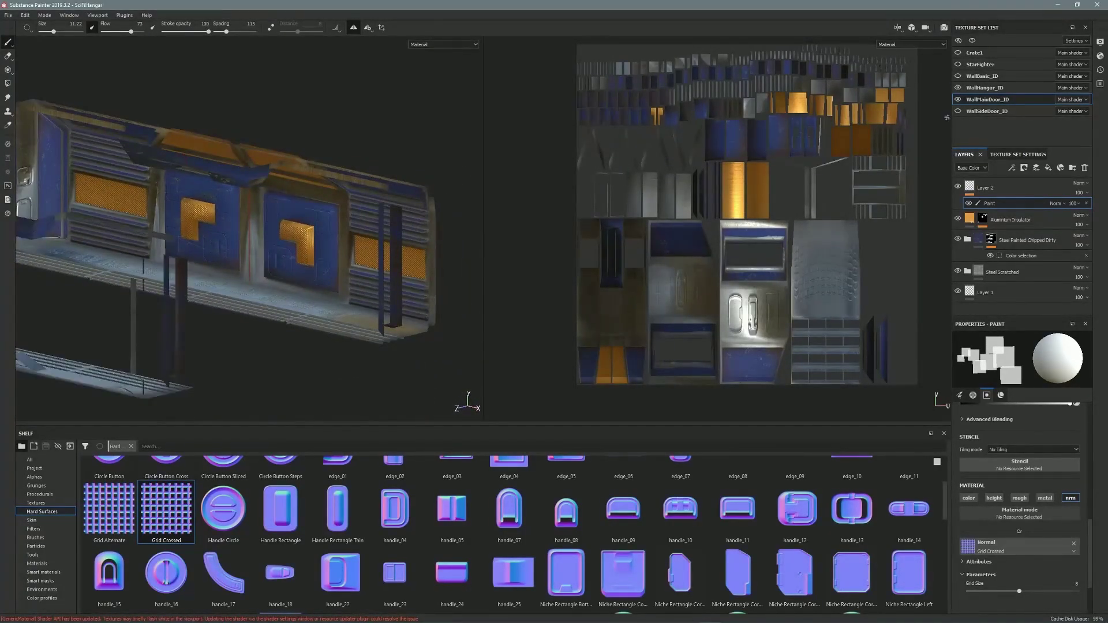
- Show only the WallHangar_ID and WallSideDoor_ID texture sets, hiding WallMainDoor_ID, and face the hangar wall's floor ledge
{"action": "left_click", "coordinate": [958, 88]}
{"action": "left_click", "coordinate": [958, 111]}
{"action": "left_click_drag", "start_coordinate": [358, 236], "coordinate": [222, 277], "text": "alt"}
{"action": "left_click", "coordinate": [958, 100]}
{"action": "left_click", "coordinate": [958, 88]}
{"action": "middle_click_drag", "start_coordinate": [243, 301], "coordinate": [247, 173], "text": "alt"}
{"action": "left_click_drag", "start_coordinate": [246, 173], "coordinate": [169, 284], "text": "alt"}
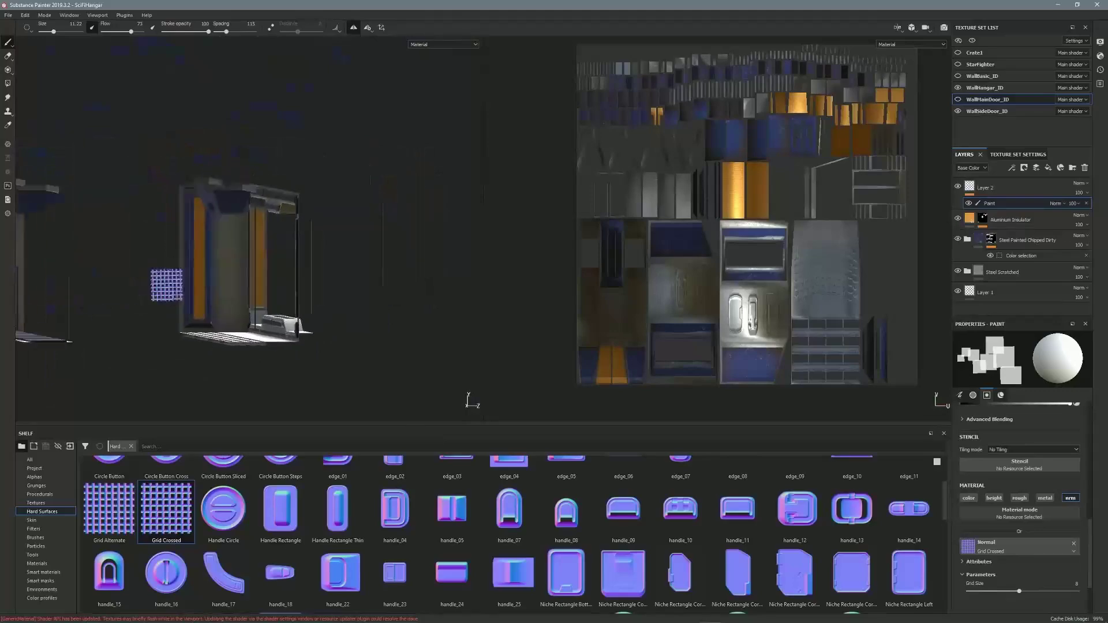
{"action": "middle_click_drag", "start_coordinate": [169, 284], "coordinate": [191, 236], "text": "alt"}
{"action": "right_click_drag", "start_coordinate": [191, 237], "coordinate": [286, 153], "text": "alt"}
{"action": "mouse_move", "coordinate": [287, 154]}
{"action": "left_mouse_down", "text": "alt"}
{"action": "mouse_move", "coordinate": [307, 190]}
{"action": "mouse_move", "coordinate": [287, 224]}
{"action": "mouse_move", "coordinate": [222, 219]}
{"action": "mouse_move", "coordinate": [307, 285]}
{"action": "mouse_move", "coordinate": [215, 220]}
{"action": "mouse_move", "coordinate": [227, 255]}
{"action": "left_mouse_up", "text": "alt"}
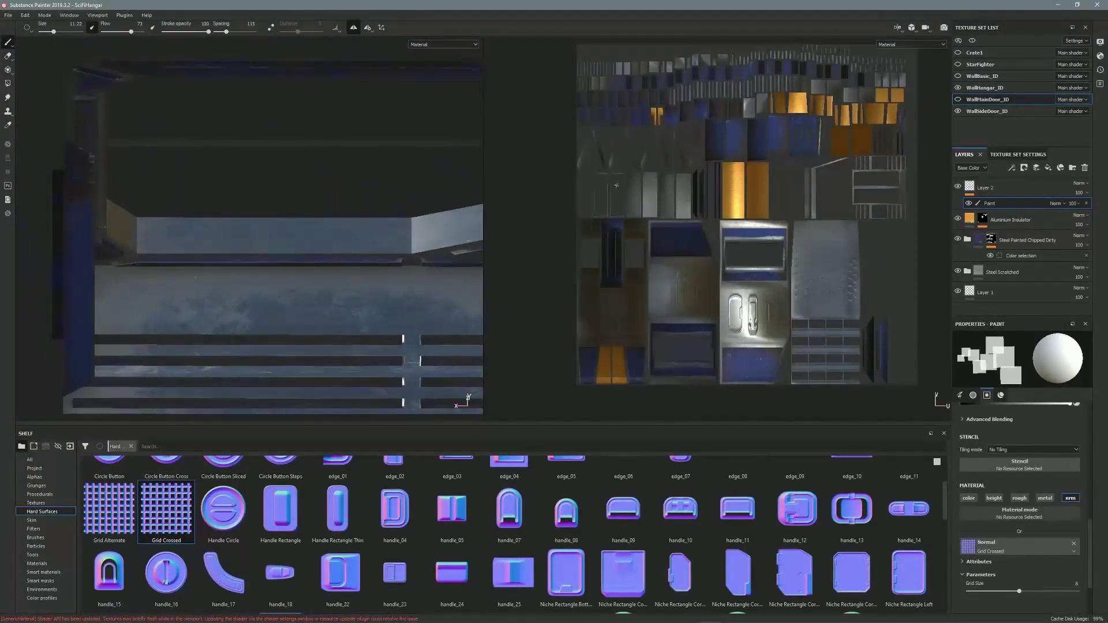
- Add a layer named Normals with a paint effect to WallSideDoor_ID and reduce the brush to size 9.54
{"action": "left_click", "coordinate": [991, 111]}
{"action": "left_click", "coordinate": [1036, 168]}
{"action": "double_click", "coordinate": [1033, 188]}
{"action": "type", "text": "Normals"}
{"action": "key", "text": "Return"}
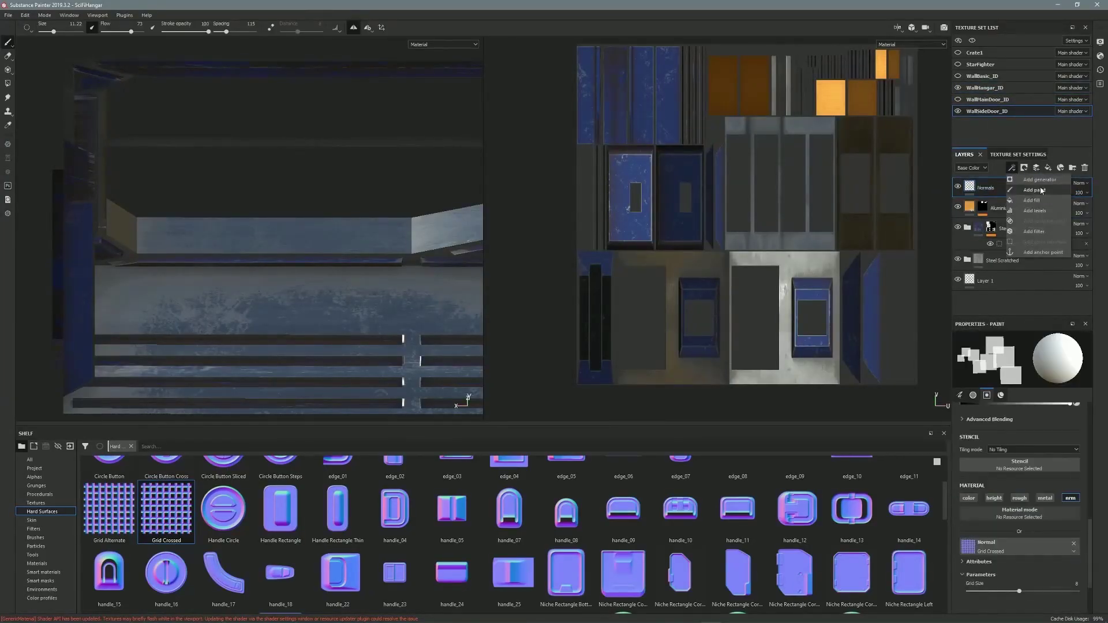
{"action": "left_click", "coordinate": [1034, 190]}
{"action": "key", "text": "["}
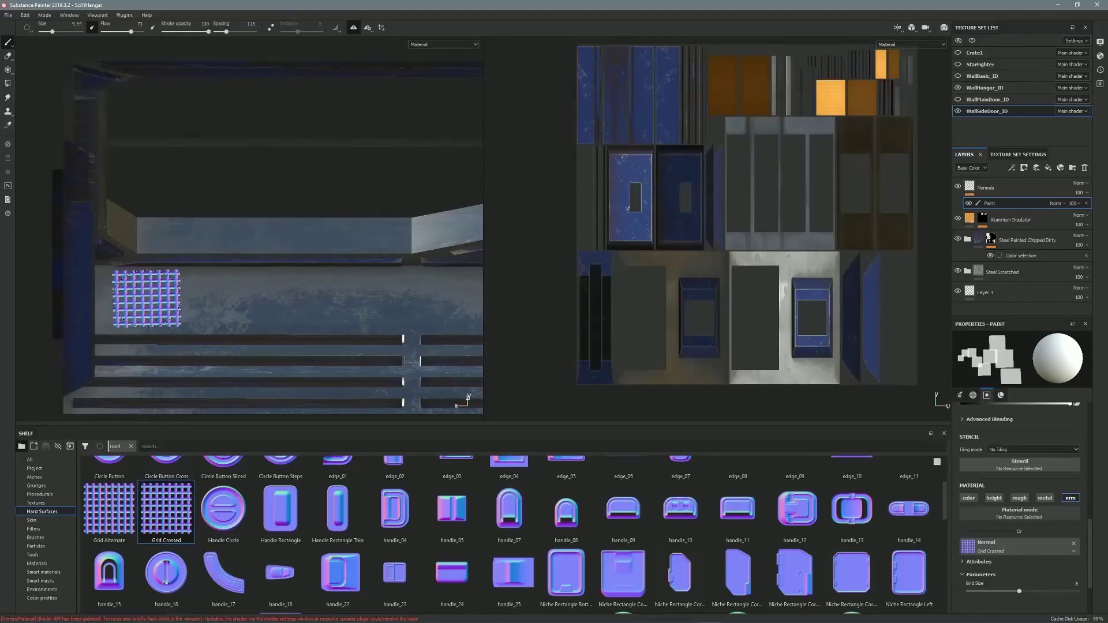
- Add a layer named Normals with a paint effect to the WallHangar_ID texture set
{"action": "mouse_move", "coordinate": [254, 298]}
{"action": "left_mouse_down", "text": "alt"}
{"action": "mouse_move", "coordinate": [174, 258]}
{"action": "mouse_move", "coordinate": [277, 222]}
{"action": "left_mouse_up", "text": "alt"}
{"action": "left_click", "coordinate": [989, 89]}
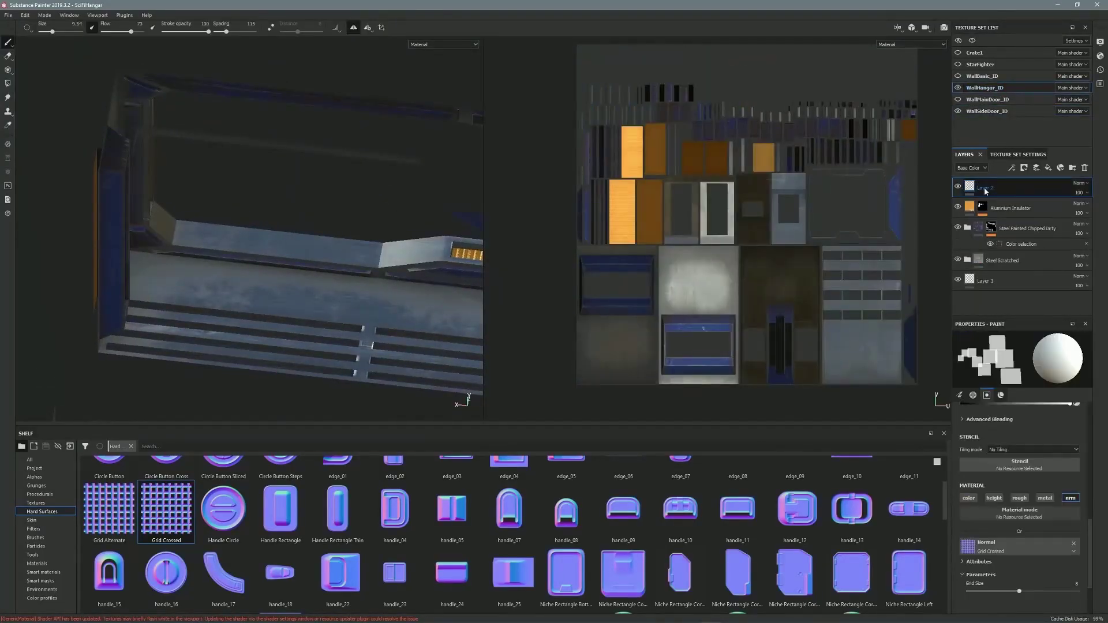
{"action": "right_click", "coordinate": [972, 190]}
{"action": "left_click", "coordinate": [1008, 213]}
- Stamp a row of Grid Crossed normals along the hangar wall's floor ledge at size 9.54
{"action": "left_click_drag", "start_coordinate": [225, 309], "coordinate": [242, 313], "text": "alt"}
{"action": "left_click", "coordinate": [174, 282]}
{"action": "left_click", "coordinate": [233, 282]}
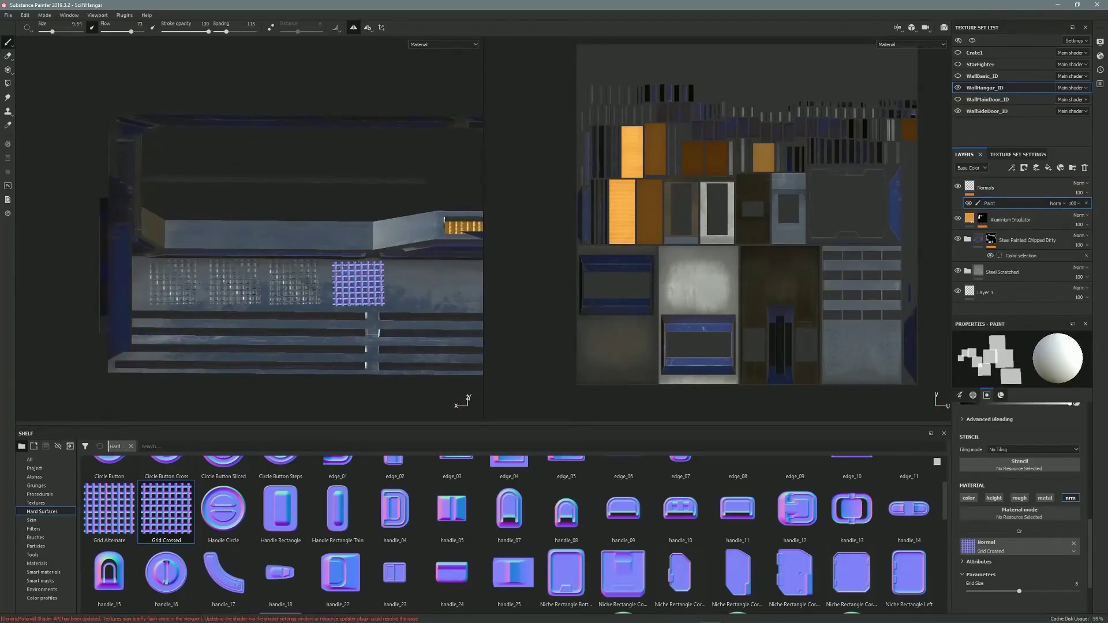
- Stamp a row of Grid Crossed normals along the hangar wall's brown upper ledge, with the brush reduced to about size 6
{"action": "middle_click_drag", "start_coordinate": [412, 282], "coordinate": [308, 281], "text": "alt"}
{"action": "mouse_move", "coordinate": [367, 281]}
{"action": "left_mouse_down", "text": "alt"}
{"action": "mouse_move", "coordinate": [371, 247]}
{"action": "mouse_move", "coordinate": [338, 228]}
{"action": "mouse_move", "coordinate": [344, 137]}
{"action": "mouse_move", "coordinate": [364, 122]}
{"action": "left_mouse_up", "text": "alt"}
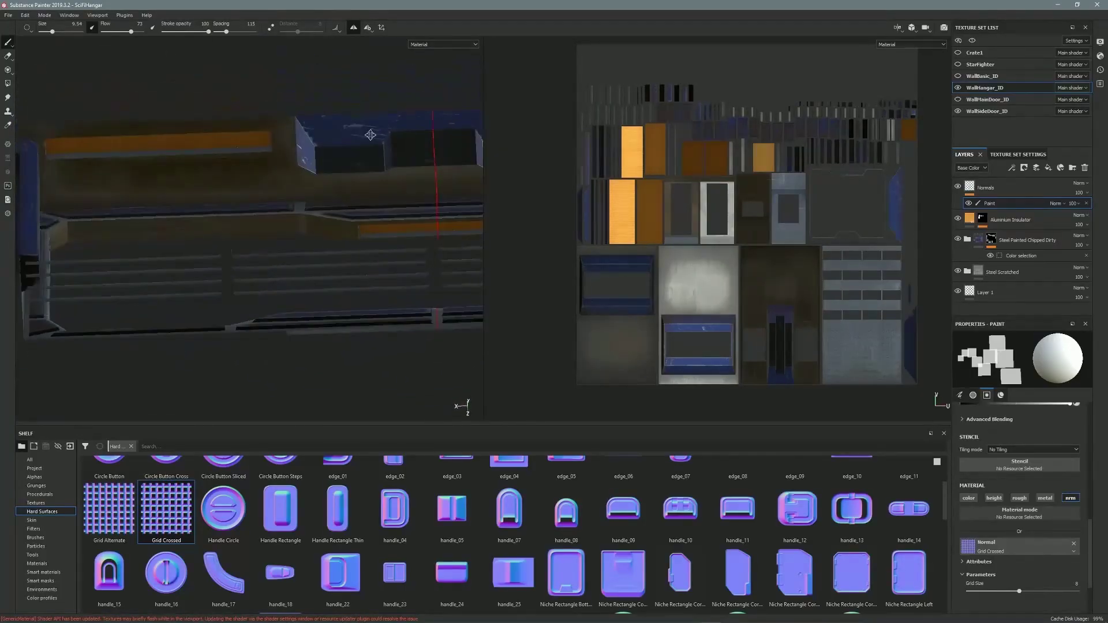
{"action": "right_click_drag", "start_coordinate": [364, 121], "coordinate": [320, 174], "text": "alt"}
{"action": "middle_click_drag", "start_coordinate": [319, 174], "coordinate": [298, 171], "text": "alt"}
{"action": "right_click_drag", "start_coordinate": [404, 204], "coordinate": [398, 208], "text": "ctrl"}
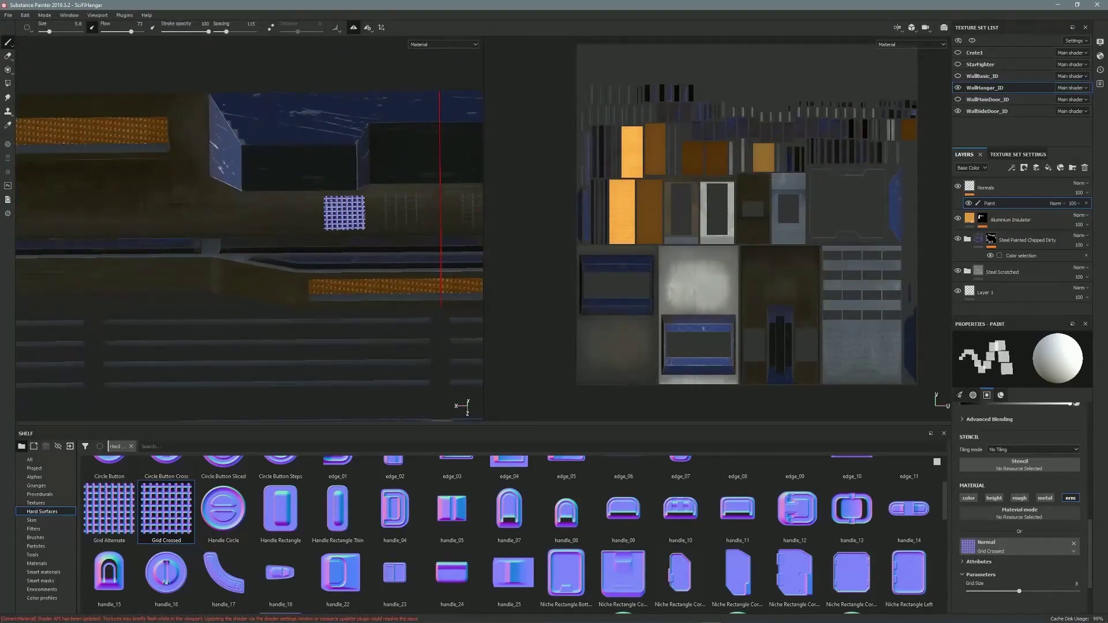
{"action": "middle_click_drag", "start_coordinate": [236, 213], "coordinate": [371, 207], "text": "alt"}
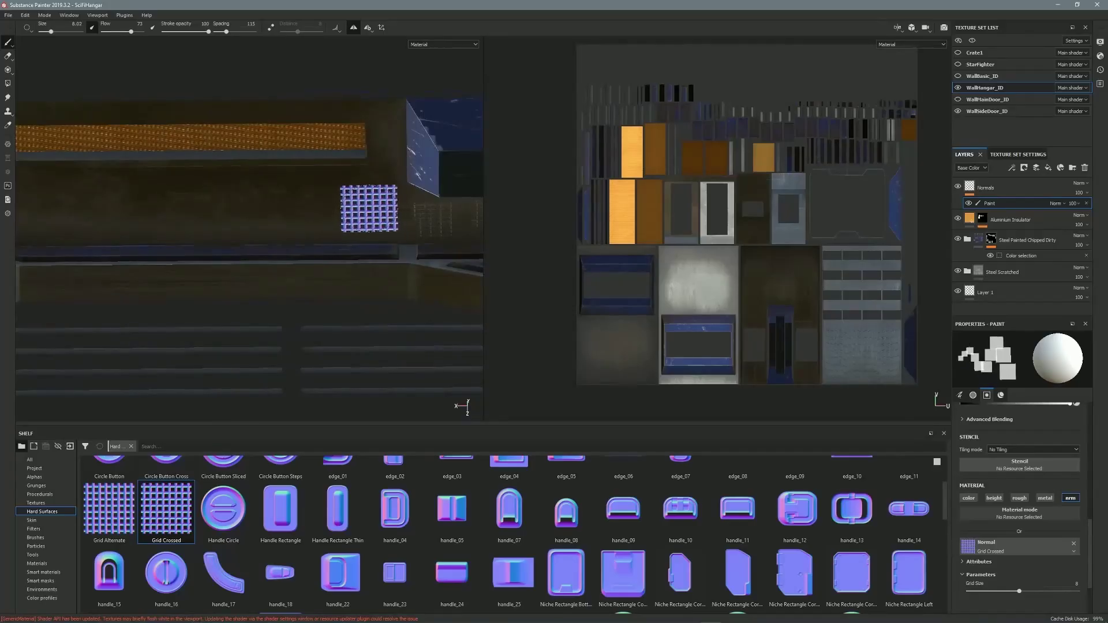
{"action": "left_click", "coordinate": [366, 209]}
{"action": "middle_click_drag", "start_coordinate": [300, 205], "coordinate": [354, 212], "text": "alt"}
{"action": "left_click", "coordinate": [349, 214]}
{"action": "left_click", "coordinate": [206, 217]}
{"action": "middle_click_drag", "start_coordinate": [136, 216], "coordinate": [256, 218], "text": "alt"}
{"action": "left_click", "coordinate": [256, 218]}
{"action": "left_click", "coordinate": [187, 218]}
- Load Handle Circle as the brush's normal map and stamp it halfway up the grey pillar beside the orange strip
{"action": "mouse_move", "coordinate": [385, 228]}
{"action": "left_mouse_down", "text": "alt"}
{"action": "mouse_move", "coordinate": [335, 283]}
{"action": "mouse_move", "coordinate": [252, 240]}
{"action": "mouse_move", "coordinate": [223, 259]}
{"action": "left_mouse_up", "text": "alt"}
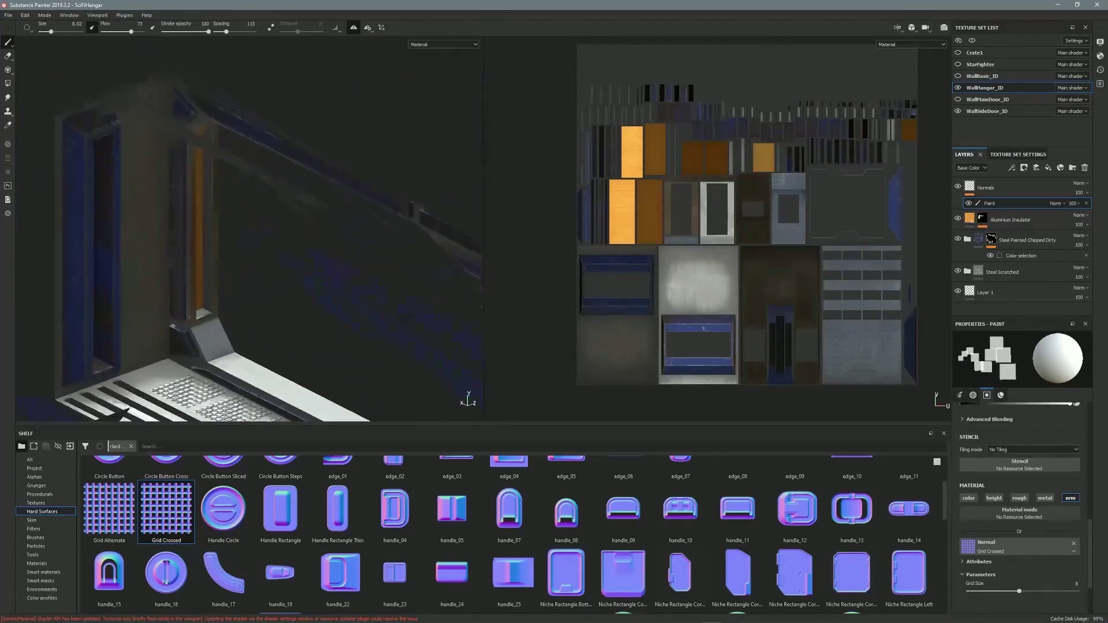
{"action": "left_click_drag", "start_coordinate": [223, 511], "coordinate": [1008, 546]}
{"action": "mouse_move", "coordinate": [201, 248]}
{"action": "left_mouse_down", "text": "alt"}
{"action": "mouse_move", "coordinate": [160, 211]}
{"action": "mouse_move", "coordinate": [134, 216]}
{"action": "left_mouse_up", "text": "alt"}
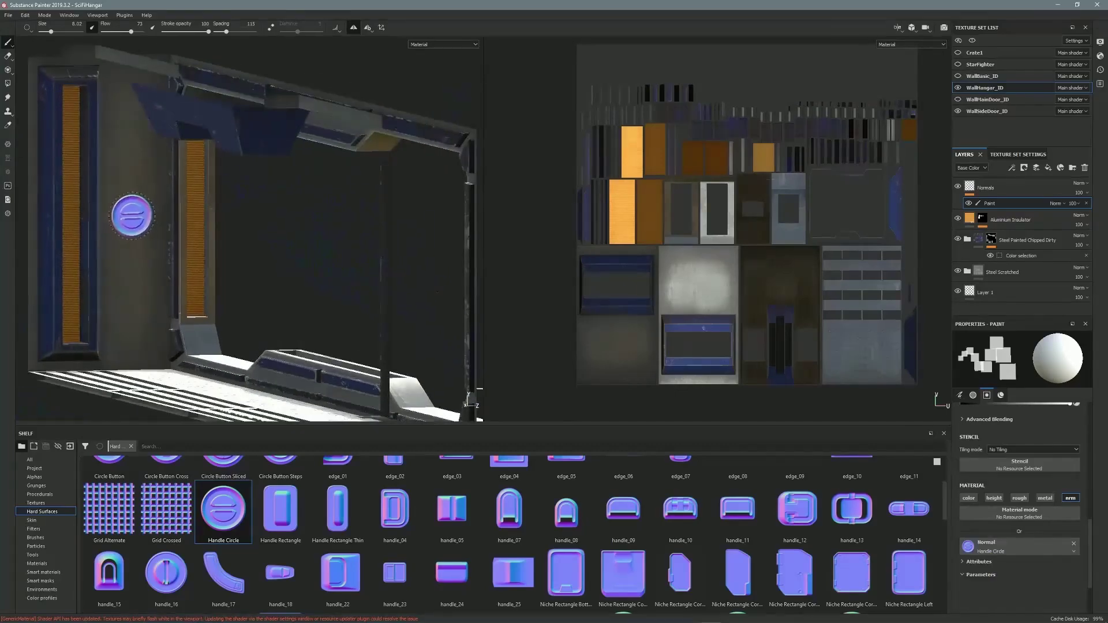
{"action": "left_click", "coordinate": [135, 210]}
- Load handle_16 as the brush's normal map and stamp it below and above the circular handle on the pillar
{"action": "mouse_move", "coordinate": [168, 577]}
{"action": "left_mouse_down"}
{"action": "mouse_move", "coordinate": [283, 544]}
{"action": "mouse_move", "coordinate": [1033, 551]}
{"action": "mouse_move", "coordinate": [1019, 547]}
{"action": "left_mouse_up"}
{"action": "left_click", "coordinate": [134, 322]}
{"action": "middle_click_drag", "start_coordinate": [141, 167], "coordinate": [164, 217], "text": "alt"}
{"action": "mouse_move", "coordinate": [163, 218]}
{"action": "left_mouse_down", "text": "alt"}
{"action": "mouse_move", "coordinate": [162, 183]}
{"action": "mouse_move", "coordinate": [175, 237]}
{"action": "mouse_move", "coordinate": [168, 228]}
{"action": "left_mouse_up", "text": "alt"}
{"action": "left_click", "coordinate": [154, 153]}
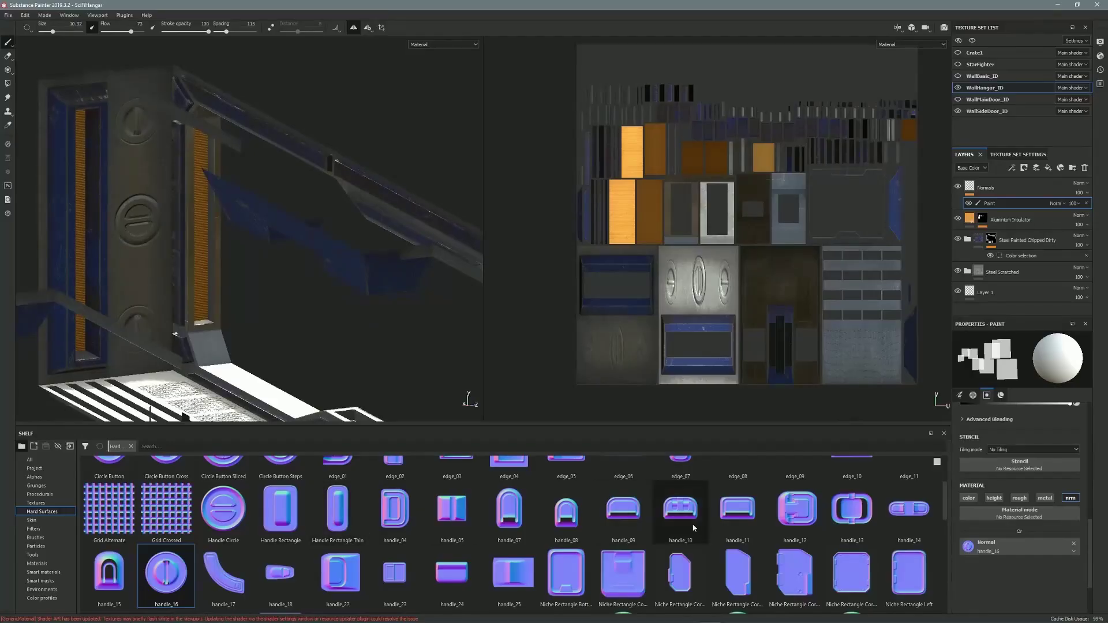
- Load handle_13 as the brush's normal map and stamp it between the round handles on the pillar at size 10.32
{"action": "left_click", "coordinate": [852, 513]}
{"action": "left_click", "coordinate": [138, 161]}
{"action": "mouse_move", "coordinate": [171, 164]}
{"action": "left_mouse_down", "text": "alt"}
{"action": "mouse_move", "coordinate": [196, 139]}
{"action": "mouse_move", "coordinate": [142, 284]}
{"action": "mouse_move", "coordinate": [391, 200]}
{"action": "left_mouse_up", "text": "alt"}
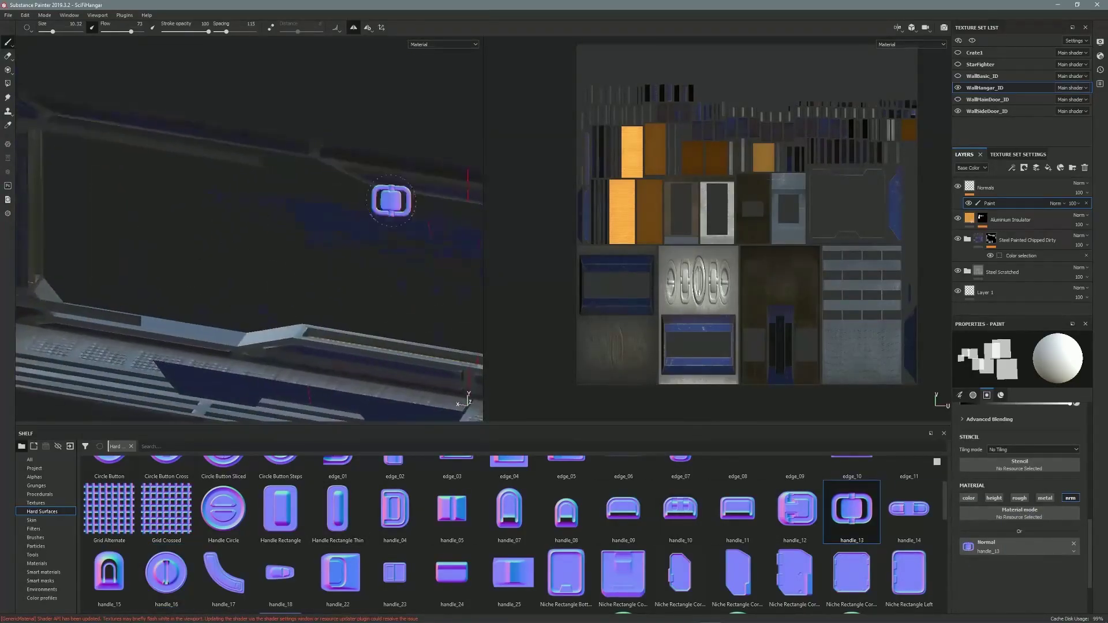
- Duplicate the WallHangar_ID Normals layer to the bottom of the layer stack and add an anchor point to the copy
{"action": "right_click", "coordinate": [991, 192]}
{"action": "left_click", "coordinate": [1024, 361]}
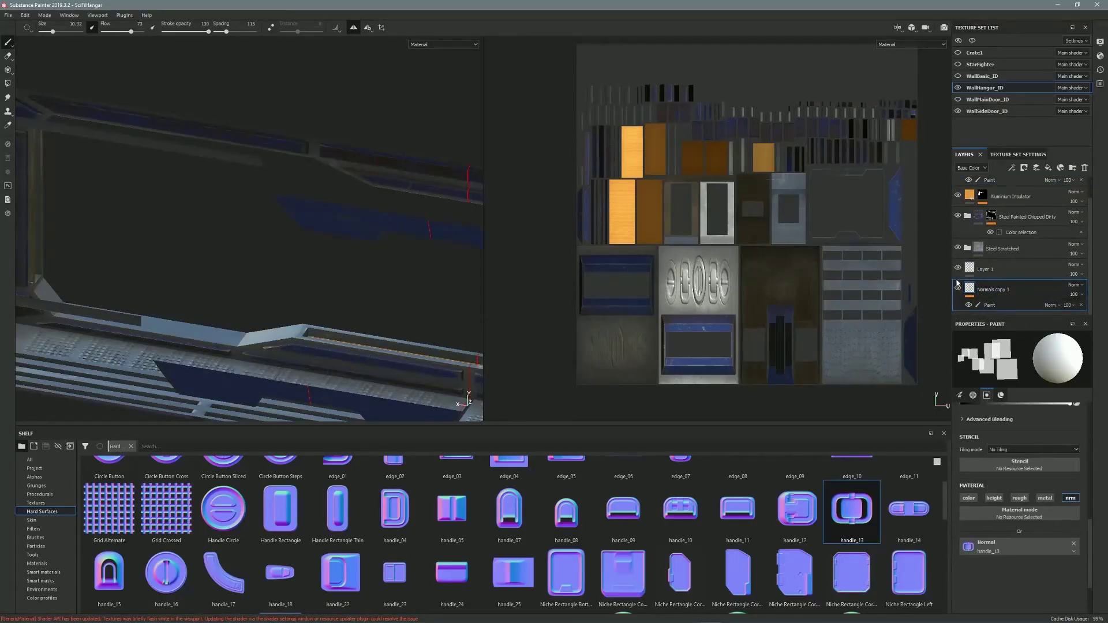
{"action": "right_click", "coordinate": [995, 292]}
{"action": "left_click", "coordinate": [1021, 346]}
- Enable Micro Normal in Steel Scratched's Dirt generator and link its Micro Normal input to the Normals copy 1 anchor
{"action": "scroll", "coordinate": [1010, 277], "scroll_direction": "up", "scroll_amount": 1}
{"action": "left_click", "coordinate": [967, 269]}
{"action": "left_click_drag", "start_coordinate": [1090, 252], "coordinate": [1091, 293]}
{"action": "left_click", "coordinate": [992, 245]}
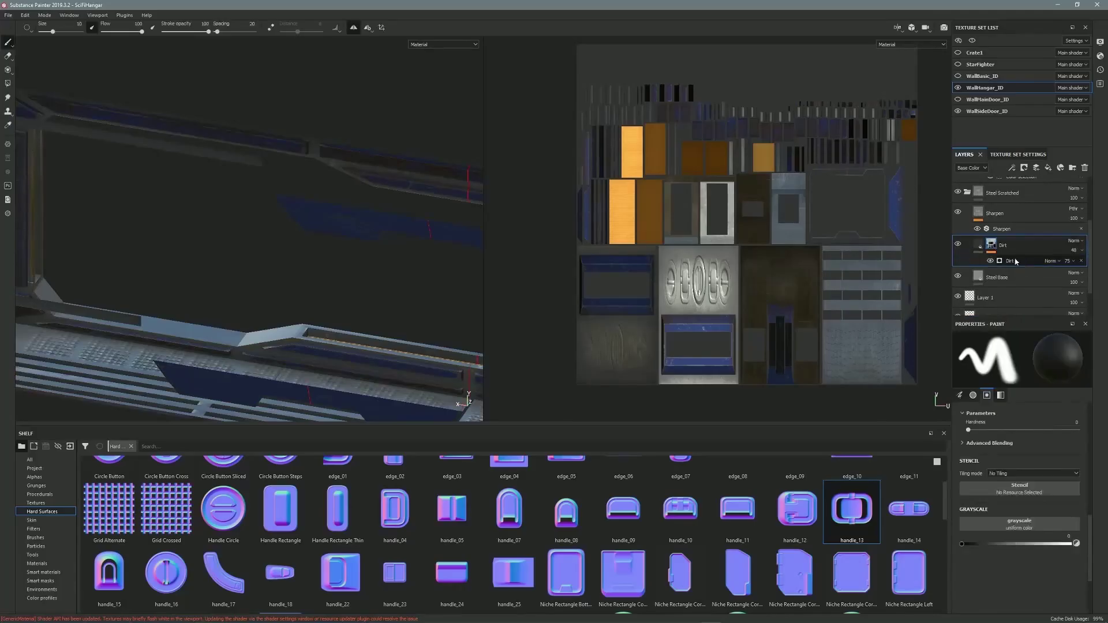
{"action": "left_click", "coordinate": [1015, 262]}
{"action": "left_click_drag", "start_coordinate": [1091, 444], "coordinate": [1090, 541]}
{"action": "left_click", "coordinate": [971, 410]}
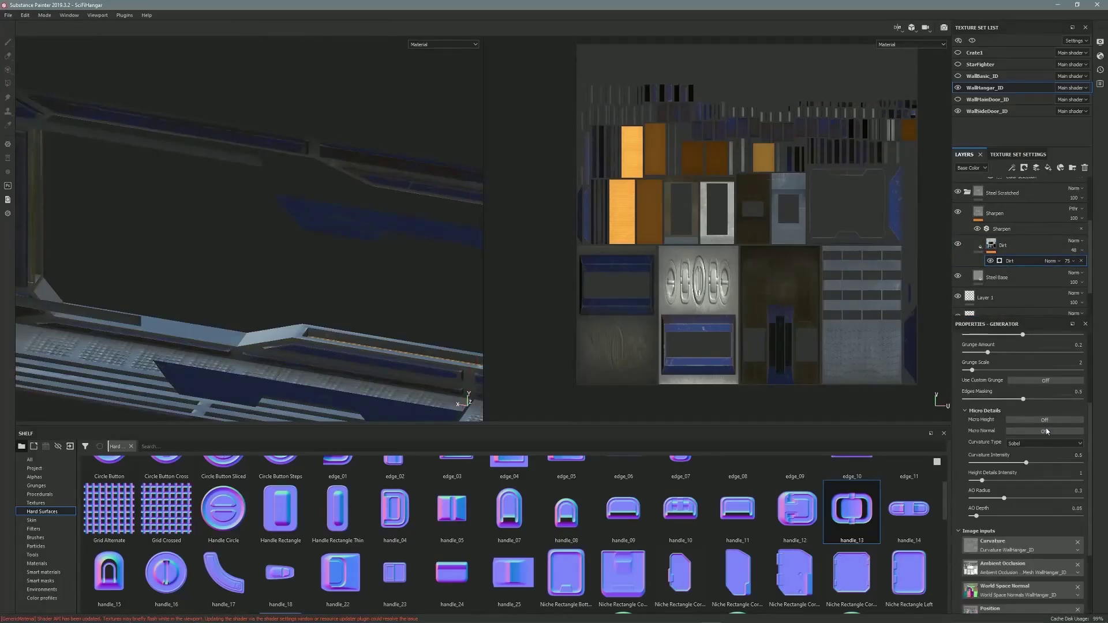
{"action": "scroll", "coordinate": [1033, 491], "scroll_direction": "down", "scroll_amount": 3}
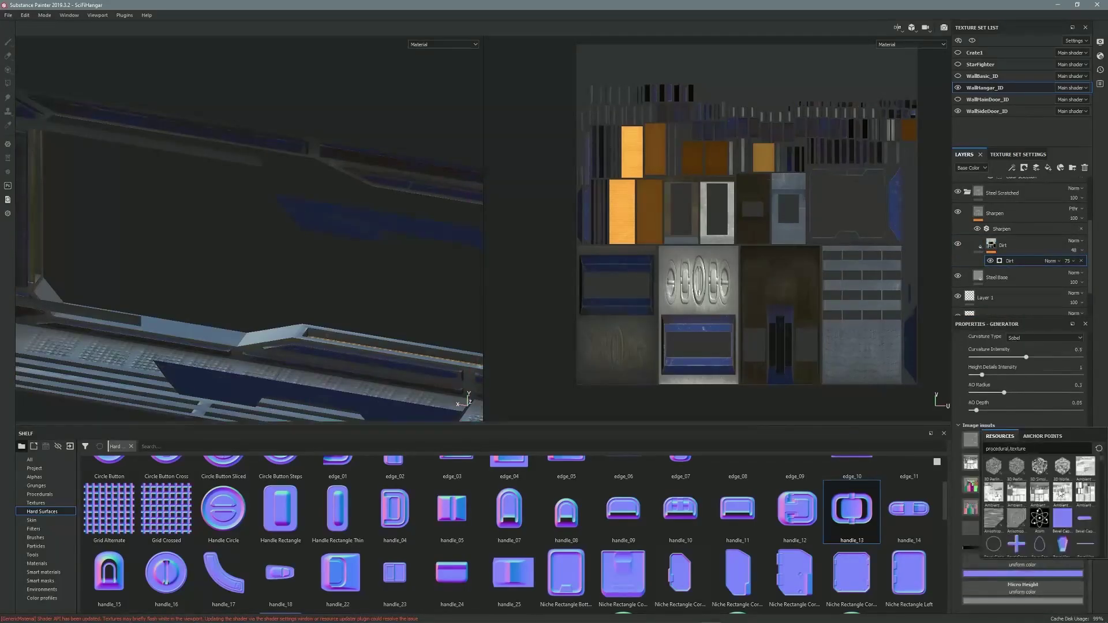
- Show the WallMainDoor_ID texture set again and examine the stamped details on the door wall up close
{"action": "left_click_drag", "start_coordinate": [254, 254], "coordinate": [316, 252], "text": "alt"}
{"action": "middle_click_drag", "start_coordinate": [317, 253], "coordinate": [386, 171], "text": "alt"}
{"action": "left_click_drag", "start_coordinate": [387, 171], "coordinate": [218, 215], "text": "alt"}
{"action": "middle_click_drag", "start_coordinate": [218, 216], "coordinate": [272, 300], "text": "alt"}
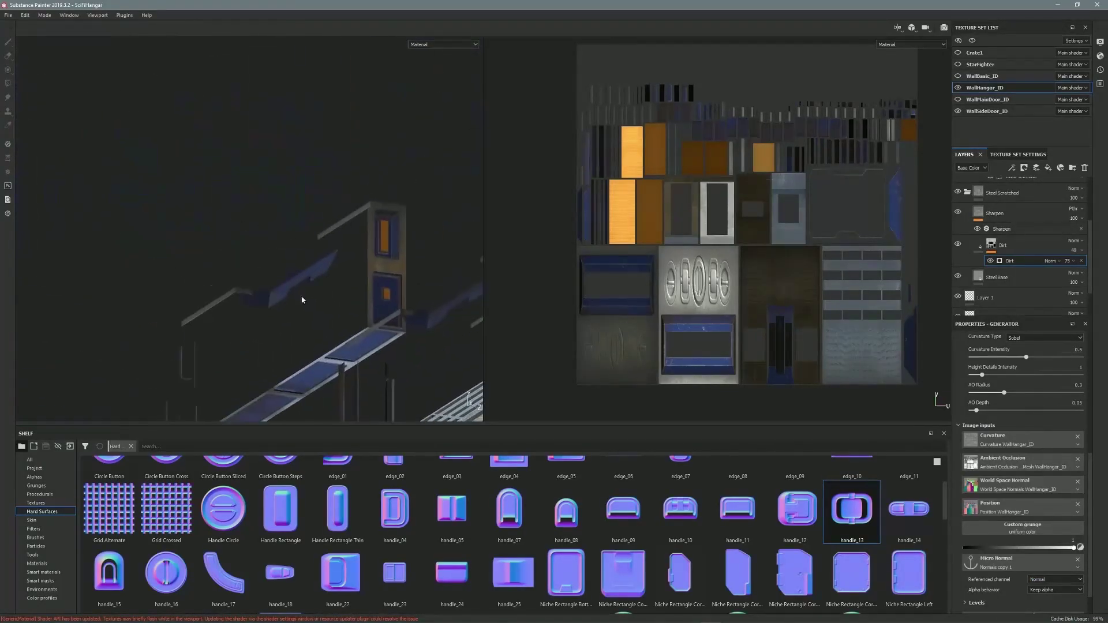
{"action": "left_click_drag", "start_coordinate": [272, 299], "coordinate": [379, 220], "text": "alt"}
{"action": "left_click", "coordinate": [958, 99]}
{"action": "middle_click_drag", "start_coordinate": [231, 300], "coordinate": [272, 208], "text": "alt"}
{"action": "right_click_drag", "start_coordinate": [272, 208], "coordinate": [628, 228], "text": "alt"}
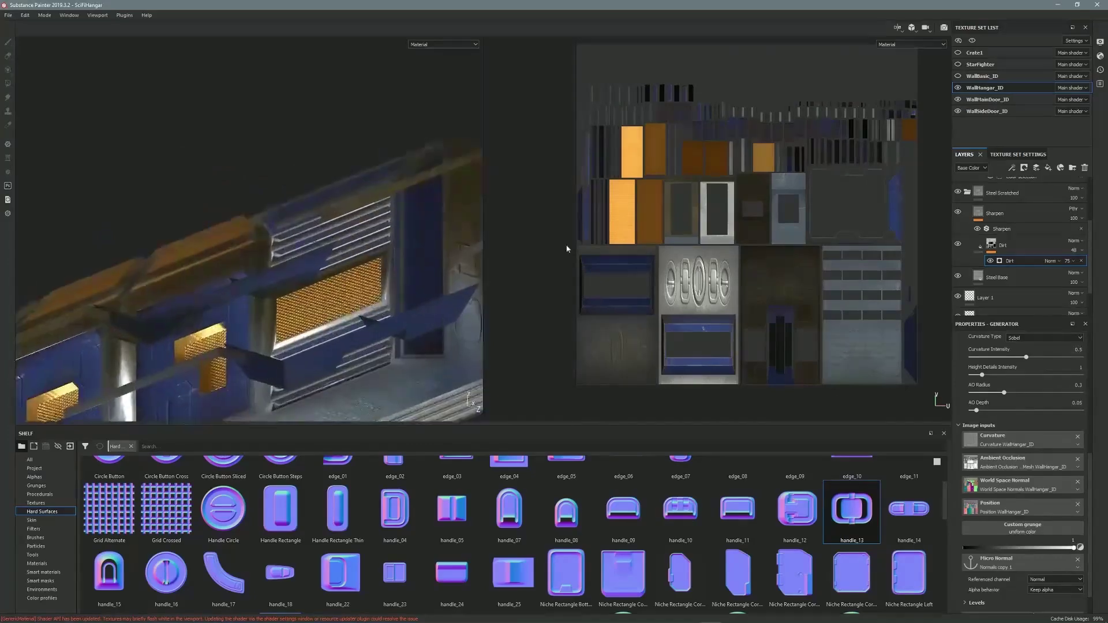
{"action": "left_click_drag", "start_coordinate": [278, 248], "coordinate": [388, 274], "text": "alt"}
{"action": "right_click_drag", "start_coordinate": [388, 274], "coordinate": [776, 157], "text": "alt"}
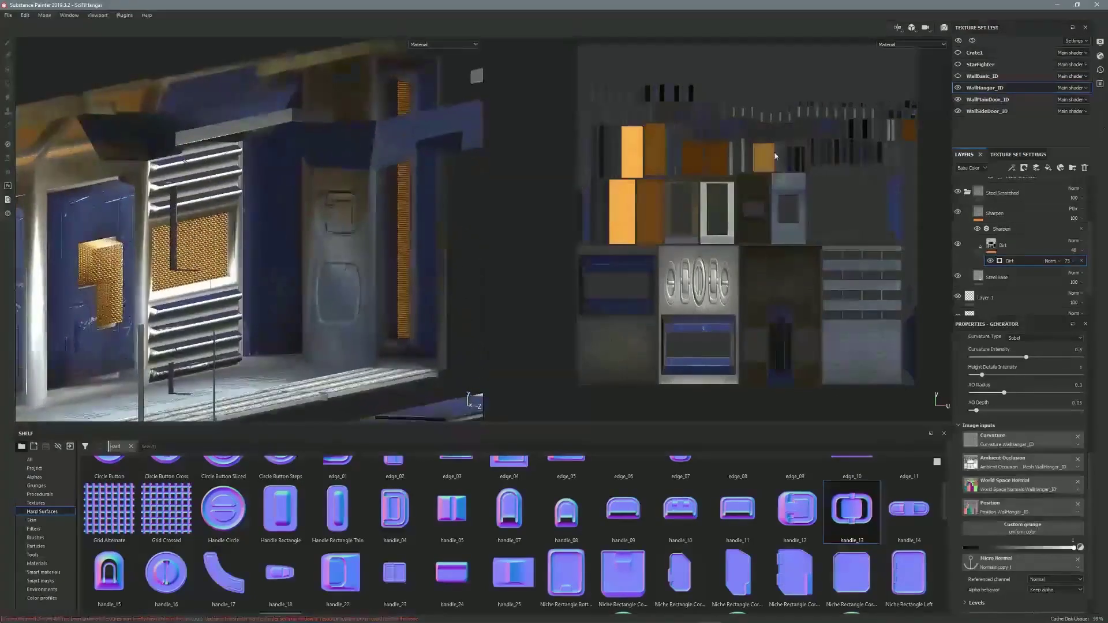
- In WallMainDoor_ID, rename the painted layer Normals, duplicate it below Steel Scratched, and add an anchor point to the copy
{"action": "left_click", "coordinate": [994, 99]}
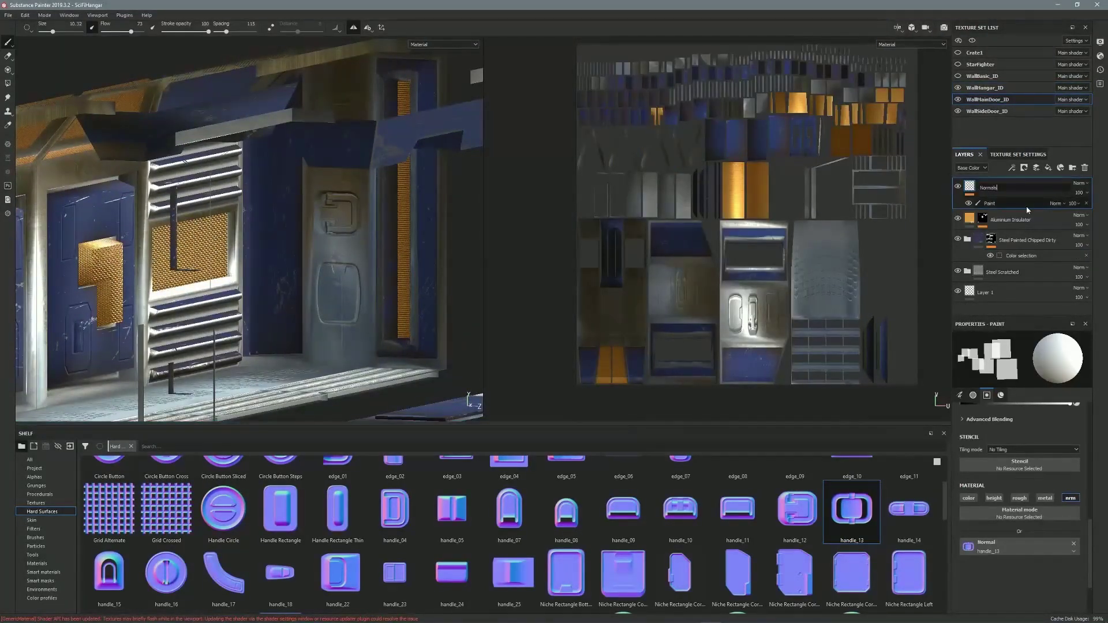
{"action": "right_click", "coordinate": [1002, 187]}
{"action": "left_click", "coordinate": [1007, 353]}
{"action": "left_click_drag", "start_coordinate": [997, 191], "coordinate": [1014, 298]}
{"action": "right_click", "coordinate": [1019, 300]}
{"action": "left_click", "coordinate": [993, 275]}
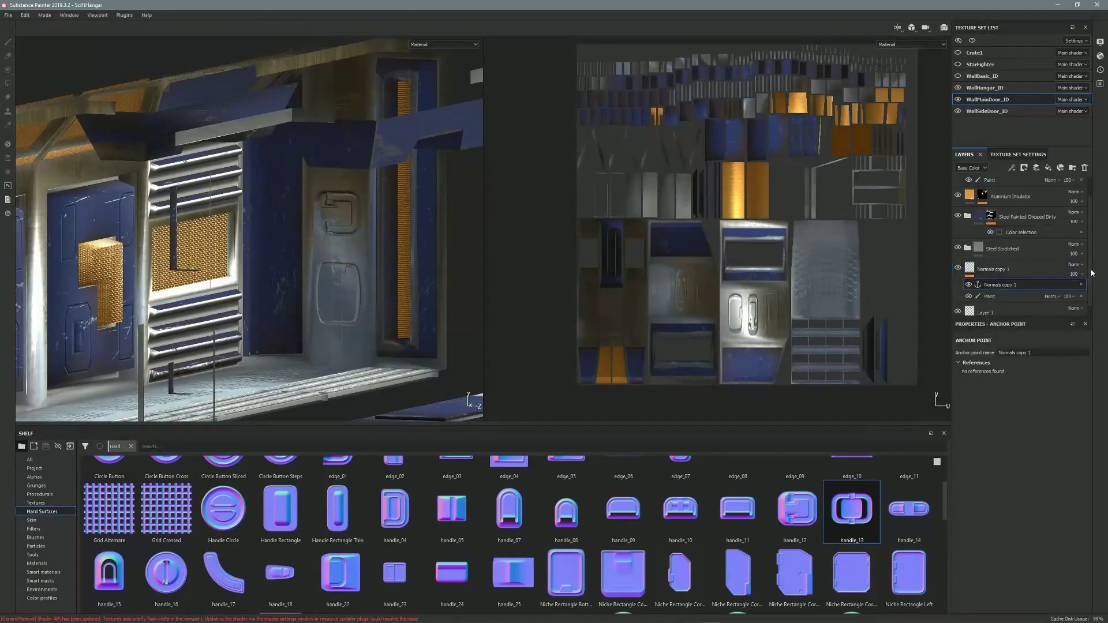
- Enable Micro Normal in the main door's Steel Scratched Dirt generator and link it to the Normals copy 1 anchor
{"action": "left_click_drag", "start_coordinate": [1091, 246], "coordinate": [1091, 283]}
{"action": "left_click", "coordinate": [992, 249]}
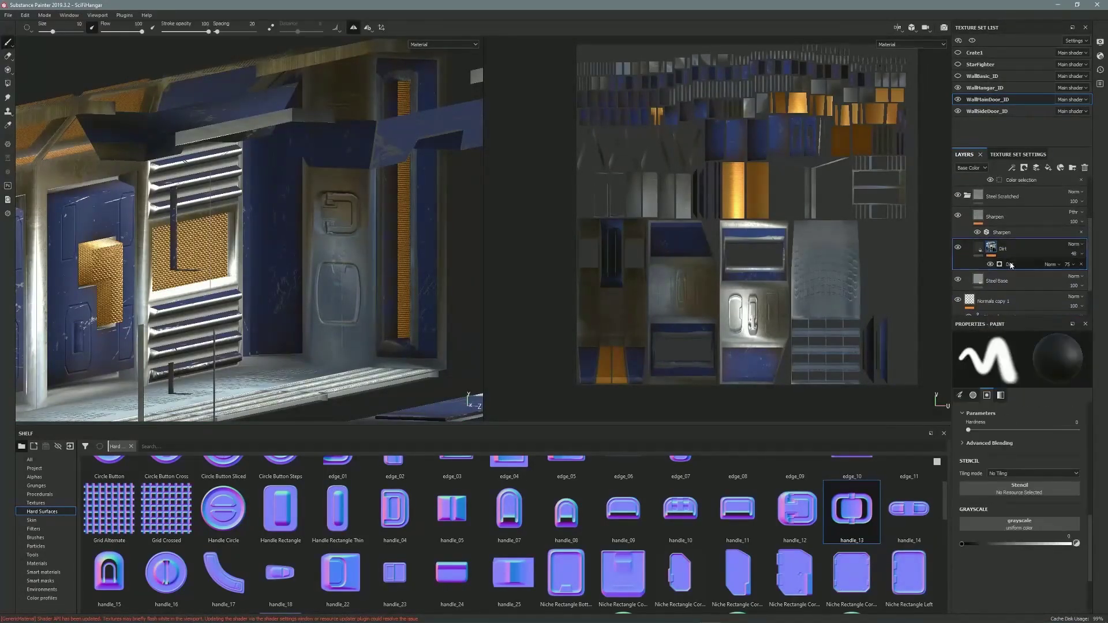
{"action": "left_click", "coordinate": [1009, 264]}
{"action": "left_click_drag", "start_coordinate": [1091, 378], "coordinate": [1092, 470]}
{"action": "left_click", "coordinate": [1051, 560]}
{"action": "left_click", "coordinate": [1087, 521]}
{"action": "left_click_drag", "start_coordinate": [1090, 521], "coordinate": [1093, 601]}
{"action": "left_click", "coordinate": [985, 542]}
{"action": "left_click_drag", "start_coordinate": [1091, 549], "coordinate": [1085, 459]}
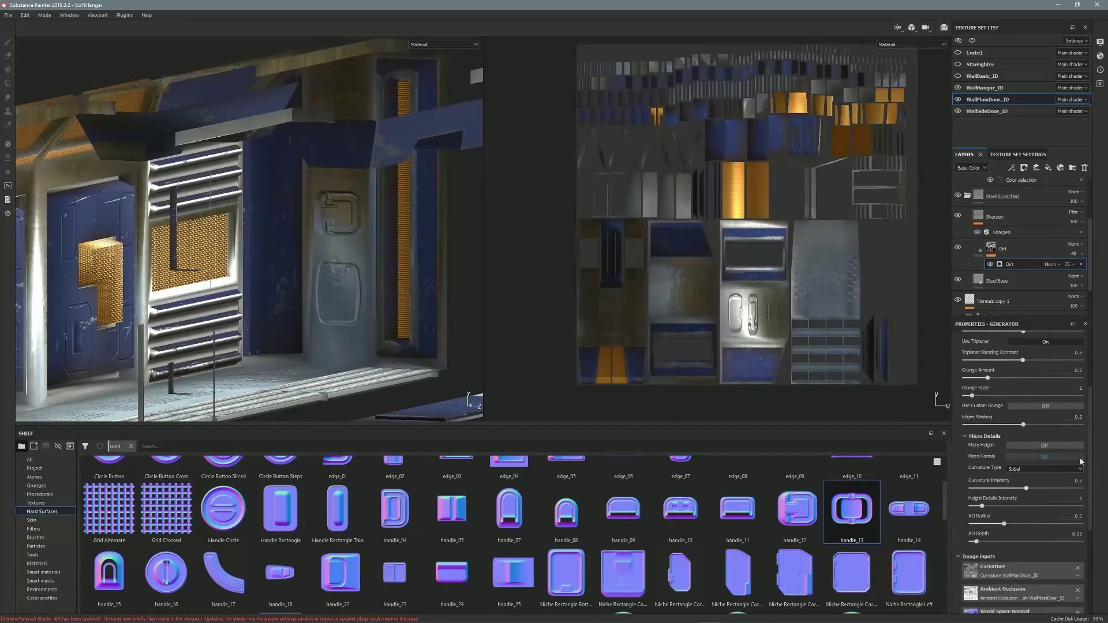
{"action": "scroll", "coordinate": [386, 247], "scroll_direction": "down", "scroll_amount": 4}
- Hide all the wall texture sets, show only Crate1, and frame the crate in the 3D view
{"action": "left_click_drag", "start_coordinate": [386, 248], "coordinate": [323, 251], "text": "alt"}
{"action": "left_click", "coordinate": [958, 88]}
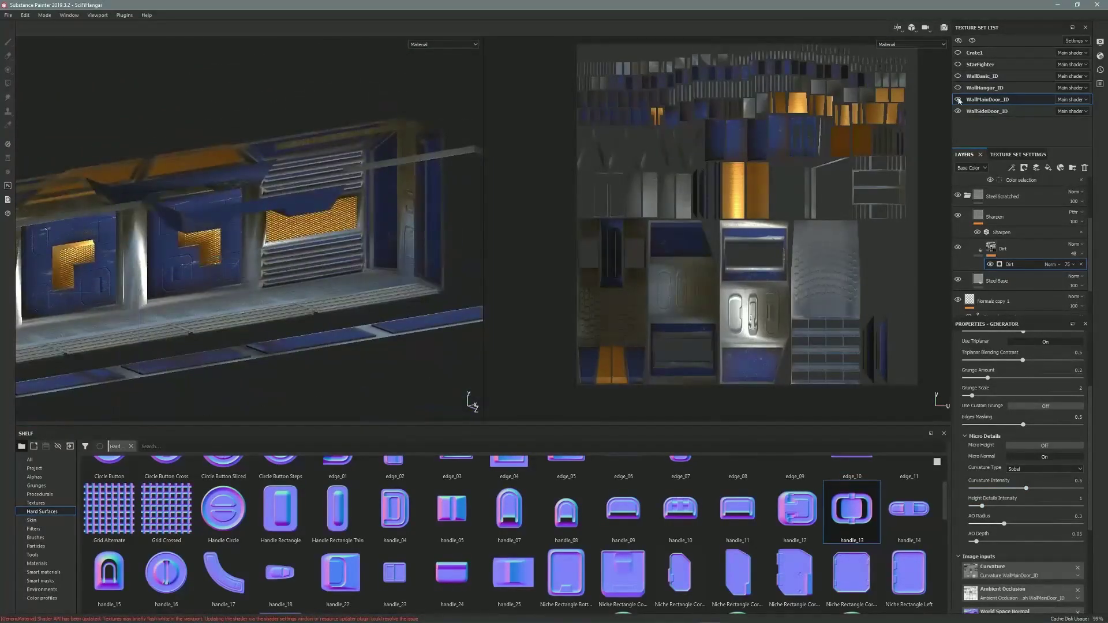
{"action": "left_click_drag", "start_coordinate": [959, 89], "coordinate": [958, 111]}
{"action": "left_click", "coordinate": [958, 77]}
{"action": "left_click_drag", "start_coordinate": [370, 249], "coordinate": [501, 278], "text": "alt"}
{"action": "left_click", "coordinate": [958, 77]}
{"action": "left_click", "coordinate": [958, 53]}
{"action": "middle_click_drag", "start_coordinate": [358, 288], "coordinate": [307, 237], "text": "alt"}
{"action": "right_click_drag", "start_coordinate": [308, 237], "coordinate": [683, 141], "text": "alt"}
{"action": "middle_click_drag", "start_coordinate": [288, 324], "coordinate": [251, 236], "text": "alt"}
{"action": "left_click_drag", "start_coordinate": [277, 194], "coordinate": [269, 218], "text": "alt"}
{"action": "right_click_drag", "start_coordinate": [269, 218], "coordinate": [347, 219], "text": "alt"}
{"action": "middle_click_drag", "start_coordinate": [346, 220], "coordinate": [292, 213], "text": "alt"}
{"action": "left_click_drag", "start_coordinate": [314, 189], "coordinate": [289, 190], "text": "alt"}
- Load edge_11 as the brush's normal map, face one side of the crate, and reduce the brush to size 4.22
{"action": "left_click", "coordinate": [967, 196]}
{"action": "scroll", "coordinate": [1028, 221], "scroll_direction": "up", "scroll_amount": 2}
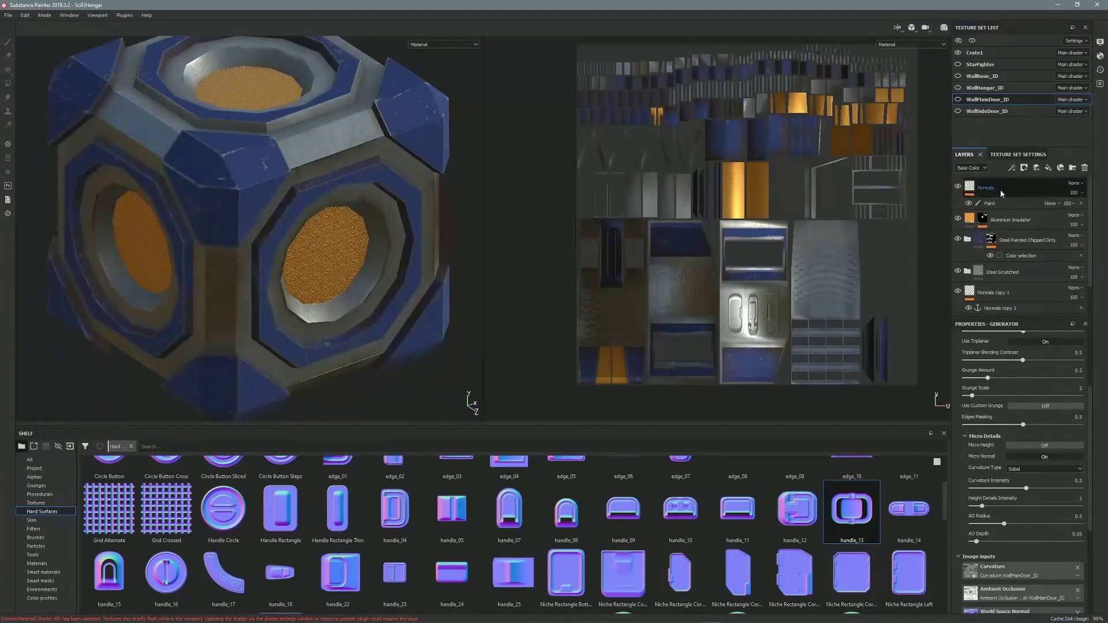
{"action": "left_click", "coordinate": [998, 188]}
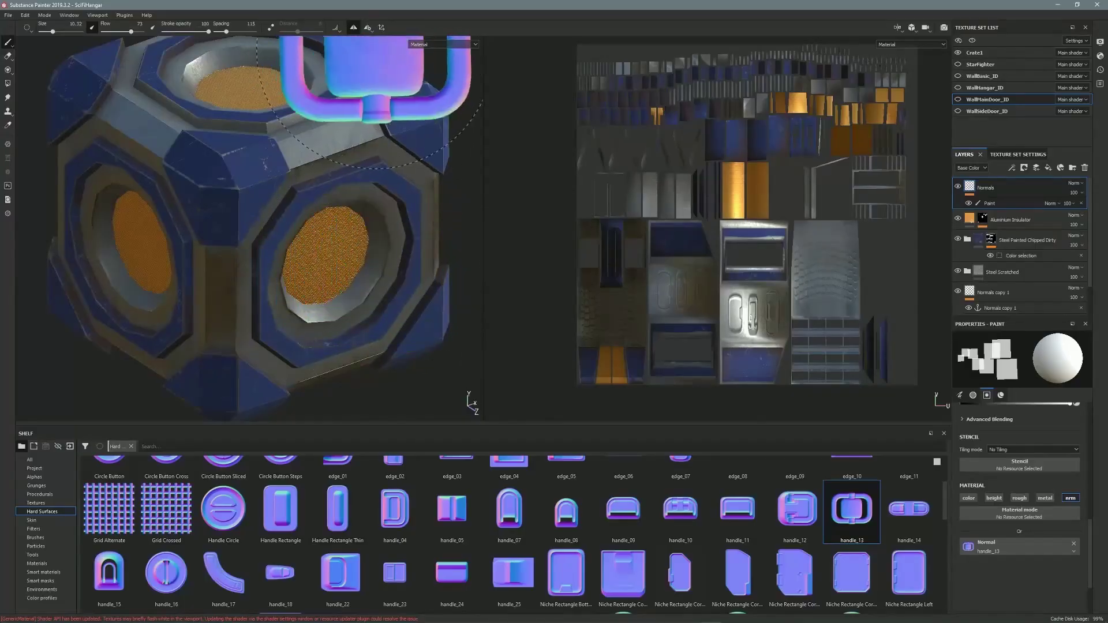
{"action": "scroll", "coordinate": [336, 273], "scroll_direction": "down", "scroll_amount": 3}
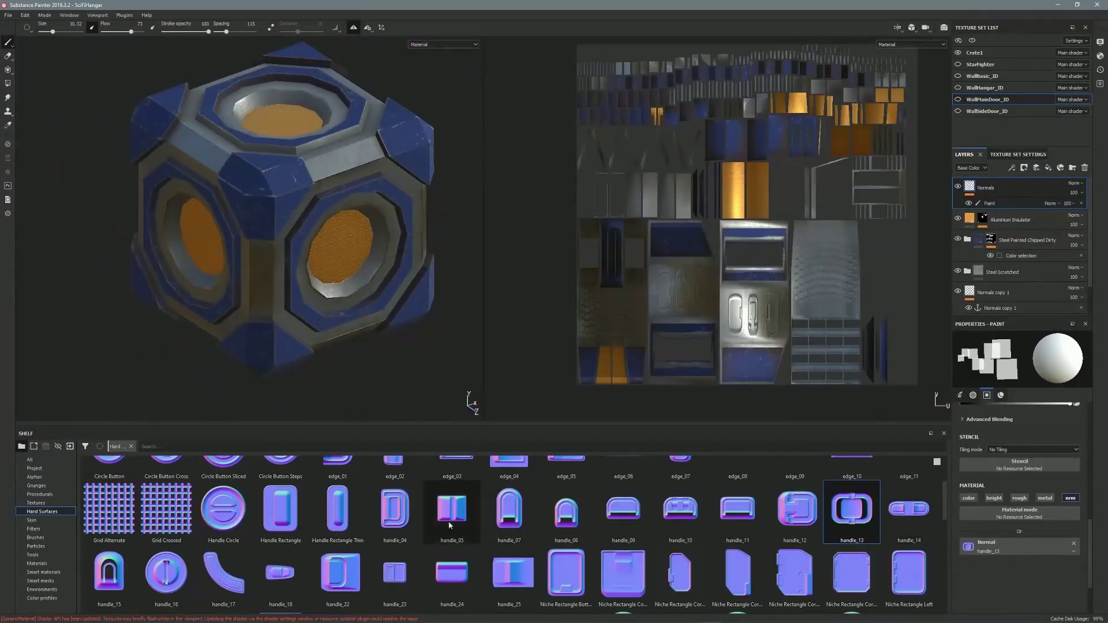
{"action": "scroll", "coordinate": [947, 502], "scroll_direction": "up", "scroll_amount": 2}
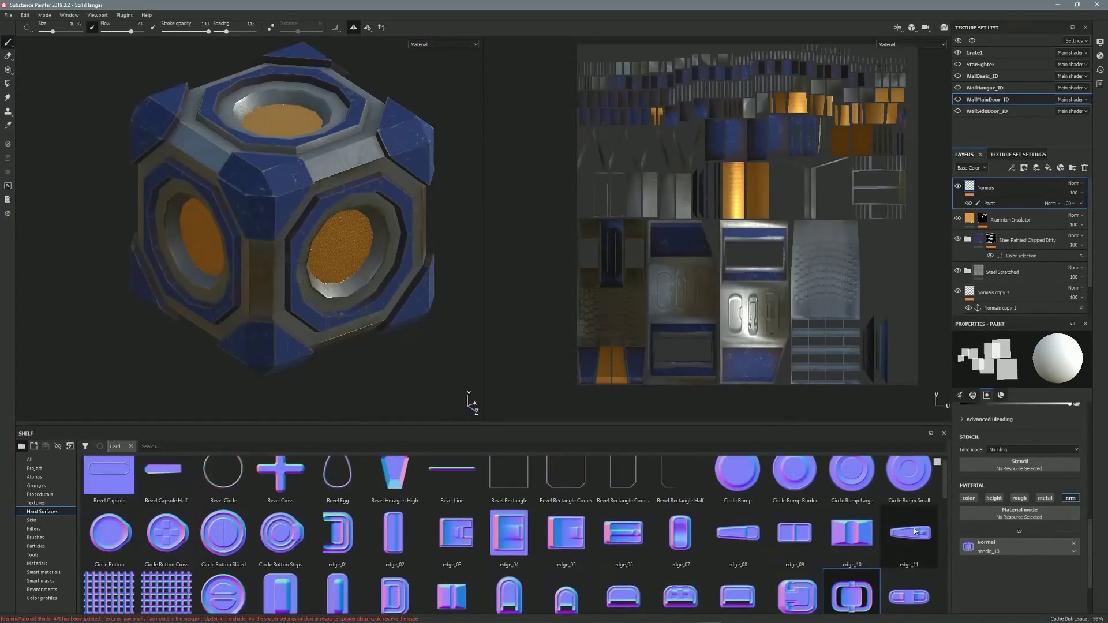
{"action": "left_click_drag", "start_coordinate": [945, 538], "coordinate": [1010, 547]}
{"action": "left_click_drag", "start_coordinate": [395, 238], "coordinate": [329, 184], "text": "alt+shift"}
{"action": "scroll", "coordinate": [376, 143], "scroll_direction": "up", "scroll_amount": 4}
{"action": "mouse_move", "coordinate": [404, 161]}
{"action": "middle_mouse_down", "text": "alt"}
{"action": "mouse_move", "coordinate": [365, 149]}
{"action": "mouse_move", "coordinate": [305, 167]}
{"action": "middle_mouse_up", "text": "alt"}
{"action": "right_click_drag", "start_coordinate": [312, 156], "coordinate": [262, 161], "text": "ctrl"}
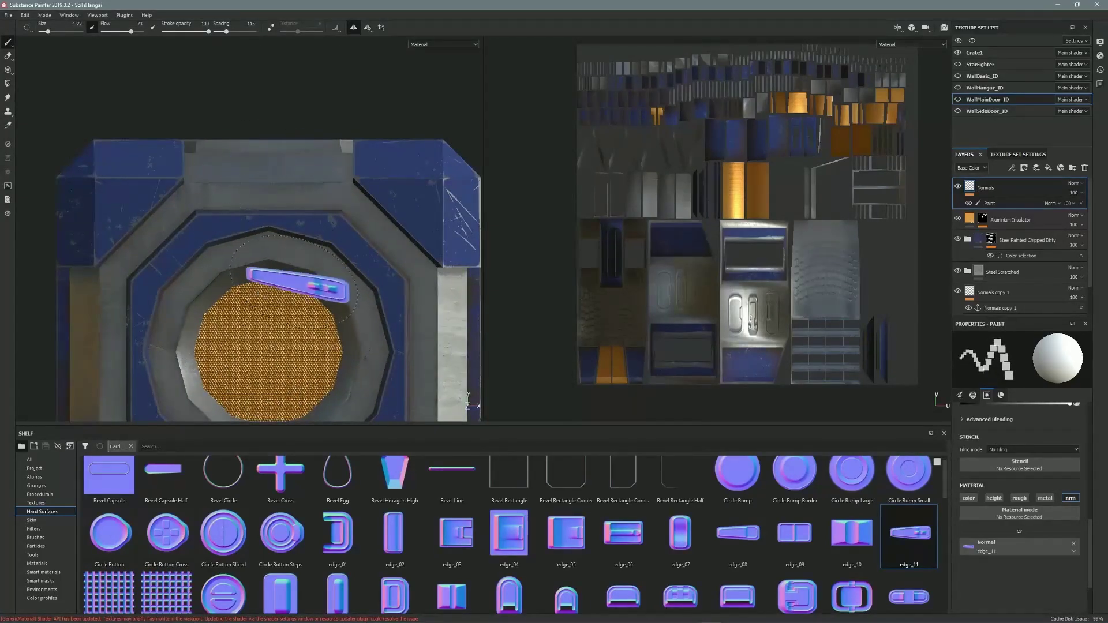
- Add a layer named Normals with a paint effect to the Crate1 texture set
{"action": "left_click", "coordinate": [978, 56]}
{"action": "left_click", "coordinate": [1036, 168]}
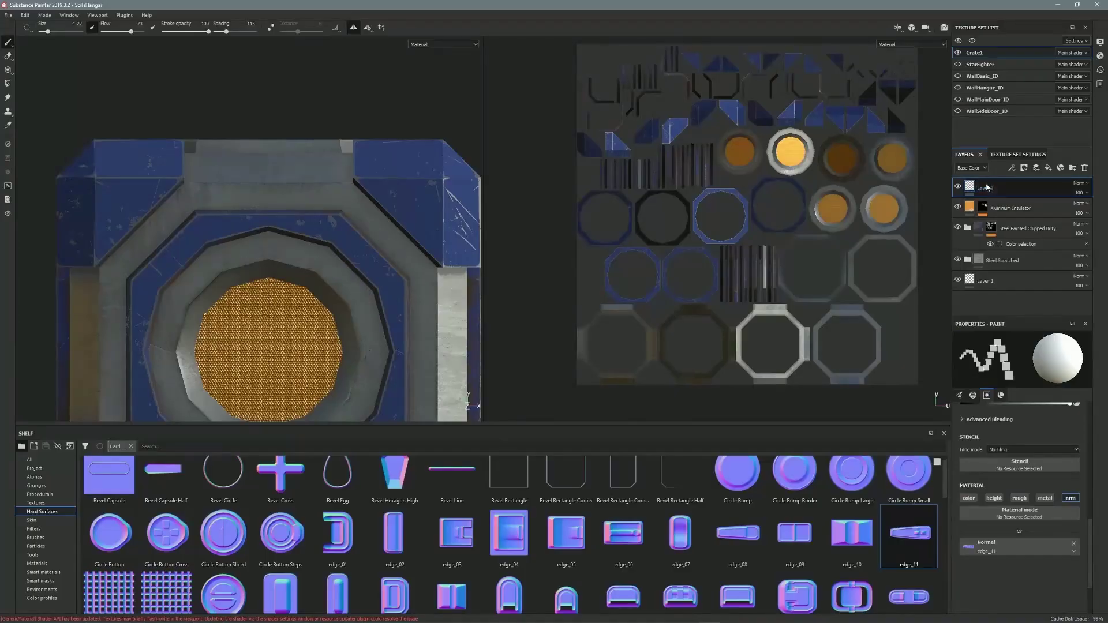
{"action": "left_click", "coordinate": [1013, 169]}
{"action": "left_click", "coordinate": [1043, 197]}
- Stamp edge_11 normals on the lower edge bars of two crate sides and save the project
{"action": "left_click_drag", "start_coordinate": [271, 268], "coordinate": [267, 328], "text": "alt"}
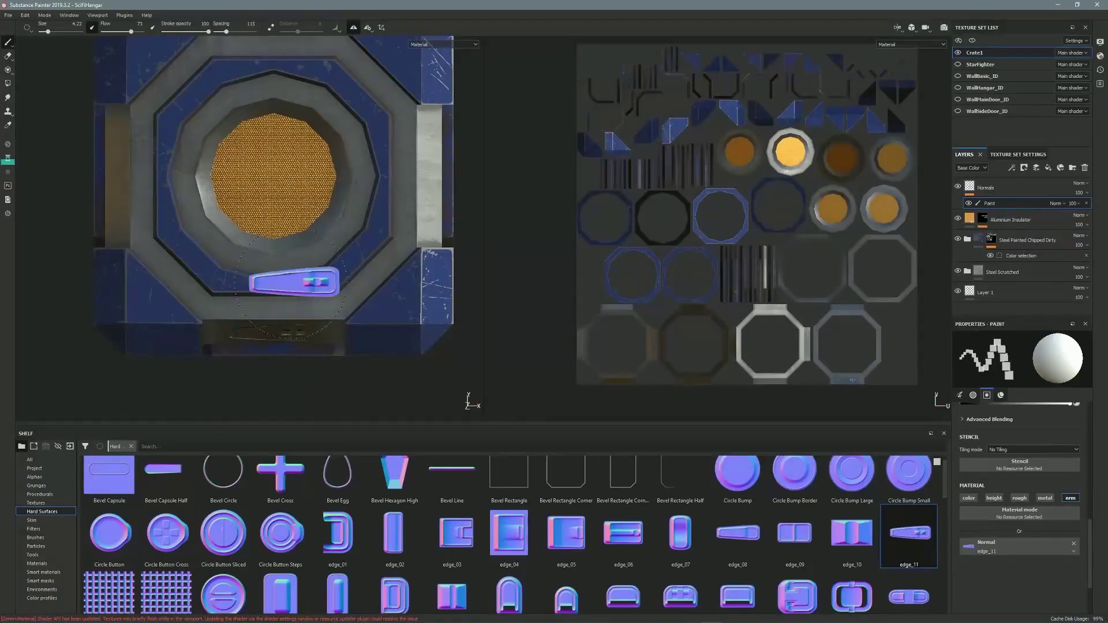
{"action": "middle_click_drag", "start_coordinate": [352, 175], "coordinate": [309, 208], "text": "alt"}
{"action": "left_click_drag", "start_coordinate": [424, 211], "coordinate": [386, 212], "text": "alt+shift"}
{"action": "middle_click_drag", "start_coordinate": [386, 212], "coordinate": [355, 212], "text": "alt"}
{"action": "left_click", "coordinate": [262, 361]}
{"action": "key", "text": "ctrl+s"}
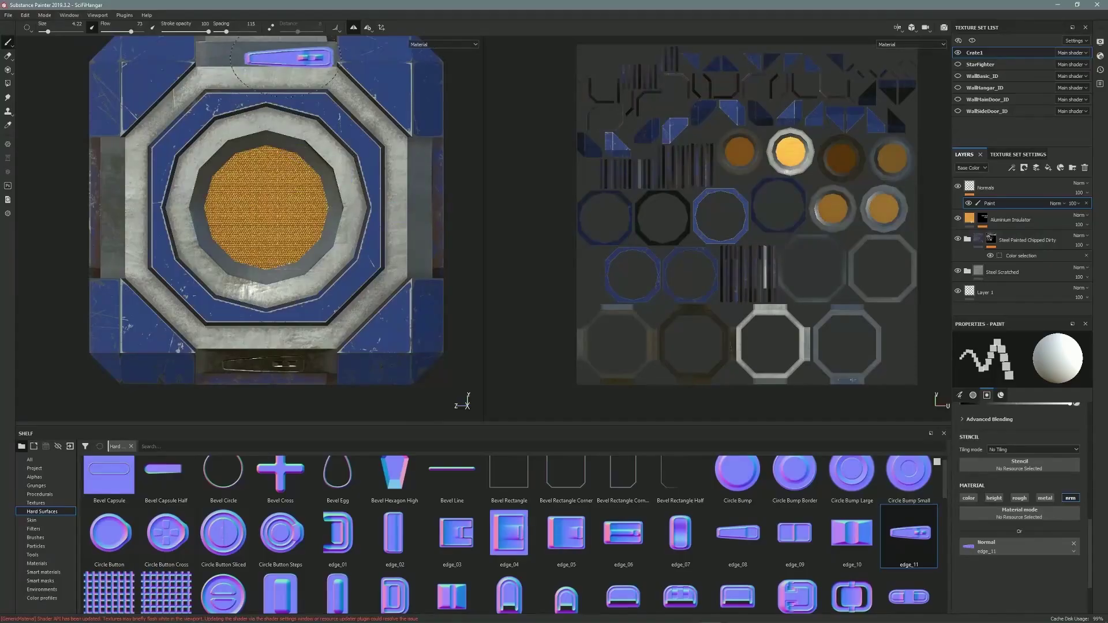
- Stamp edge_11 normals on the upper and lower edge bars of the next crate side
{"action": "left_click_drag", "start_coordinate": [399, 228], "coordinate": [254, 202], "text": "alt"}
{"action": "left_click_drag", "start_coordinate": [254, 202], "coordinate": [251, 224], "text": "ctrl+alt"}
{"action": "left_click", "coordinate": [250, 75]}
{"action": "left_click", "coordinate": [251, 386]}
- Load strap_01 as the brush's normal map and stamp straps on the crate's vertical edge bars
{"action": "left_click_drag", "start_coordinate": [382, 202], "coordinate": [455, 200], "text": "alt+shift"}
{"action": "left_click_drag", "start_coordinate": [455, 200], "coordinate": [122, 195], "text": "ctrl+alt"}
{"action": "left_click_drag", "start_coordinate": [381, 213], "coordinate": [258, 189], "text": "alt+shift"}
{"action": "left_click_drag", "start_coordinate": [944, 490], "coordinate": [943, 558]}
{"action": "left_click_drag", "start_coordinate": [852, 516], "coordinate": [991, 545]}
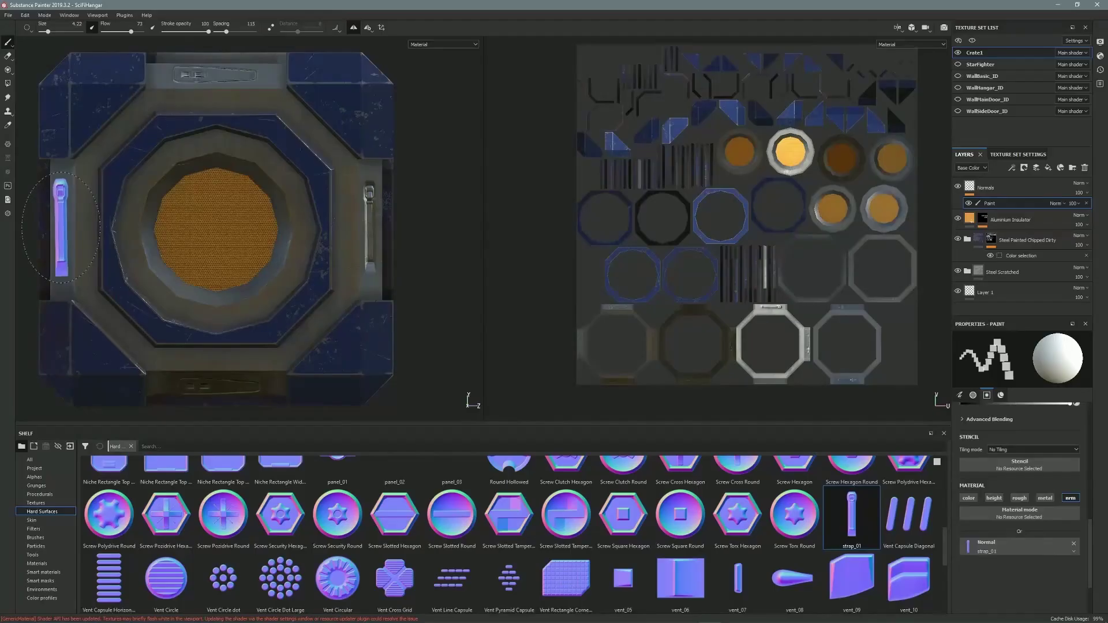
{"action": "left_click_drag", "start_coordinate": [427, 243], "coordinate": [376, 240], "text": "alt"}
{"action": "middle_click_drag", "start_coordinate": [376, 240], "coordinate": [168, 235], "text": "alt"}
{"action": "left_click_drag", "start_coordinate": [324, 216], "coordinate": [349, 186], "text": "alt"}
{"action": "middle_click_drag", "start_coordinate": [349, 186], "coordinate": [365, 181], "text": "alt"}
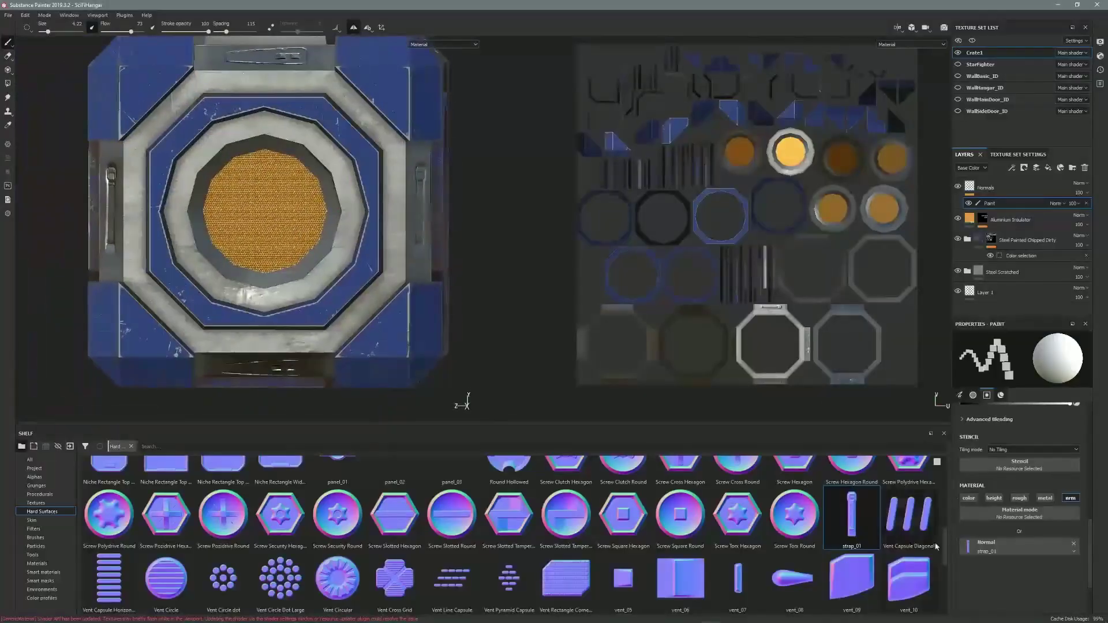
- Load Screw Cross Hexagon as the brush's normal map, reduce the brush size to 0.8 and stamp screws around one crate side's octagonal frame
{"action": "left_click_drag", "start_coordinate": [946, 544], "coordinate": [945, 534]}
{"action": "left_click", "coordinate": [680, 508]}
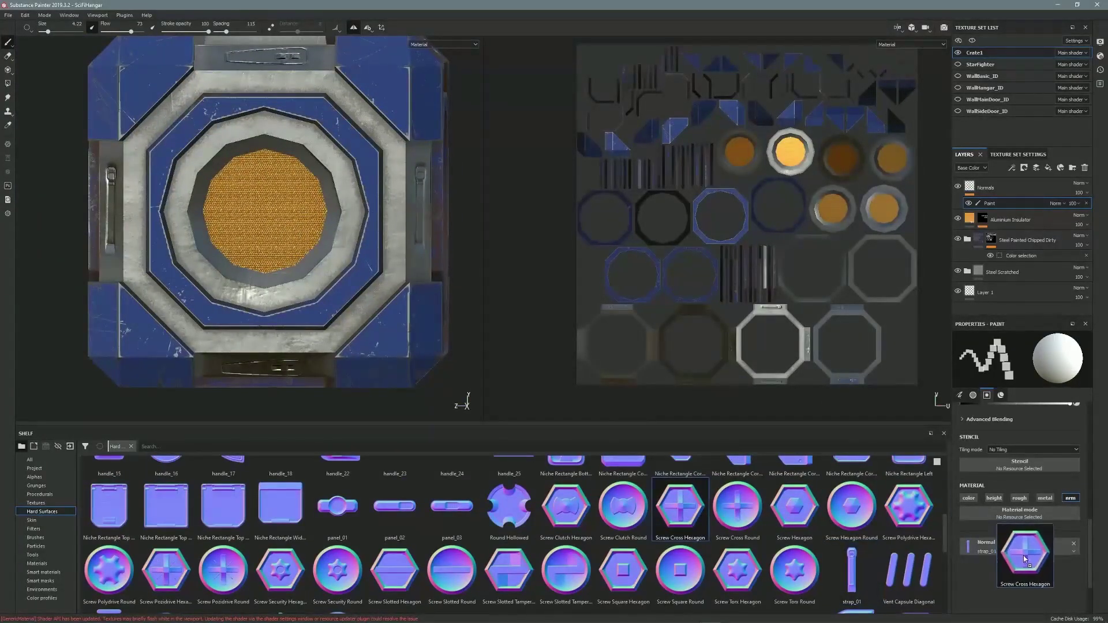
{"action": "right_click_drag", "start_coordinate": [384, 292], "coordinate": [366, 291], "text": "ctrl"}
{"action": "scroll", "coordinate": [365, 291], "scroll_direction": "up", "scroll_amount": 3}
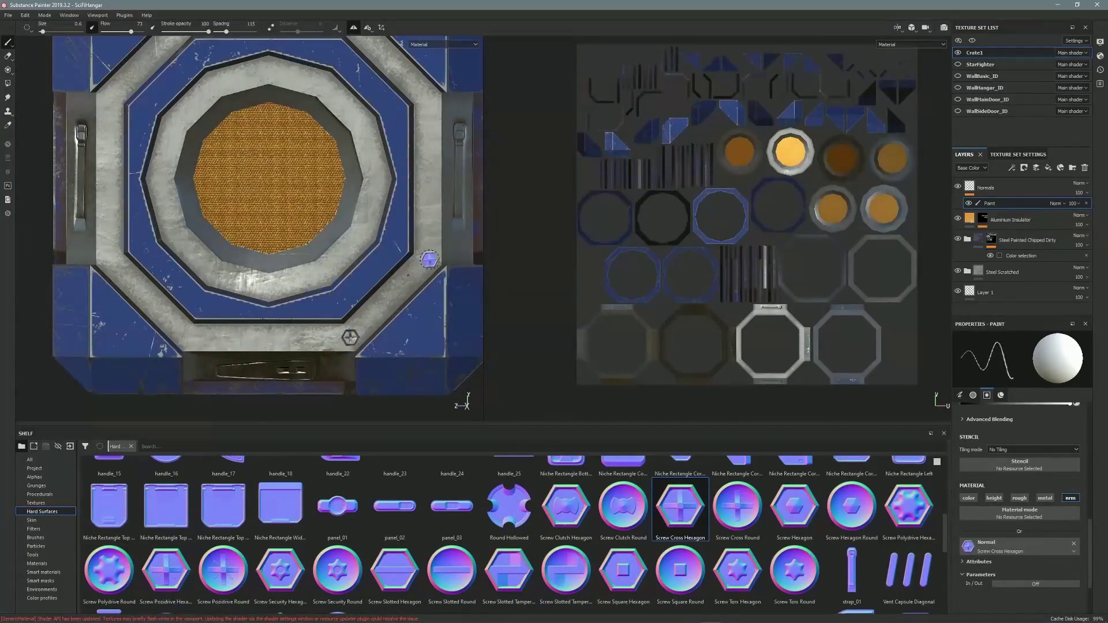
{"action": "left_click", "coordinate": [190, 340]}
{"action": "middle_click_drag", "start_coordinate": [190, 339], "coordinate": [263, 390], "text": "alt"}
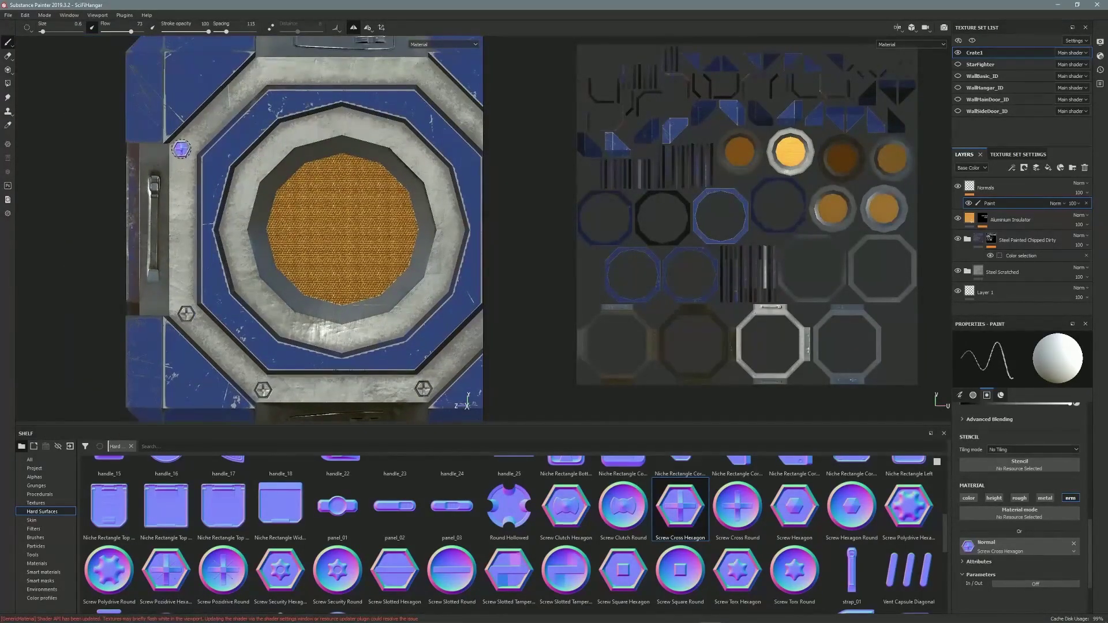
{"action": "left_click", "coordinate": [419, 69]}
{"action": "middle_click_drag", "start_coordinate": [419, 69], "coordinate": [293, 151], "text": "alt"}
- Stamp Screw Cross Hexagon screws around the outer octagonal frames of the next two crate sides
{"action": "left_click_drag", "start_coordinate": [368, 165], "coordinate": [274, 198], "text": "alt"}
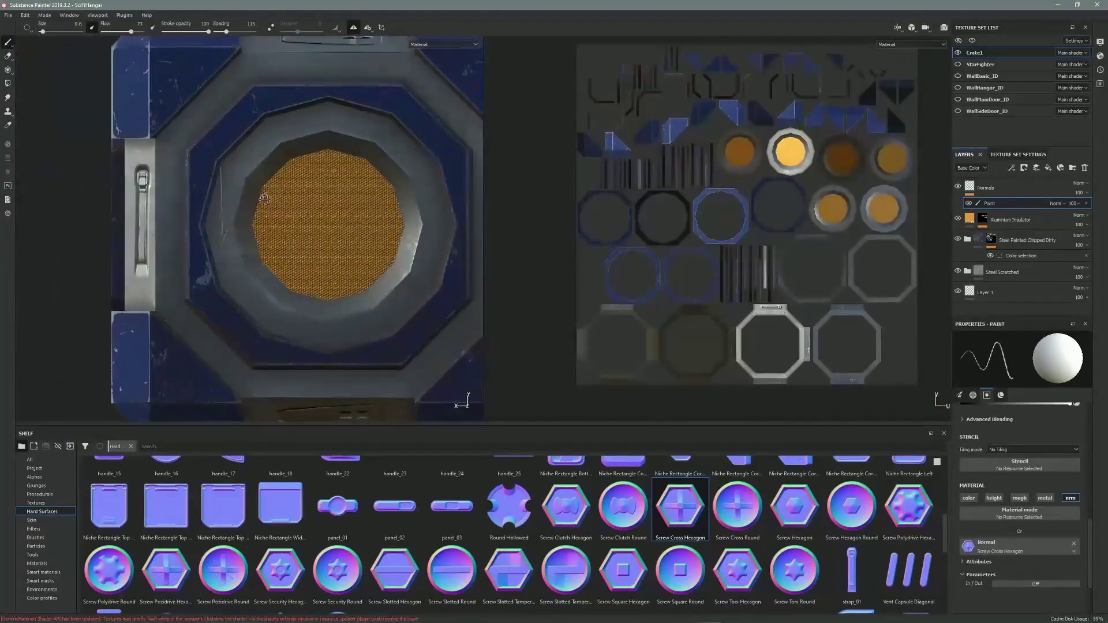
{"action": "scroll", "coordinate": [255, 205], "scroll_direction": "down", "scroll_amount": 2}
{"action": "middle_click_drag", "start_coordinate": [387, 157], "coordinate": [346, 170], "text": "alt"}
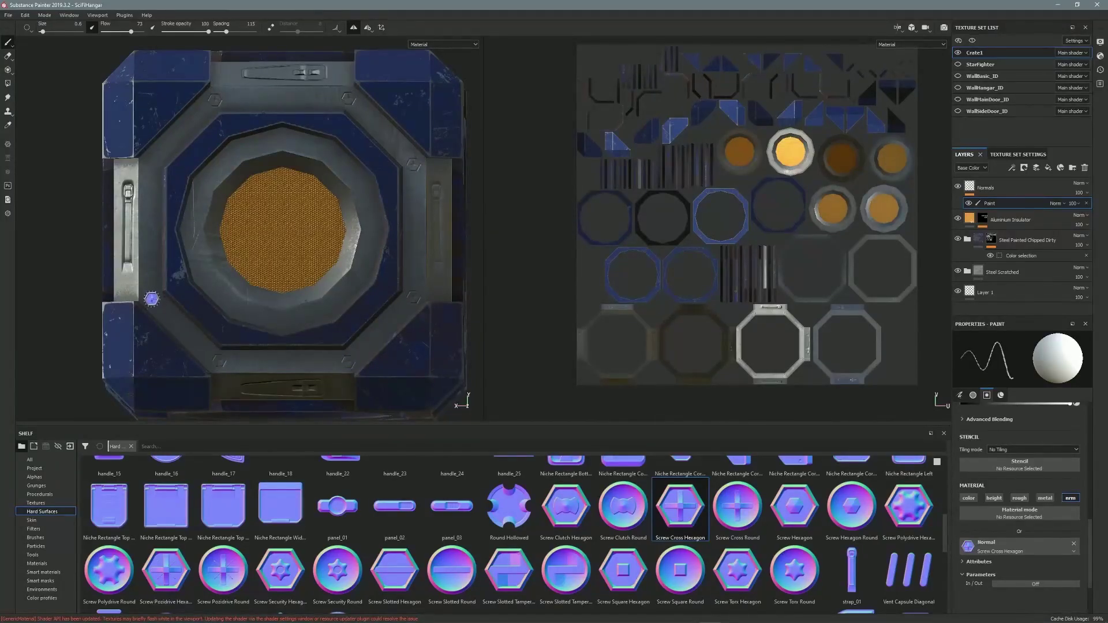
{"action": "mouse_move", "coordinate": [290, 213]}
{"action": "left_mouse_down", "text": "alt"}
{"action": "mouse_move", "coordinate": [277, 216]}
{"action": "mouse_move", "coordinate": [324, 222]}
{"action": "mouse_move", "coordinate": [247, 227]}
{"action": "mouse_move", "coordinate": [305, 217]}
{"action": "left_mouse_up", "text": "alt"}
{"action": "middle_click_drag", "start_coordinate": [305, 218], "coordinate": [262, 213], "text": "alt"}
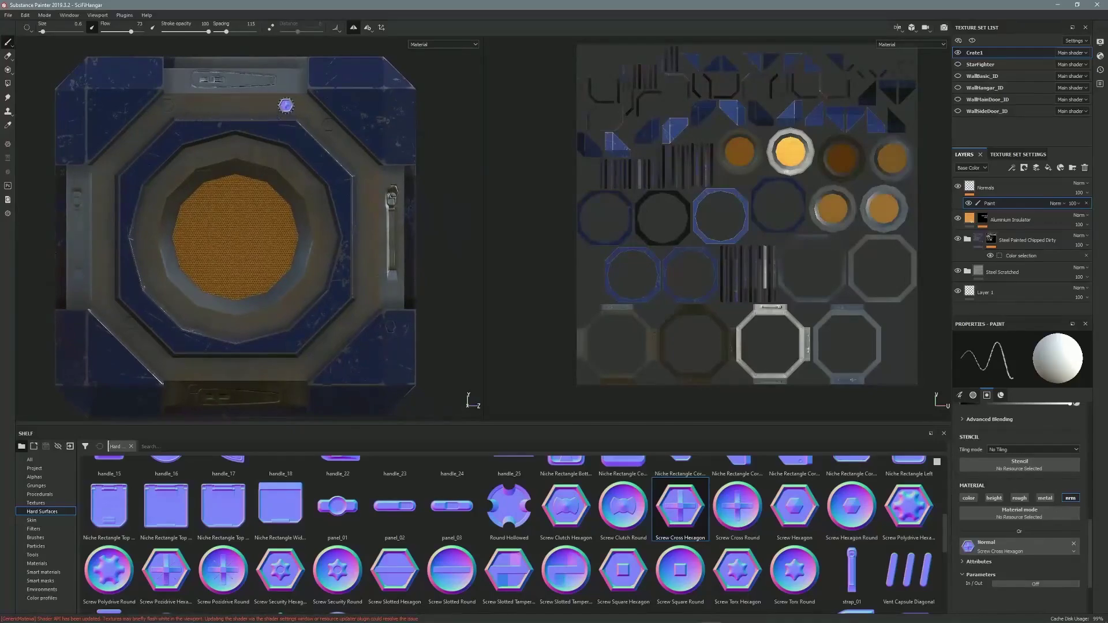
{"action": "left_click", "coordinate": [9, 56]}
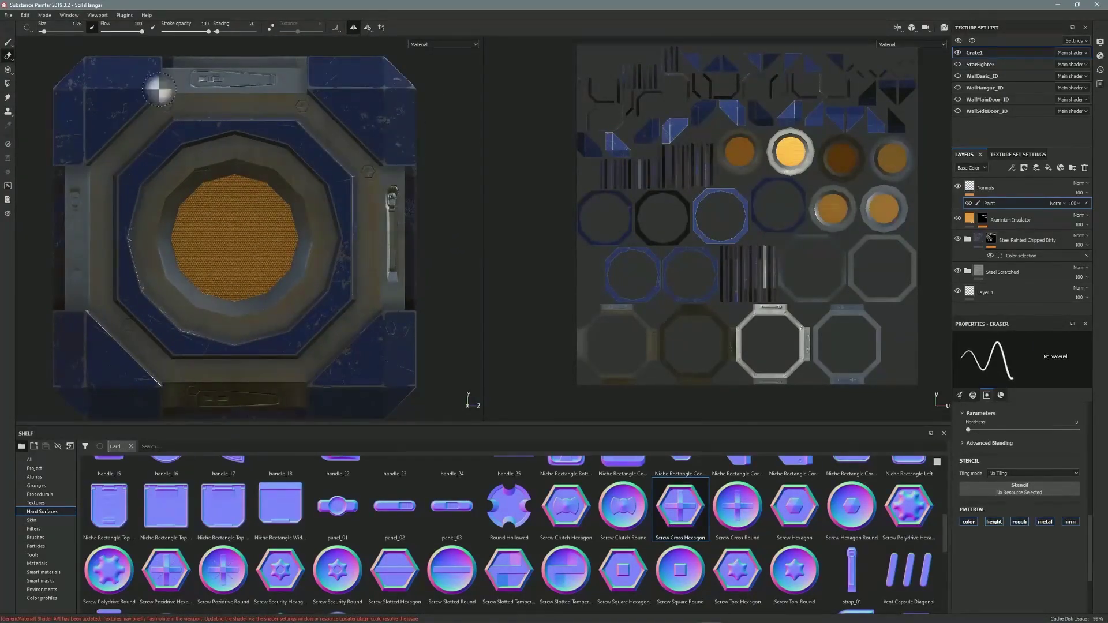
{"action": "key", "text": "1"}
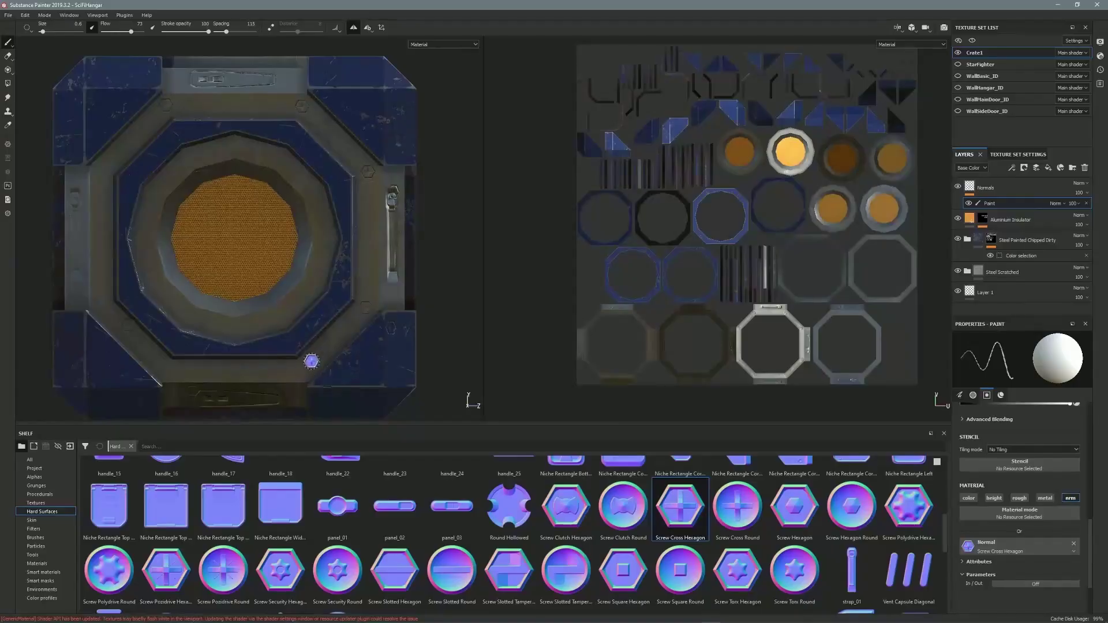
- Stamp Screw Cross Hexagon screws around the octagonal frames of the remaining crate side and the top and bottom faces
{"action": "left_click_drag", "start_coordinate": [101, 174], "coordinate": [165, 229], "text": "alt"}
{"action": "left_click", "coordinate": [8, 56]}
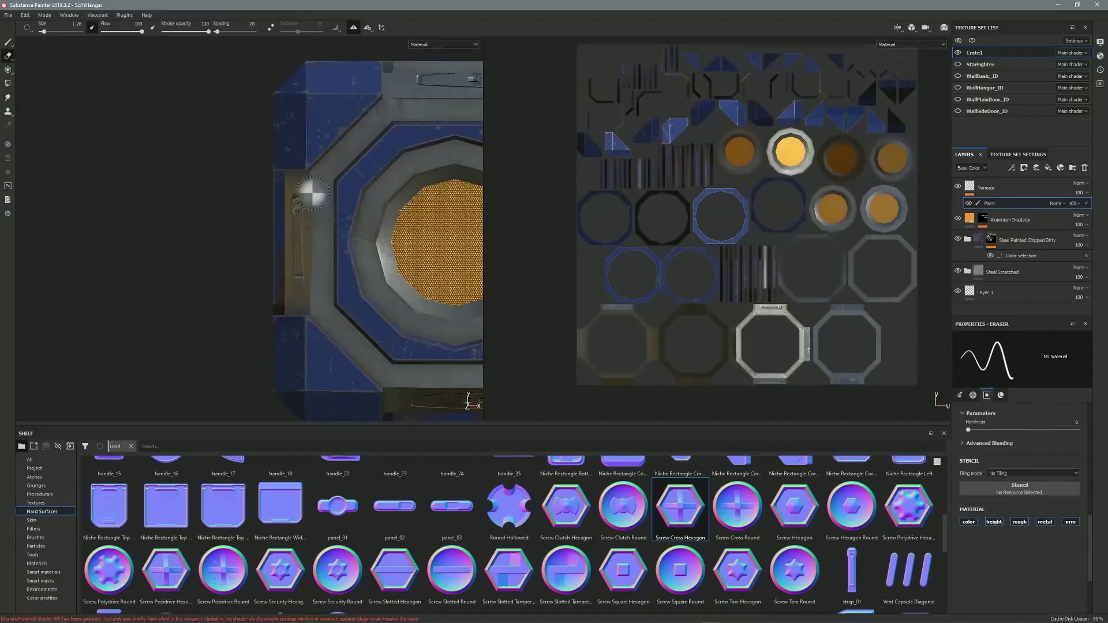
{"action": "key", "text": "f"}
{"action": "key", "text": "1"}
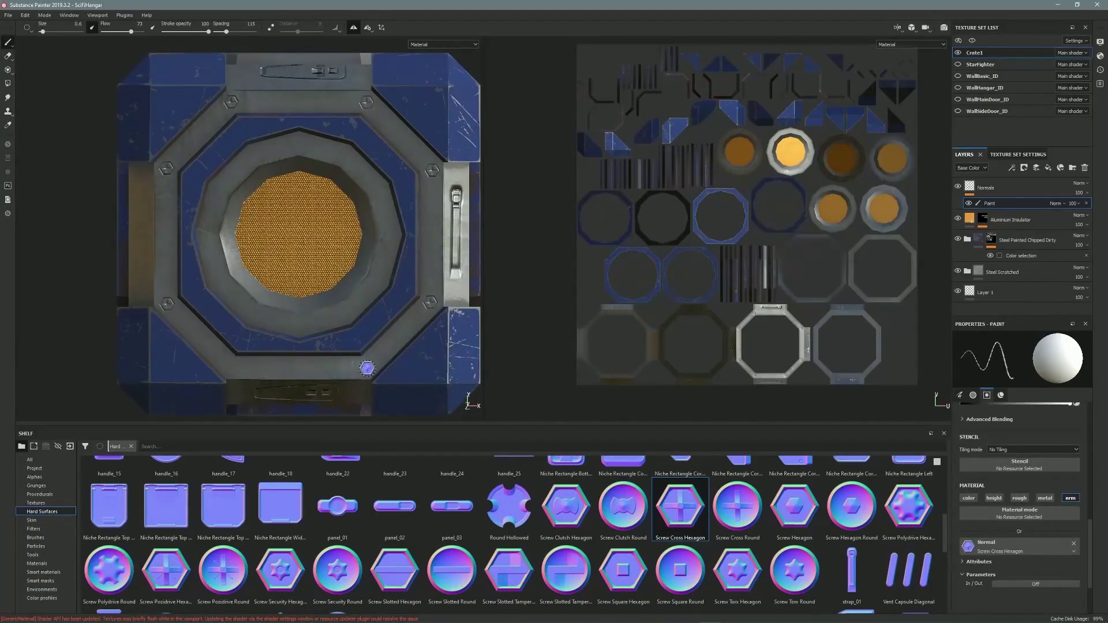
{"action": "left_click_drag", "start_coordinate": [231, 368], "coordinate": [351, 326], "text": "alt"}
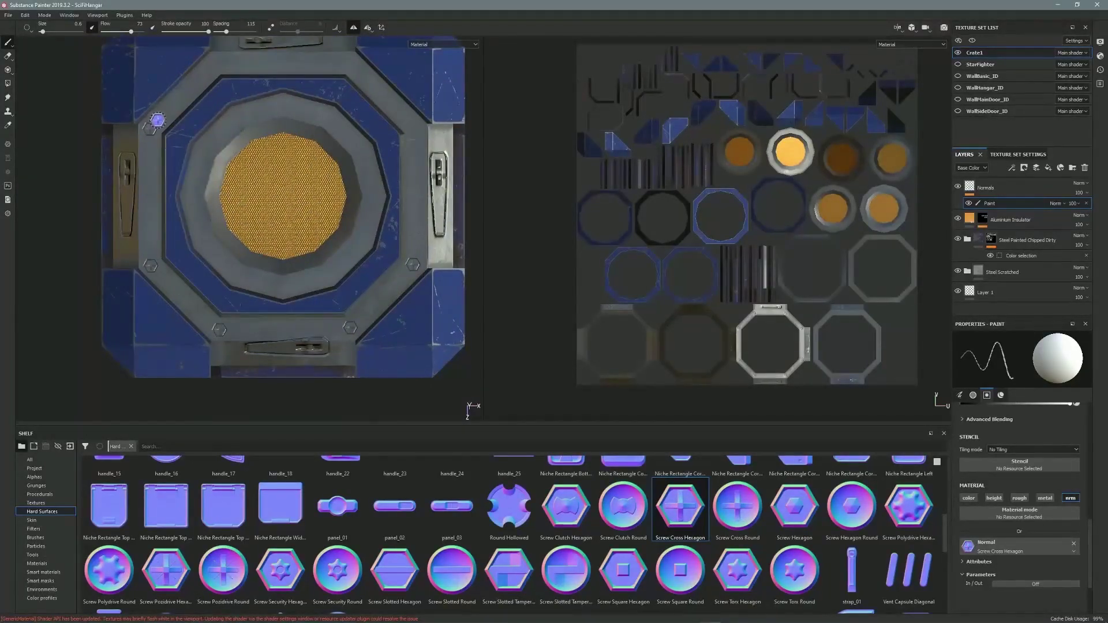
{"action": "left_click_drag", "start_coordinate": [412, 133], "coordinate": [166, 92], "text": "alt"}
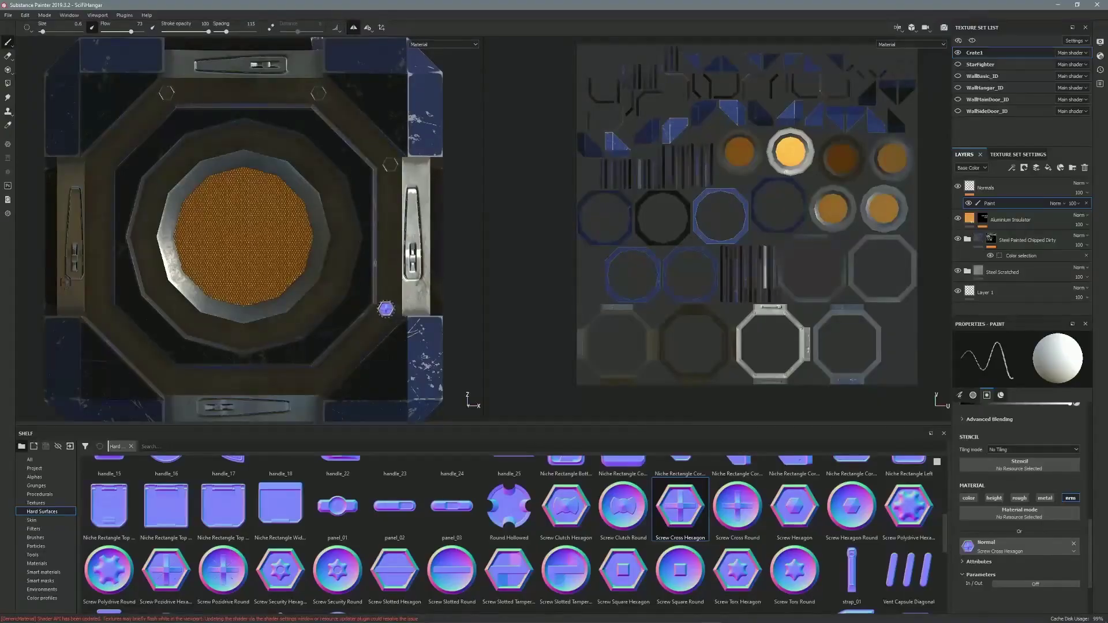
- Load strap_01 as the brush's normal map, enlarge the brush and stamp a strap on the crate side's bare vertical edge bar
{"action": "left_click_drag", "start_coordinate": [287, 112], "coordinate": [280, 185], "text": "alt"}
{"action": "middle_click_drag", "start_coordinate": [279, 185], "coordinate": [392, 205], "text": "alt"}
{"action": "middle_click_drag", "start_coordinate": [229, 164], "coordinate": [188, 255], "text": "alt"}
{"action": "left_click_drag", "start_coordinate": [851, 570], "coordinate": [1007, 546]}
{"action": "mouse_move", "coordinate": [102, 228]}
{"action": "right_mouse_down", "text": "ctrl"}
{"action": "mouse_move", "coordinate": [136, 228]}
{"action": "mouse_move", "coordinate": [105, 228]}
{"action": "right_mouse_up", "text": "ctrl"}
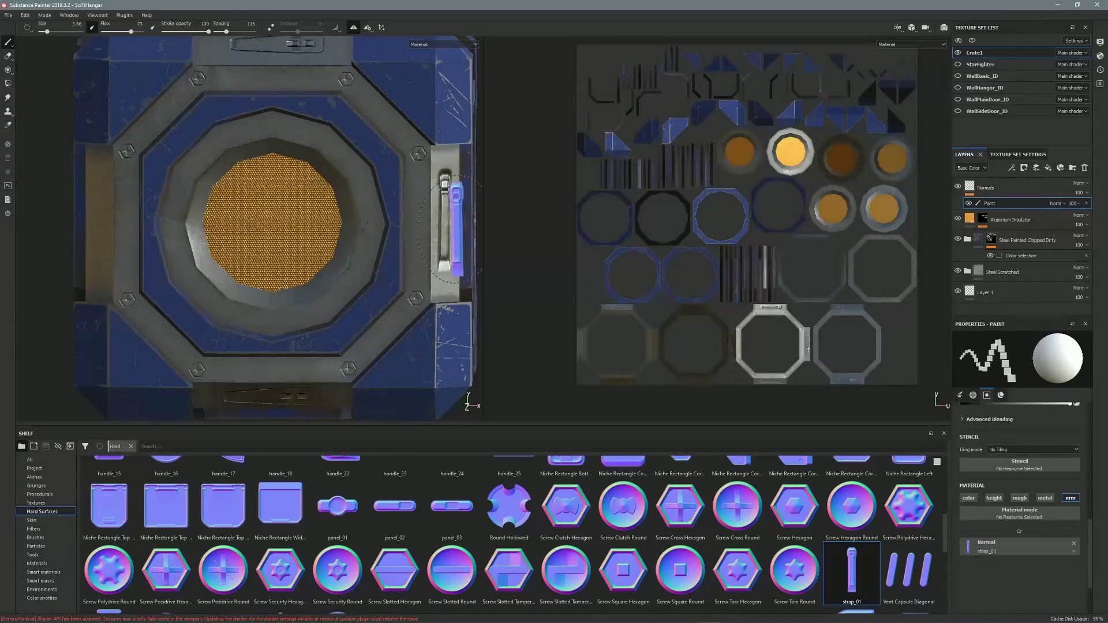
{"action": "left_click", "coordinate": [99, 224]}
{"action": "right_click_drag", "start_coordinate": [283, 172], "coordinate": [249, 179], "text": "alt"}
{"action": "middle_click_drag", "start_coordinate": [248, 179], "coordinate": [217, 173], "text": "alt"}
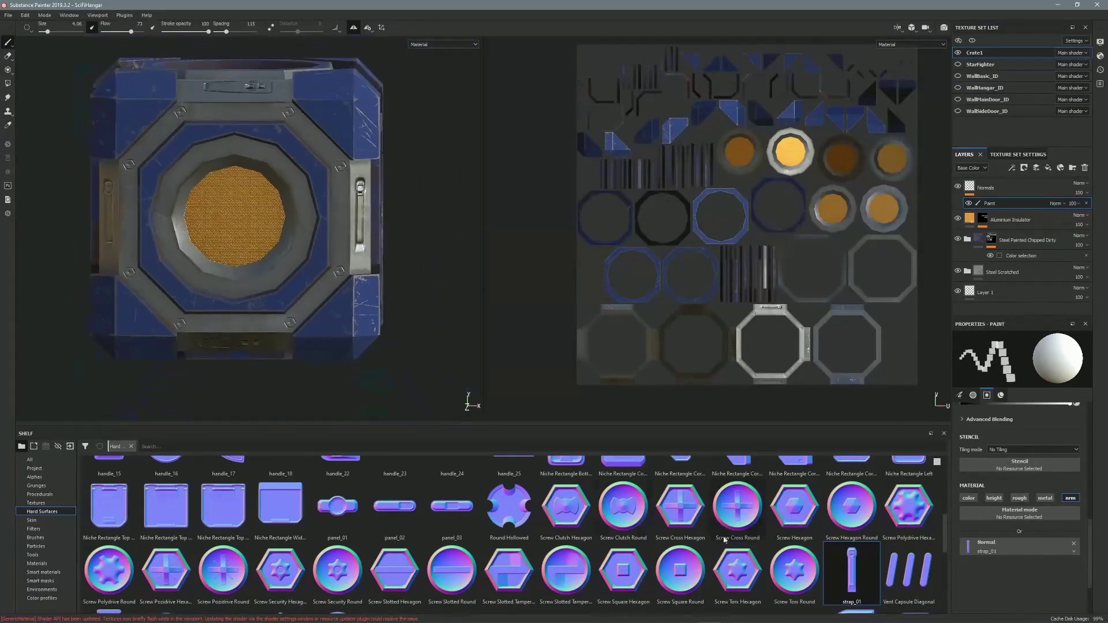
- Load Screw Pozidrive Round as the brush's normal map, set the brush size to 0.41 and stamp screws around the crate's inner rings
{"action": "left_click_drag", "start_coordinate": [223, 571], "coordinate": [1013, 548]}
{"action": "right_click_drag", "start_coordinate": [246, 226], "coordinate": [274, 222], "text": "alt"}
{"action": "middle_click_drag", "start_coordinate": [274, 222], "coordinate": [308, 240], "text": "alt"}
{"action": "right_click_drag", "start_coordinate": [368, 169], "coordinate": [320, 152], "text": "ctrl"}
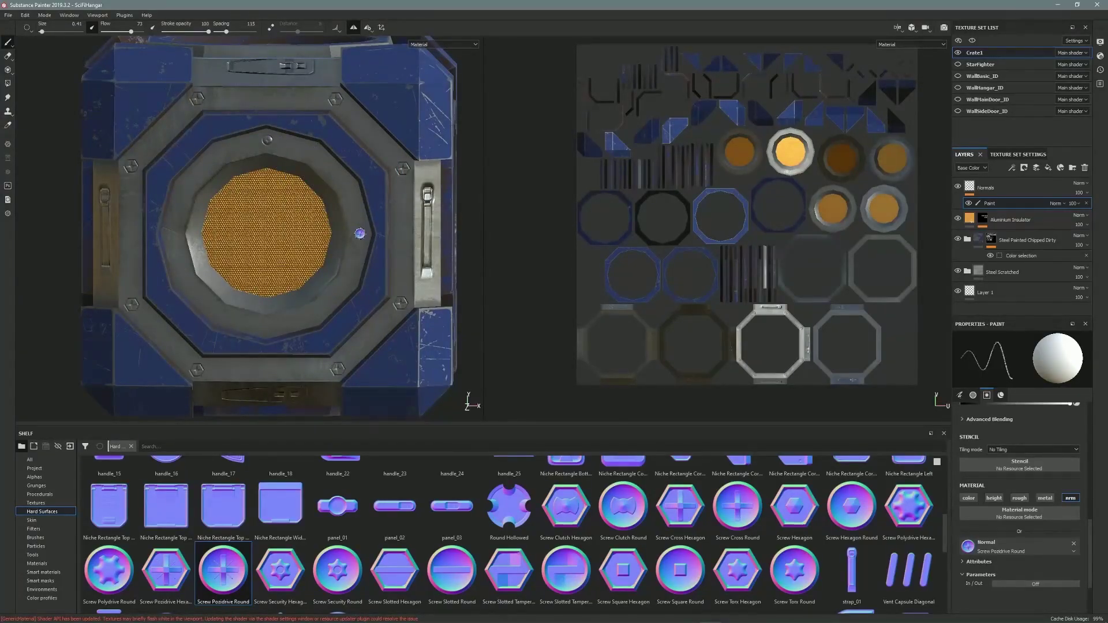
{"action": "left_click_drag", "start_coordinate": [268, 328], "coordinate": [281, 161], "text": "alt"}
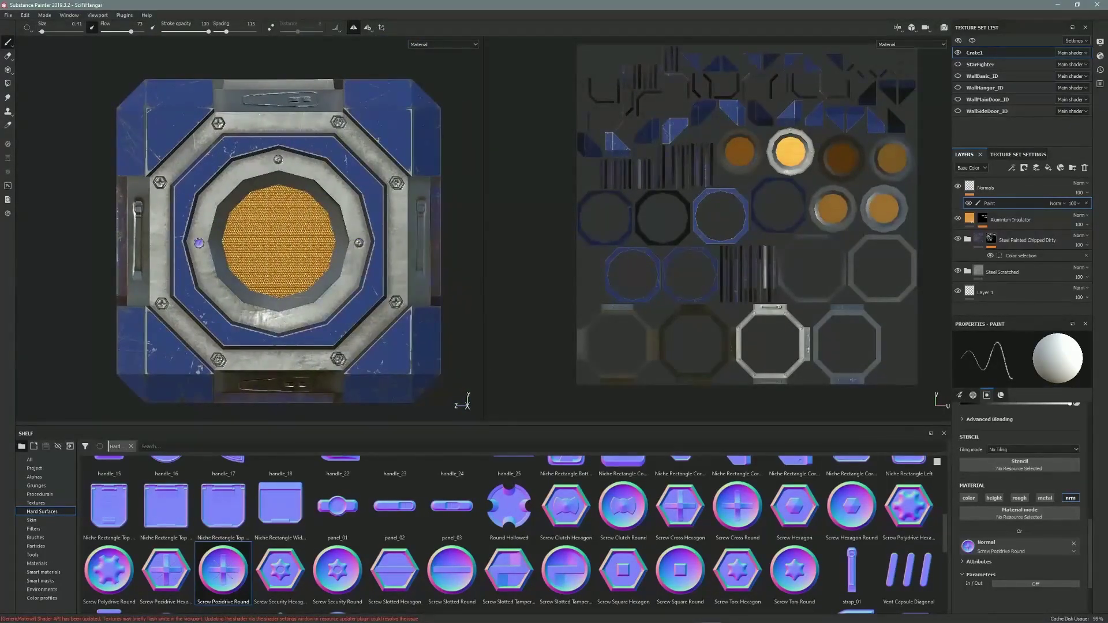
{"action": "left_click_drag", "start_coordinate": [280, 323], "coordinate": [271, 163], "text": "alt"}
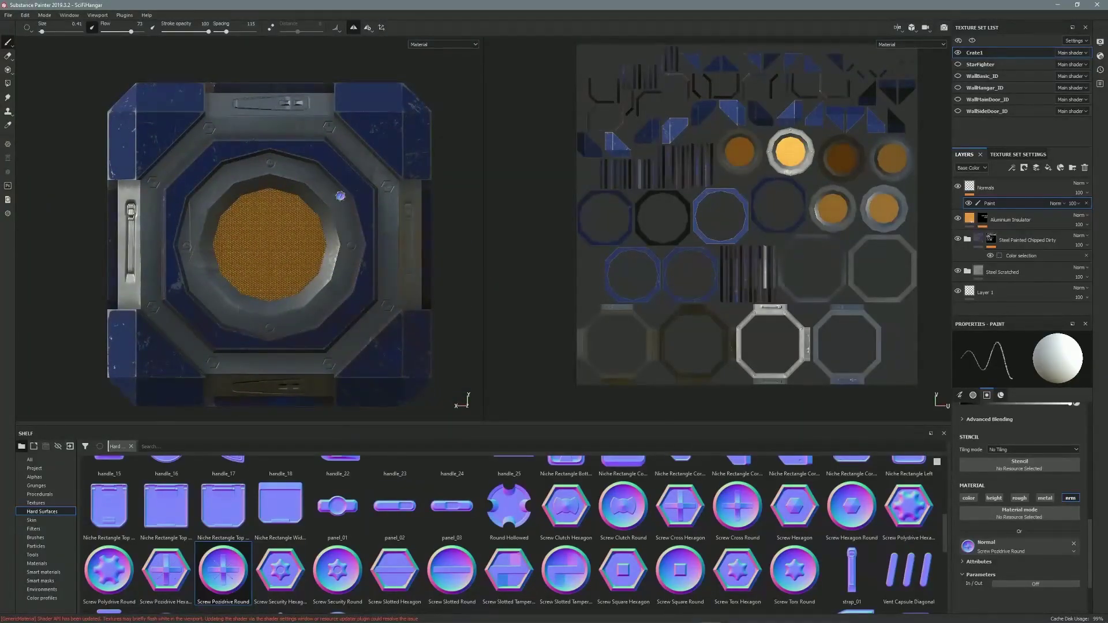
{"action": "left_click_drag", "start_coordinate": [359, 155], "coordinate": [196, 236], "text": "alt"}
{"action": "left_click_drag", "start_coordinate": [300, 307], "coordinate": [346, 139], "text": "alt"}
{"action": "mouse_move", "coordinate": [346, 139]}
{"action": "right_mouse_down", "text": "alt"}
{"action": "mouse_move", "coordinate": [387, 115]}
{"action": "mouse_move", "coordinate": [301, 138]}
{"action": "right_mouse_up", "text": "alt"}
{"action": "left_click_drag", "start_coordinate": [300, 139], "coordinate": [357, 220], "text": "alt"}
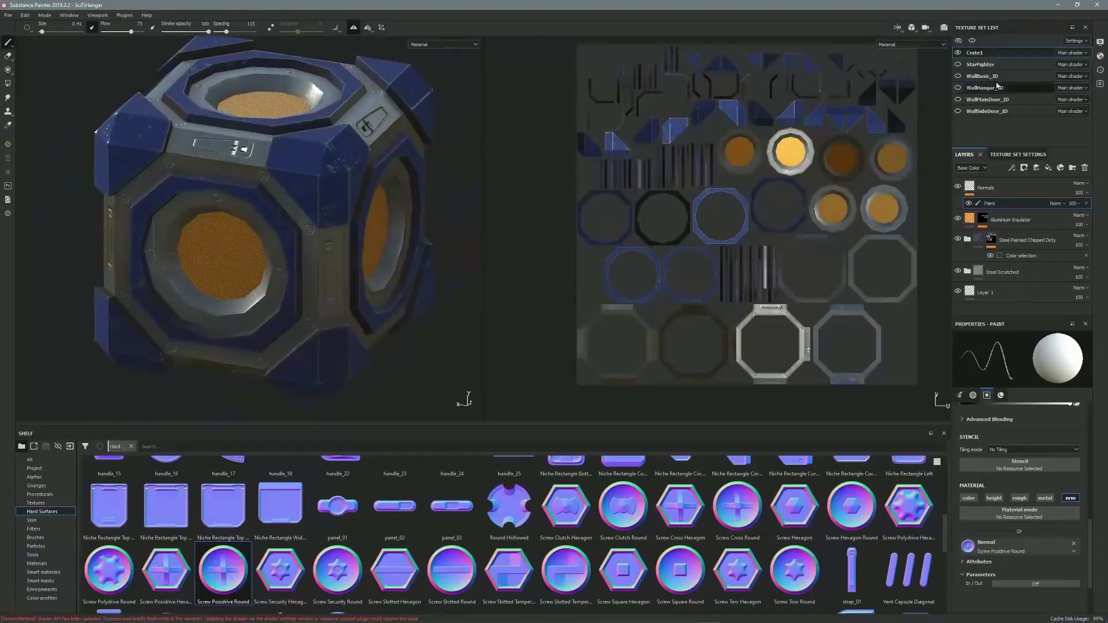
- Duplicate the Normals layer, move the copy below the Steel Scratched folder and add an anchor point to it
{"action": "right_click", "coordinate": [987, 188]}
{"action": "left_click", "coordinate": [1007, 353]}
{"action": "left_click_drag", "start_coordinate": [1002, 194], "coordinate": [1031, 292]}
{"action": "right_click", "coordinate": [1017, 269]}
{"action": "left_click", "coordinate": [1023, 614]}
{"action": "scroll", "coordinate": [1033, 254], "scroll_direction": "up", "scroll_amount": 1}
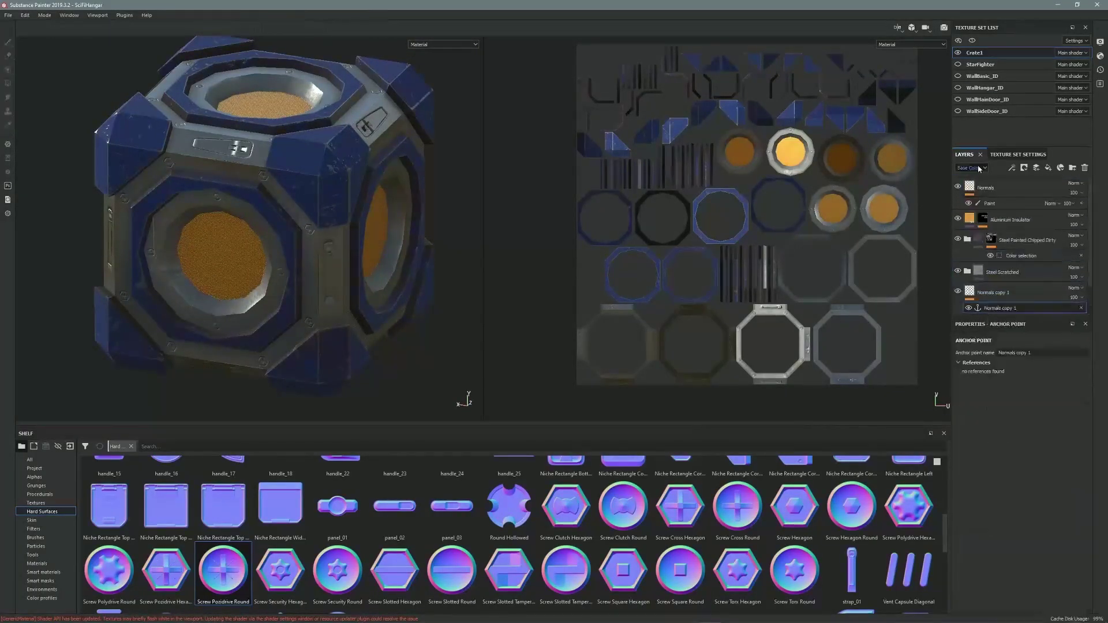
- Link the Micro Normal input of Steel Scratched's Dirt generator to the Normals copy 1 anchor point and enable Micro Normal
{"action": "left_click", "coordinate": [967, 271]}
{"action": "left_click_drag", "start_coordinate": [1091, 245], "coordinate": [1091, 274]}
{"action": "left_click", "coordinate": [1010, 278]}
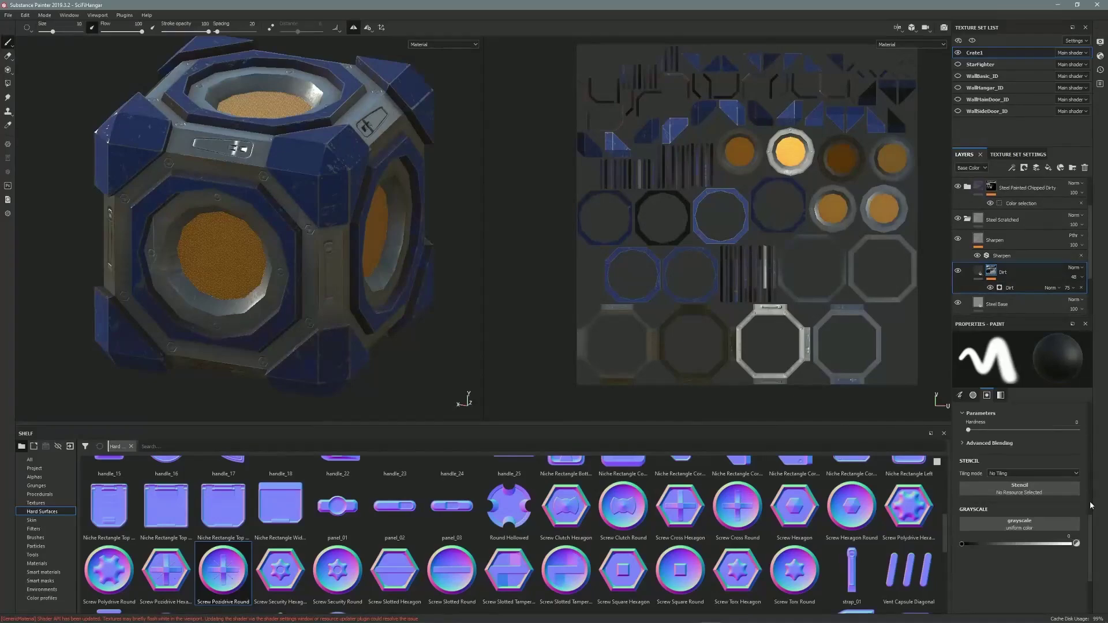
{"action": "left_click_drag", "start_coordinate": [1090, 453], "coordinate": [1091, 491]}
{"action": "left_click", "coordinate": [1037, 559]}
{"action": "left_click", "coordinate": [1053, 438]}
{"action": "left_click", "coordinate": [1031, 459]}
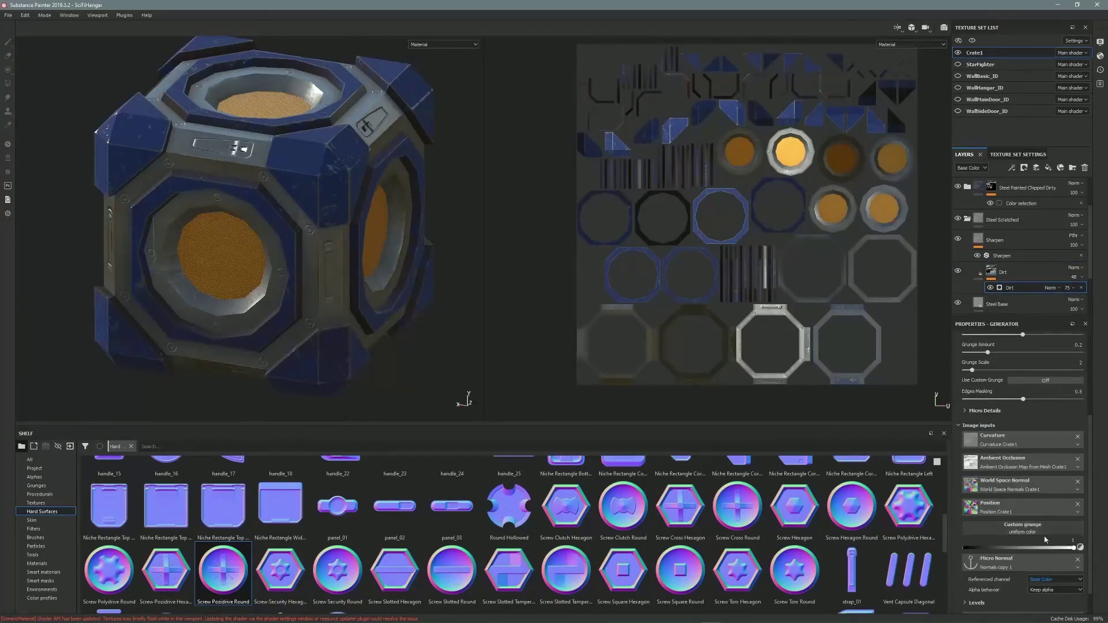
{"action": "left_click", "coordinate": [1052, 563]}
{"action": "left_click", "coordinate": [1047, 408]}
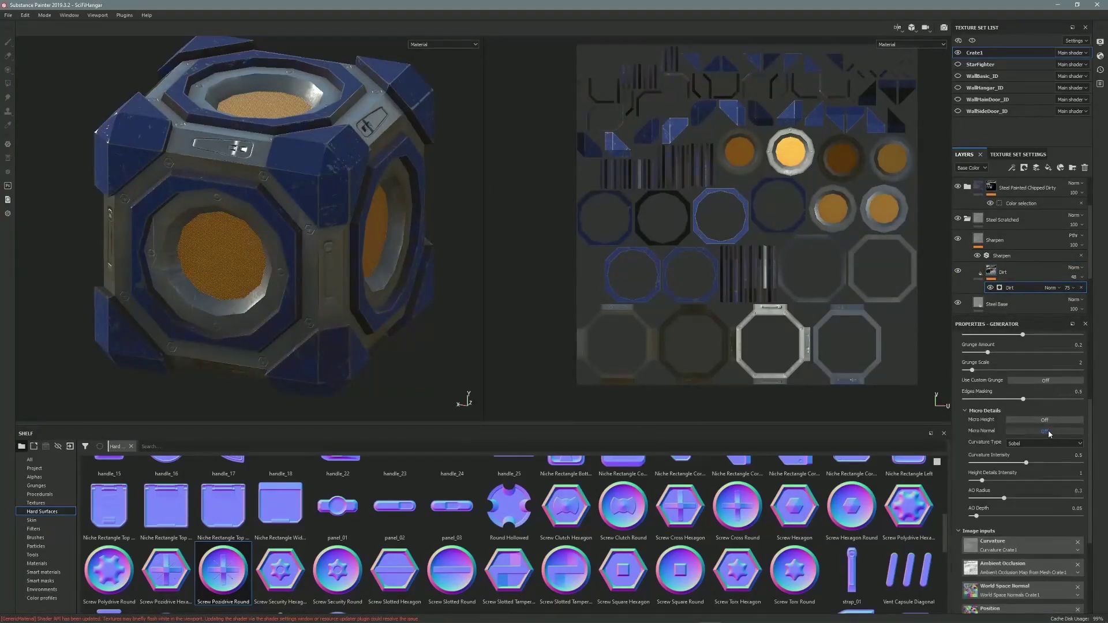
- Change the viewport's camera mode, show the StarFighter texture set and hide Crate1
{"action": "scroll", "coordinate": [364, 203], "scroll_direction": "down", "scroll_amount": 3}
{"action": "left_click_drag", "start_coordinate": [365, 203], "coordinate": [160, 84], "text": "alt"}
{"action": "left_click", "coordinate": [924, 28]}
{"action": "left_click", "coordinate": [933, 40]}
{"action": "left_click_drag", "start_coordinate": [262, 222], "coordinate": [398, 178], "text": "alt"}
{"action": "left_click", "coordinate": [912, 28]}
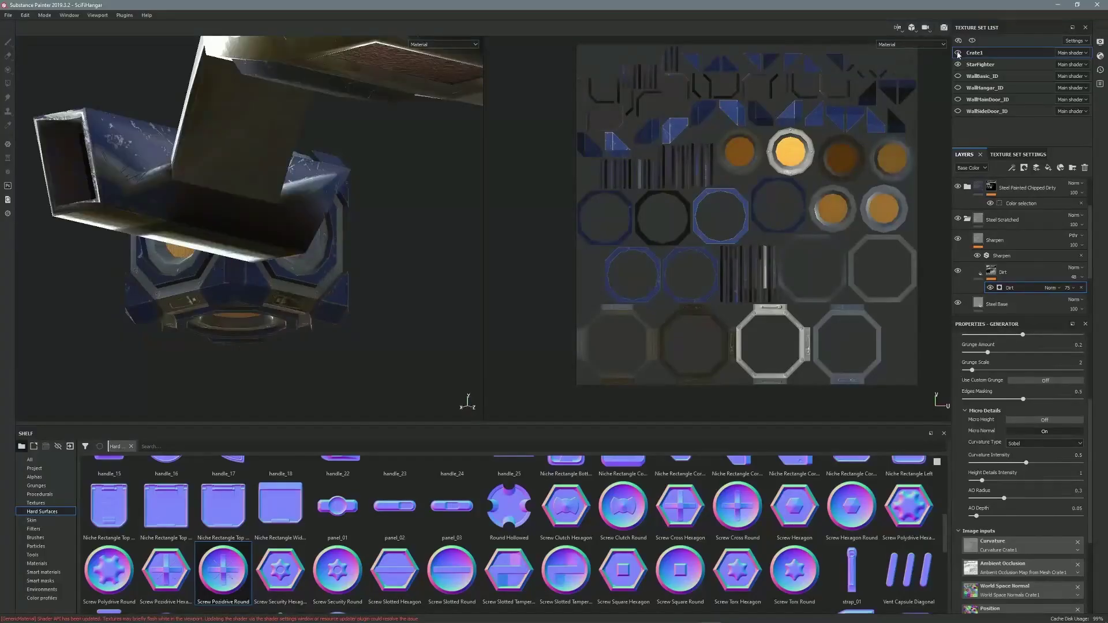
{"action": "mouse_move", "coordinate": [1093, 225]}
{"action": "left_mouse_down"}
{"action": "mouse_move", "coordinate": [1093, 256]}
{"action": "mouse_move", "coordinate": [1100, 188]}
{"action": "mouse_move", "coordinate": [1100, 264]}
{"action": "mouse_move", "coordinate": [1098, 205]}
{"action": "left_mouse_up"}
{"action": "left_click", "coordinate": [1062, 269]}
{"action": "left_click_drag", "start_coordinate": [958, 212], "coordinate": [960, 271]}
{"action": "left_click", "coordinate": [968, 271]}
{"action": "mouse_move", "coordinate": [1090, 248]}
{"action": "left_mouse_down"}
{"action": "mouse_move", "coordinate": [1092, 276]}
{"action": "mouse_move", "coordinate": [1093, 242]}
{"action": "left_mouse_up"}
{"action": "left_click_drag", "start_coordinate": [323, 173], "coordinate": [289, 230], "text": "alt"}
{"action": "middle_click_drag", "start_coordinate": [289, 144], "coordinate": [283, 249], "text": "alt"}
{"action": "right_click_drag", "start_coordinate": [283, 248], "coordinate": [274, 188], "text": "alt"}
{"action": "middle_click_drag", "start_coordinate": [274, 189], "coordinate": [158, 194], "text": "alt"}
{"action": "left_click_drag", "start_coordinate": [1091, 256], "coordinate": [1092, 290]}
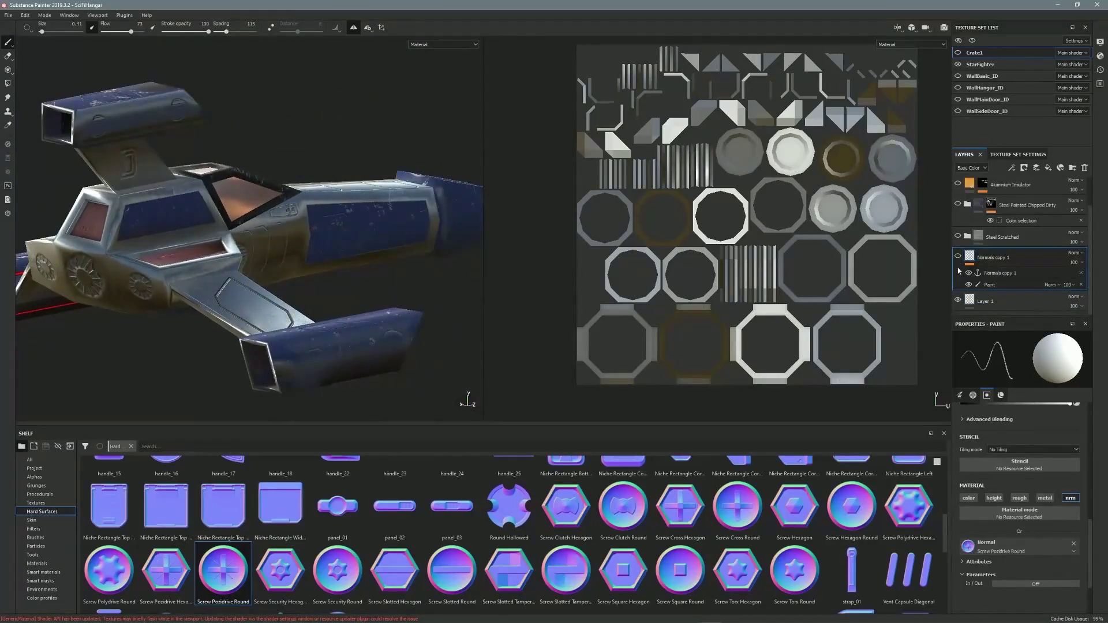
{"action": "left_click_drag", "start_coordinate": [958, 237], "coordinate": [959, 184]}
{"action": "left_click_drag", "start_coordinate": [1091, 254], "coordinate": [1092, 215]}
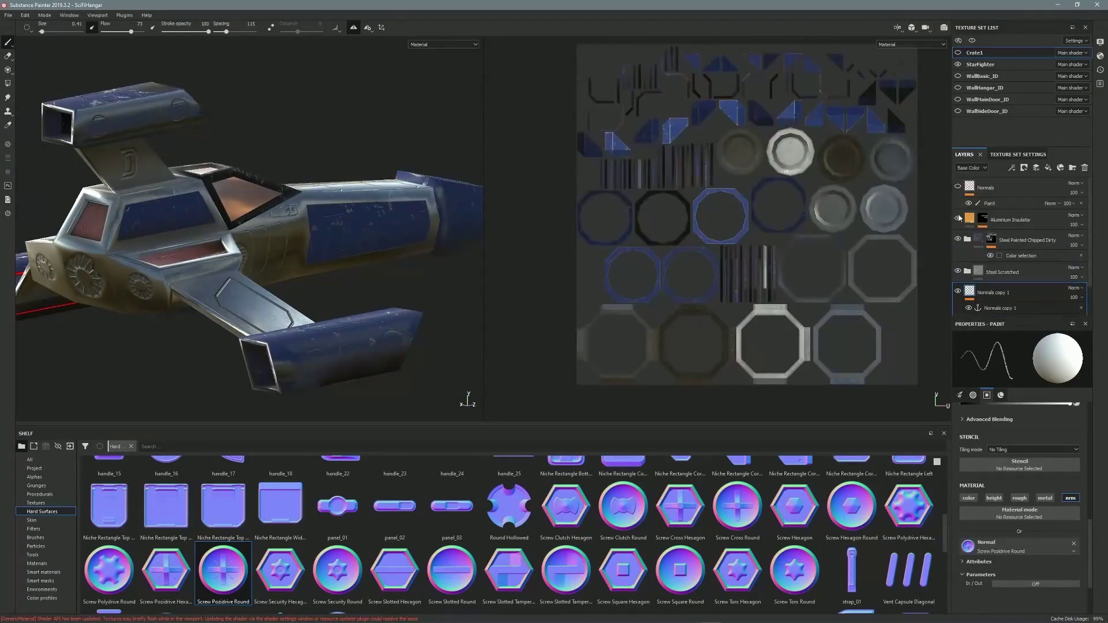
- Activate the StarFighter texture set, hide its material folders and select the Normals copy 1 layer for painting
{"action": "left_click", "coordinate": [987, 64]}
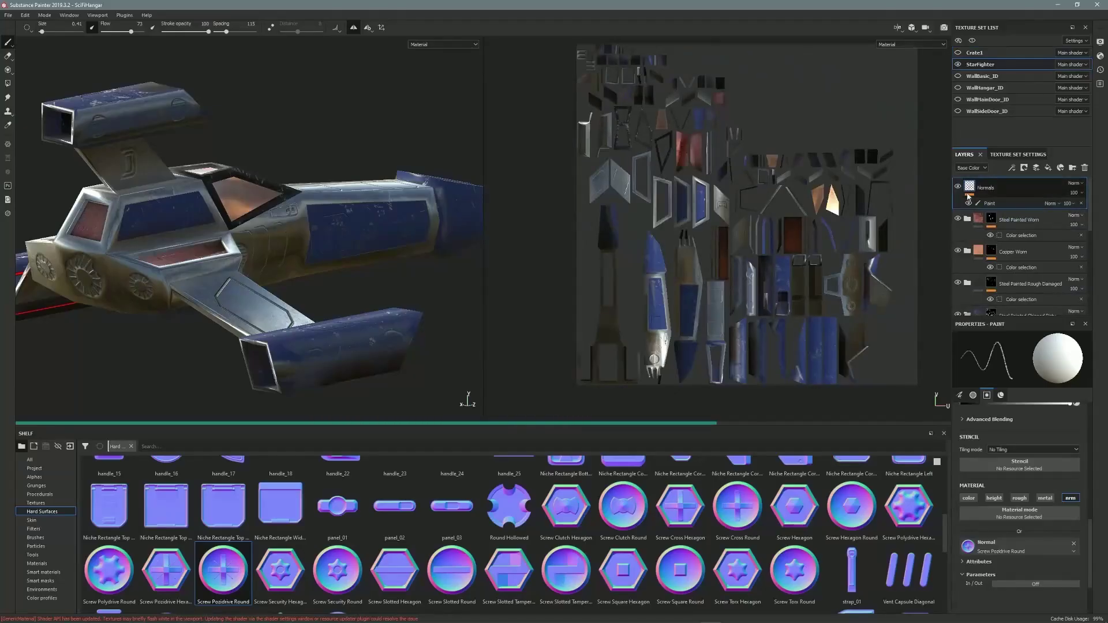
{"action": "left_click", "coordinate": [959, 284]}
{"action": "left_click_drag", "start_coordinate": [1090, 225], "coordinate": [1090, 264]}
{"action": "left_click", "coordinate": [958, 216]}
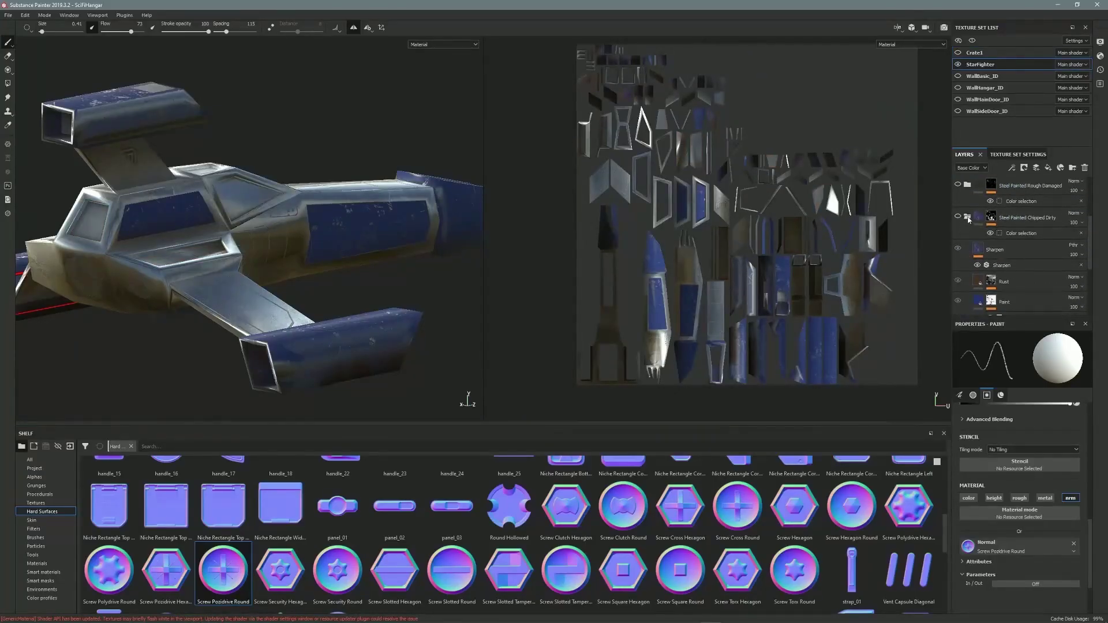
{"action": "left_click", "coordinate": [967, 217]}
{"action": "left_click", "coordinate": [958, 248]}
{"action": "left_click", "coordinate": [994, 271]}
- Show the Steel Painted Chipped Dirty folder and load Screw Pozidrive Hexagon as the brush's normal map
{"action": "left_click_drag", "start_coordinate": [269, 242], "coordinate": [215, 288], "text": "alt"}
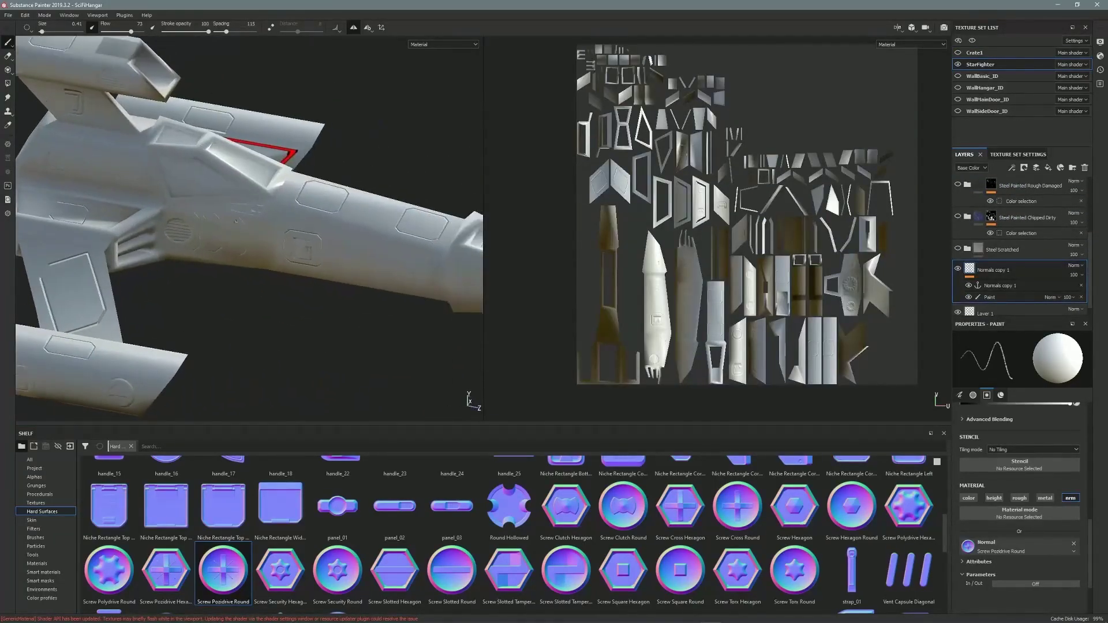
{"action": "right_click_drag", "start_coordinate": [215, 289], "coordinate": [323, 266], "text": "alt"}
{"action": "mouse_move", "coordinate": [323, 266]}
{"action": "left_mouse_down", "text": "alt"}
{"action": "mouse_move", "coordinate": [390, 154]}
{"action": "mouse_move", "coordinate": [361, 161]}
{"action": "left_mouse_up", "text": "alt"}
{"action": "middle_click_drag", "start_coordinate": [362, 162], "coordinate": [404, 199], "text": "alt"}
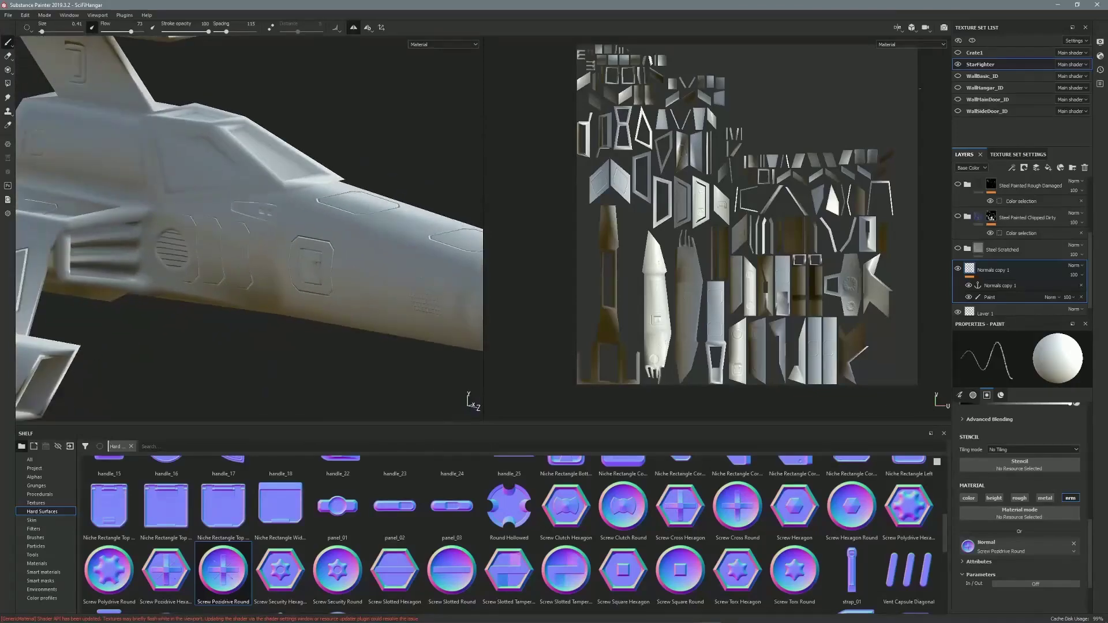
{"action": "left_click", "coordinate": [958, 217]}
{"action": "left_click_drag", "start_coordinate": [284, 245], "coordinate": [324, 219], "text": "alt"}
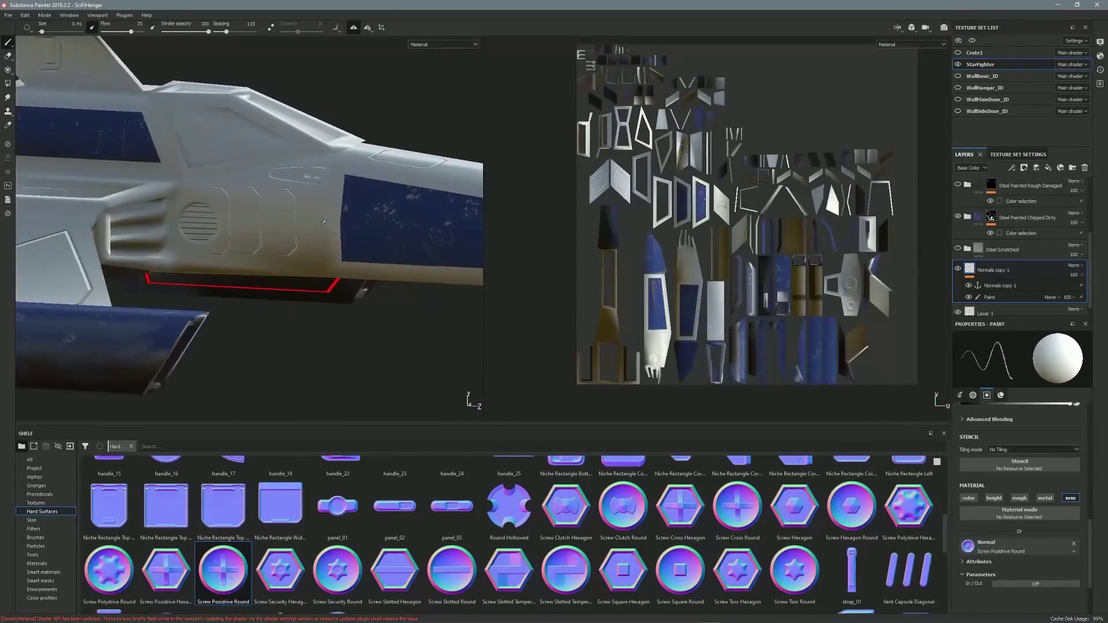
{"action": "left_click_drag", "start_coordinate": [166, 569], "coordinate": [1017, 536]}
- Stamp Screw Pozidrive Hexagon screws at the corners of the starfighter's wing strut
{"action": "left_click_drag", "start_coordinate": [231, 222], "coordinate": [199, 211], "text": "alt+shift"}
{"action": "middle_click_drag", "start_coordinate": [138, 199], "coordinate": [361, 215], "text": "alt"}
{"action": "right_click_drag", "start_coordinate": [361, 215], "coordinate": [399, 228], "text": "alt"}
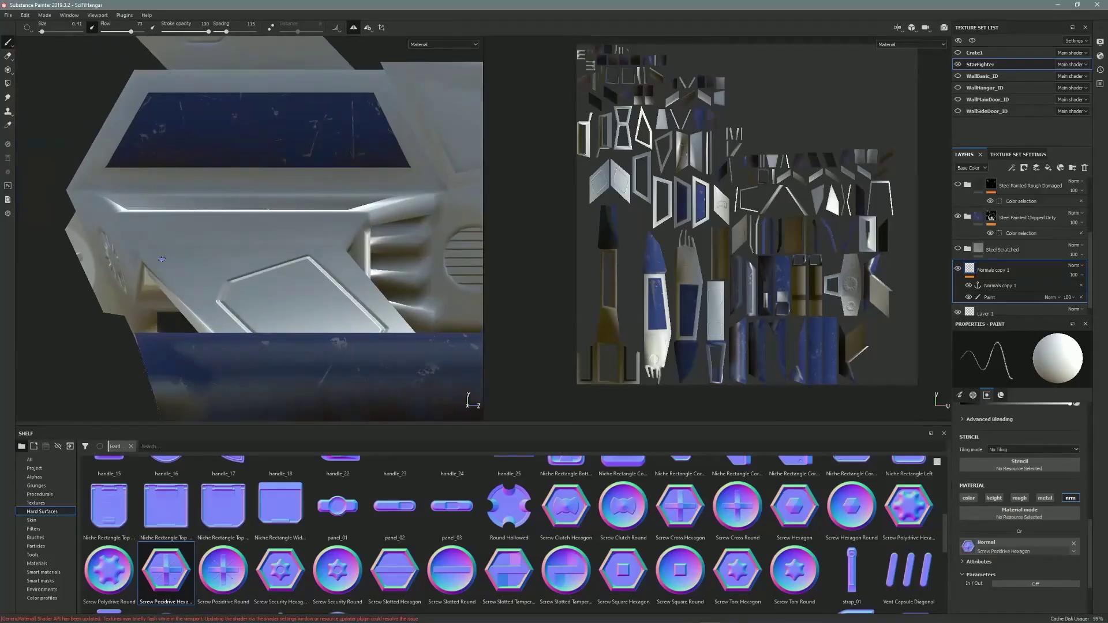
{"action": "middle_click_drag", "start_coordinate": [343, 310], "coordinate": [307, 282], "text": "alt"}
{"action": "left_click_drag", "start_coordinate": [306, 282], "coordinate": [283, 306], "text": "alt"}
{"action": "left_click_drag", "start_coordinate": [420, 302], "coordinate": [162, 292], "text": "alt"}
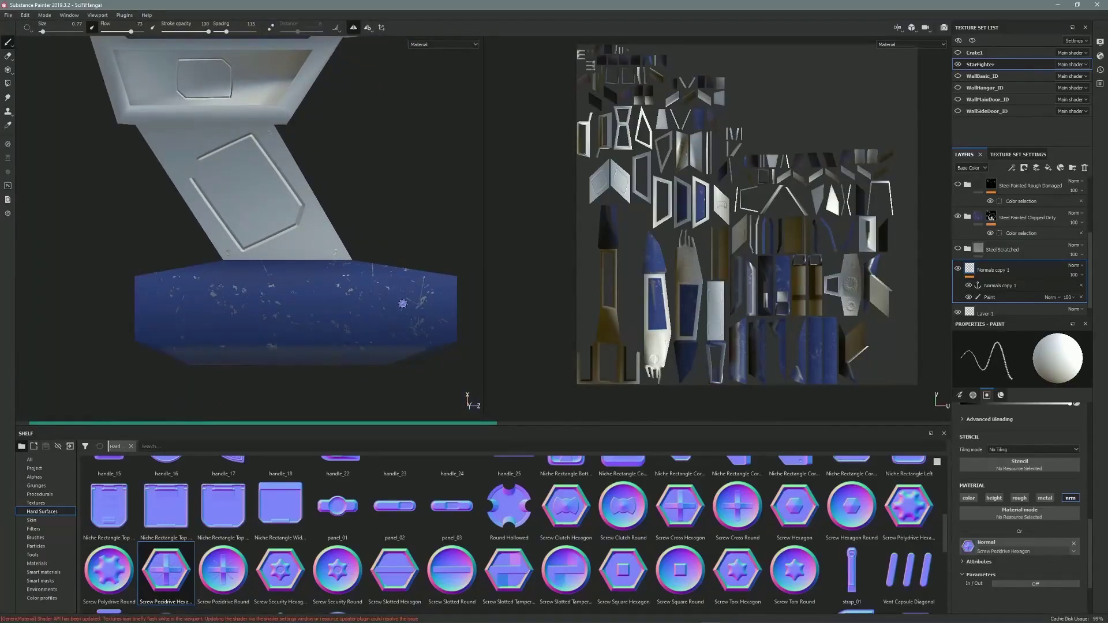
- Stamp Screw Pozidrive Hexagon screws at the corners of the frames around the starfighter's recessed hull panels
{"action": "middle_click_drag", "start_coordinate": [377, 214], "coordinate": [429, 318], "text": "alt"}
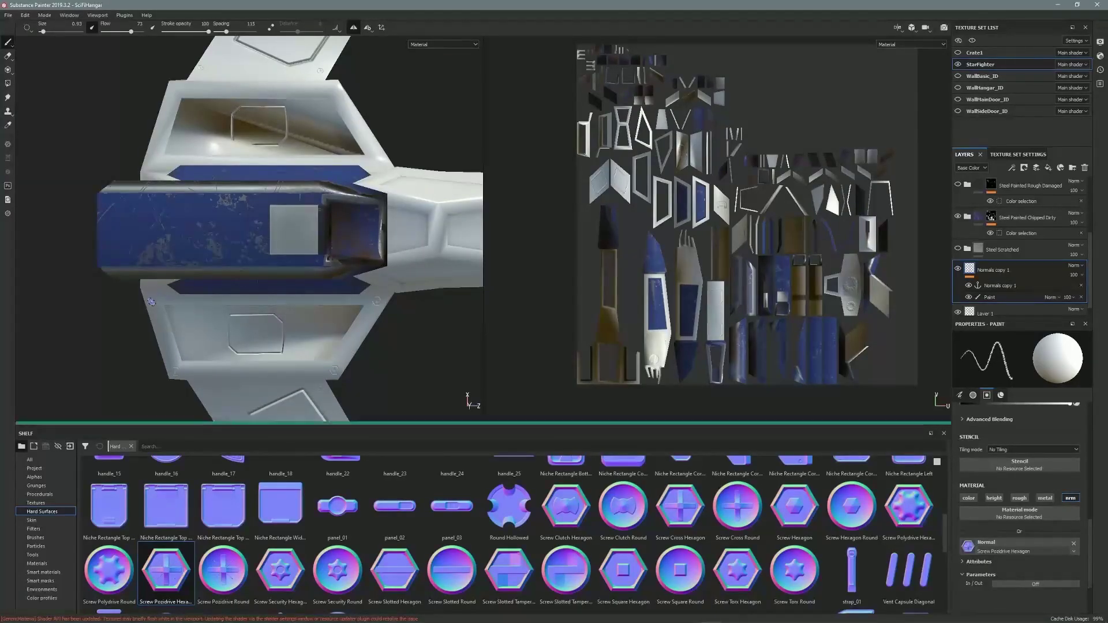
{"action": "middle_click_drag", "start_coordinate": [346, 200], "coordinate": [327, 330], "text": "alt"}
{"action": "left_click", "coordinate": [358, 292]}
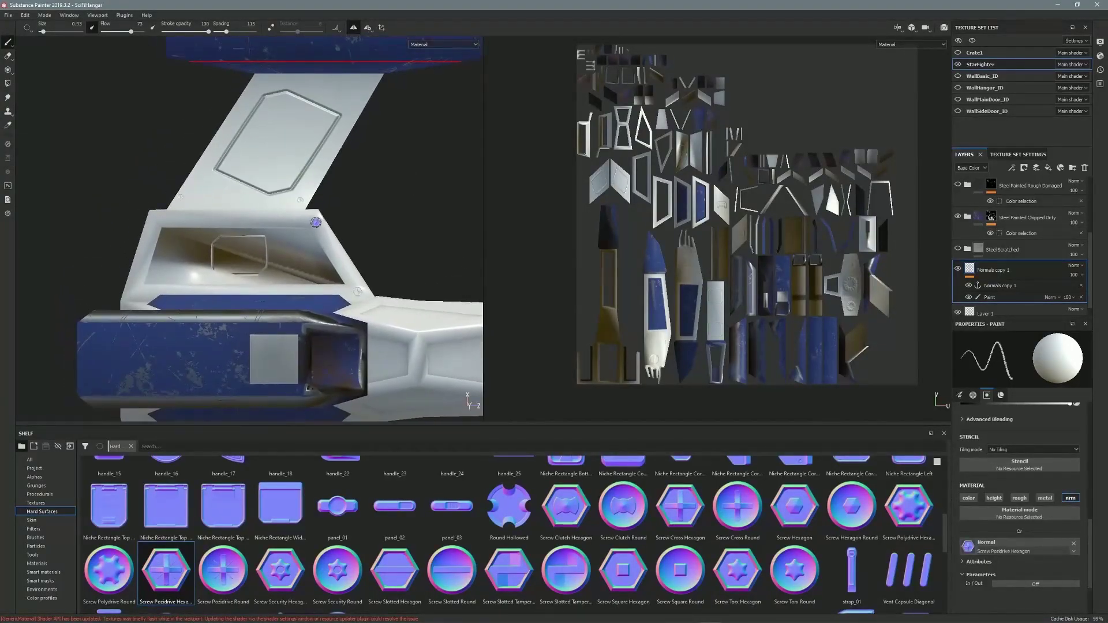
{"action": "left_click", "coordinate": [313, 219]}
{"action": "left_click_drag", "start_coordinate": [231, 248], "coordinate": [155, 281], "text": "alt"}
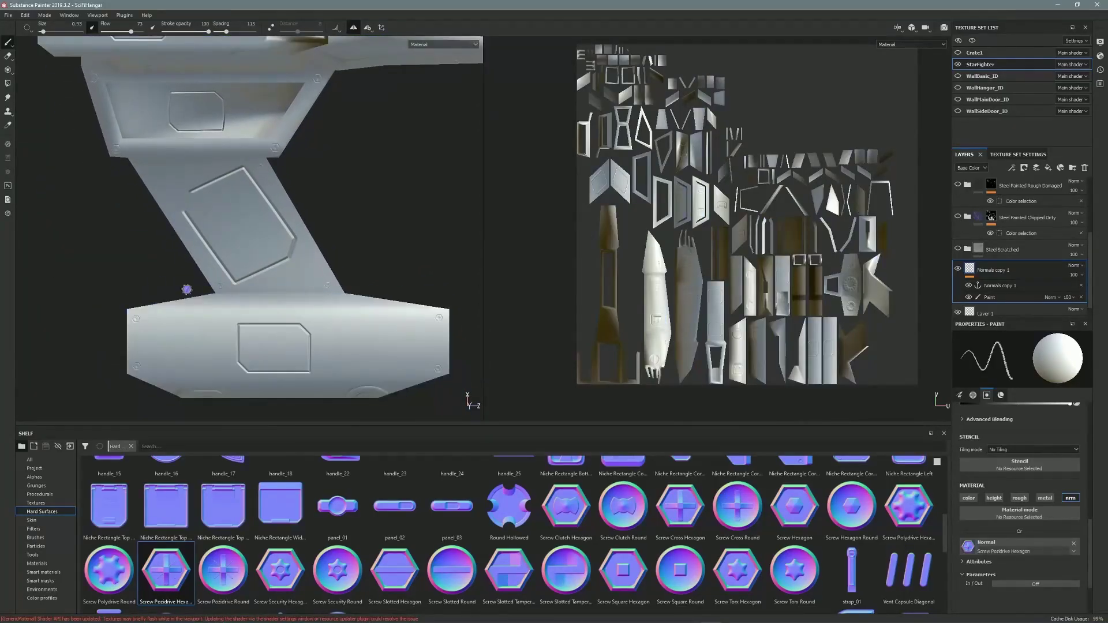
- Stamp Screw Pozidrive Hexagon screws at the corners of the starfighter's wing pod panel and its rear octagonal hull panel
{"action": "scroll", "coordinate": [155, 281], "scroll_direction": "up", "scroll_amount": 3}
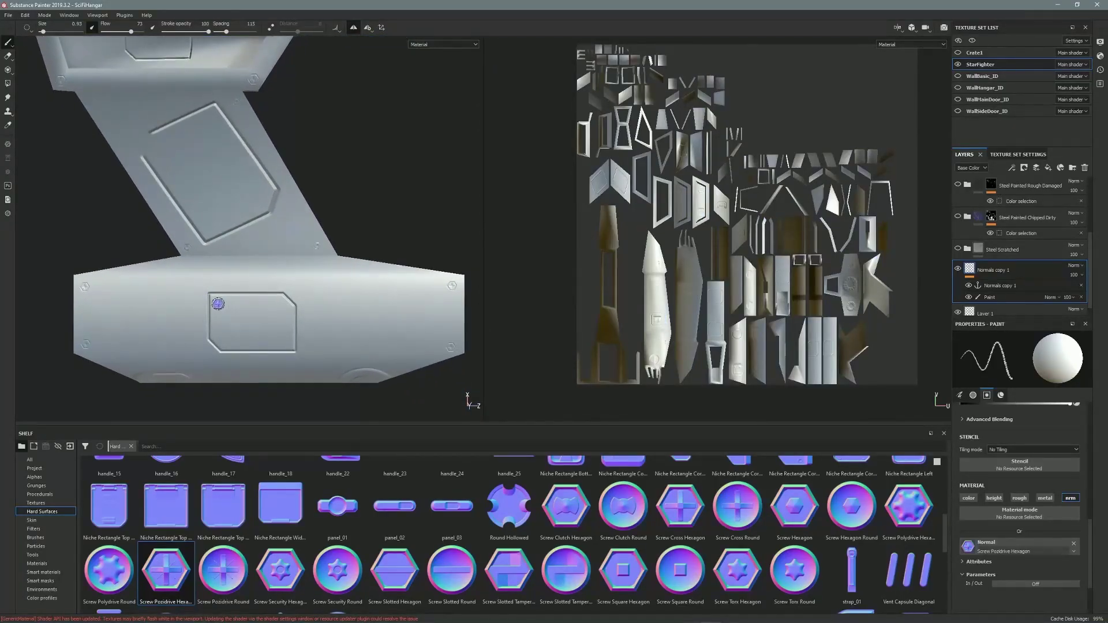
{"action": "left_click", "coordinate": [282, 339]}
{"action": "left_click_drag", "start_coordinate": [289, 134], "coordinate": [145, 237], "text": "alt"}
{"action": "left_click", "coordinate": [145, 185]}
{"action": "left_click", "coordinate": [197, 186]}
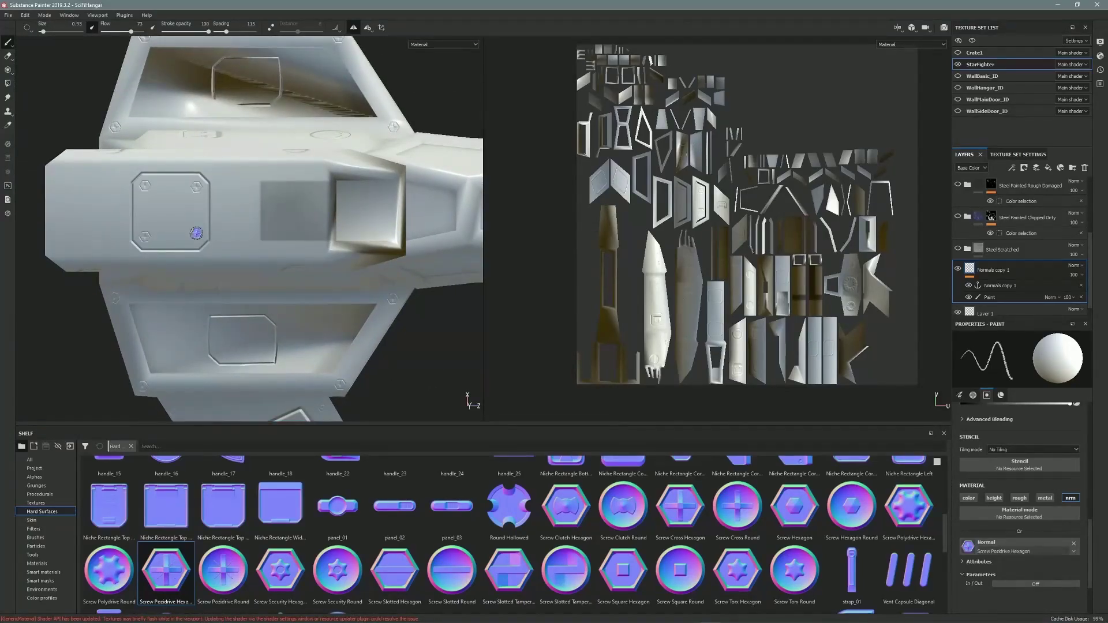
{"action": "left_click", "coordinate": [60, 177]}
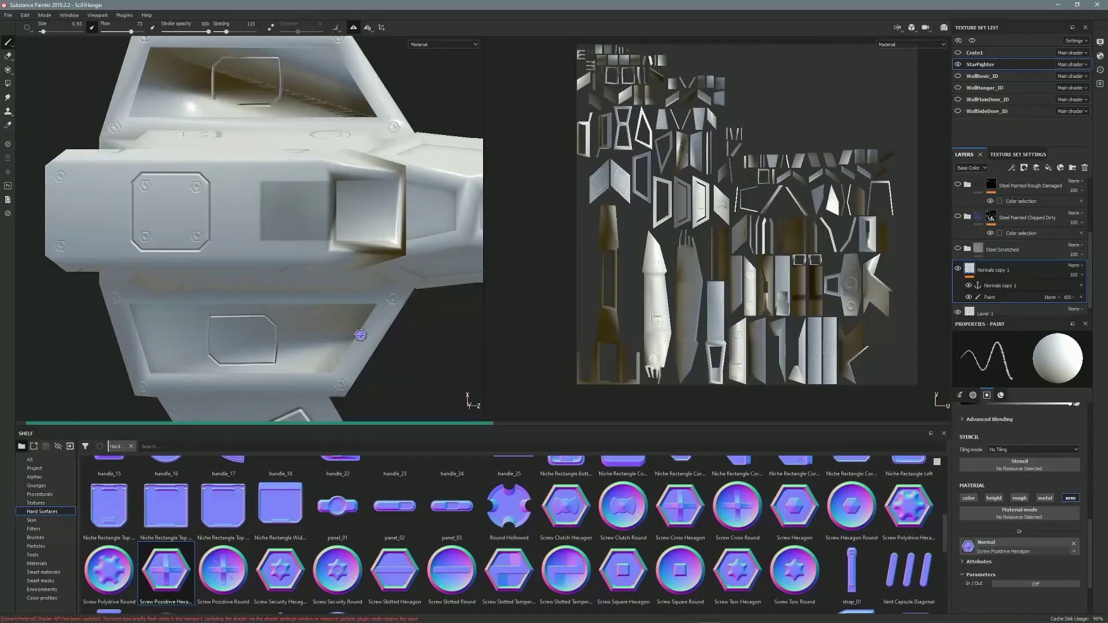
- With symmetry off, stamp screws on the opposite strut, pod panel and pod corners, erasing the stray screw above the panel
{"action": "middle_click_drag", "start_coordinate": [215, 52], "coordinate": [205, 220], "text": "alt"}
{"action": "mouse_move", "coordinate": [286, 235]}
{"action": "middle_mouse_down", "text": "alt"}
{"action": "mouse_move", "coordinate": [286, 75]}
{"action": "mouse_move", "coordinate": [282, 277]}
{"action": "mouse_move", "coordinate": [281, 81]}
{"action": "mouse_move", "coordinate": [222, 250]}
{"action": "middle_mouse_up", "text": "alt"}
{"action": "middle_click_drag", "start_coordinate": [334, 195], "coordinate": [275, 121], "text": "alt"}
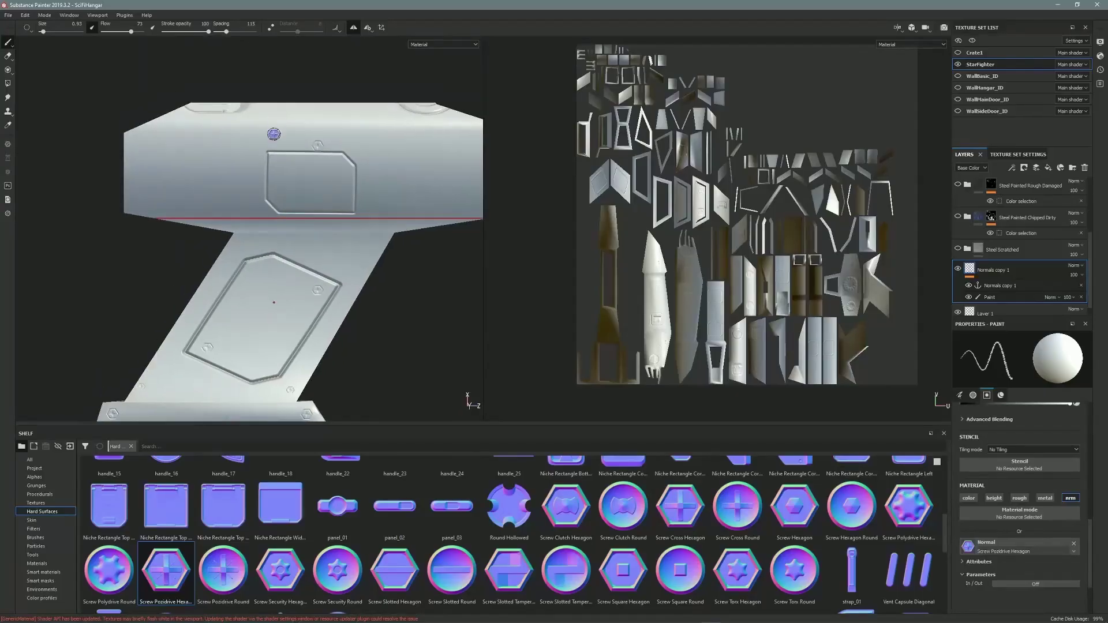
{"action": "left_click", "coordinate": [353, 28]}
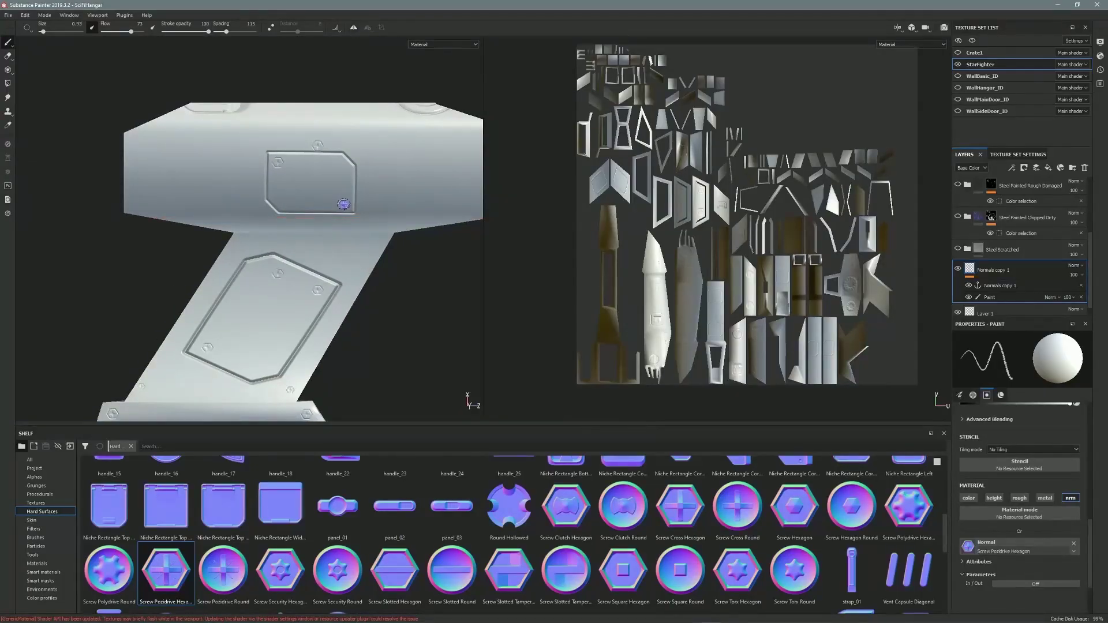
{"action": "left_click", "coordinate": [8, 56]}
{"action": "middle_click_drag", "start_coordinate": [359, 166], "coordinate": [284, 182], "text": "alt"}
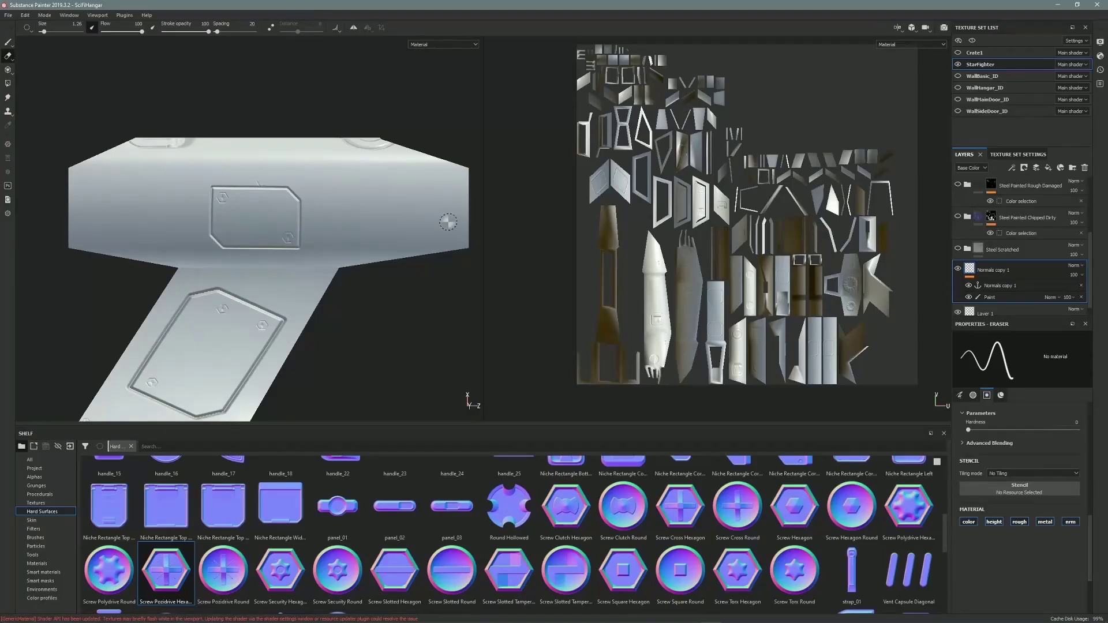
{"action": "left_click", "coordinate": [7, 41]}
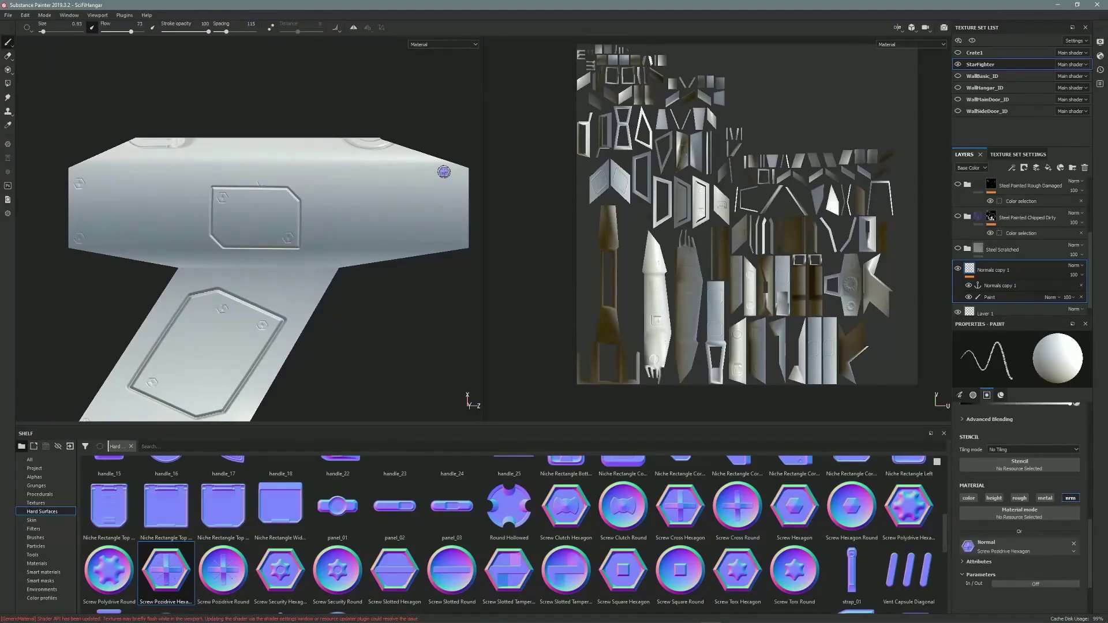
- Stamp Screw Pozidrive Hexagon screws beside the octagonal panels on the starfighter's long fuselage section
{"action": "right_click_drag", "start_coordinate": [398, 202], "coordinate": [230, 202], "text": "alt"}
{"action": "middle_click_drag", "start_coordinate": [370, 358], "coordinate": [223, 160], "text": "alt"}
{"action": "middle_click_drag", "start_coordinate": [280, 225], "coordinate": [232, 154], "text": "alt"}
{"action": "right_click_drag", "start_coordinate": [242, 170], "coordinate": [364, 136], "text": "alt"}
{"action": "middle_click_drag", "start_coordinate": [258, 149], "coordinate": [277, 225], "text": "alt"}
{"action": "left_click", "coordinate": [219, 262]}
{"action": "middle_click_drag", "start_coordinate": [398, 196], "coordinate": [269, 207], "text": "alt"}
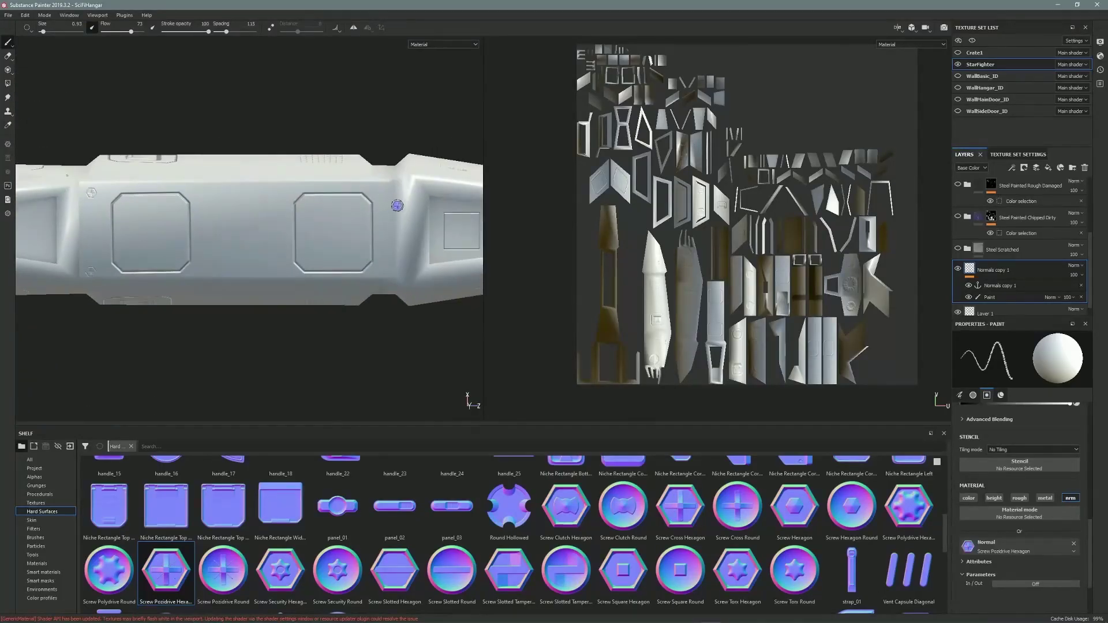
{"action": "middle_click_drag", "start_coordinate": [144, 250], "coordinate": [309, 217], "text": "alt"}
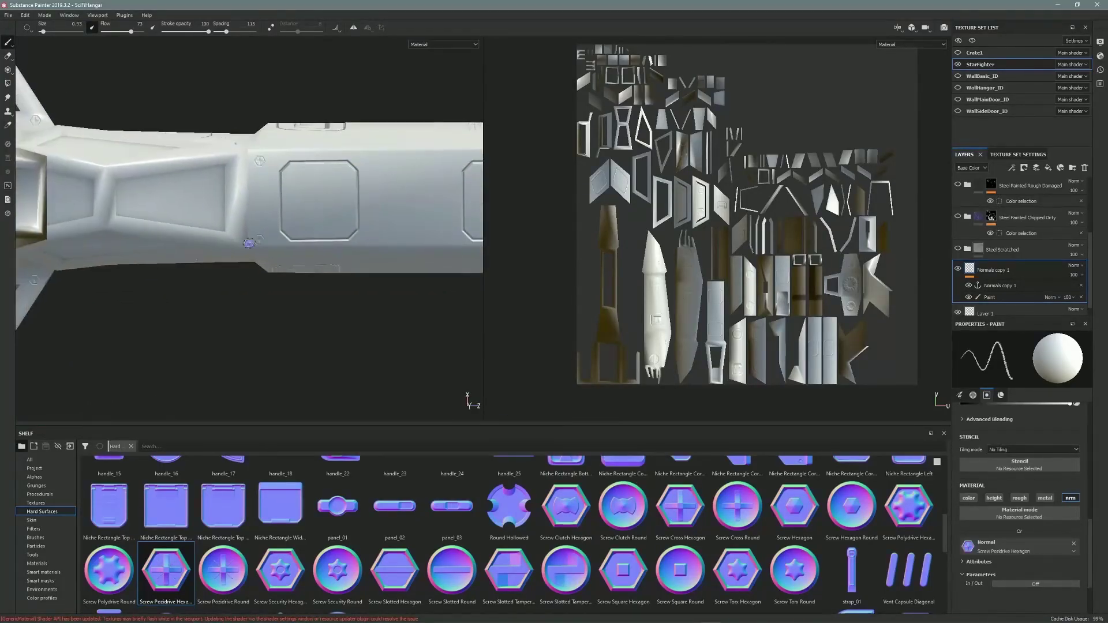
- Stamp Screw Pozidrive Hexagon screws at the corners of the frame around the cockpit's side window
{"action": "left_click_drag", "start_coordinate": [310, 217], "coordinate": [223, 114], "text": "alt+shift"}
{"action": "middle_click_drag", "start_coordinate": [186, 199], "coordinate": [300, 208], "text": "alt"}
{"action": "right_click_drag", "start_coordinate": [299, 207], "coordinate": [334, 241], "text": "alt"}
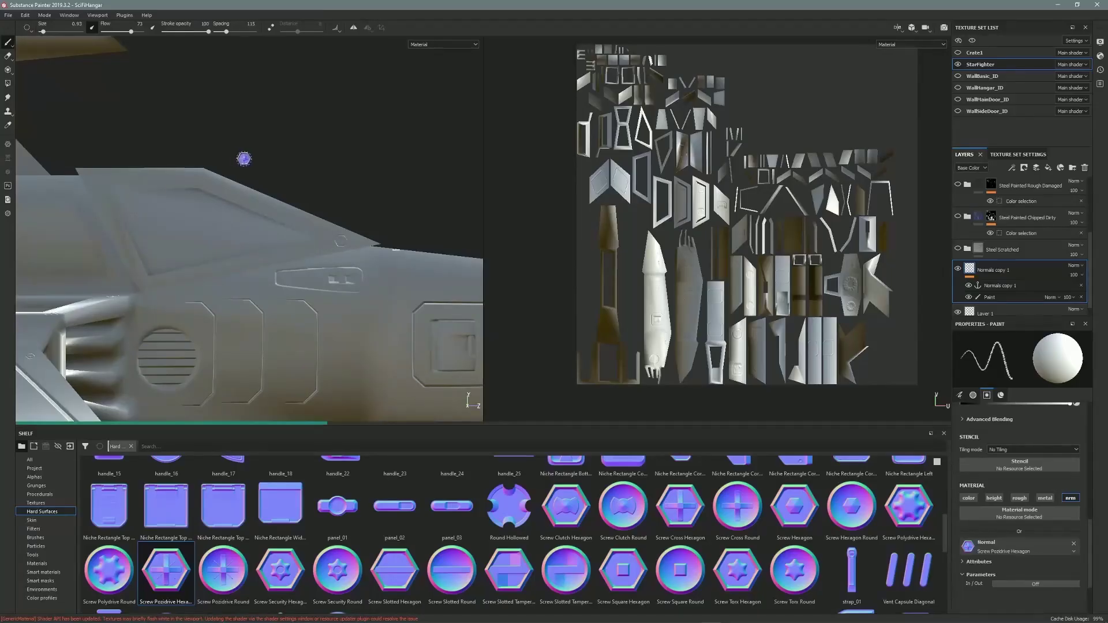
{"action": "right_click_drag", "start_coordinate": [143, 279], "coordinate": [343, 181], "text": "alt"}
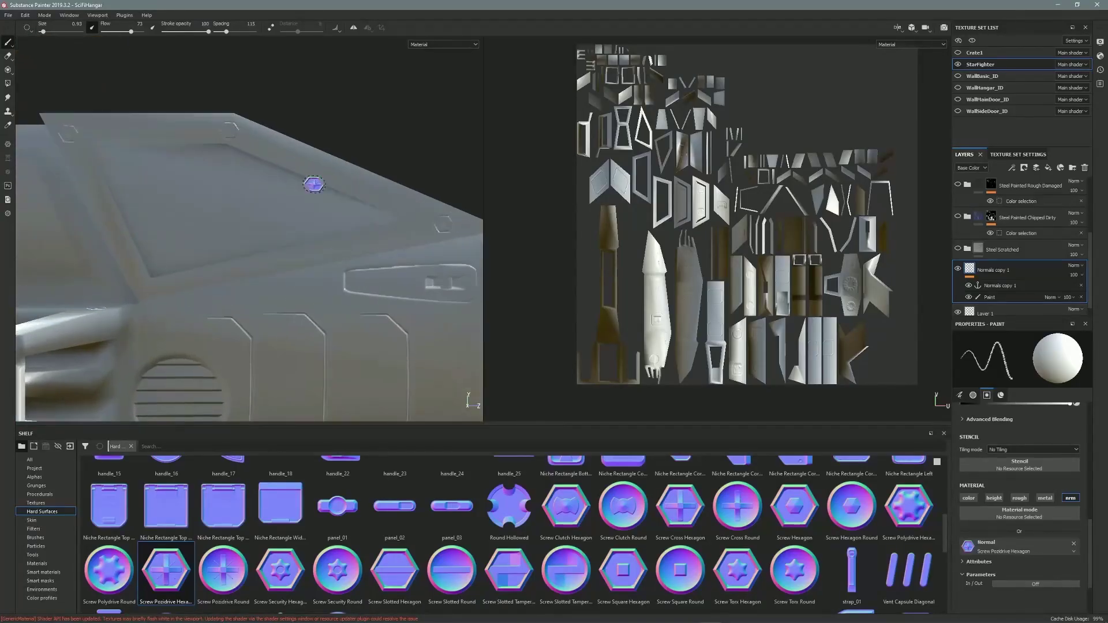
- Stamp screws on the starfighter's rear hull panels and tail fin, continuing on the other side of the ship
{"action": "left_click_drag", "start_coordinate": [125, 188], "coordinate": [213, 232], "text": "alt"}
{"action": "left_click_drag", "start_coordinate": [408, 174], "coordinate": [195, 238], "text": "alt"}
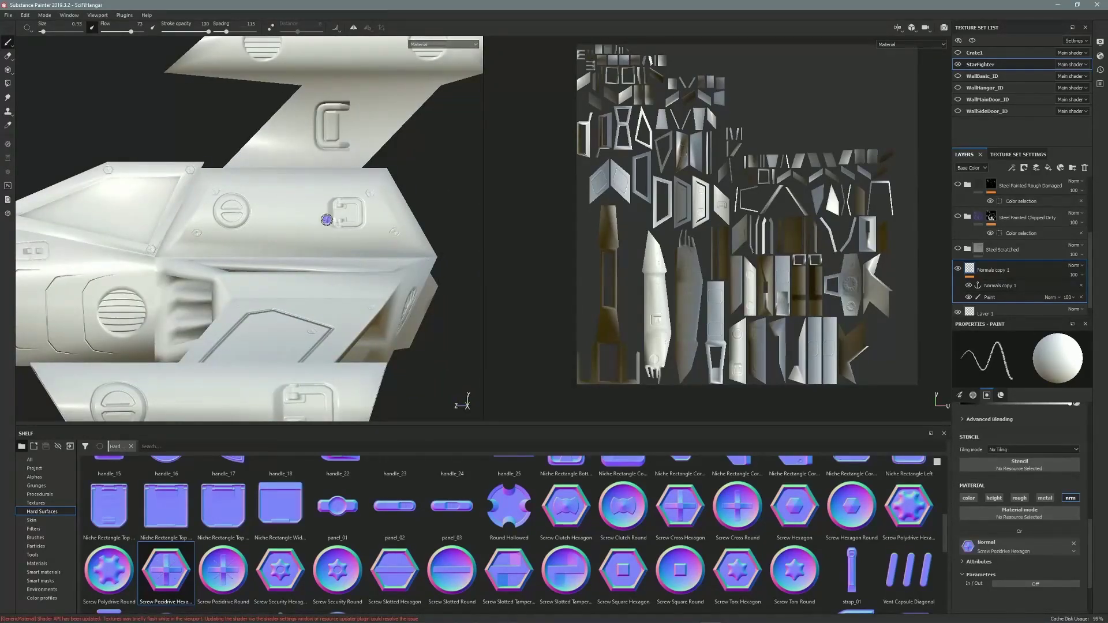
{"action": "left_click_drag", "start_coordinate": [326, 227], "coordinate": [314, 214], "text": "alt"}
{"action": "right_click_drag", "start_coordinate": [402, 177], "coordinate": [254, 198], "text": "alt"}
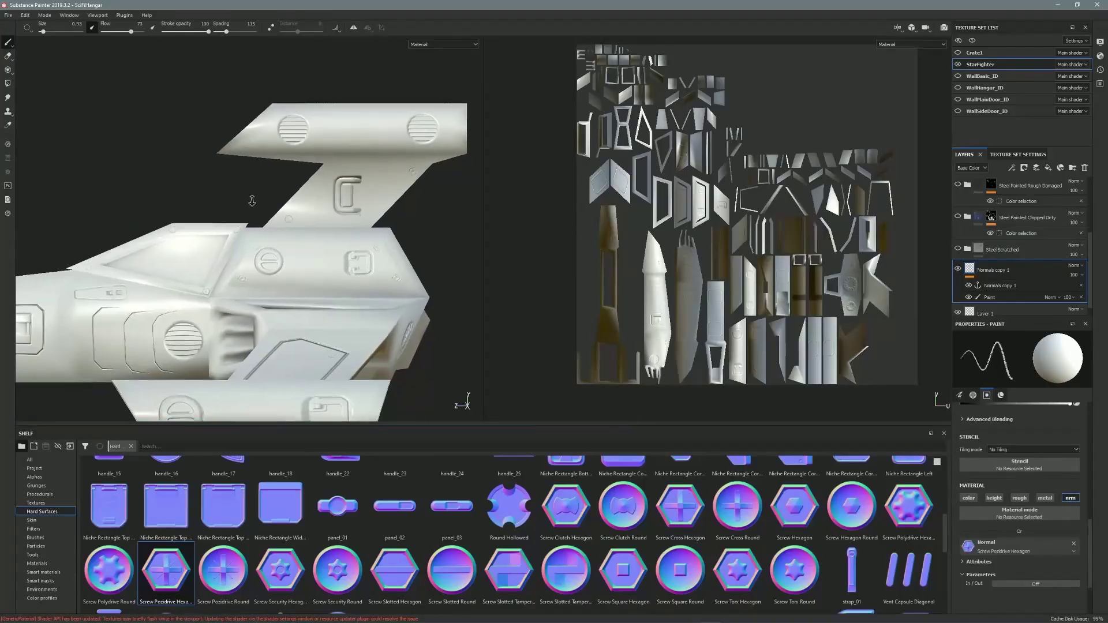
{"action": "middle_click_drag", "start_coordinate": [255, 198], "coordinate": [443, 211], "text": "alt"}
{"action": "middle_click_drag", "start_coordinate": [199, 225], "coordinate": [294, 230], "text": "alt"}
{"action": "middle_click_drag", "start_coordinate": [258, 295], "coordinate": [221, 250], "text": "alt"}
{"action": "left_click_drag", "start_coordinate": [291, 216], "coordinate": [268, 273], "text": "alt"}
{"action": "left_click", "coordinate": [409, 324]}
- Stamp Screw Pozidrive Hexagon screws on the opposite side's tail fin and upper rear hull
{"action": "mouse_move", "coordinate": [309, 184]}
{"action": "middle_mouse_down", "text": "alt"}
{"action": "mouse_move", "coordinate": [333, 214]}
{"action": "mouse_move", "coordinate": [435, 184]}
{"action": "middle_mouse_up", "text": "alt"}
{"action": "middle_click_drag", "start_coordinate": [330, 206], "coordinate": [215, 241], "text": "alt"}
{"action": "left_click_drag", "start_coordinate": [235, 227], "coordinate": [181, 167], "text": "alt"}
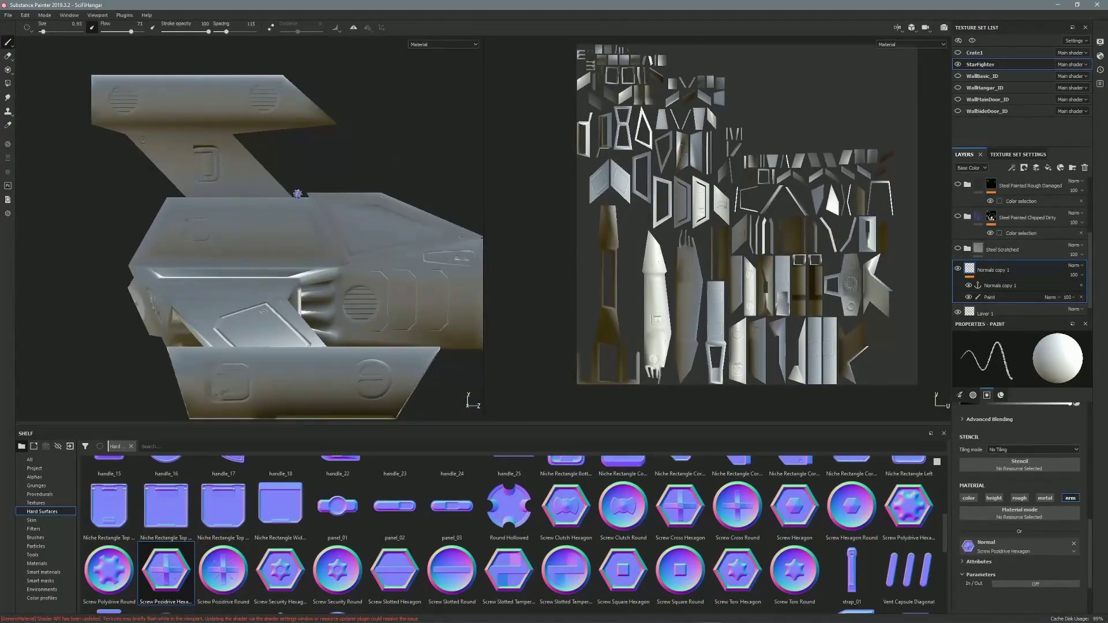
{"action": "right_click", "coordinate": [310, 208]}
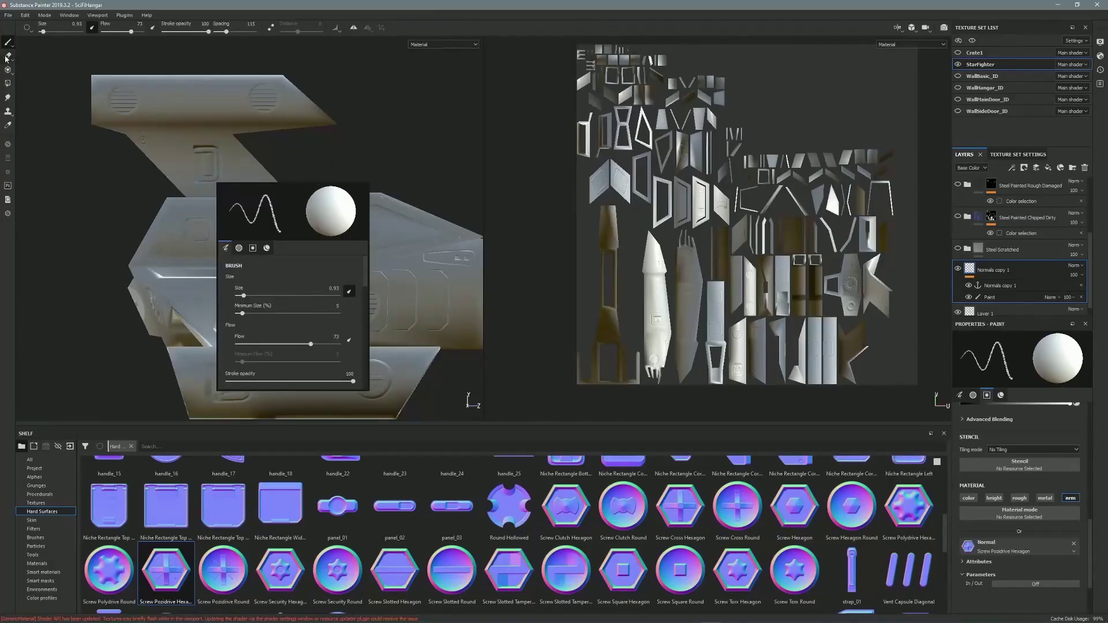
{"action": "left_click", "coordinate": [470, 16]}
- Stamp Screw Pozidrive Hexagon screws along the side of the starfighter's front fuselage and around the nose joint
{"action": "mouse_move", "coordinate": [312, 215]}
{"action": "middle_mouse_down", "text": "alt"}
{"action": "mouse_move", "coordinate": [160, 167]}
{"action": "mouse_move", "coordinate": [44, 185]}
{"action": "middle_mouse_up", "text": "alt"}
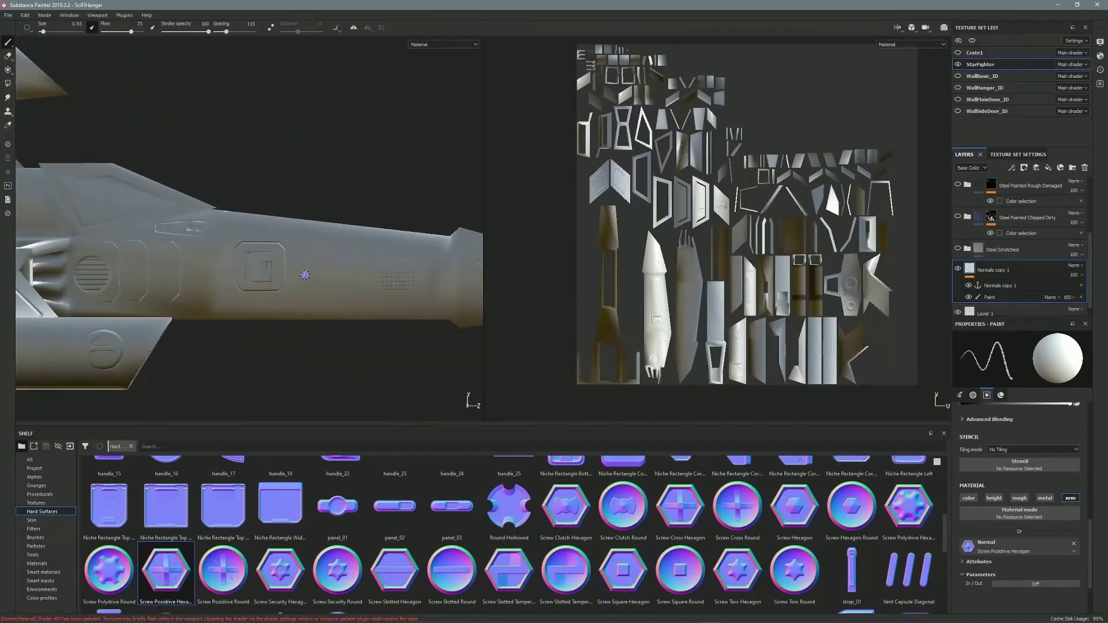
{"action": "middle_click_drag", "start_coordinate": [379, 183], "coordinate": [282, 169], "text": "alt"}
{"action": "left_click_drag", "start_coordinate": [282, 169], "coordinate": [378, 295], "text": "alt"}
{"action": "middle_click_drag", "start_coordinate": [384, 297], "coordinate": [309, 284], "text": "alt"}
{"action": "scroll", "coordinate": [213, 191], "scroll_direction": "down", "scroll_amount": 2}
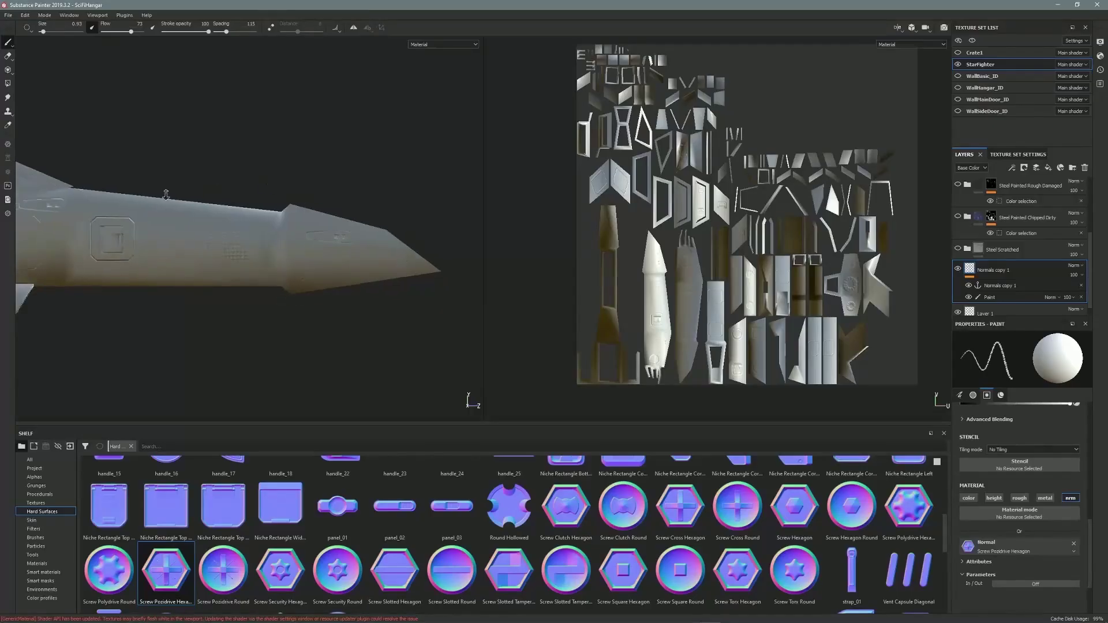
{"action": "middle_click_drag", "start_coordinate": [81, 153], "coordinate": [285, 173], "text": "alt"}
{"action": "left_click_drag", "start_coordinate": [284, 173], "coordinate": [136, 250], "text": "alt"}
- Stamp Screw Pozidrive Hexagon screws on the rear hull side, the wing strut panel and the lower wing pod
{"action": "mouse_move", "coordinate": [335, 199]}
{"action": "left_mouse_down", "text": "alt"}
{"action": "mouse_move", "coordinate": [235, 212]}
{"action": "mouse_move", "coordinate": [323, 197]}
{"action": "mouse_move", "coordinate": [254, 223]}
{"action": "mouse_move", "coordinate": [317, 202]}
{"action": "left_mouse_up", "text": "alt"}
{"action": "right_click_drag", "start_coordinate": [303, 202], "coordinate": [312, 178], "text": "alt"}
{"action": "middle_click_drag", "start_coordinate": [267, 184], "coordinate": [335, 179], "text": "alt"}
{"action": "left_click_drag", "start_coordinate": [306, 151], "coordinate": [580, 176], "text": "alt+shift"}
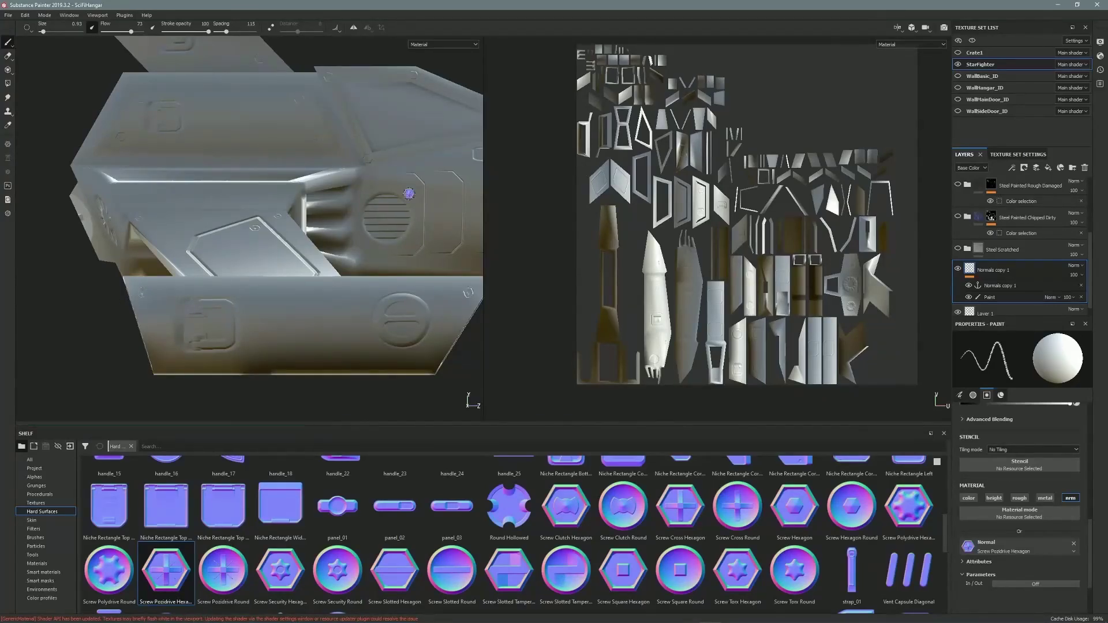
{"action": "right_click_drag", "start_coordinate": [408, 194], "coordinate": [369, 202], "text": "alt"}
{"action": "middle_click_drag", "start_coordinate": [370, 202], "coordinate": [196, 216], "text": "alt"}
{"action": "left_click_drag", "start_coordinate": [347, 214], "coordinate": [292, 238], "text": "alt"}
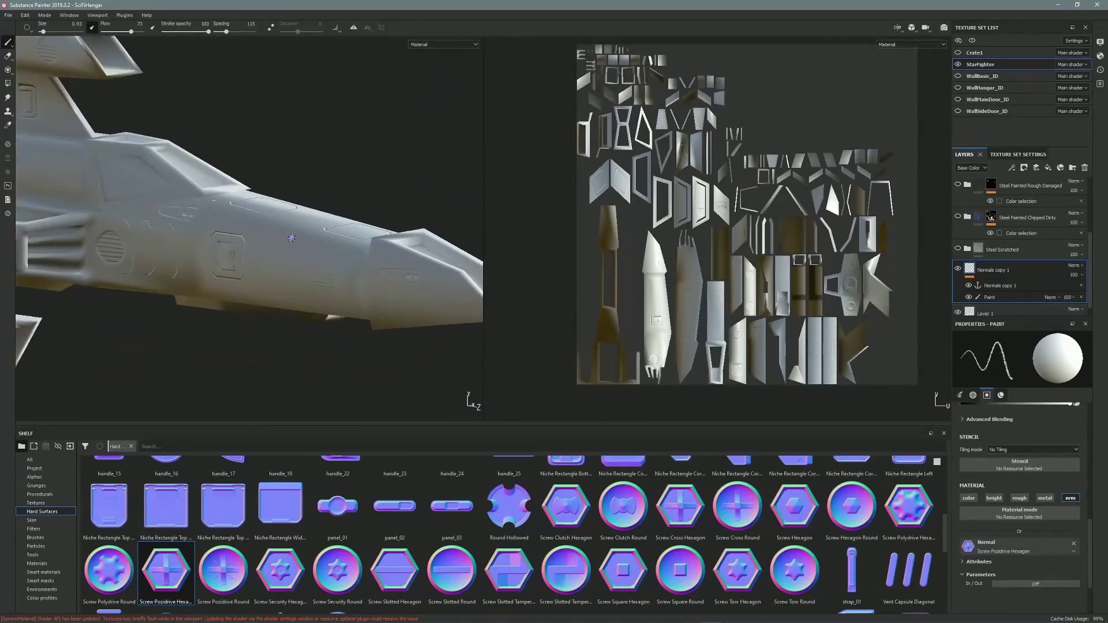
- Duplicate the Normals copy 1 layer, move the duplicate to the top of the stack and delete the old Normals layer
{"action": "right_click", "coordinate": [1002, 271]}
{"action": "left_click", "coordinate": [1024, 442]}
{"action": "left_click_drag", "start_coordinate": [1016, 270], "coordinate": [1024, 182]}
{"action": "left_click", "coordinate": [995, 231]}
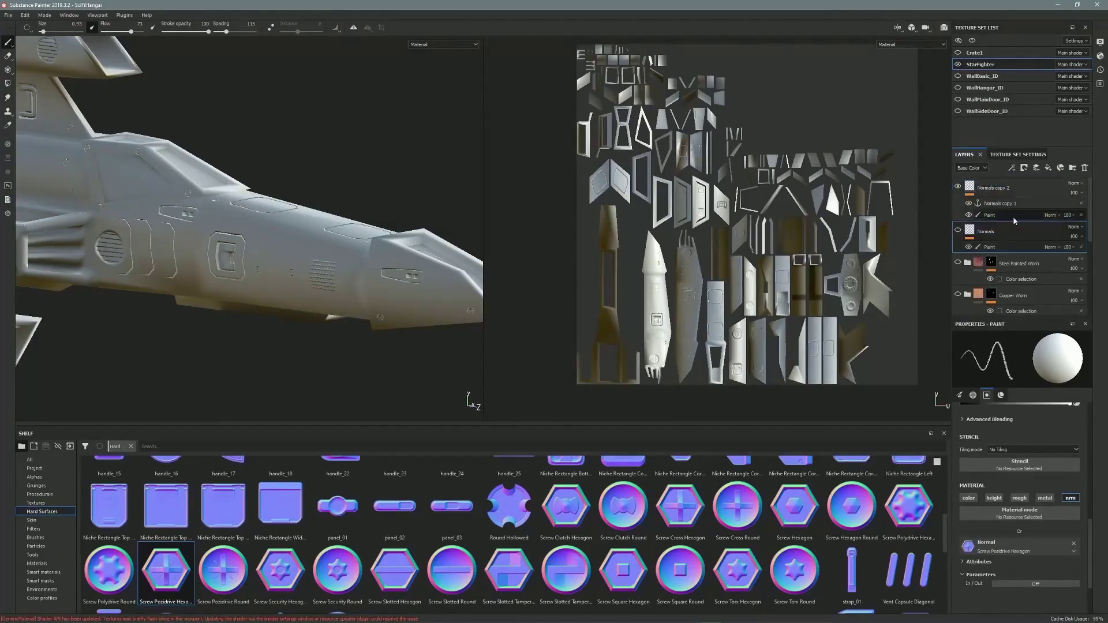
{"action": "left_click", "coordinate": [1084, 168]}
- Remove the anchor point from the Normals copy 2 layer
{"action": "left_click", "coordinate": [1006, 215]}
{"action": "left_click", "coordinate": [1007, 204]}
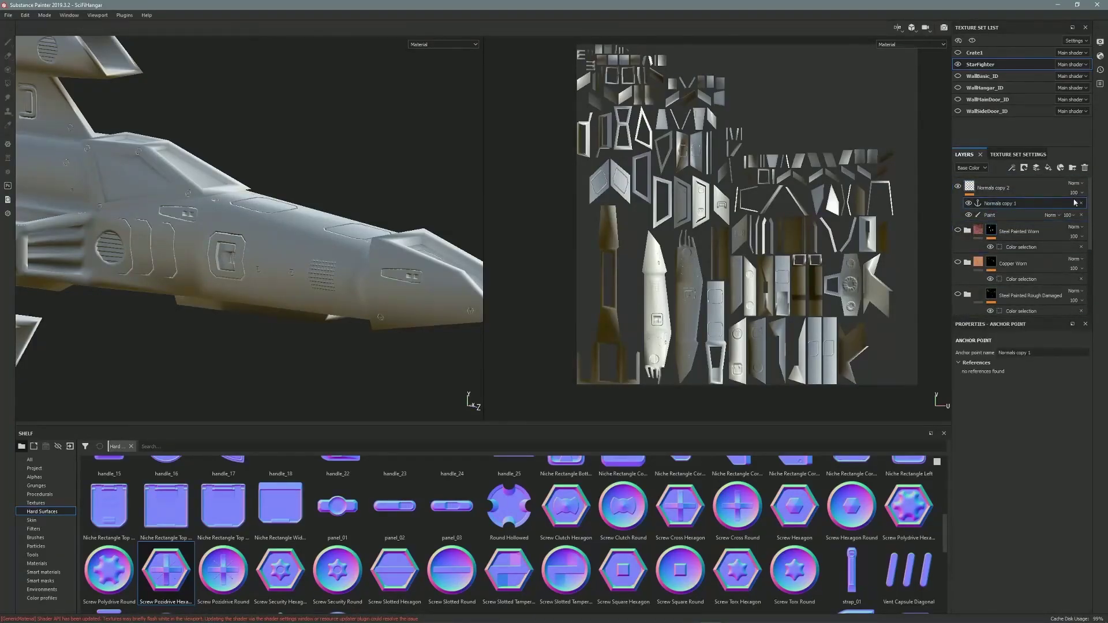
{"action": "right_click", "coordinate": [1031, 205]}
{"action": "left_click", "coordinate": [1061, 293]}
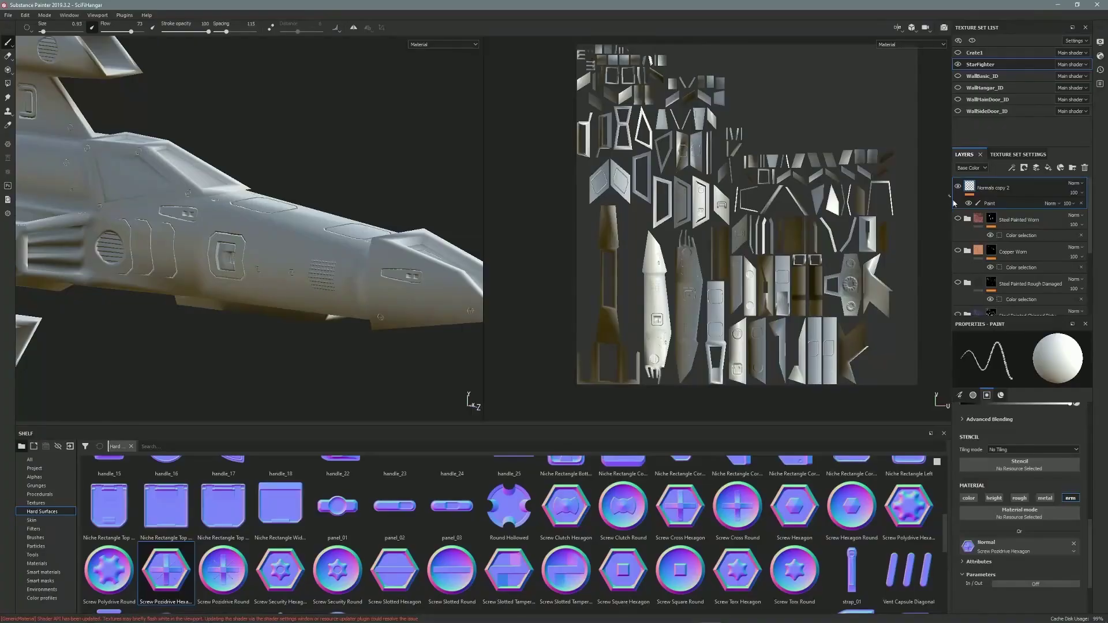
- Show the StarFighter's material folders again and switch the 3D view to perspective
{"action": "left_click", "coordinate": [958, 282]}
{"action": "left_click", "coordinate": [959, 315]}
{"action": "left_click_drag", "start_coordinate": [1089, 217], "coordinate": [1091, 292]}
{"action": "left_click", "coordinate": [959, 271]}
{"action": "scroll", "coordinate": [324, 213], "scroll_direction": "down", "scroll_amount": 2}
{"action": "left_click_drag", "start_coordinate": [341, 190], "coordinate": [314, 182], "text": "alt"}
{"action": "scroll", "coordinate": [313, 182], "scroll_direction": "down", "scroll_amount": 2}
{"action": "left_click", "coordinate": [912, 28]}
{"action": "left_click", "coordinate": [935, 39]}
{"action": "scroll", "coordinate": [358, 155], "scroll_direction": "down", "scroll_amount": 8}
{"action": "mouse_move", "coordinate": [135, 237]}
{"action": "middle_mouse_down", "text": "alt"}
{"action": "mouse_move", "coordinate": [138, 186]}
{"action": "mouse_move", "coordinate": [105, 208]}
{"action": "middle_mouse_up", "text": "alt"}
- Show all the other texture sets together with the StarFighter and save the project
{"action": "left_click_drag", "start_coordinate": [959, 52], "coordinate": [958, 116]}
{"action": "mouse_move", "coordinate": [271, 216]}
{"action": "left_mouse_down", "text": "alt"}
{"action": "mouse_move", "coordinate": [303, 155]}
{"action": "mouse_move", "coordinate": [277, 225]}
{"action": "mouse_move", "coordinate": [346, 219]}
{"action": "mouse_move", "coordinate": [45, 16]}
{"action": "mouse_move", "coordinate": [23, 47]}
{"action": "left_mouse_up", "text": "alt"}
{"action": "scroll", "coordinate": [303, 155], "scroll_direction": "down", "scroll_amount": 6}
{"action": "scroll", "coordinate": [289, 191], "scroll_direction": "down", "scroll_amount": 3}
{"action": "scroll", "coordinate": [278, 225], "scroll_direction": "down", "scroll_amount": 5}
{"action": "left_click", "coordinate": [8, 15]}
{"action": "left_click", "coordinate": [35, 79]}
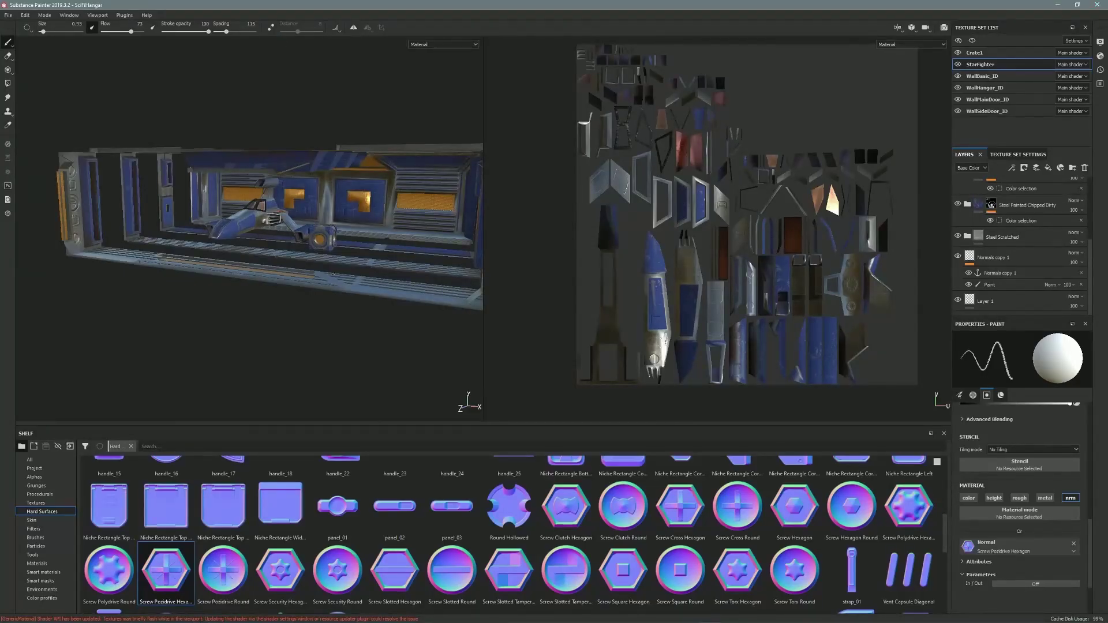
- Start the texture export and browse for its output folder to Class 07 Environment Modeling and Texturing
{"action": "left_click", "coordinate": [9, 15]}
{"action": "left_click", "coordinate": [35, 168]}
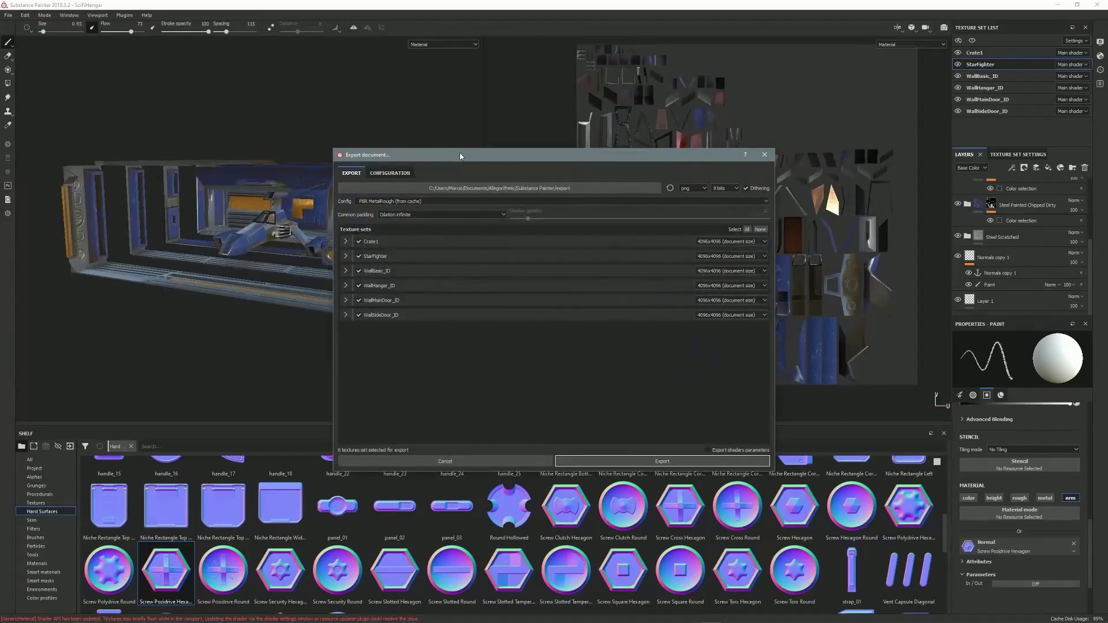
{"action": "left_click_drag", "start_coordinate": [458, 157], "coordinate": [379, 161]}
{"action": "left_click", "coordinate": [531, 195]}
{"action": "scroll", "coordinate": [339, 323], "scroll_direction": "down", "scroll_amount": 3}
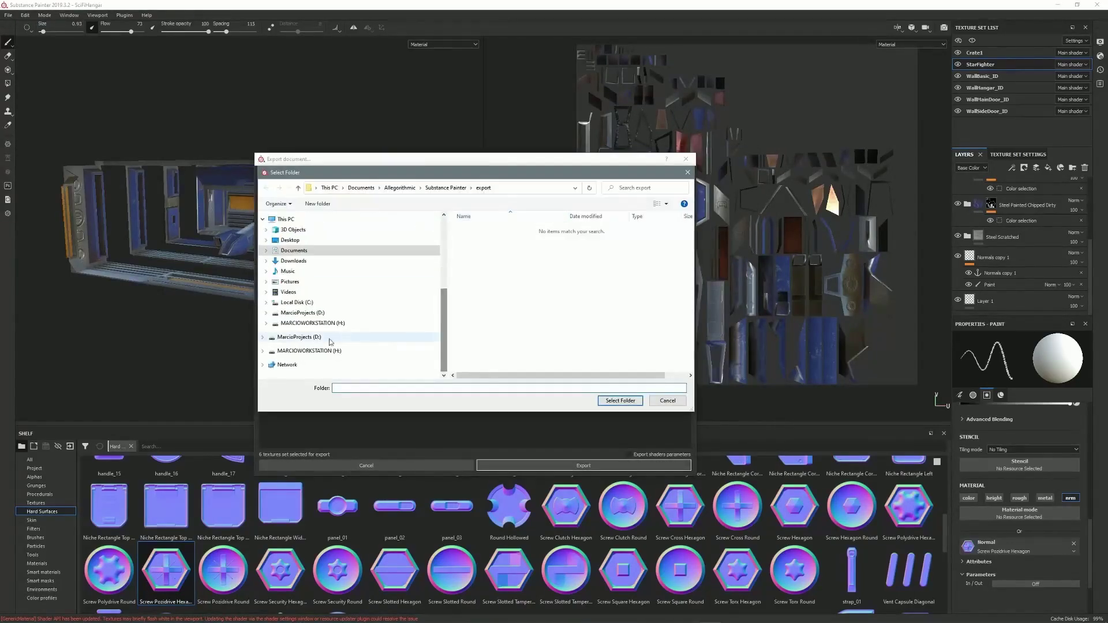
{"action": "left_click", "coordinate": [332, 323]}
{"action": "double_click", "coordinate": [488, 259]}
{"action": "double_click", "coordinate": [475, 239]}
{"action": "double_click", "coordinate": [491, 256]}
{"action": "double_click", "coordinate": [500, 256]}
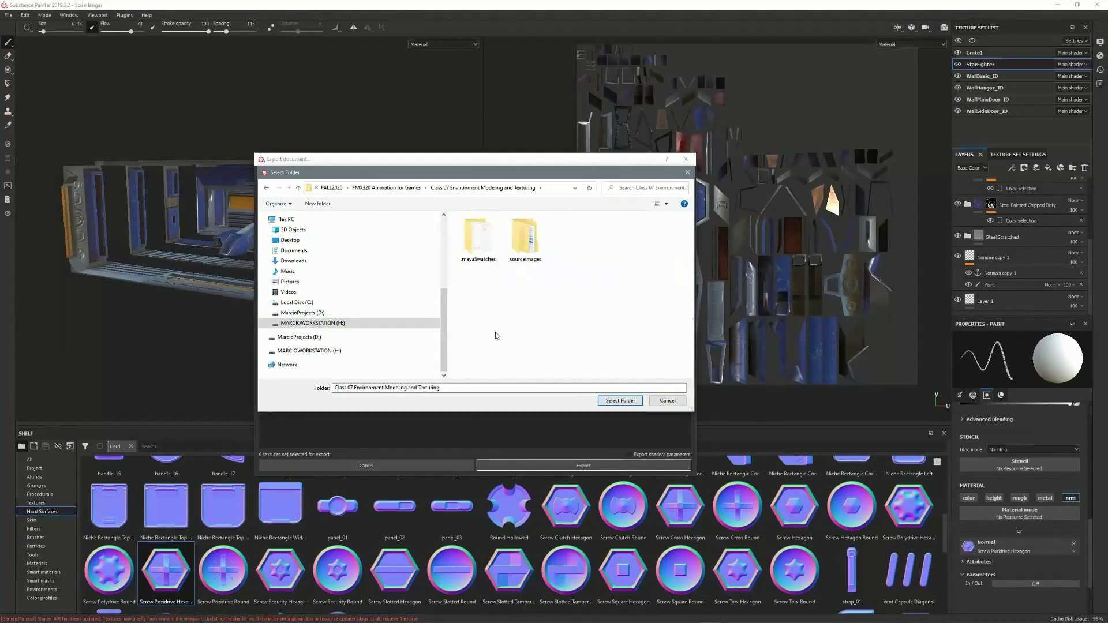
- Create an ExportTextures folder as the export destination and export all six texture sets as 8-bit PNG files
{"action": "right_click", "coordinate": [484, 320]}
{"action": "mouse_move", "coordinate": [450, 414]}
{"action": "left_click", "coordinate": [508, 411]}
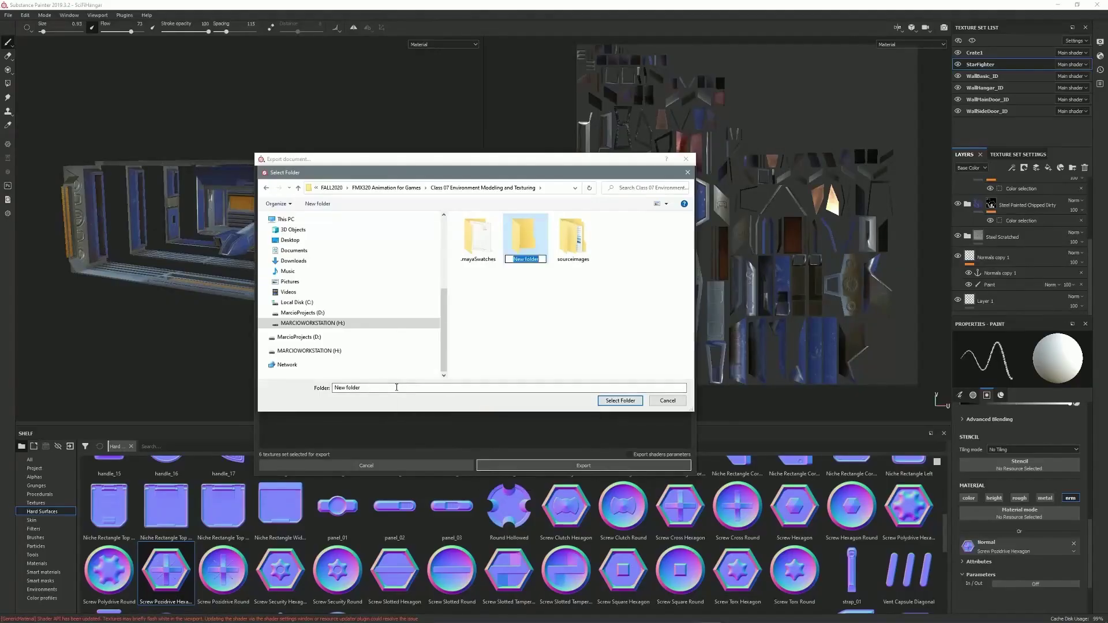
{"action": "double_click", "coordinate": [526, 245]}
{"action": "left_click", "coordinate": [620, 401]}
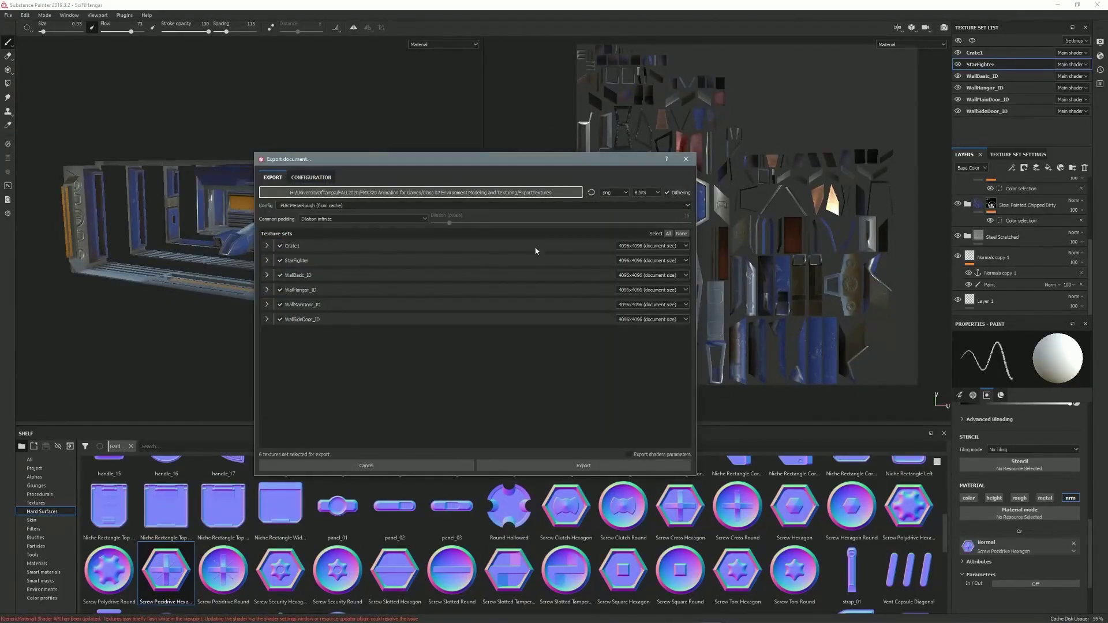
{"action": "left_click", "coordinate": [574, 467]}
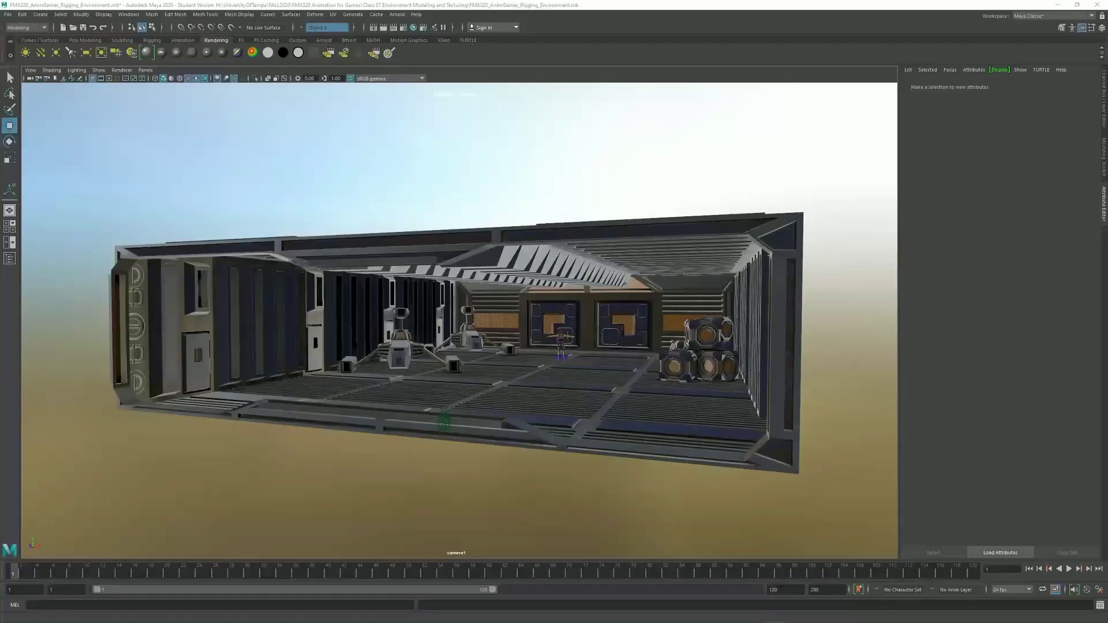
- Switch to Maya and examine the hangar scene's modular side door, basic wall and main door pieces, outside and inside
{"action": "left_click_drag", "start_coordinate": [559, 212], "coordinate": [501, 275], "text": "alt"}
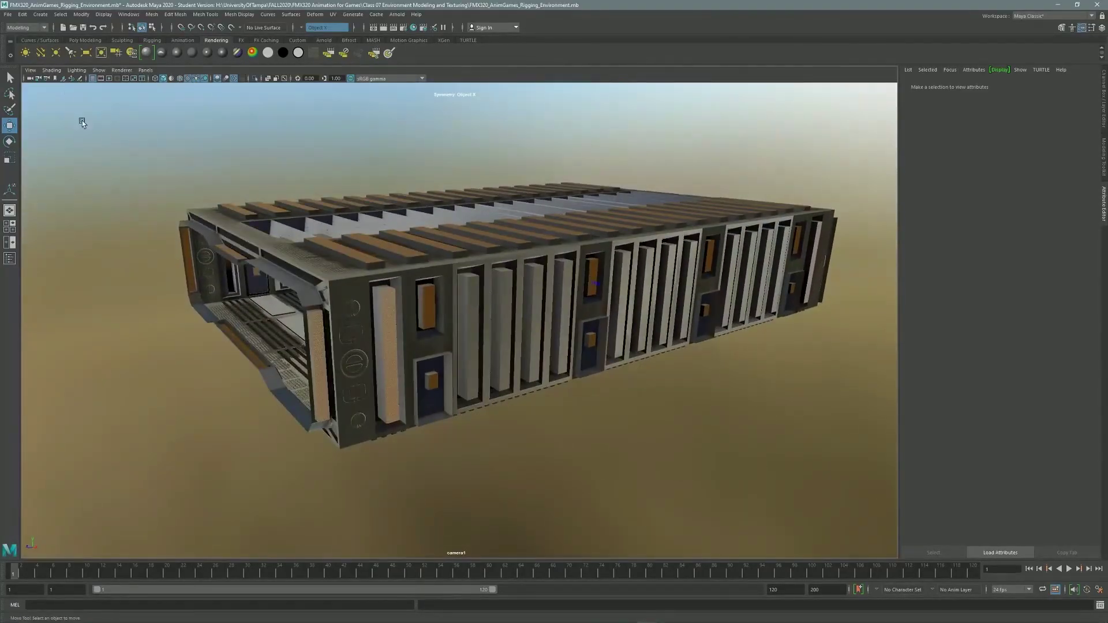
{"action": "left_click", "coordinate": [446, 326]}
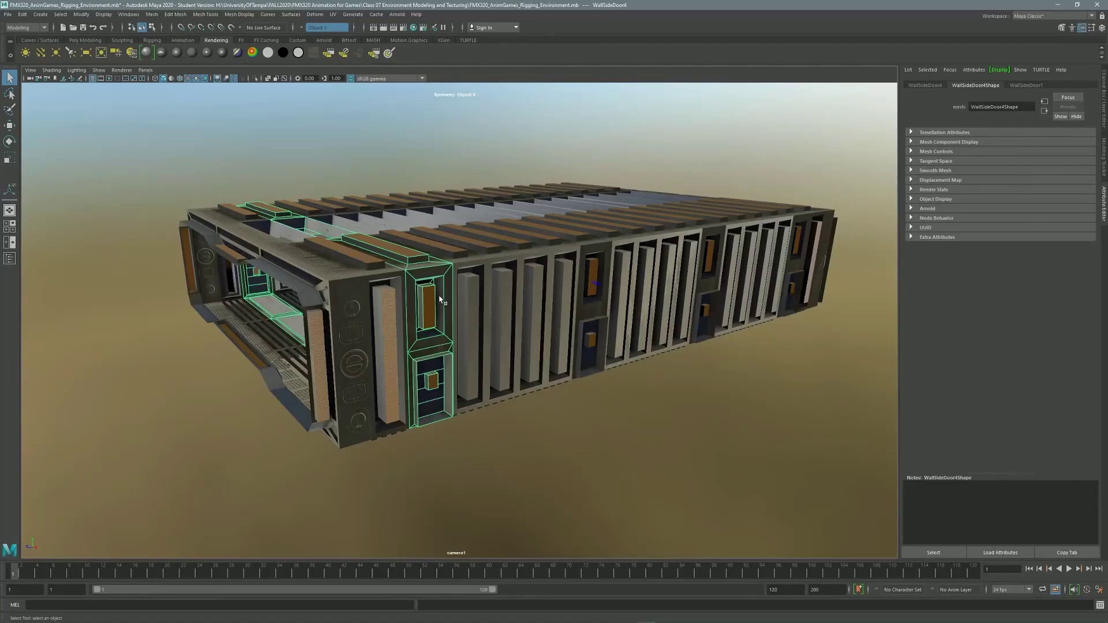
{"action": "left_click", "coordinate": [472, 302]}
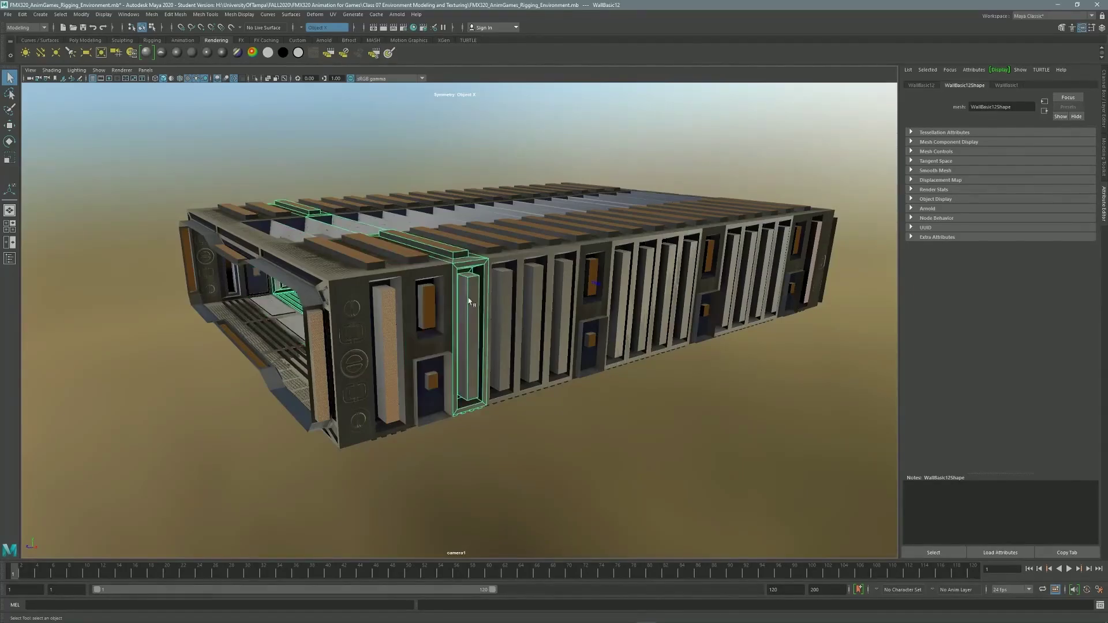
{"action": "left_click", "coordinate": [446, 344]}
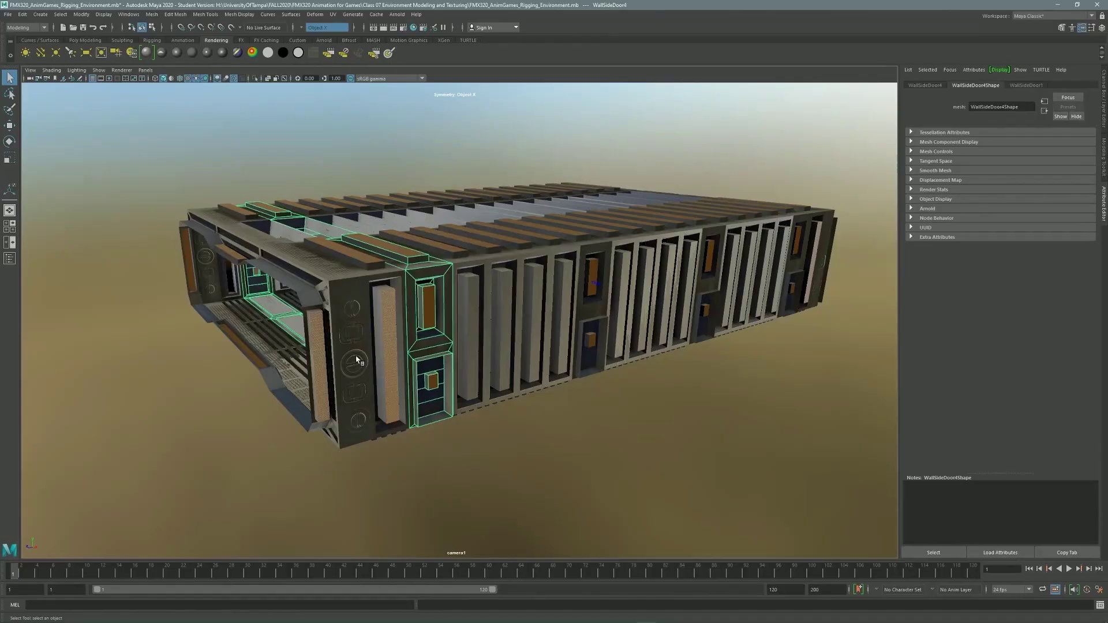
{"action": "left_click", "coordinate": [363, 388]}
{"action": "left_click", "coordinate": [826, 248]}
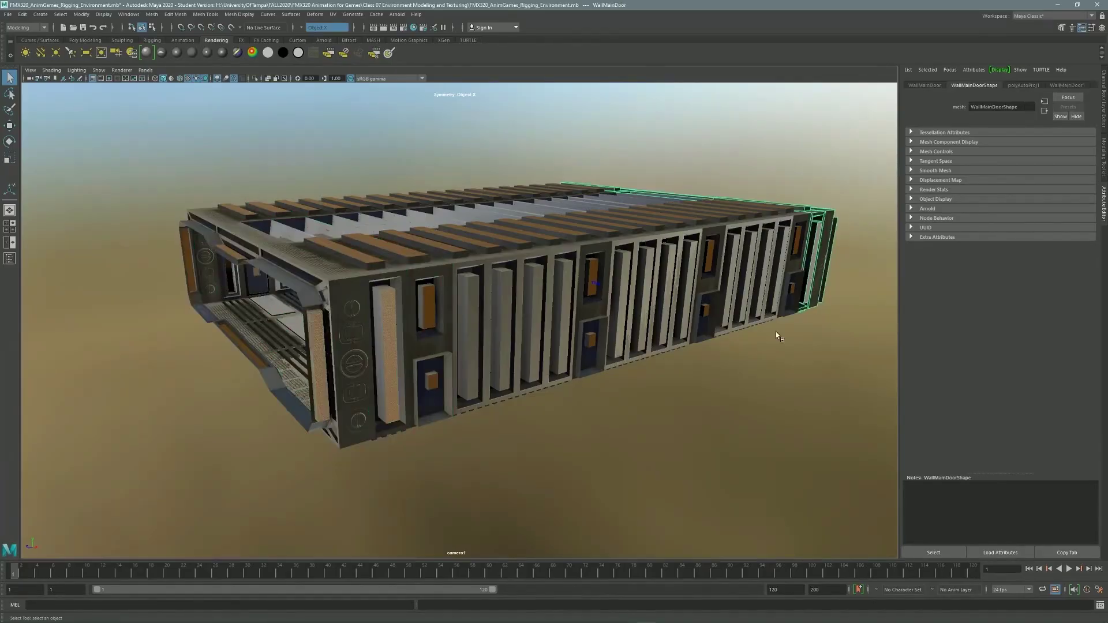
{"action": "left_click_drag", "start_coordinate": [503, 292], "coordinate": [481, 382], "text": "alt"}
{"action": "left_click_drag", "start_coordinate": [584, 391], "coordinate": [606, 319], "text": "alt"}
{"action": "left_click_drag", "start_coordinate": [672, 327], "coordinate": [569, 330], "text": "alt"}
{"action": "left_click", "coordinate": [504, 422]}
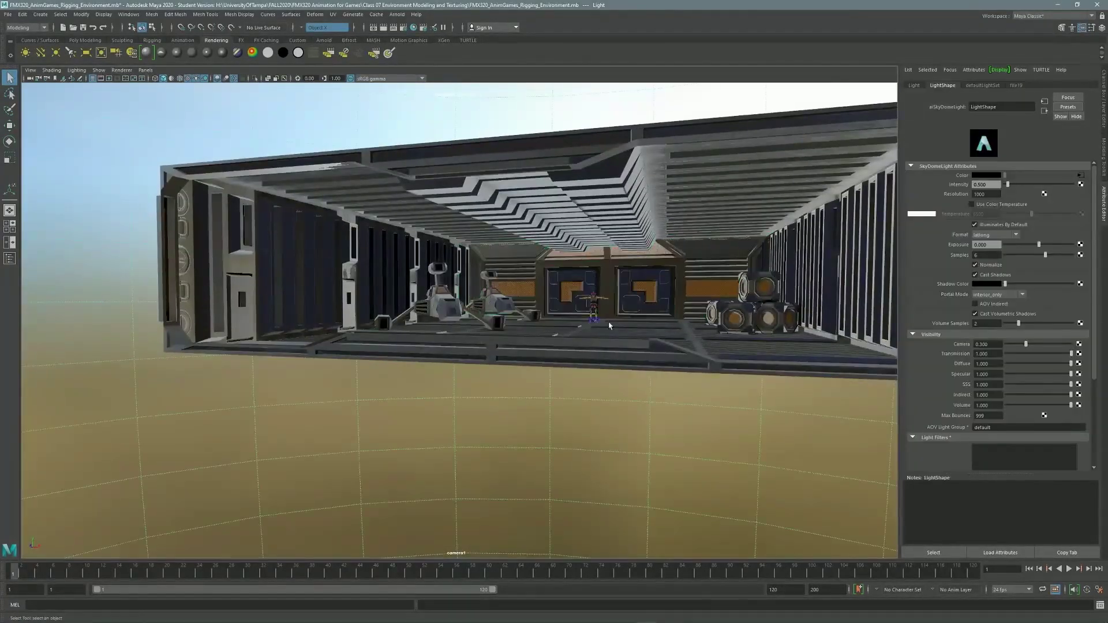
- Check the Outliner's list of scene objects and examine the assembled hangar interior with its starfighters, crates, ceiling and main doors
{"action": "left_click_drag", "start_coordinate": [504, 422], "coordinate": [548, 359], "text": "alt"}
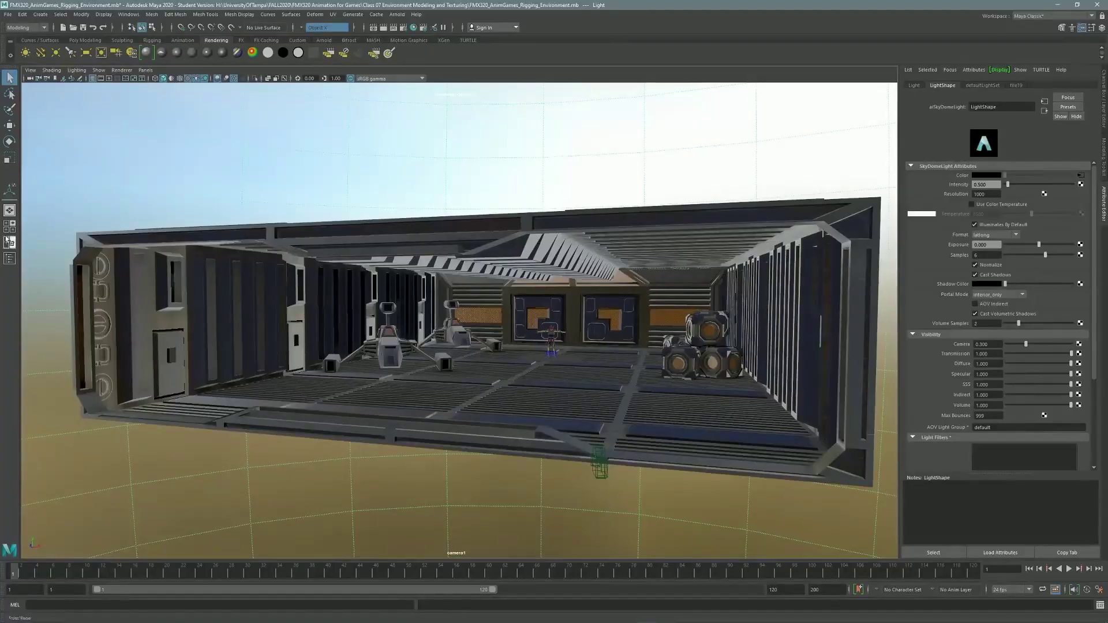
{"action": "left_click", "coordinate": [10, 259]}
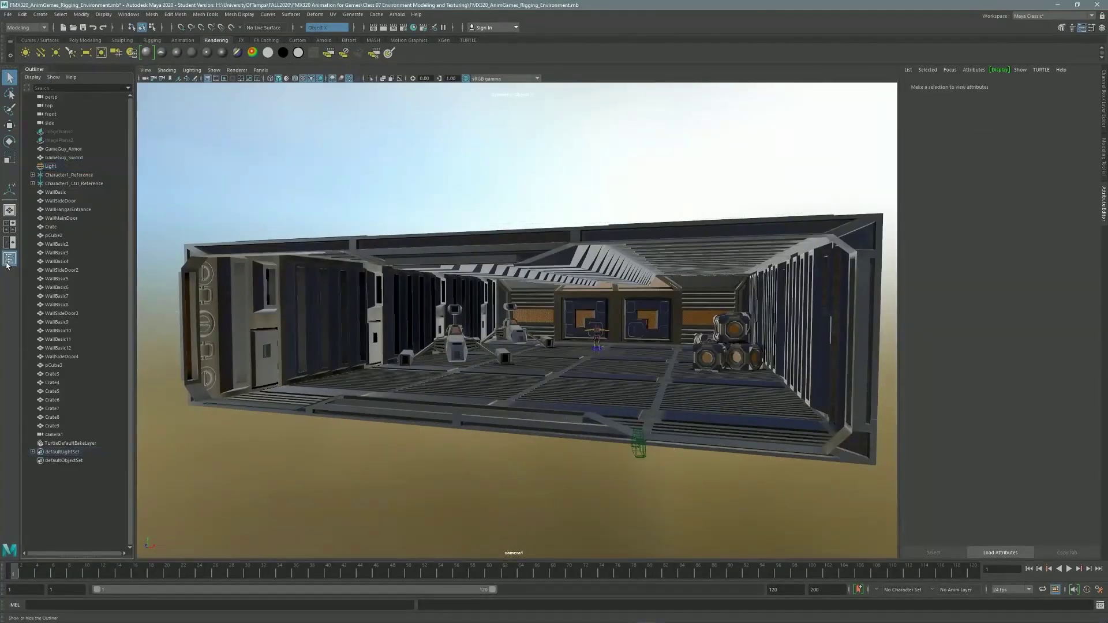
{"action": "left_click", "coordinate": [10, 259]}
{"action": "scroll", "coordinate": [685, 367], "scroll_direction": "up", "scroll_amount": 10}
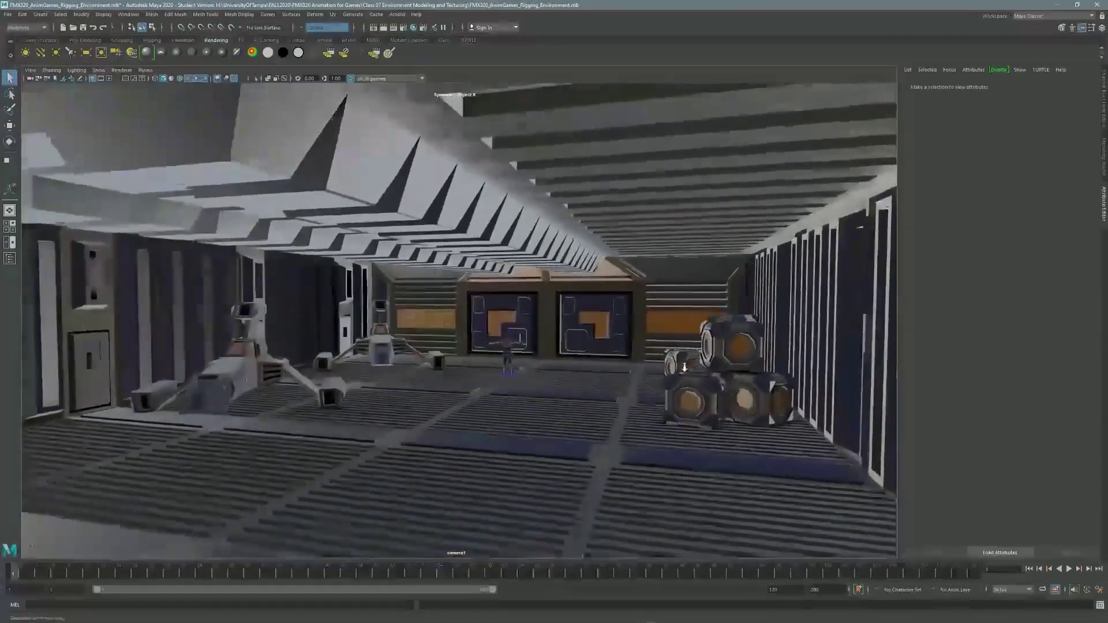
{"action": "left_click_drag", "start_coordinate": [685, 367], "coordinate": [758, 378], "text": "alt"}
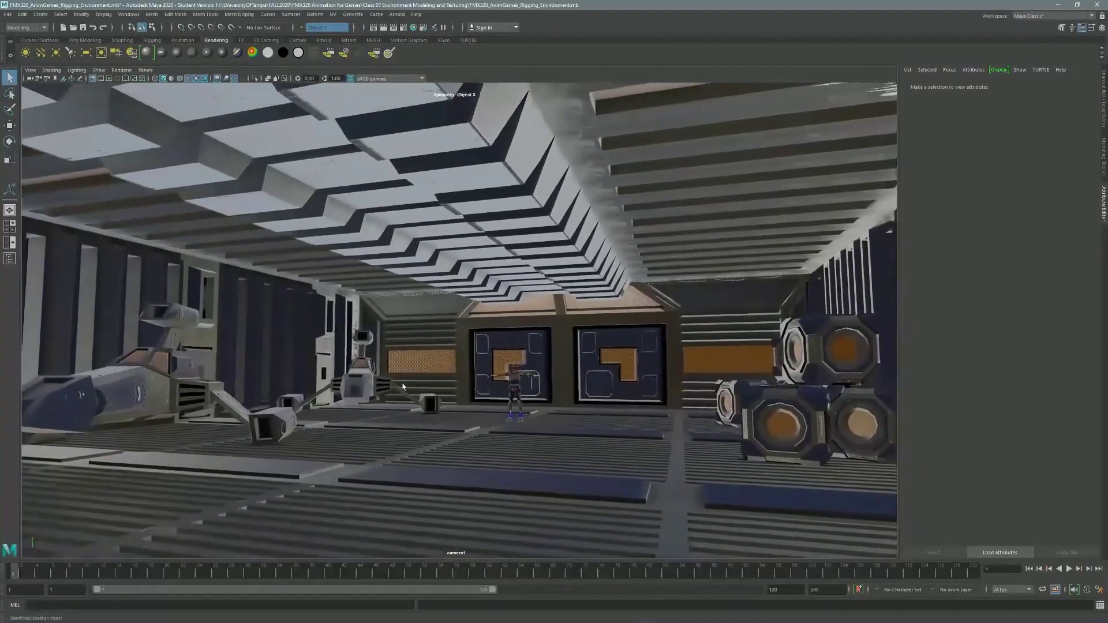
{"action": "scroll", "coordinate": [593, 353], "scroll_direction": "down", "scroll_amount": 2}
{"action": "right_click_drag", "start_coordinate": [593, 353], "coordinate": [532, 351], "text": "alt"}
{"action": "middle_click_drag", "start_coordinate": [531, 351], "coordinate": [624, 383], "text": "alt"}
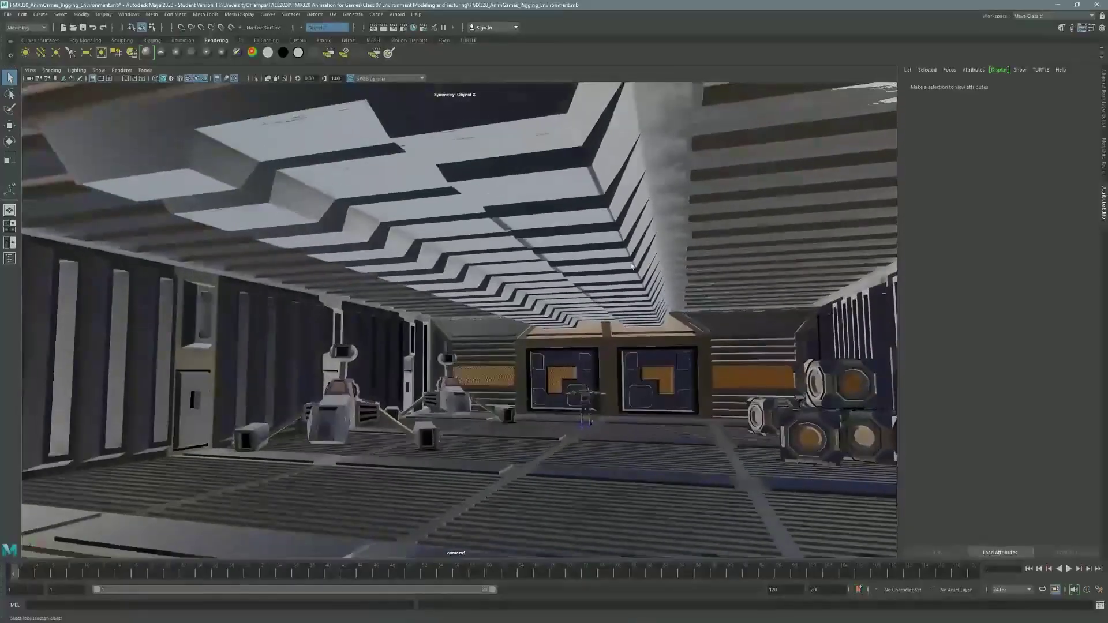
{"action": "left_click_drag", "start_coordinate": [644, 324], "coordinate": [583, 349], "text": "alt"}
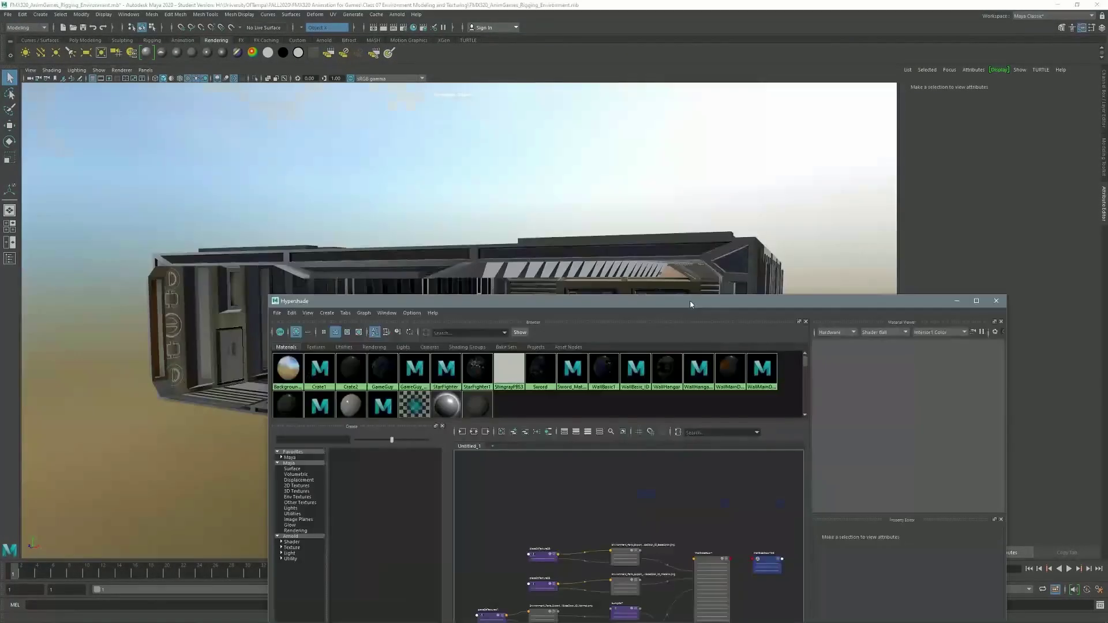
- Review the scene's materials and the wall shader network in the Hypershade, close it and view the whole hangar
{"action": "left_click_drag", "start_coordinate": [694, 252], "coordinate": [735, 162]}
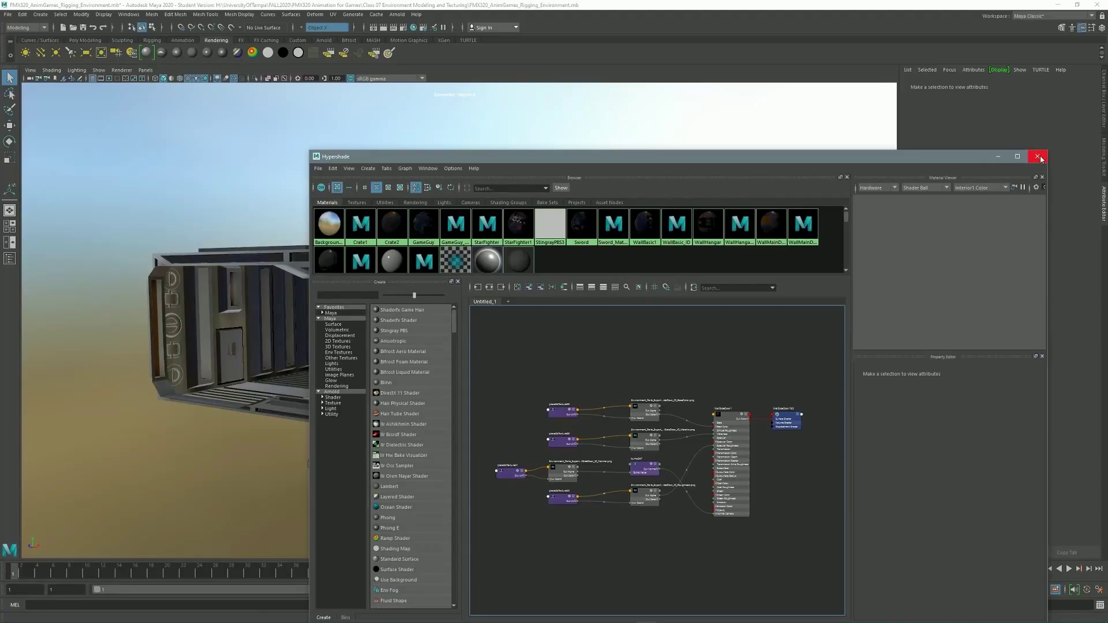
{"action": "left_click", "coordinate": [1038, 157]}
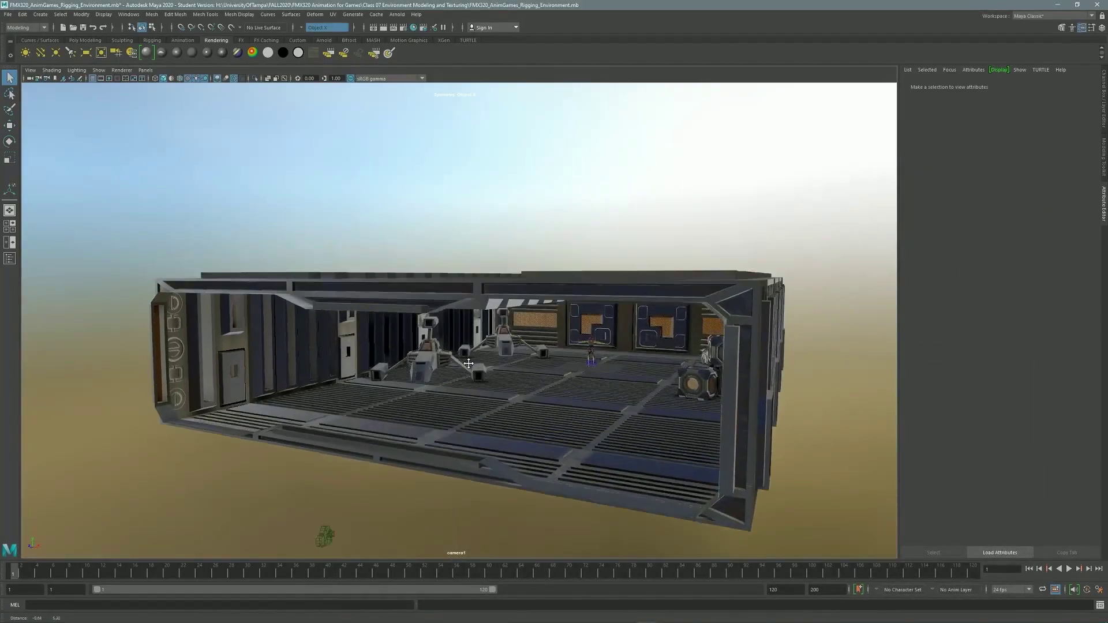
{"action": "left_click_drag", "start_coordinate": [471, 299], "coordinate": [471, 291], "text": "alt"}
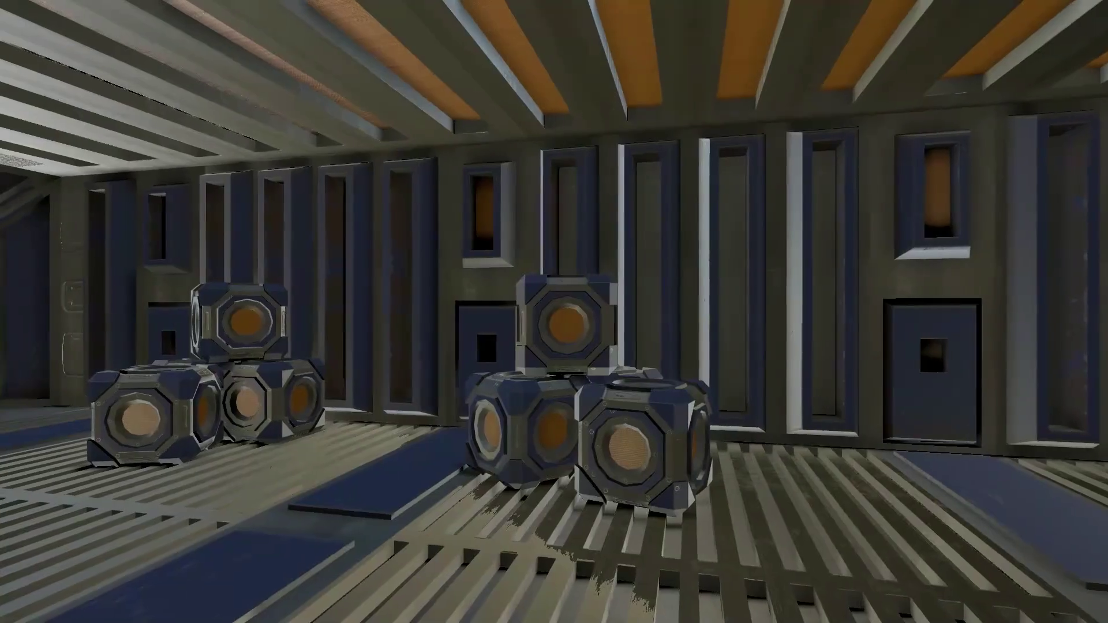